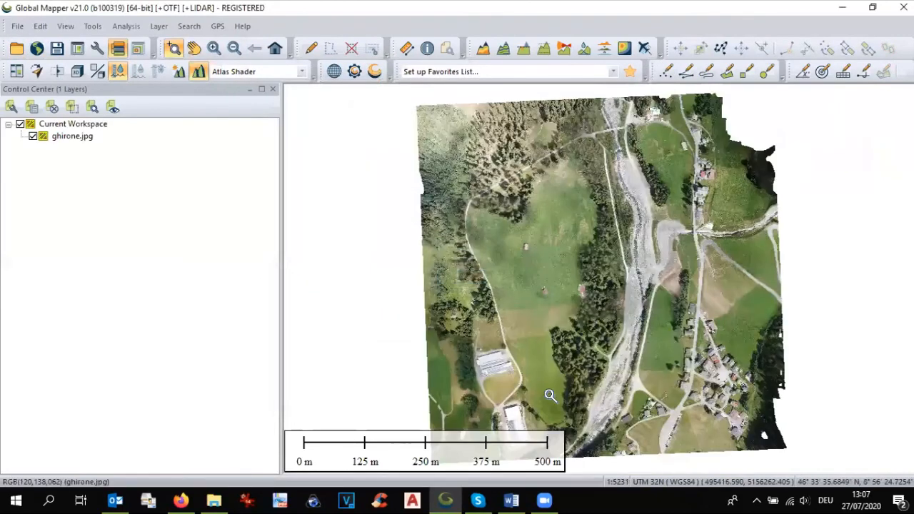
Examine the ghirone.jpg orthophoto up close around the village houses and as a whole.
scroll(692, 355, "up", 1)
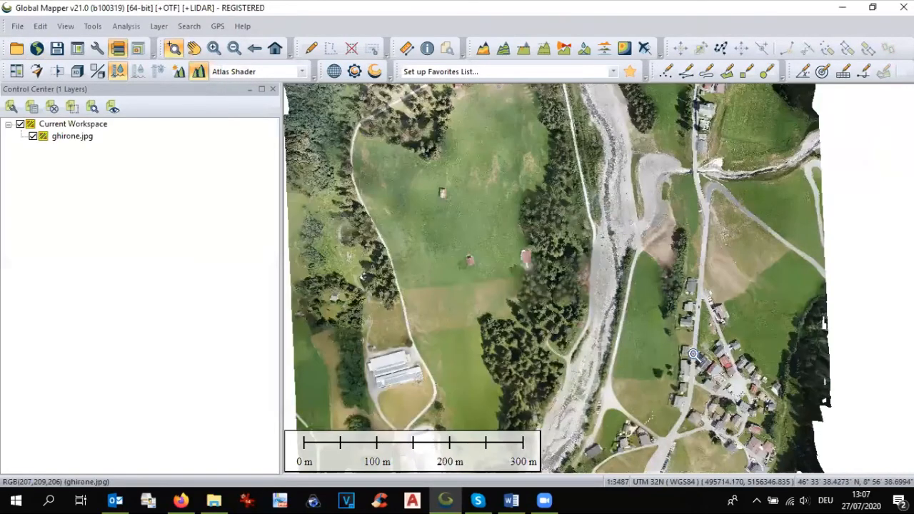
scroll(693, 354, "up", 1)
scroll(693, 354, "up", 1)
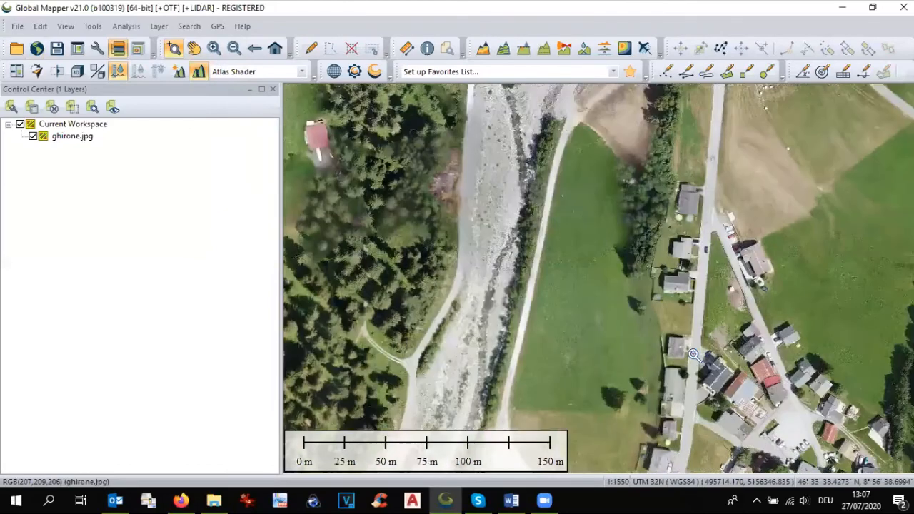
scroll(693, 354, "up", 1)
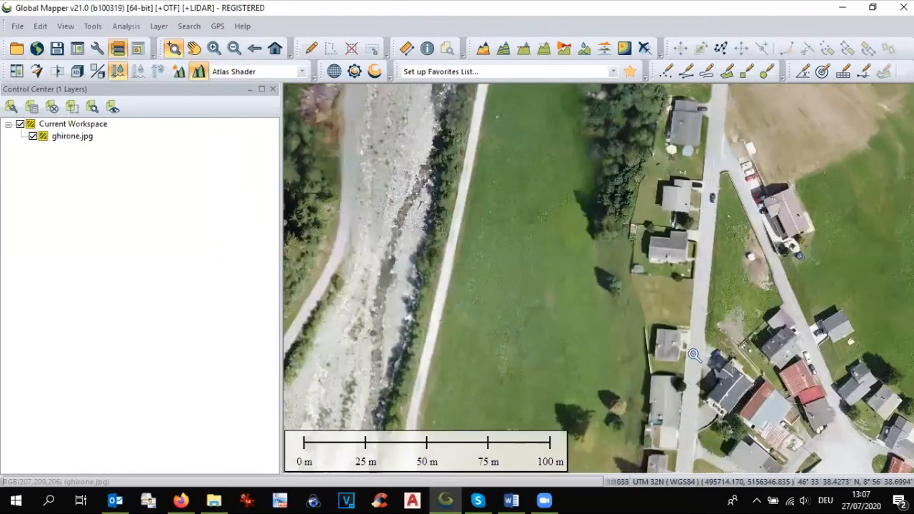
scroll(694, 354, "up", 1)
scroll(694, 355, "up", 1)
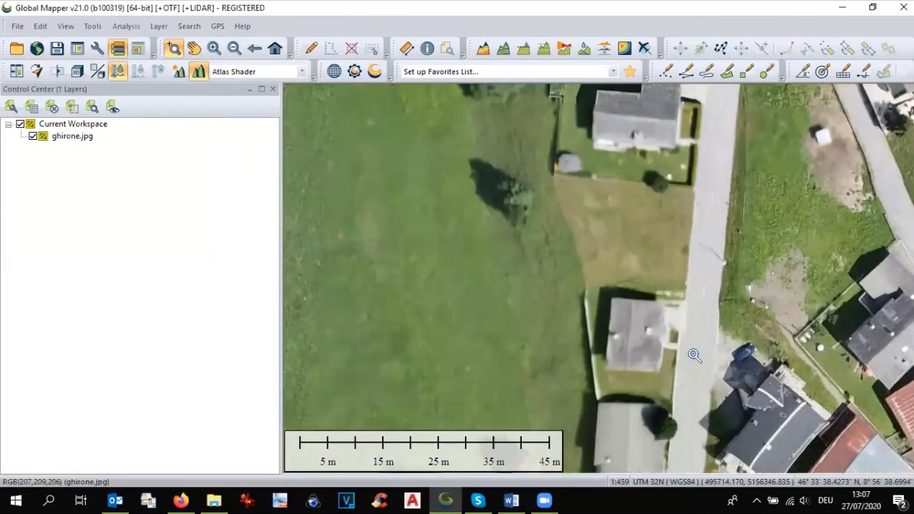
scroll(694, 354, "down", 4)
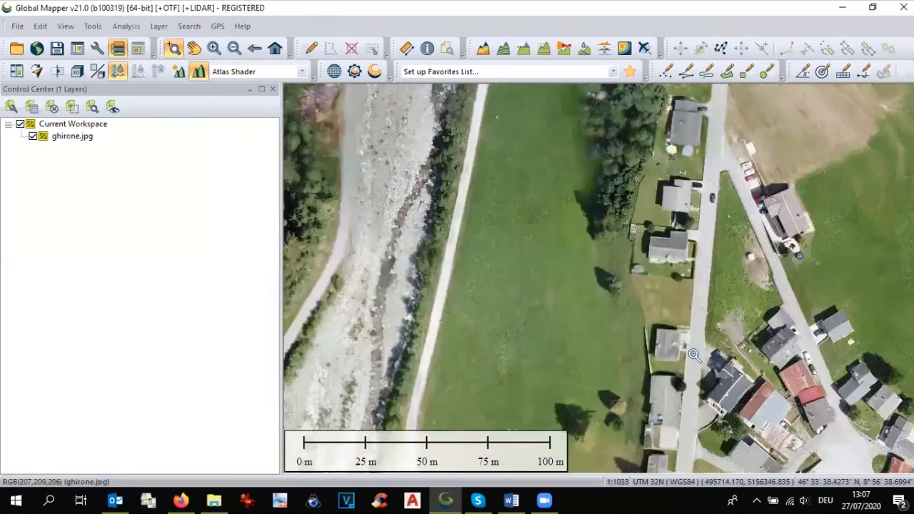
scroll(694, 355, "down", 5)
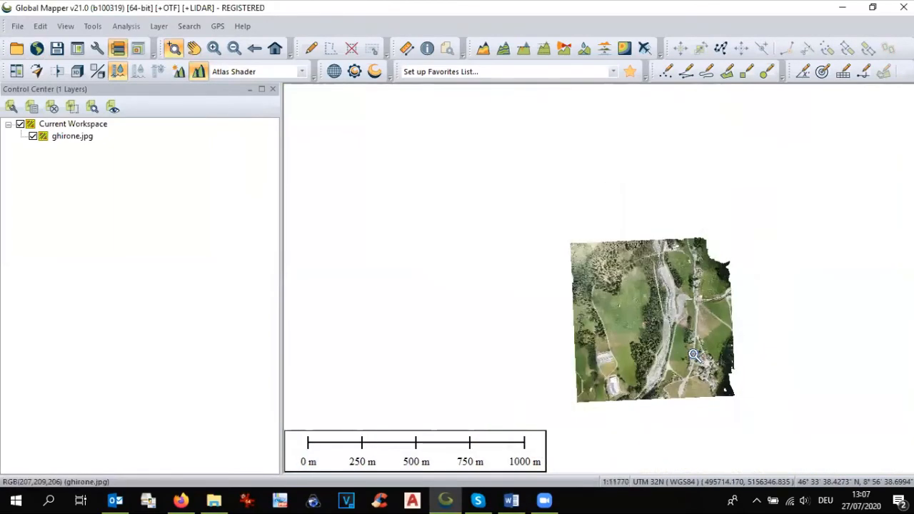
Add the World Imagery online source to the workspace for the current screen bounds.
left_click(39, 47)
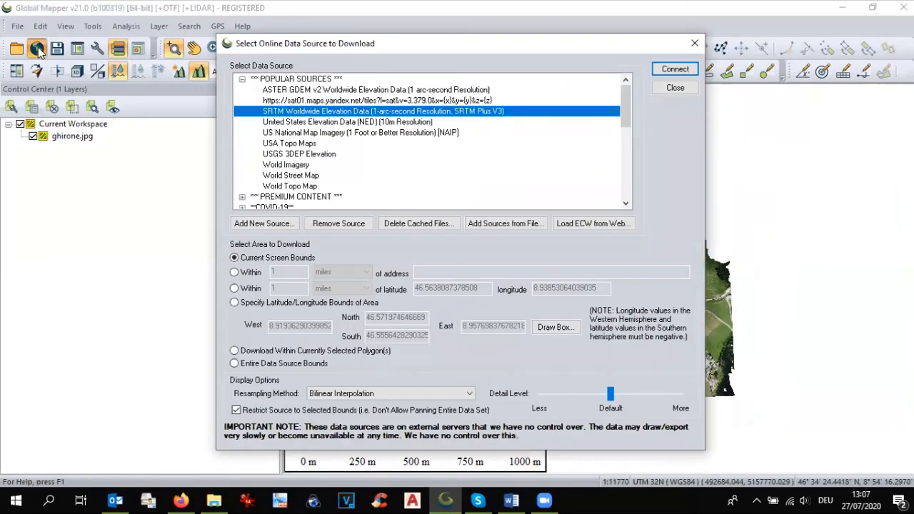
left_click(307, 165)
left_click(673, 69)
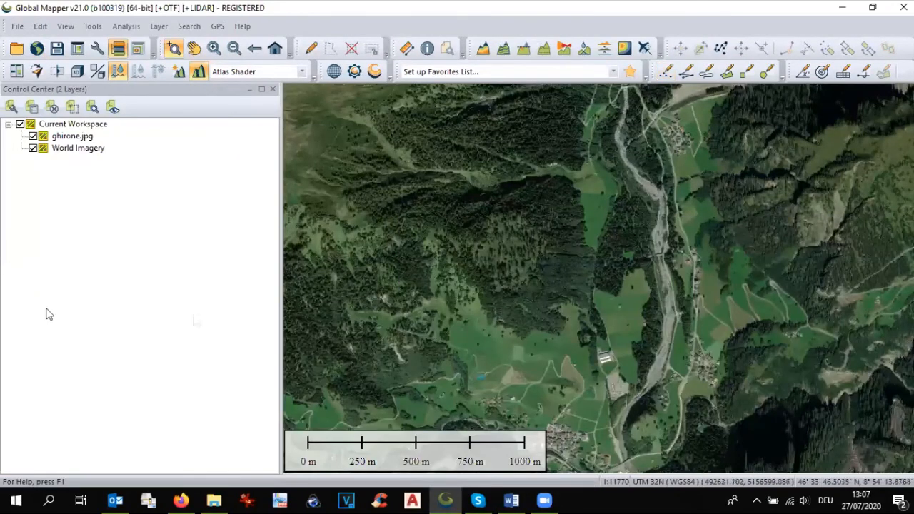
Inspect the satellite imagery around the village, and hide the World Imagery layer to compare it with the orthophoto.
scroll(694, 368, "up", 3)
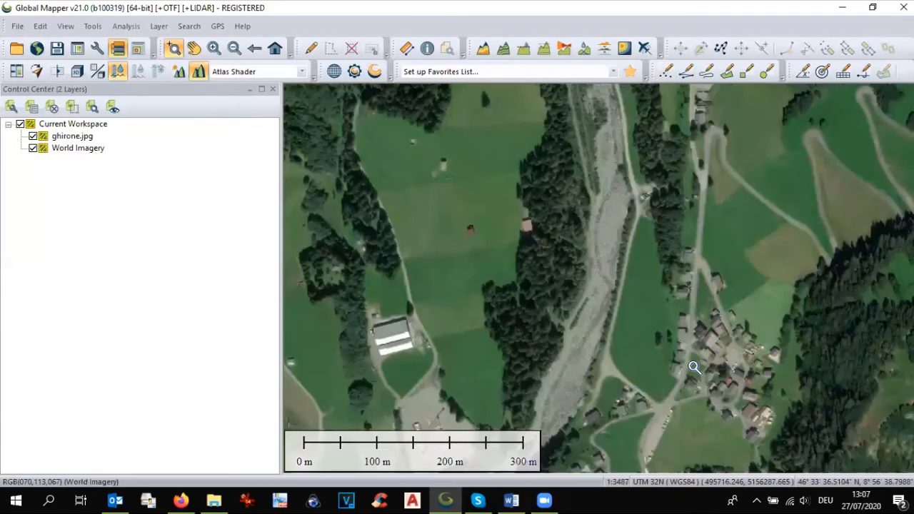
scroll(694, 367, "up", 1)
scroll(694, 368, "up", 1)
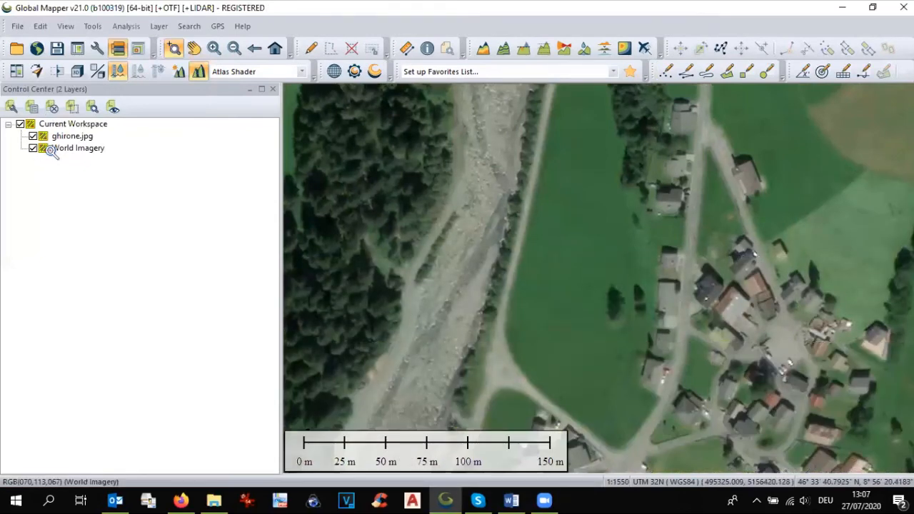
left_click(33, 148)
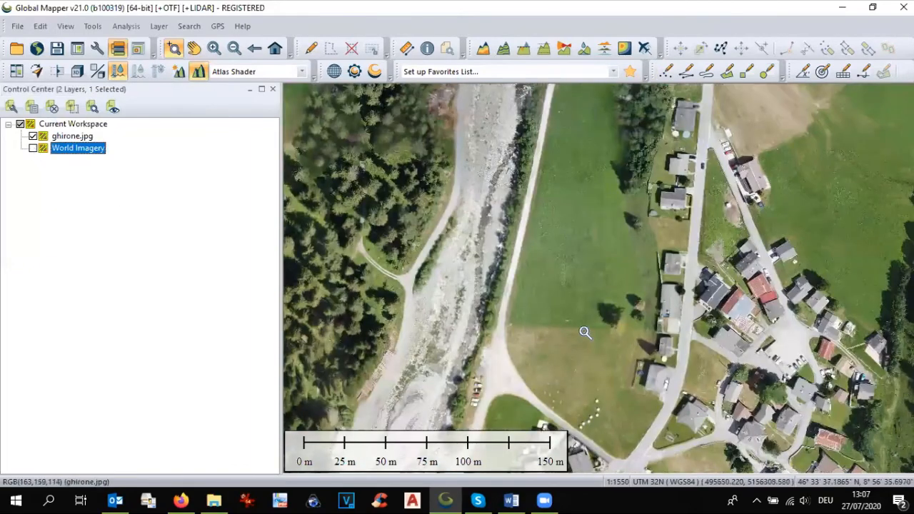
scroll(583, 331, "down", 3)
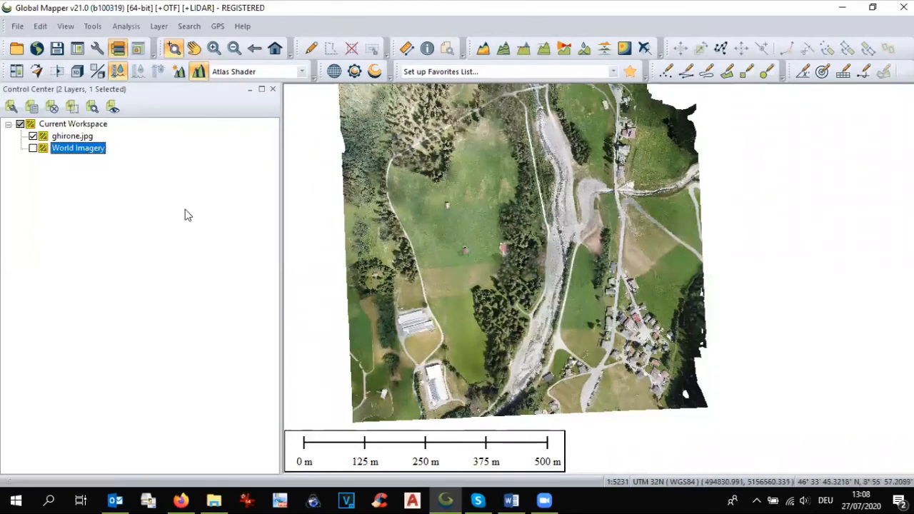
Load the DTM Ghirone.tif elevation file and place the ghirone.jpg layer after it in the layer order so the orthophoto draws on top.
left_click(17, 48)
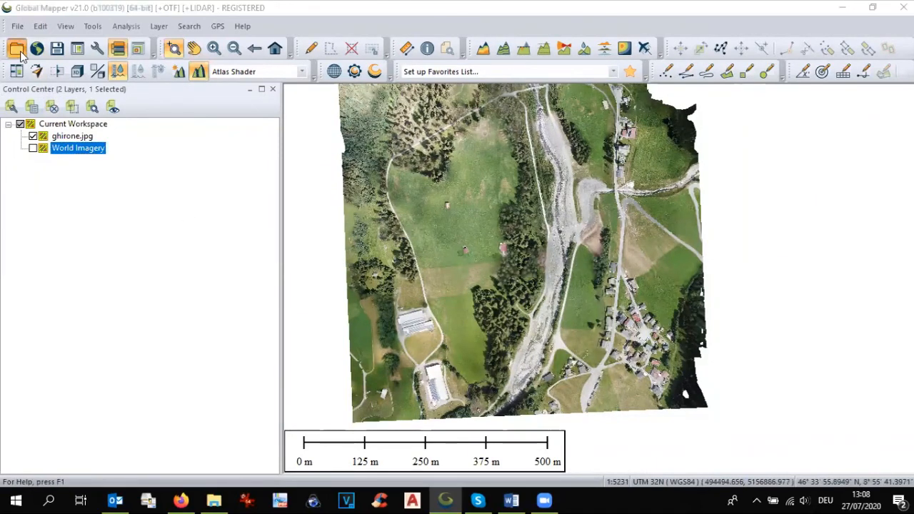
left_click(391, 185)
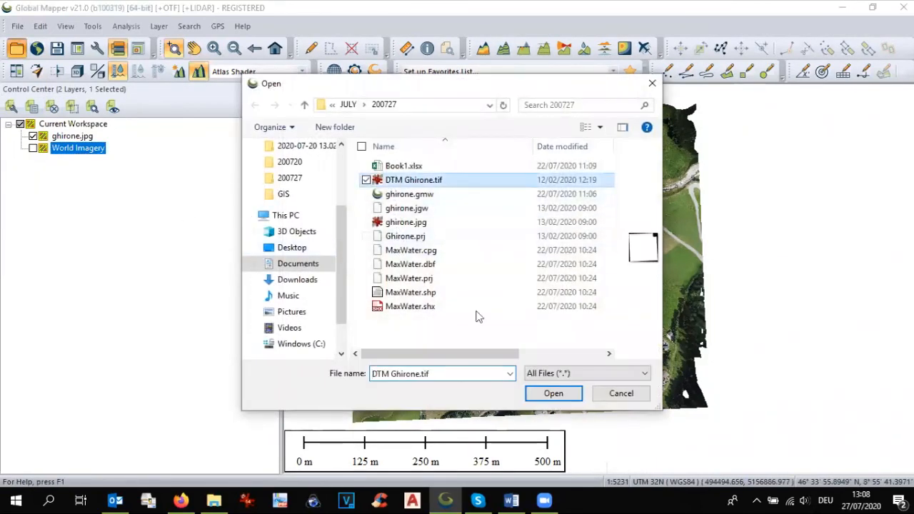
left_click(564, 393)
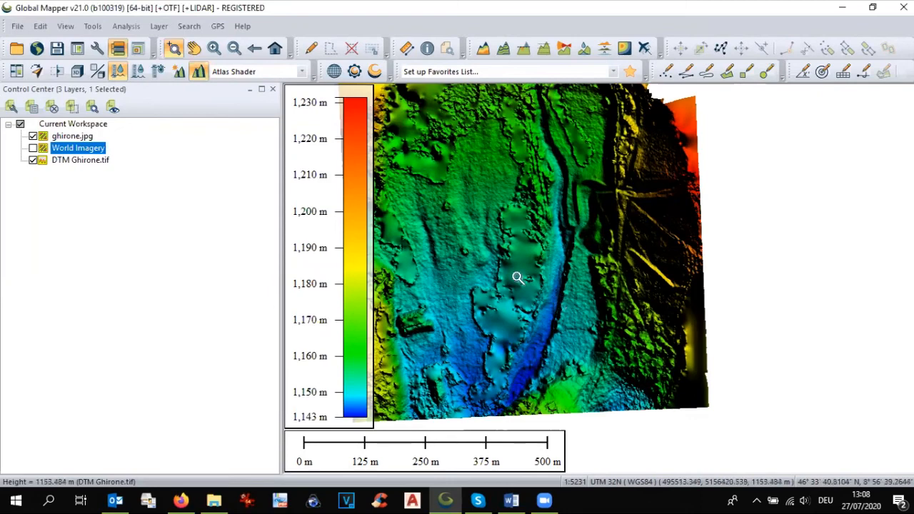
left_click(62, 137)
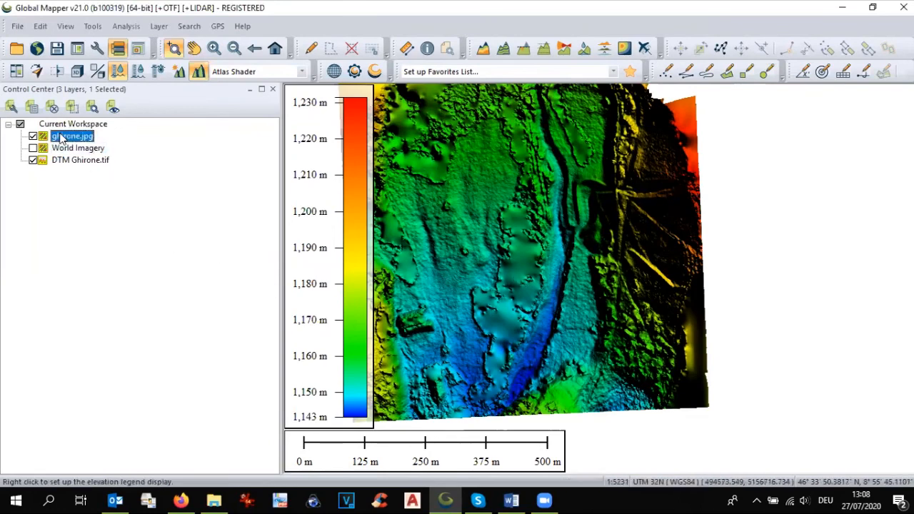
left_click_drag(66, 172, 66, 170)
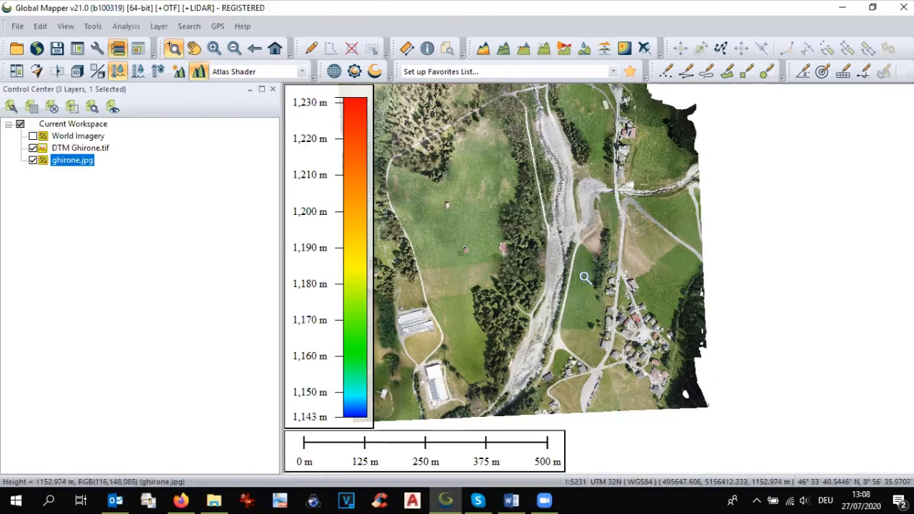
Digitize an area around the meadow between the river and the village, about 532 m in perimeter.
scroll(584, 315, "up", 2)
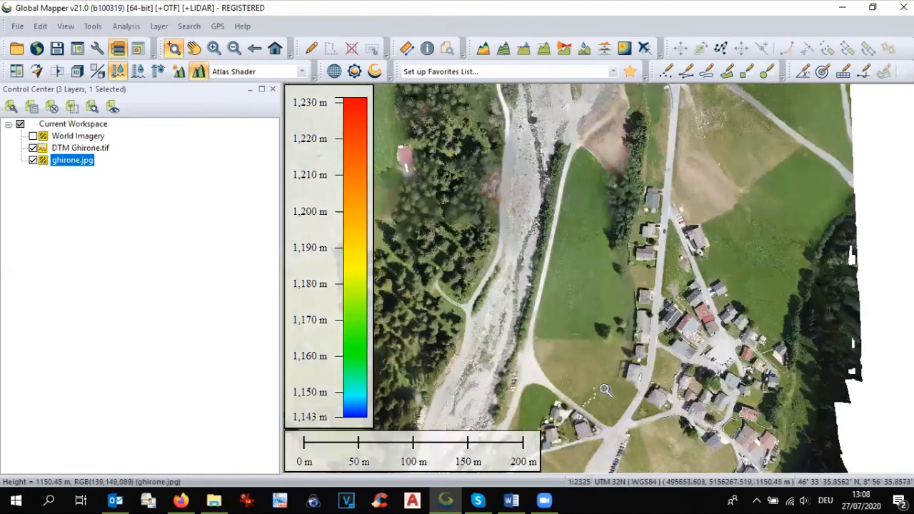
left_click(727, 71)
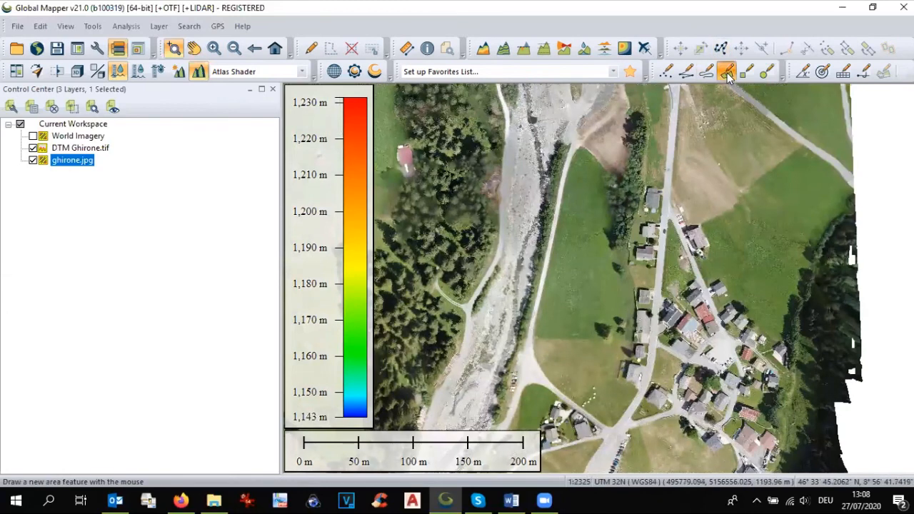
mouse_move(582, 155)
left_mouse_down()
mouse_move(538, 349)
mouse_move(549, 382)
mouse_move(598, 420)
mouse_move(614, 420)
mouse_move(624, 336)
mouse_move(602, 209)
left_mouse_up()
left_click(604, 199)
left_click(604, 180)
left_click(592, 159)
right_click(592, 158)
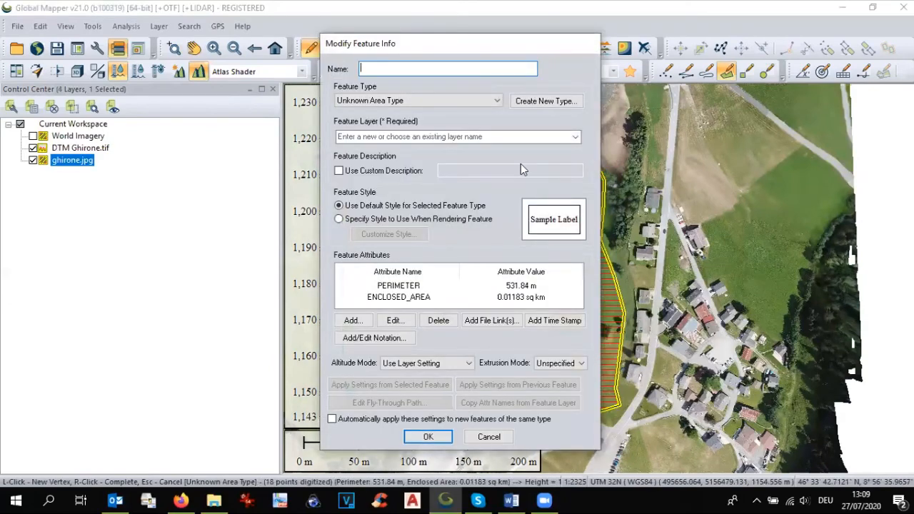
Name the new area Field A and store it in a new feature layer called Camp.
type("Field A")
left_click(508, 137)
type("Cma")
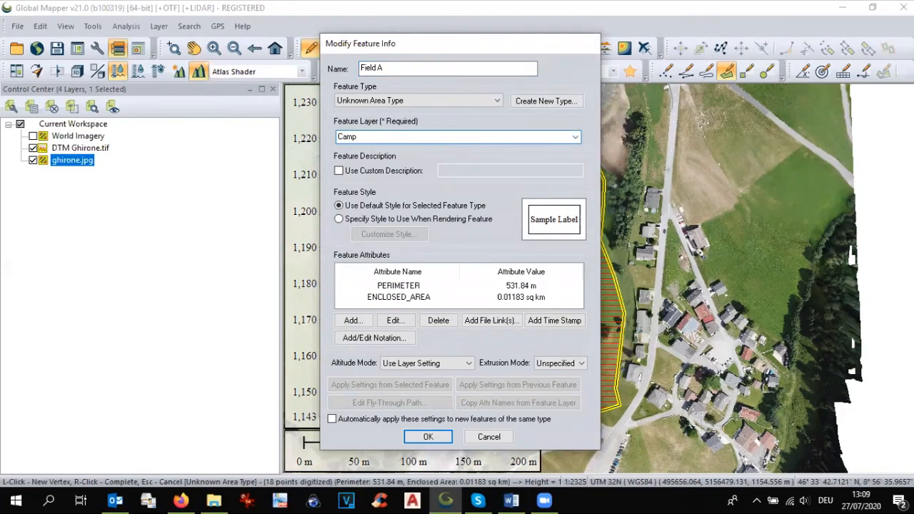
left_click(428, 436)
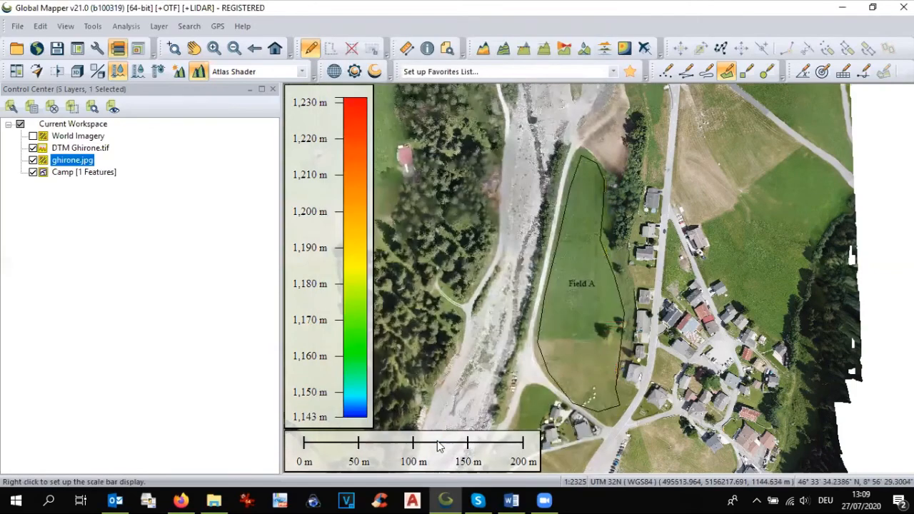
Digitize the large meadow west of the river as an area about 1.3 km in perimeter, named Field B, in the Camp layer.
left_click(194, 48)
left_click_drag(481, 190, 801, 295)
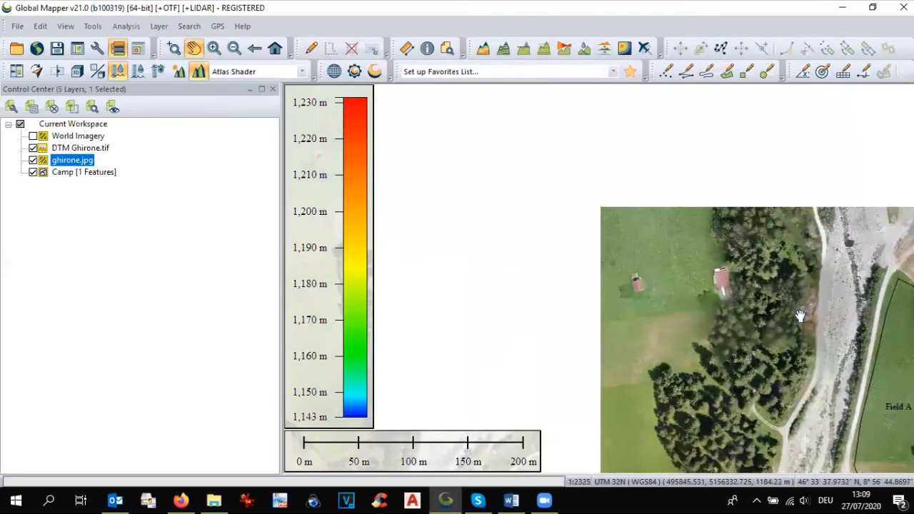
scroll(801, 295, "down", 1)
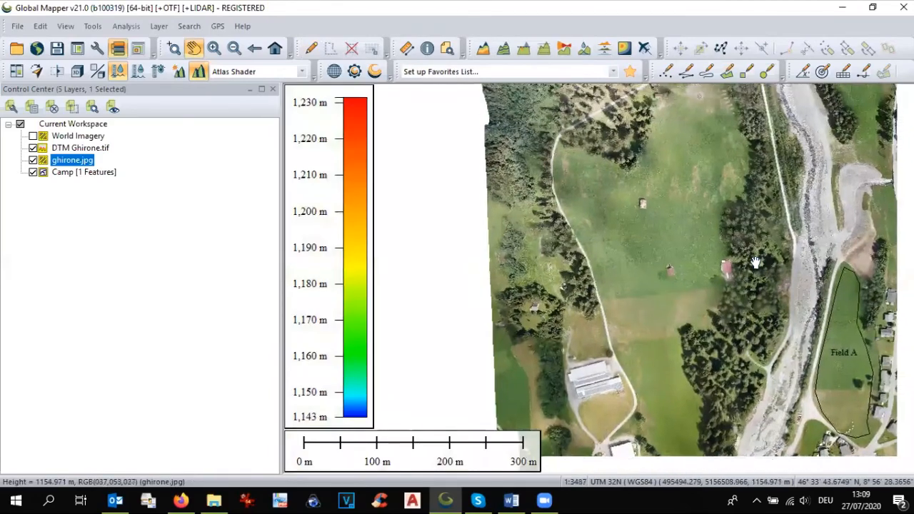
scroll(749, 250, "down", 1)
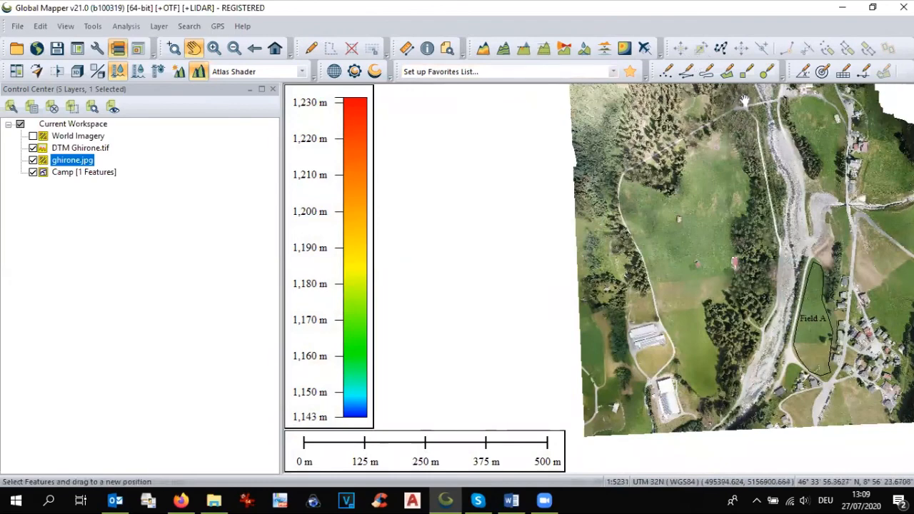
left_click(727, 75)
left_click(700, 151)
left_click(694, 170)
left_click(668, 193)
left_click(632, 188)
left_click(650, 233)
left_click(664, 259)
left_click(659, 295)
left_click(671, 325)
left_click(674, 346)
left_click(691, 374)
left_click(712, 385)
left_click(715, 384)
left_click(717, 380)
left_click(714, 360)
left_click(710, 342)
left_click(706, 324)
left_click(707, 306)
left_click(716, 303)
left_click(722, 294)
left_click(719, 277)
left_click(725, 256)
left_click(729, 239)
left_click(737, 223)
left_click(742, 208)
left_click(744, 186)
left_click(743, 165)
left_click(735, 147)
left_click(722, 138)
left_click(714, 149)
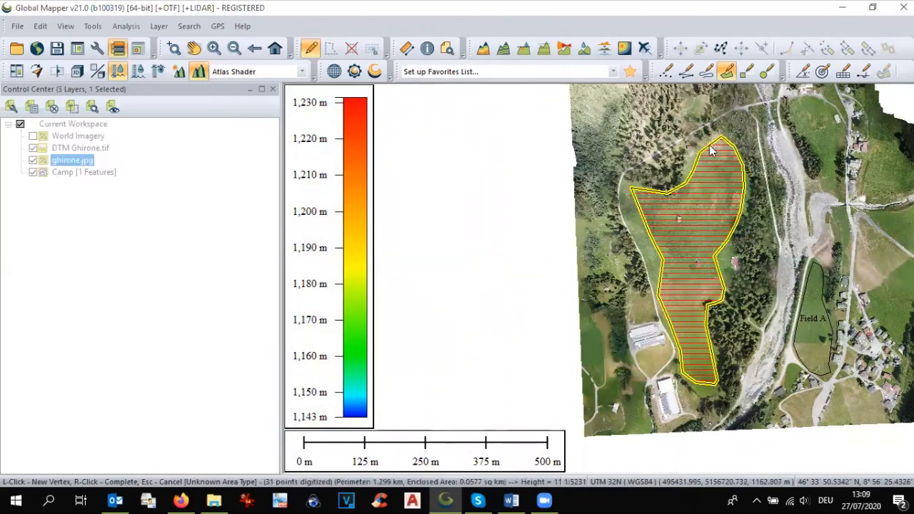
right_click(711, 149)
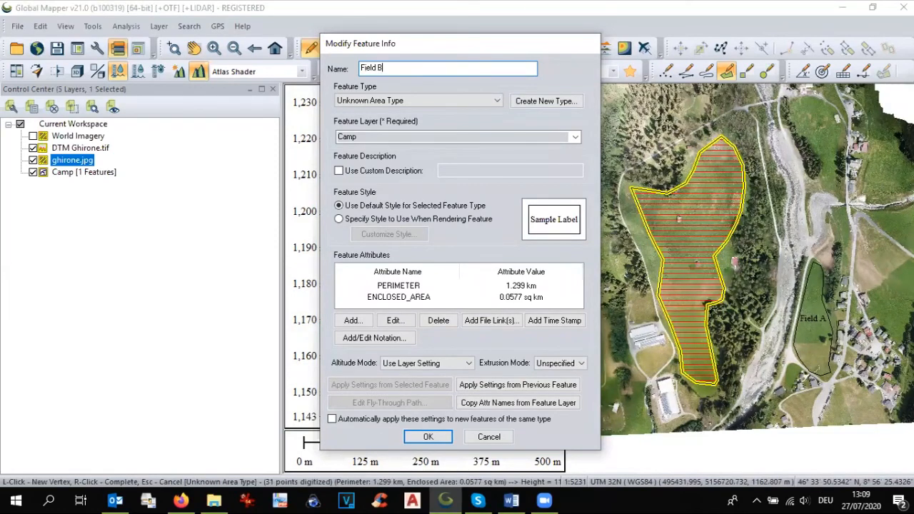
left_click(429, 436)
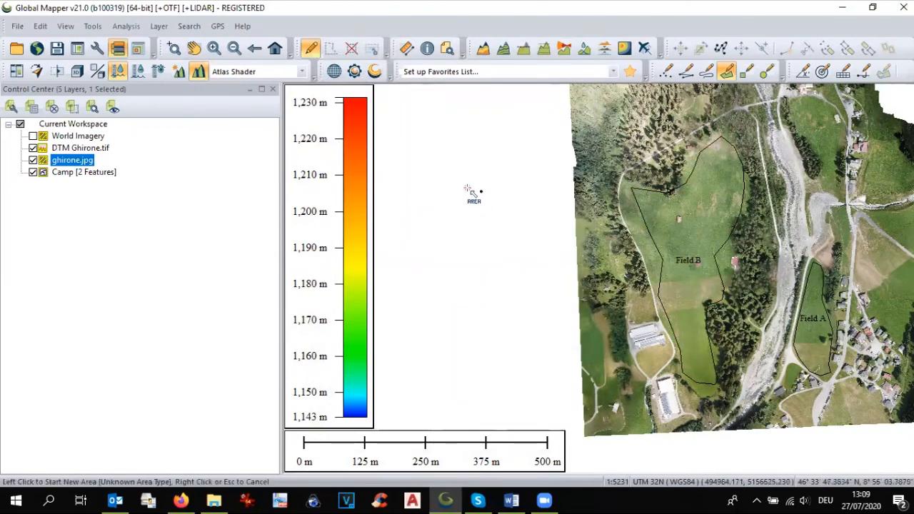
Examine where Field A and Field B lie relative to the river, the forest and the village.
left_click(191, 54)
left_click_drag(685, 248, 538, 229)
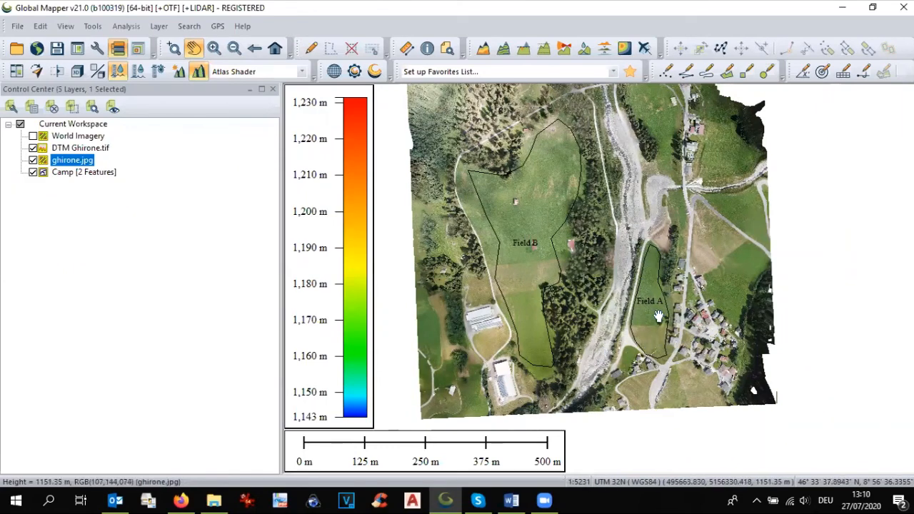
scroll(662, 306, "up", 2)
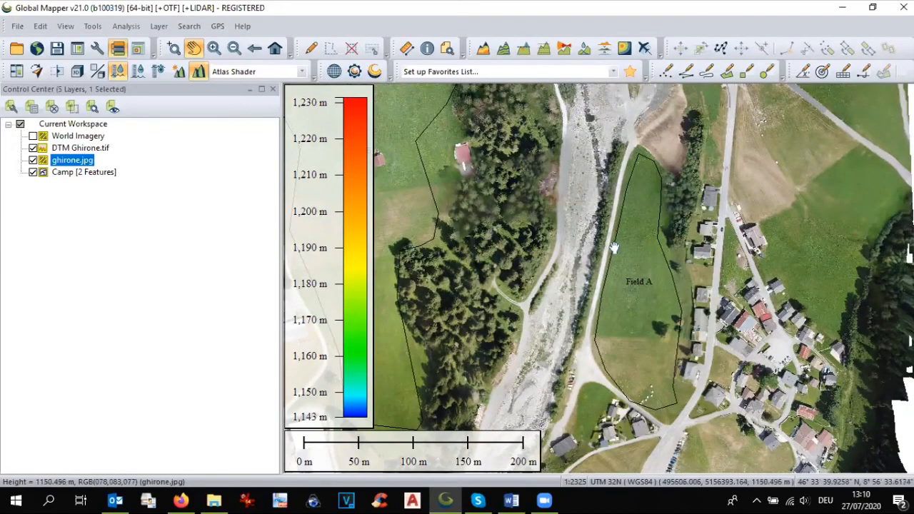
scroll(619, 245, "down", 1)
left_click_drag(592, 260, 647, 344)
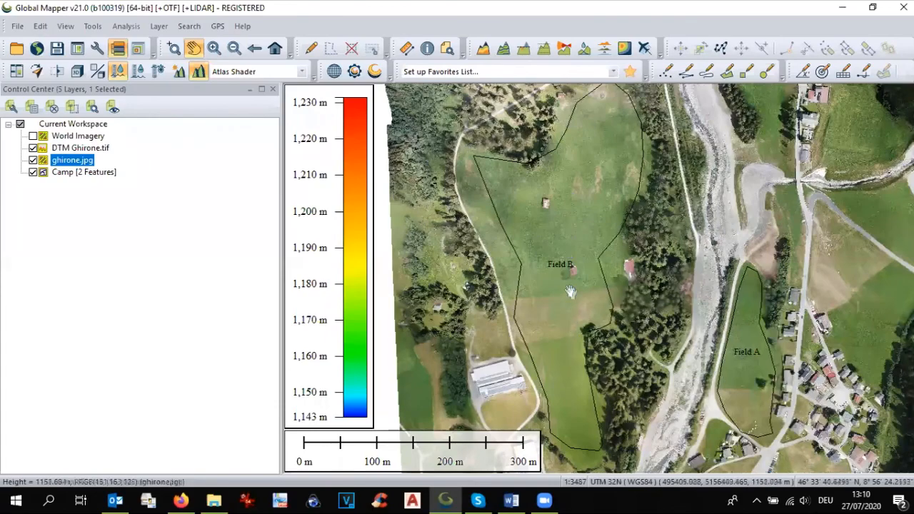
left_click_drag(571, 282, 499, 223)
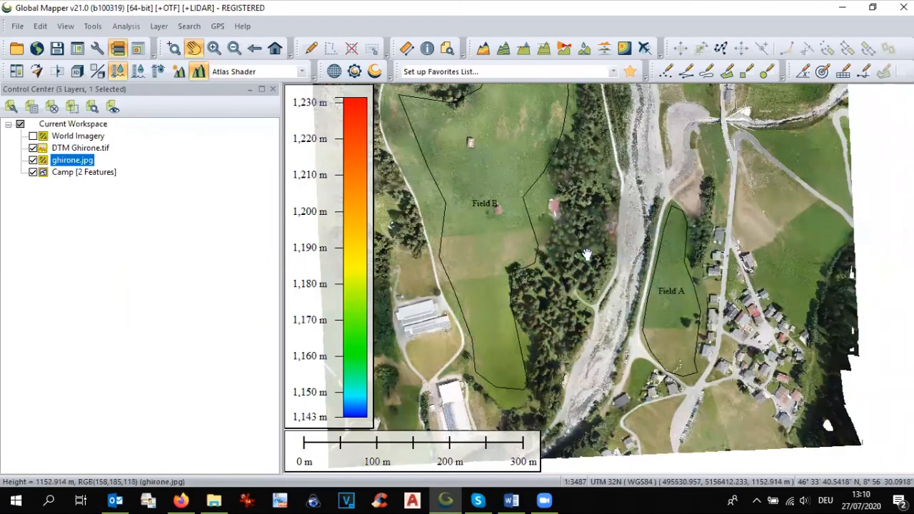
left_click_drag(586, 255, 564, 271)
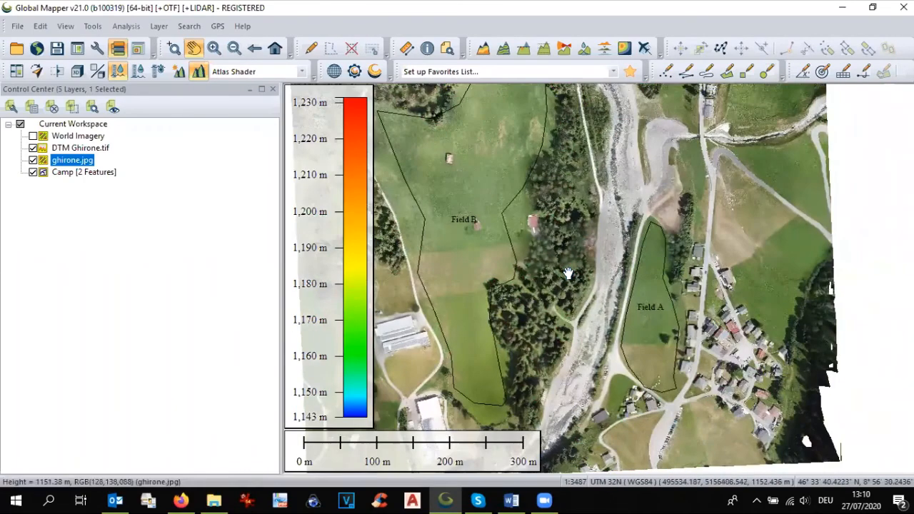
scroll(567, 273, "down", 1)
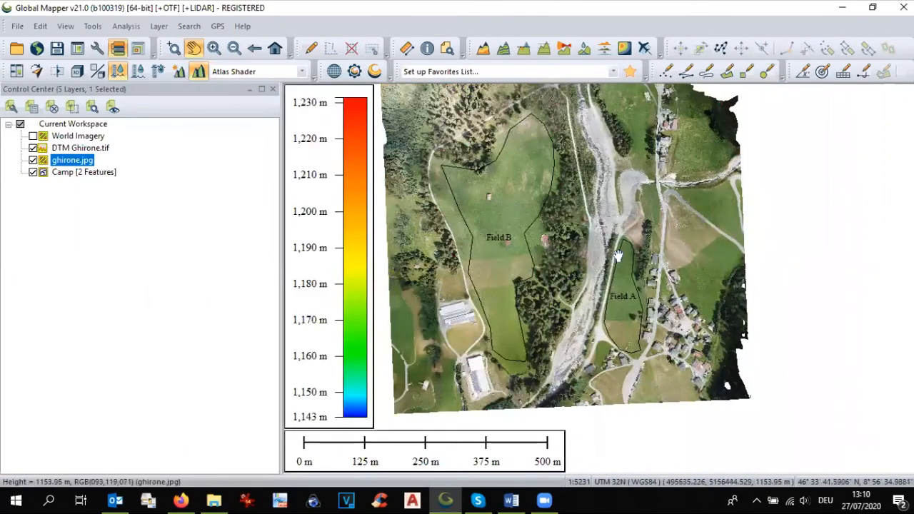
left_click_drag(567, 273, 561, 292)
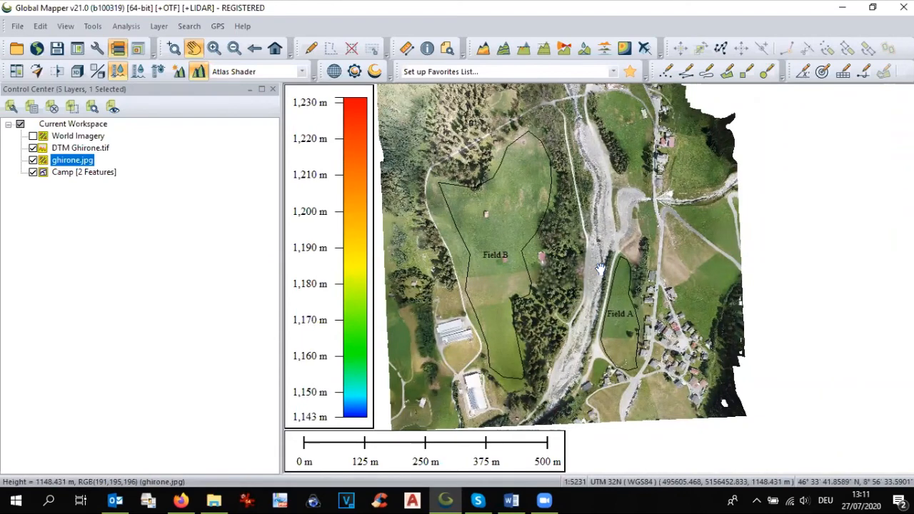
Start a line feature in the river at the orthophoto's northern edge and trace the channel under the bridge to the small weir.
left_click_drag(595, 247, 602, 261)
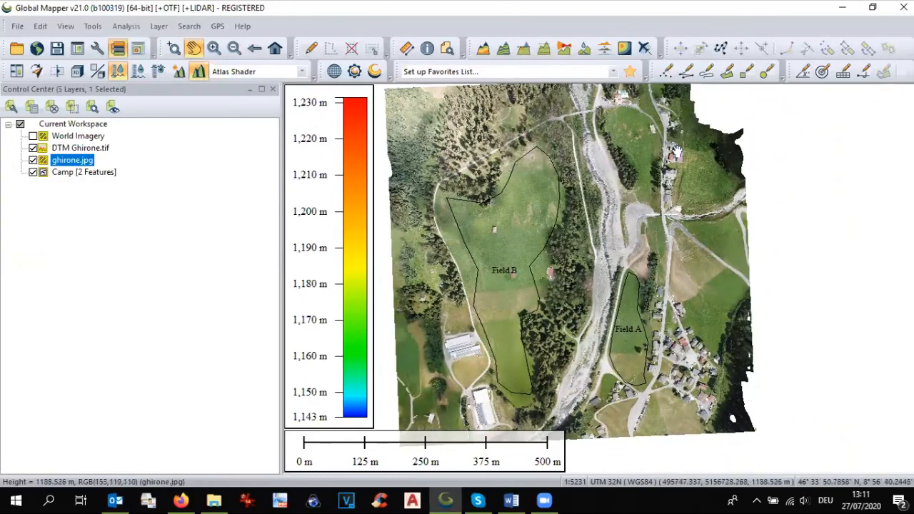
left_click(686, 73)
scroll(582, 95, "up", 2)
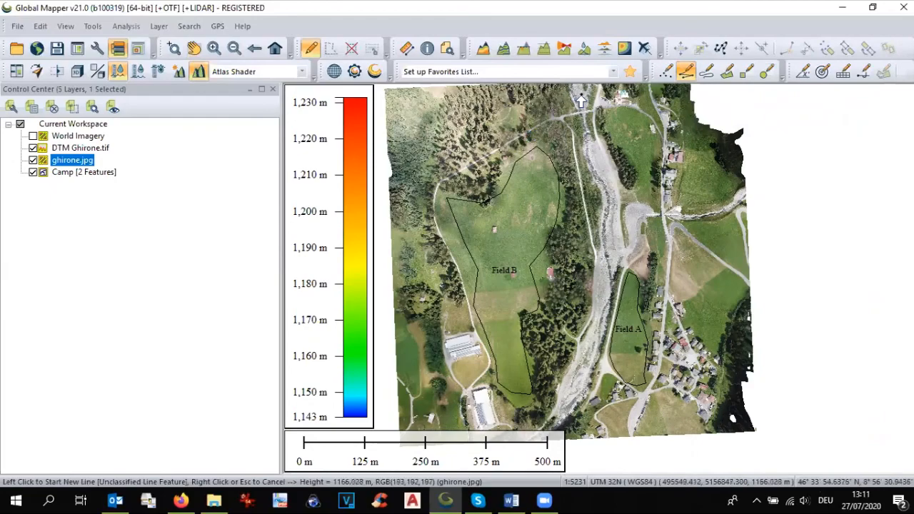
scroll(580, 101, "up", 4)
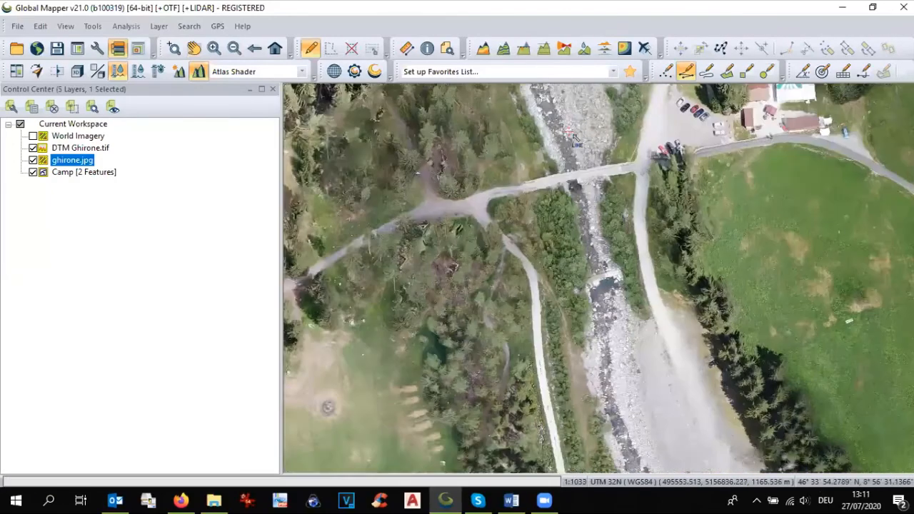
key("Up")
key("Up")
key("Up")
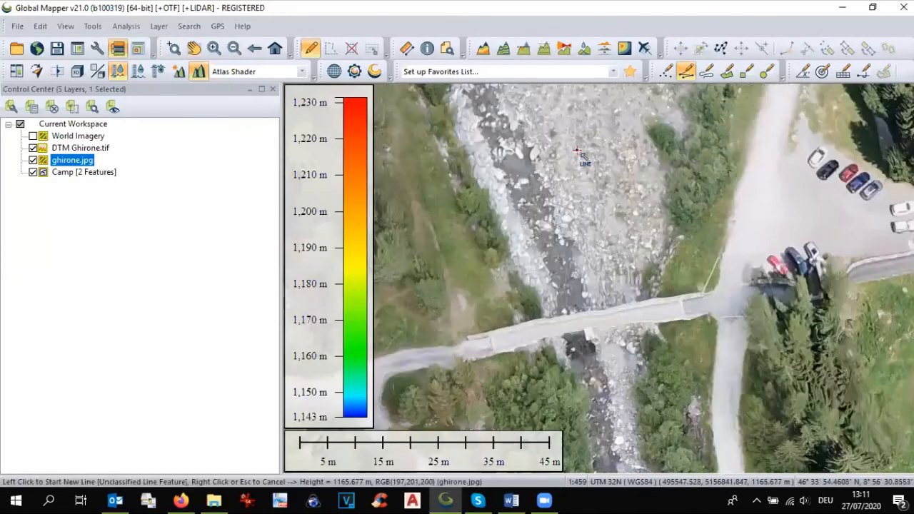
scroll(615, 174, "down", 2)
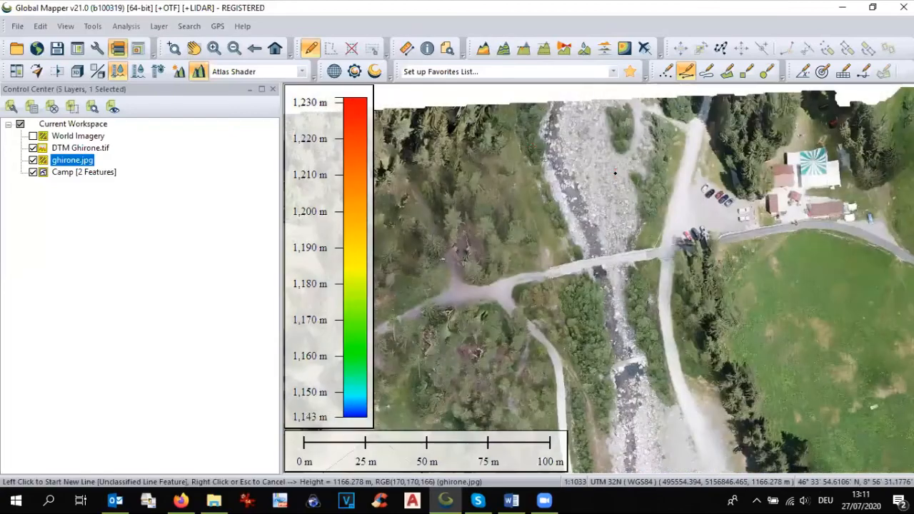
mouse_move(555, 115)
left_mouse_down()
mouse_move(553, 139)
mouse_move(591, 230)
mouse_move(624, 377)
left_mouse_up()
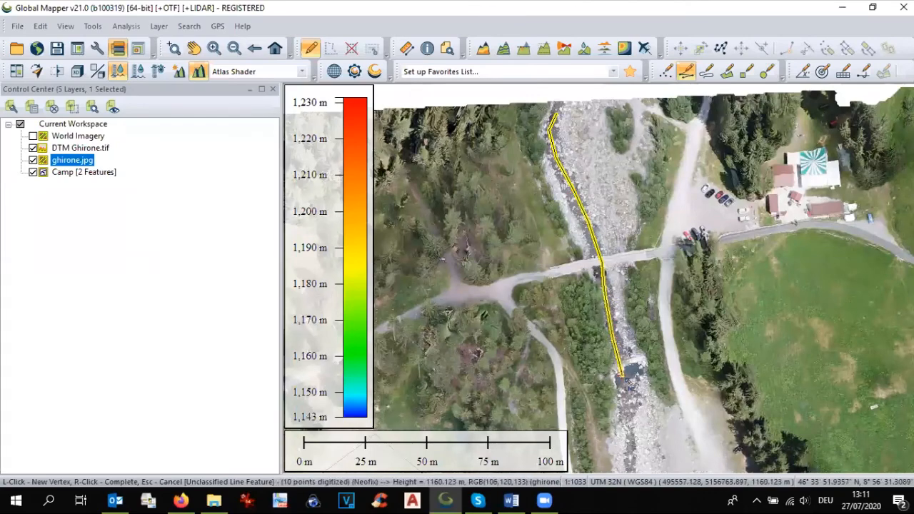
Continue the river line downstream from the weir, following the narrow channel along the wide gravel bed.
key("Down")
key("Down")
left_click(629, 366)
key("Down")
key("Down")
left_click(680, 394)
left_click(721, 457)
key("Down")
left_click(725, 401)
key("Down")
key("Down")
key("Down")
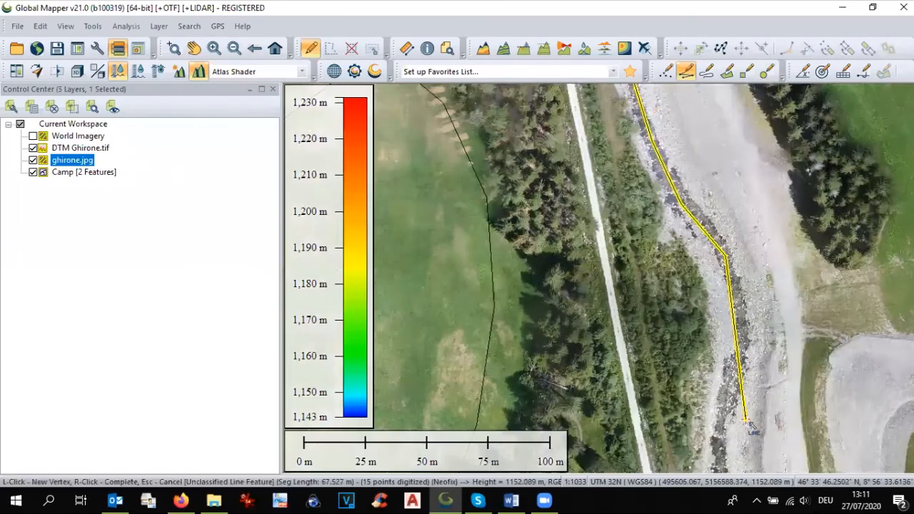
left_click(742, 378)
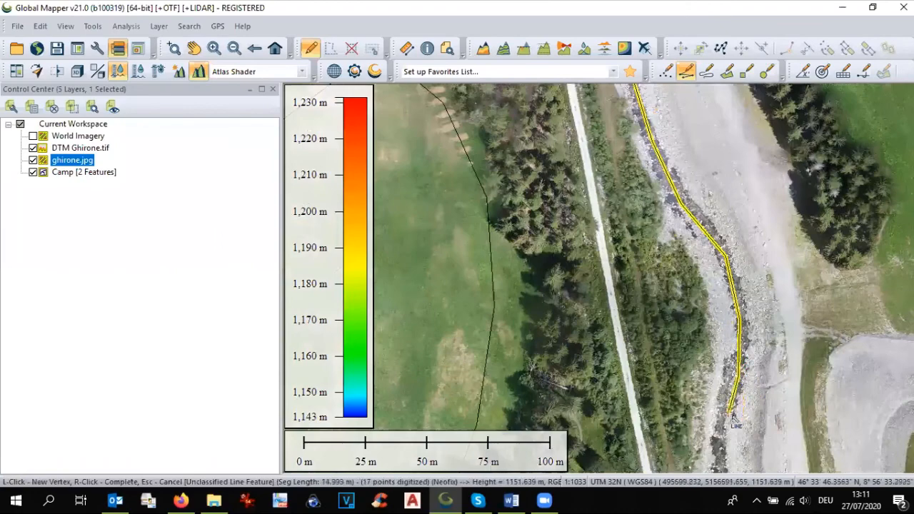
Extend the river line south along the water channel to just past the northern tip of Field A.
key("Down")
key("Down")
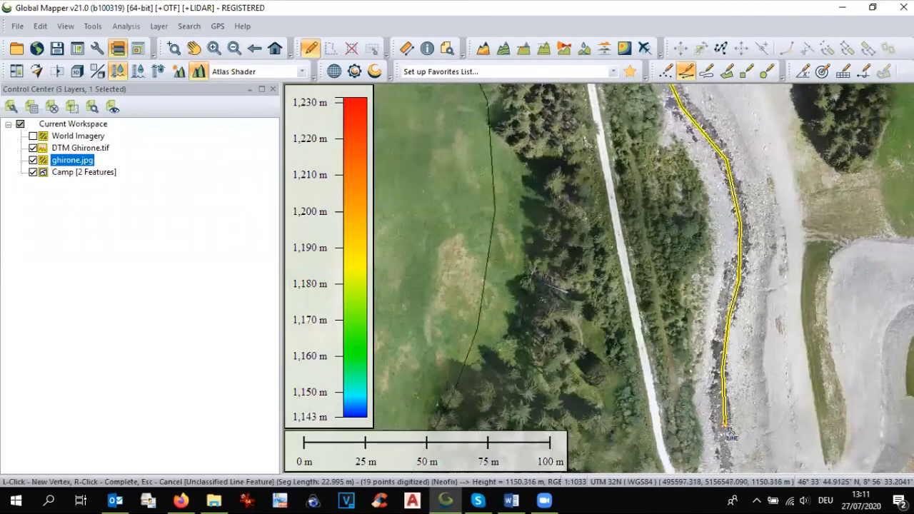
key("Down")
left_click(734, 421)
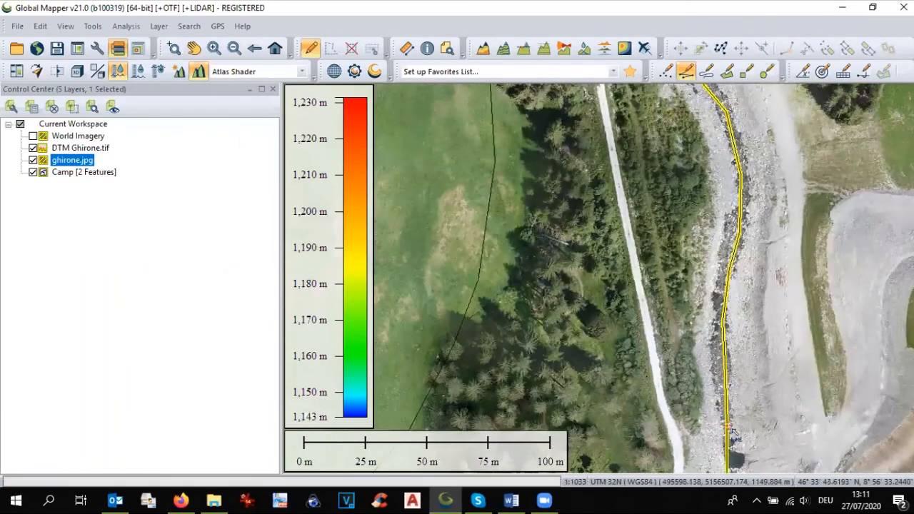
key("Down")
left_click(740, 423)
key("Down")
left_click(747, 427)
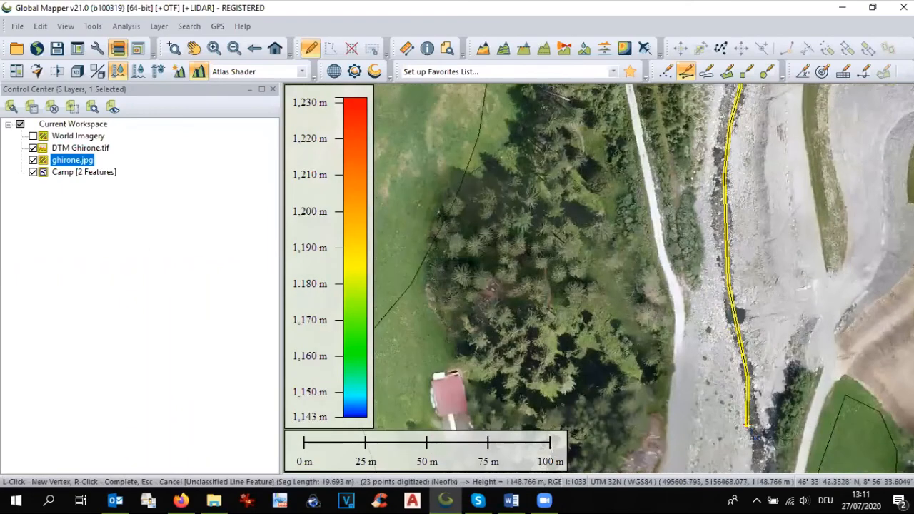
key("Down")
left_click(760, 426)
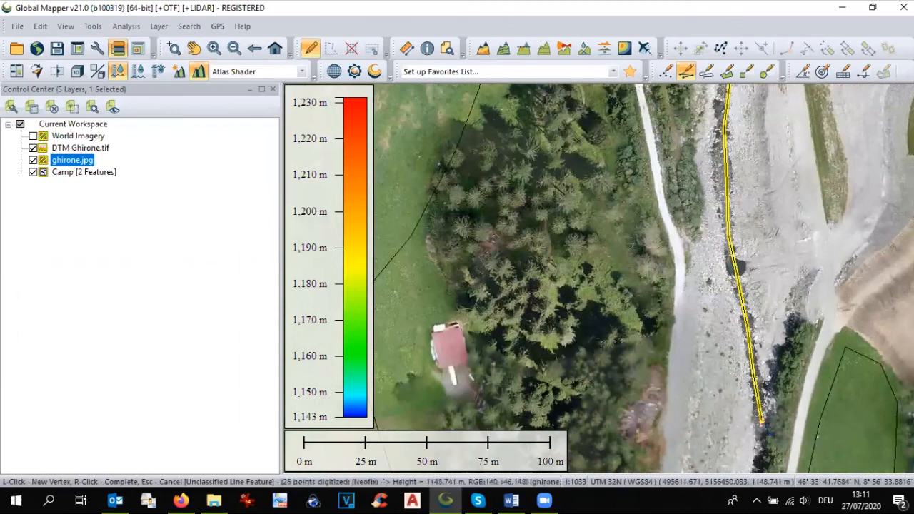
key("Down")
left_click(763, 421)
Trace the river line along the channel west of Field A down to the parked cars beside the bank.
key("Down")
left_click(743, 409)
key("Down")
left_click(722, 394)
key("Down")
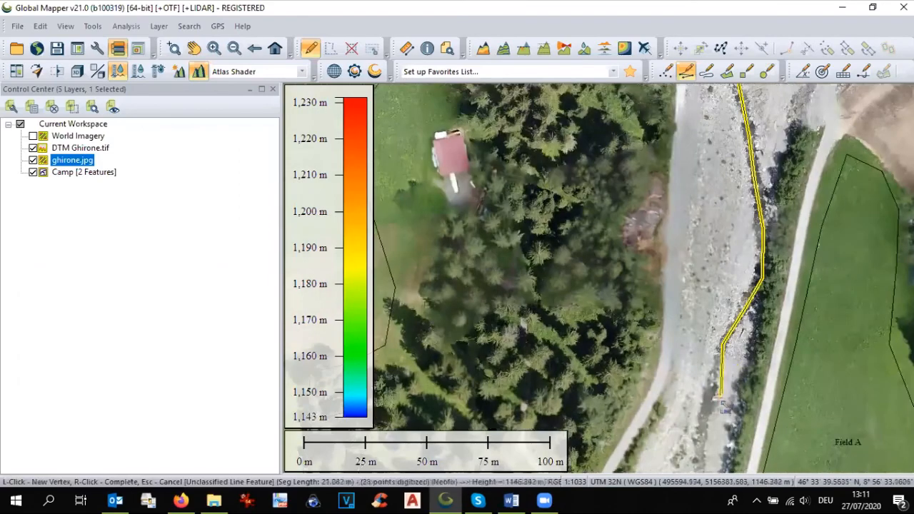
left_click(709, 409)
key("Down")
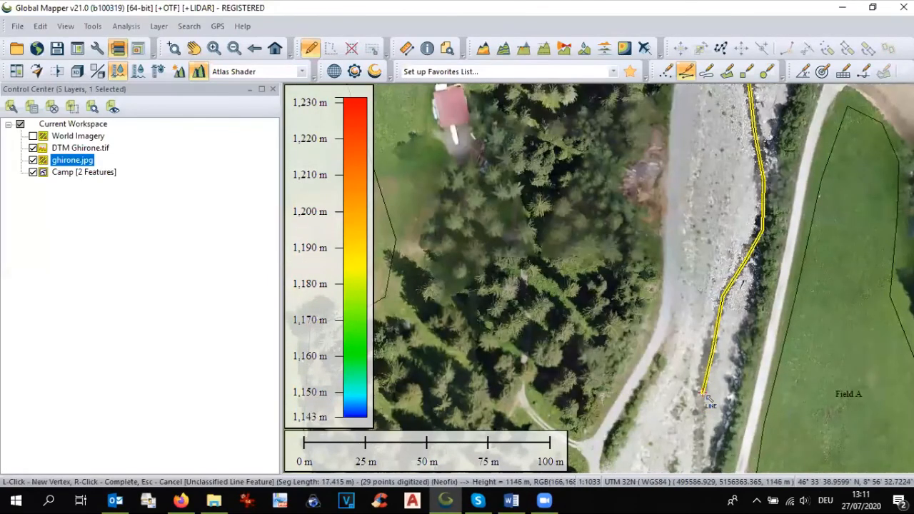
key("Down")
key("Down")
key("Down")
key("Down")
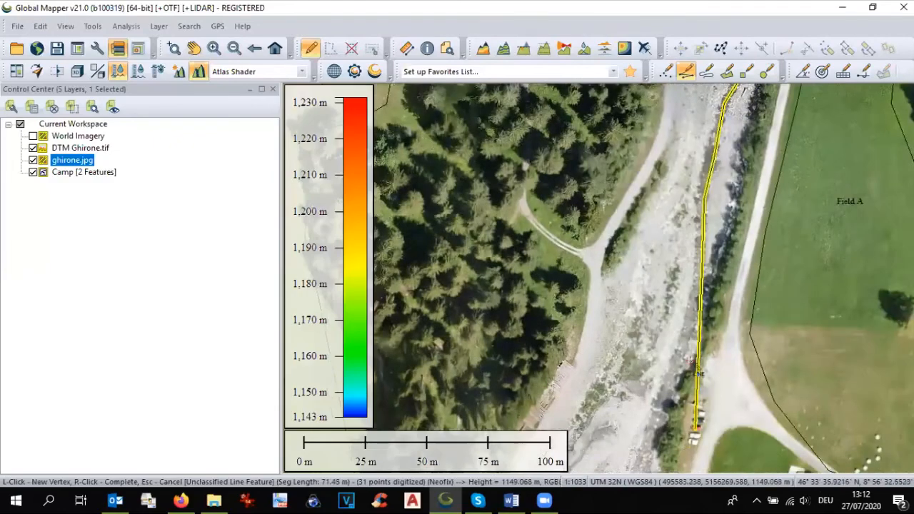
left_click(680, 360)
key("Down")
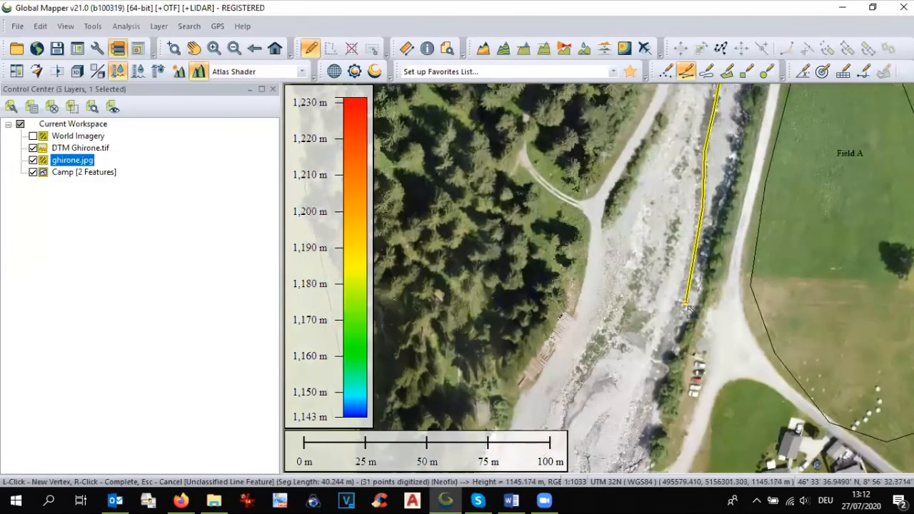
left_click(656, 384)
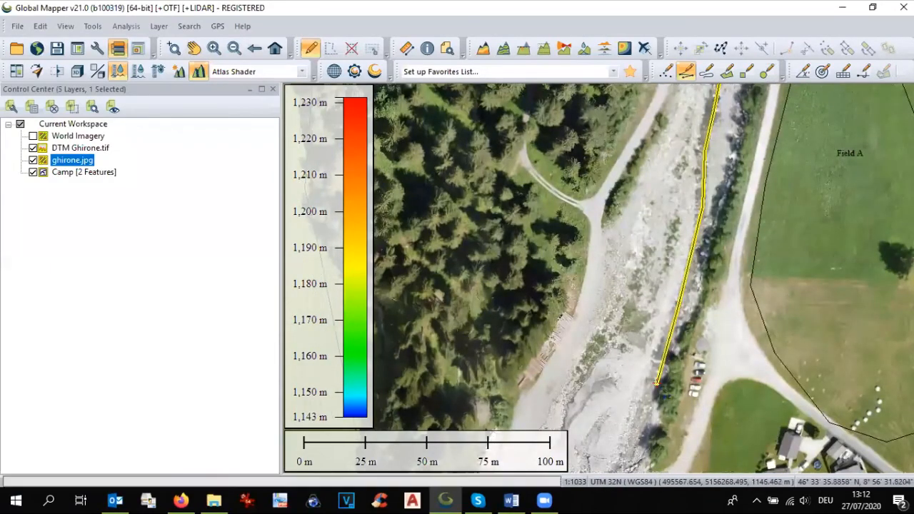
Trace the last river section southwest to the orthophoto's southern edge and complete the line at about 809 m total length.
key("Down")
key("Down")
left_click(627, 364)
key("Down")
left_click(572, 377)
key("Down")
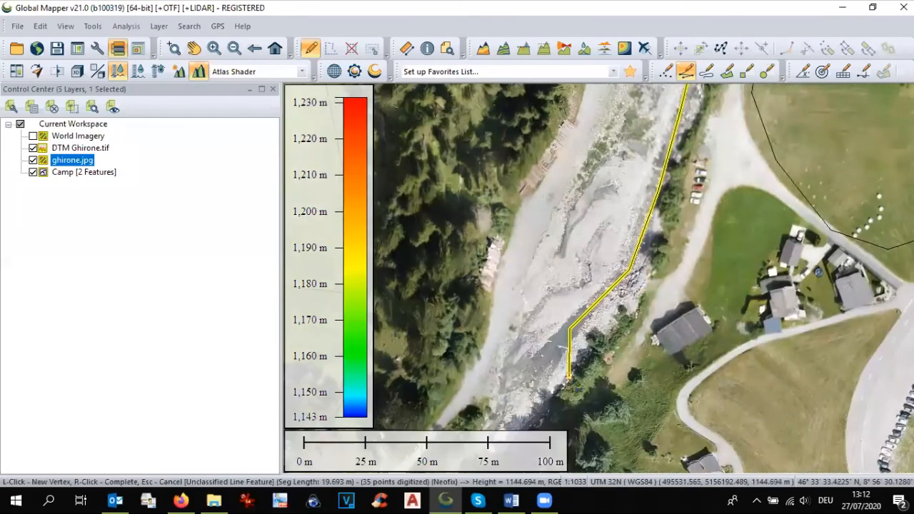
key("Down")
key("Left")
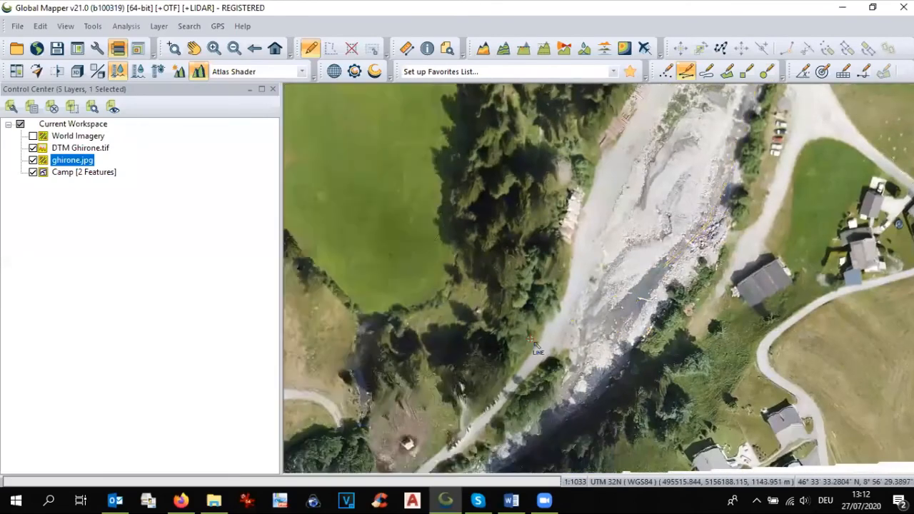
scroll(548, 323, "down", 1)
left_click(591, 325)
left_click(578, 349)
key("Down")
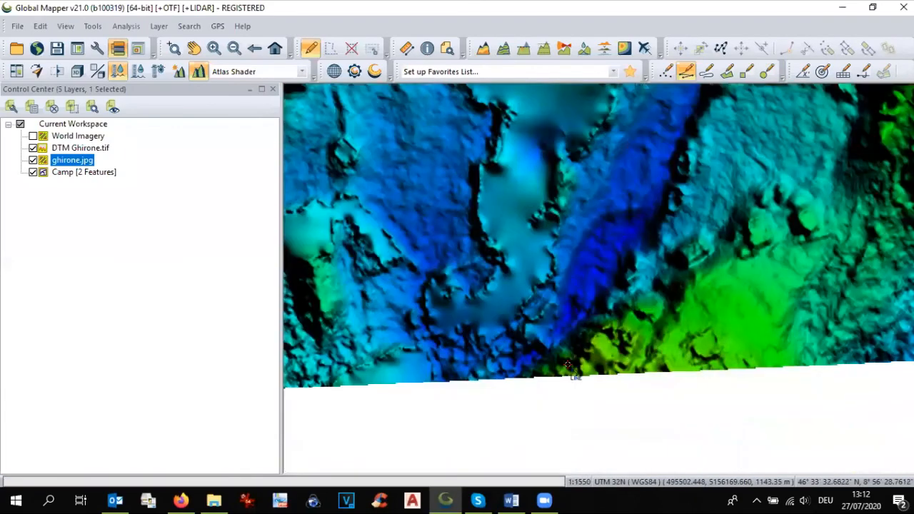
key("Down")
left_click(512, 334)
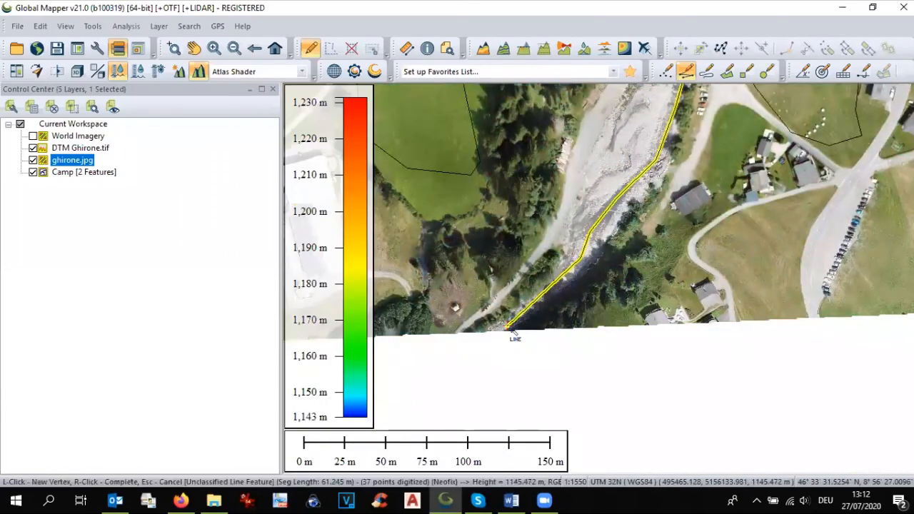
left_click(500, 334)
right_click(500, 333)
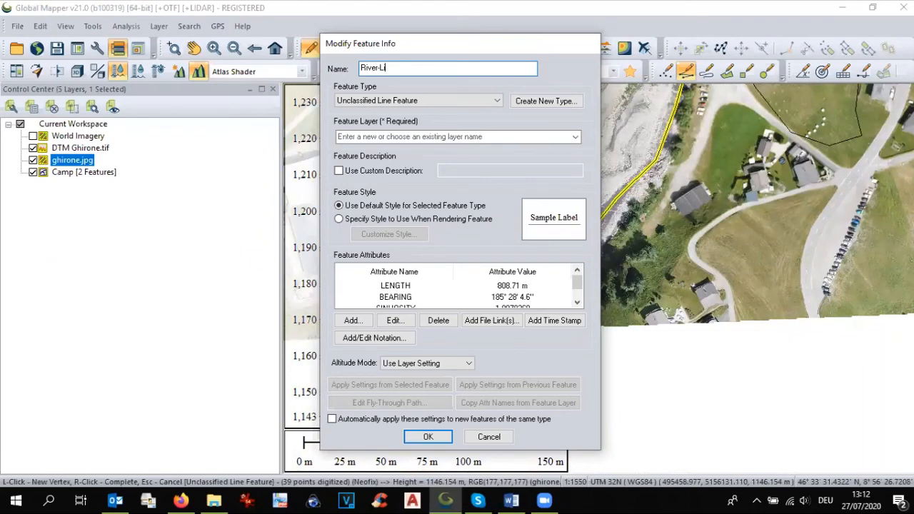
Name the new line feature River-Line and store it in a new feature layer called River-line.
type("ne")
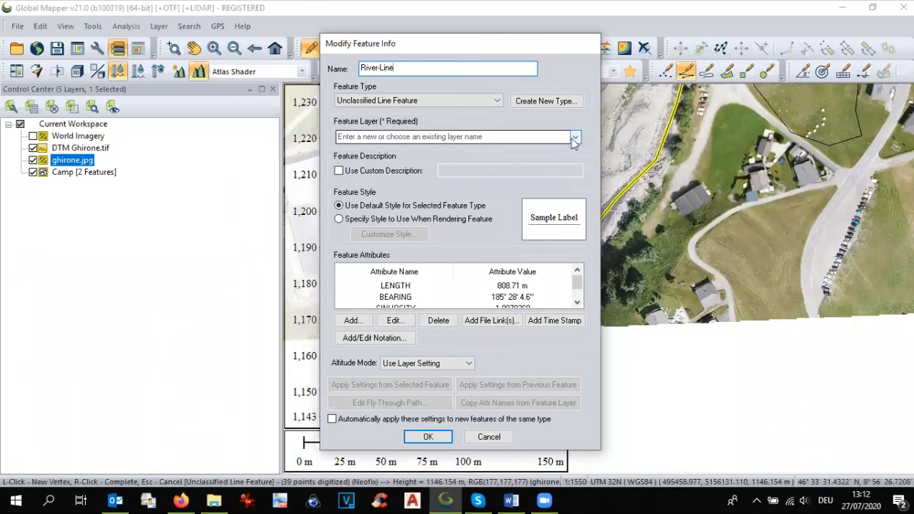
left_click(577, 138)
left_click(556, 152)
left_click(514, 140)
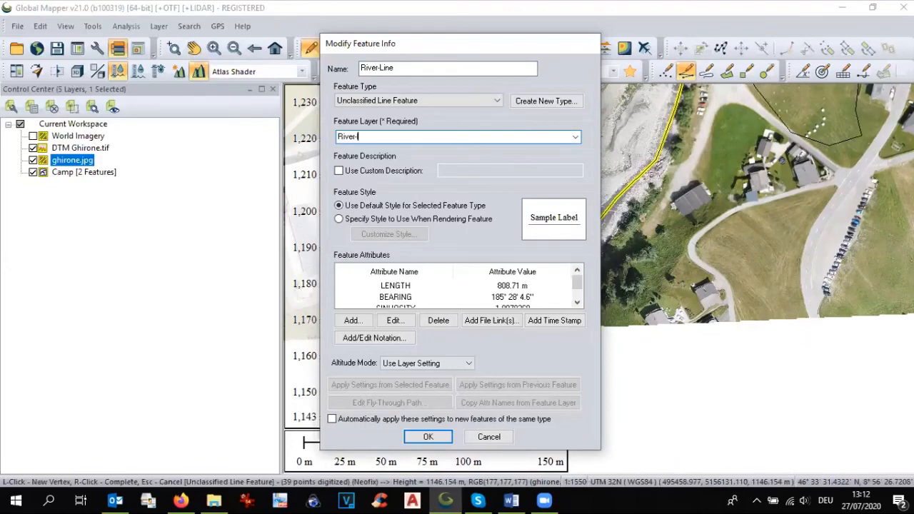
left_click(428, 437)
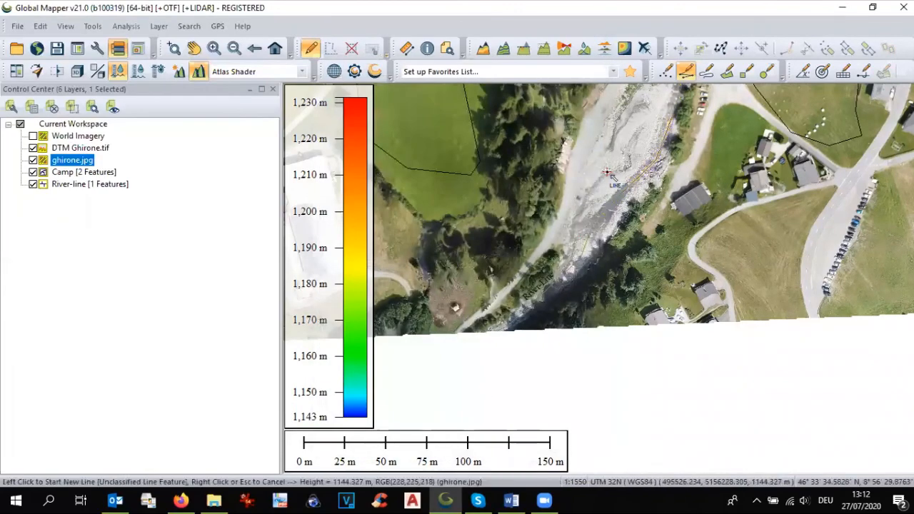
Hide the Camp, ghirone.jpg and DTM Ghirone.tif layers, leaving only the River-line layer displayed.
scroll(608, 175, "up", 1)
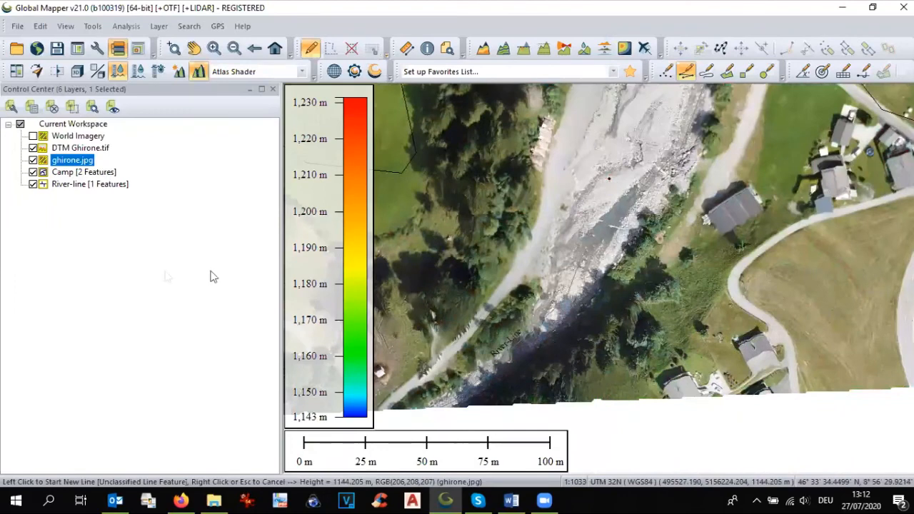
left_click(33, 172)
left_click(32, 160)
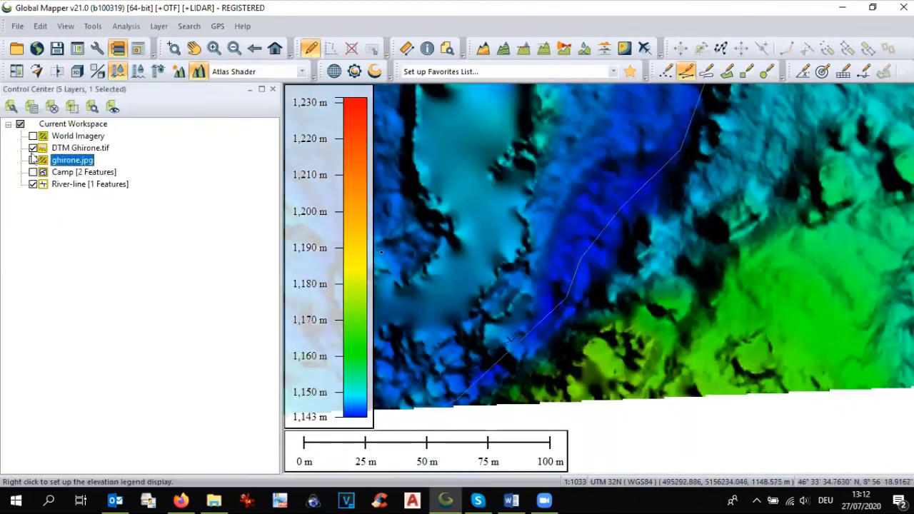
left_click(33, 148)
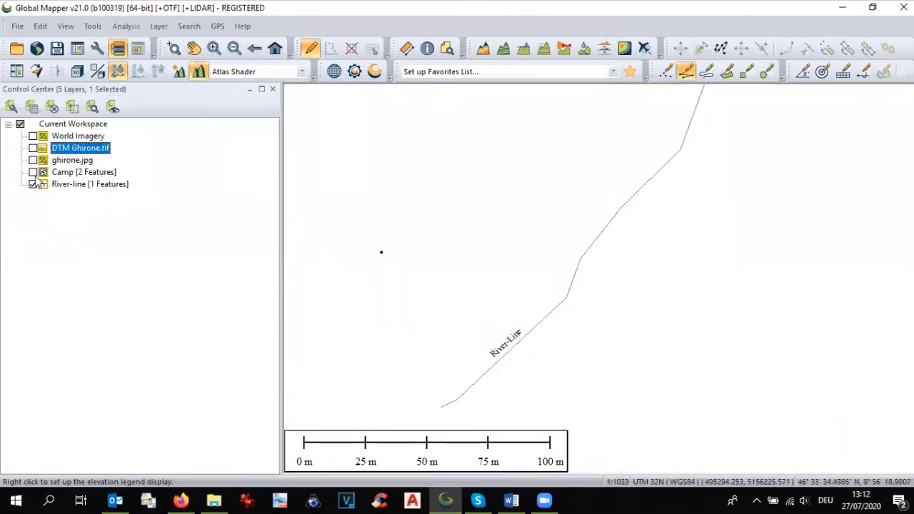
Select all features in the River-line layer with the Digitizer tool.
scroll(403, 276, "down", 1)
scroll(534, 322, "down", 3)
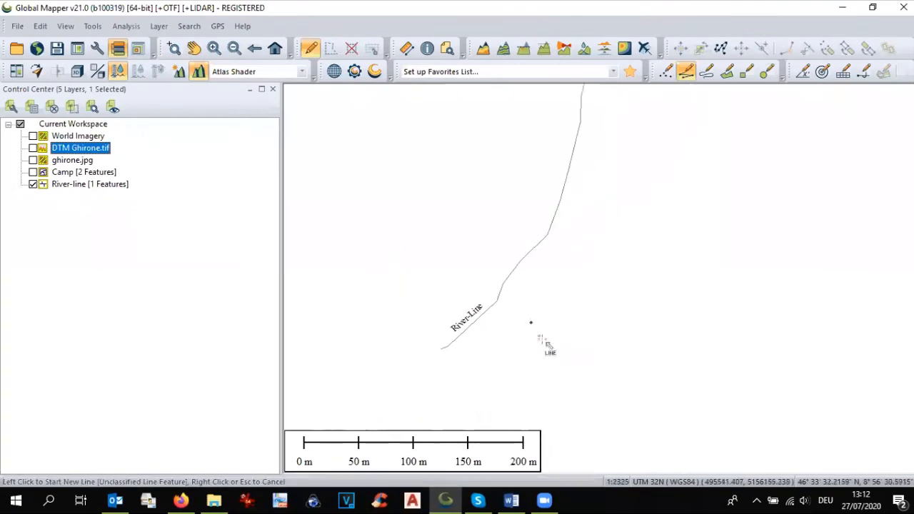
scroll(554, 271, "down", 2)
scroll(547, 157, "up", 1)
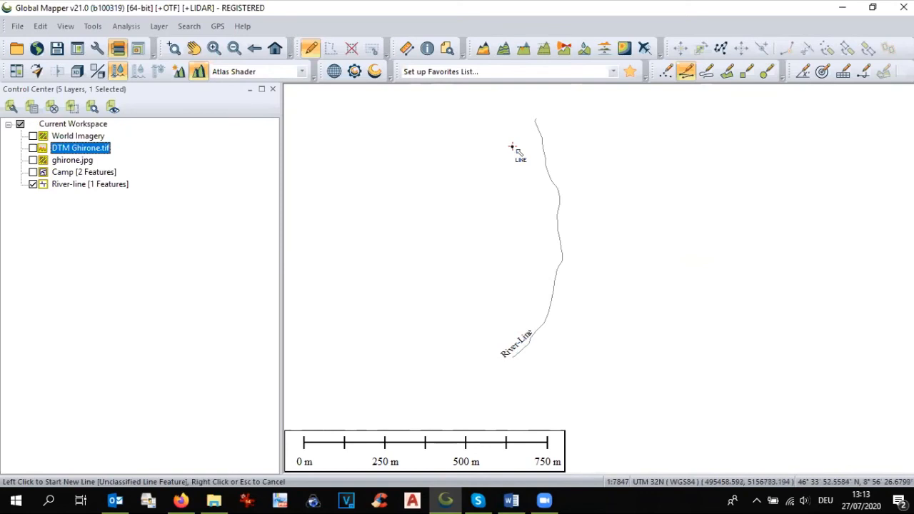
scroll(534, 107, "up", 1)
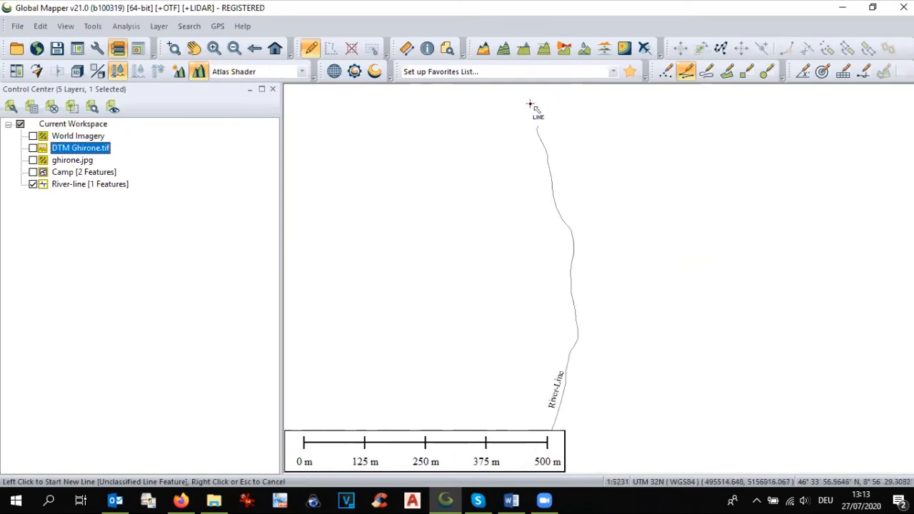
scroll(529, 153, "down", 1)
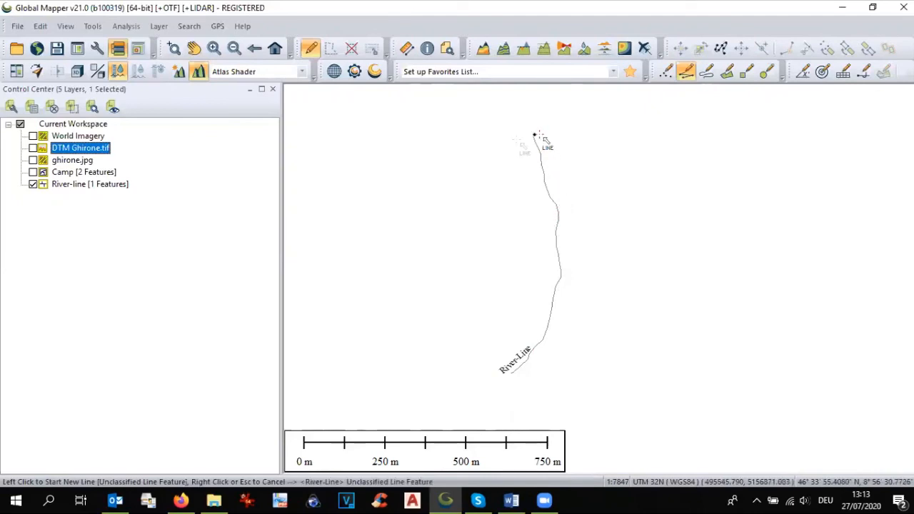
left_click(63, 183)
right_click(64, 184)
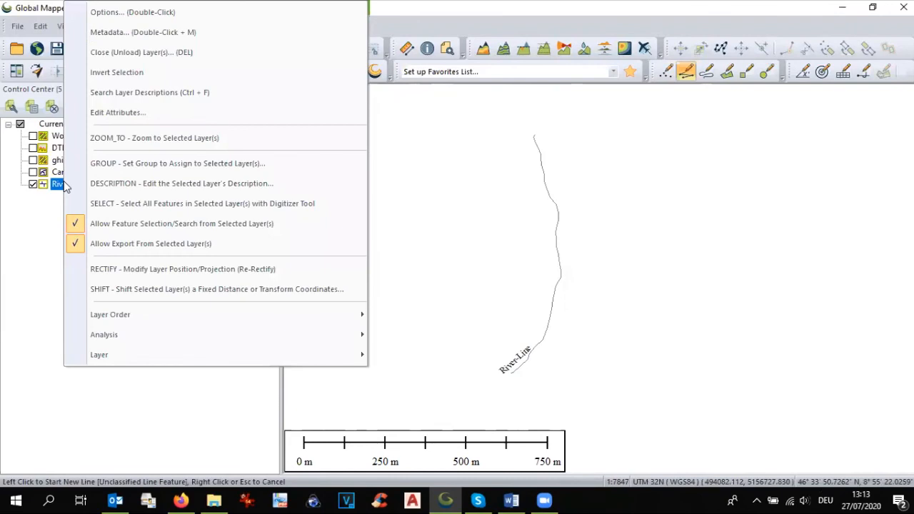
left_click(117, 204)
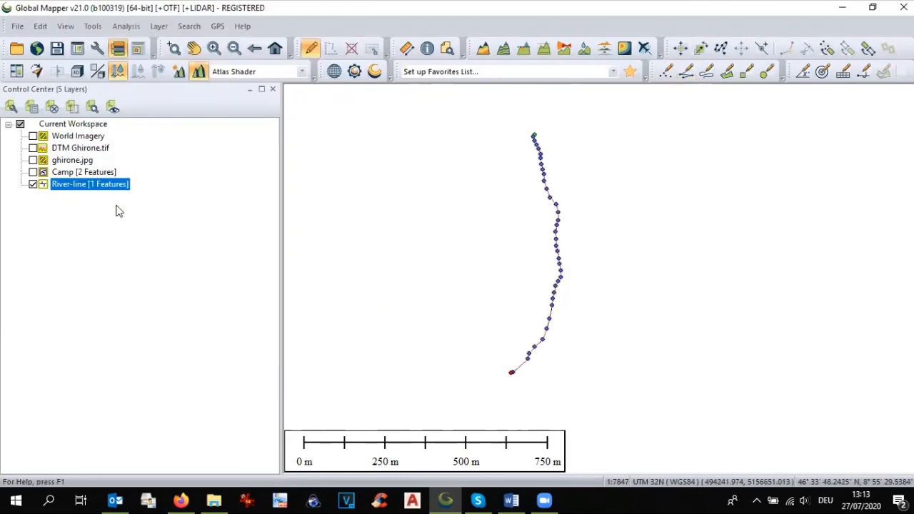
Create one buffer zone at a fixed 3 m distance on both sides of the river line, in a new River-Buffer layer.
right_click(558, 259)
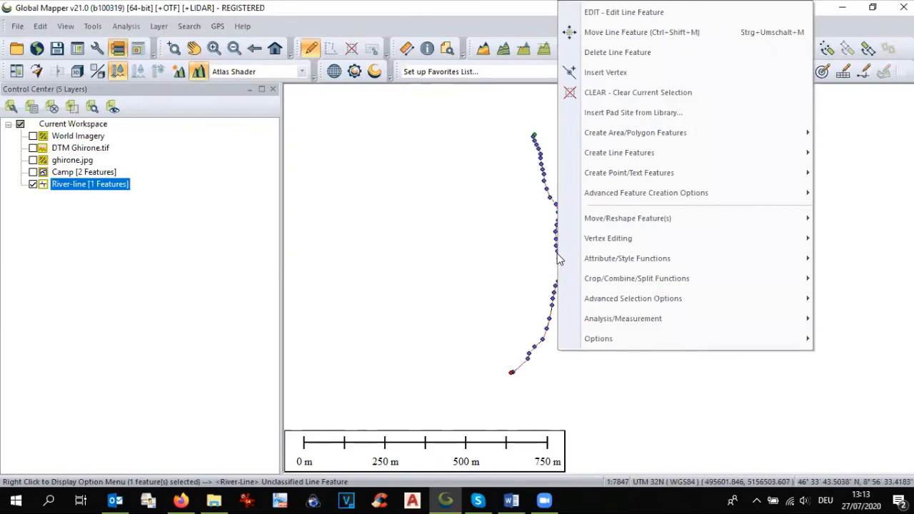
mouse_move(586, 195)
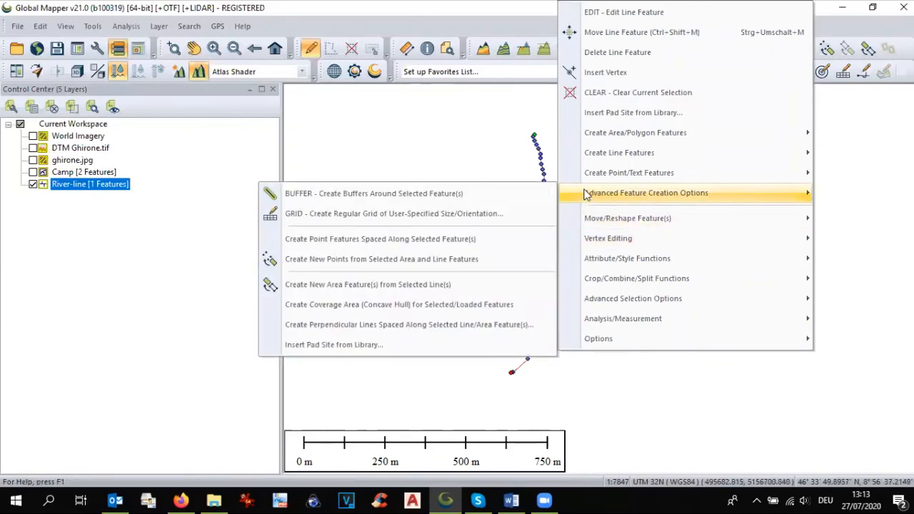
left_click(505, 198)
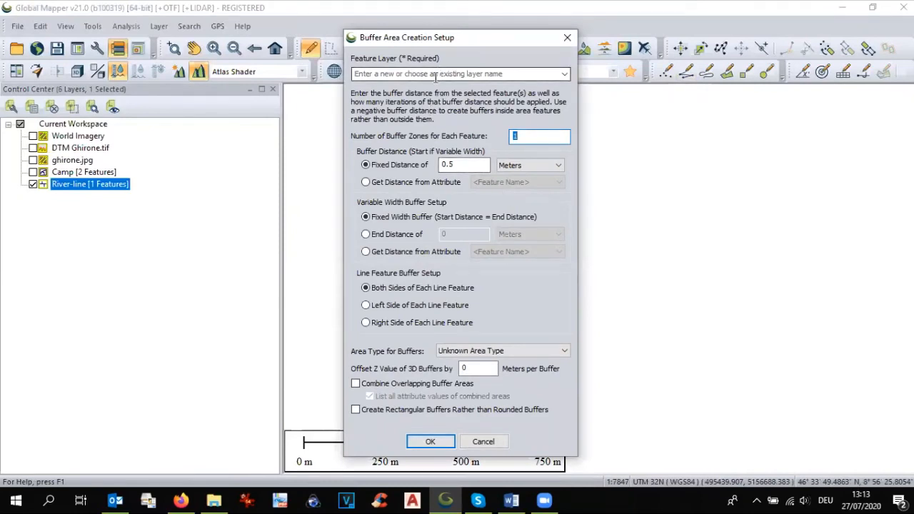
left_click(564, 74)
left_click(511, 74)
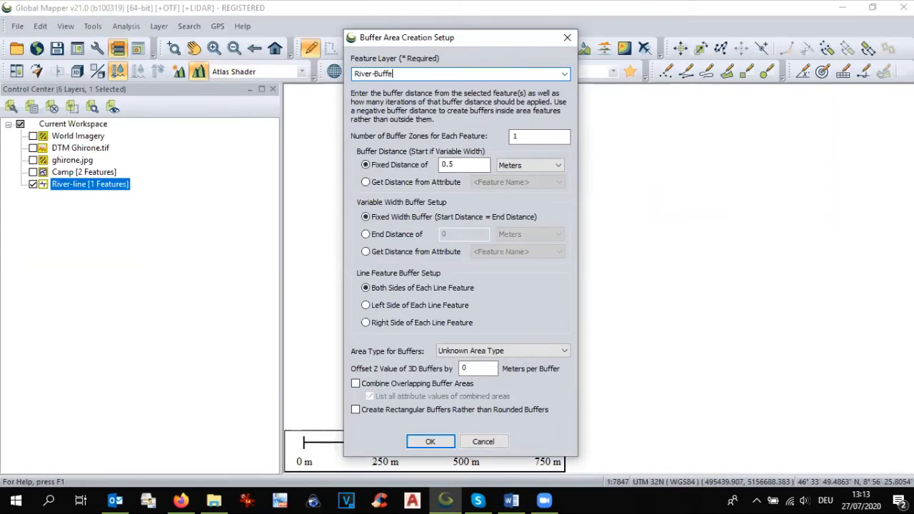
left_click_drag(488, 165, 420, 165)
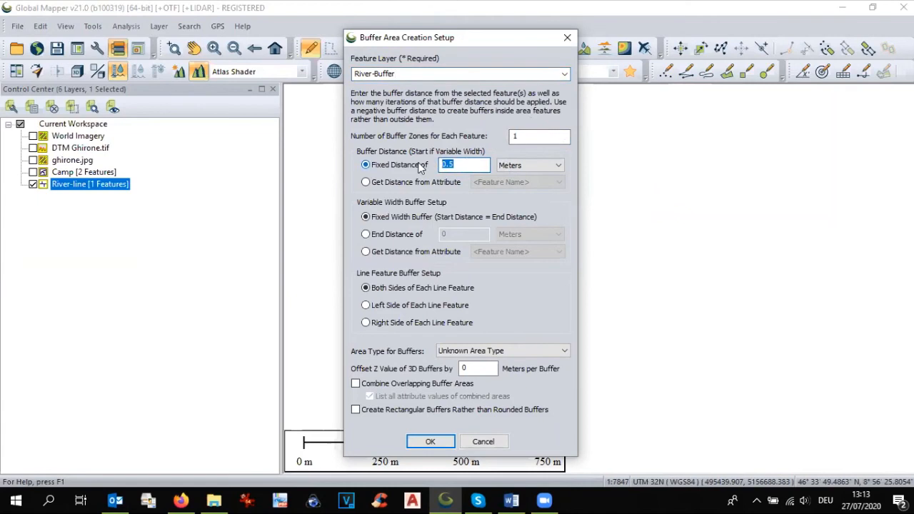
type("3")
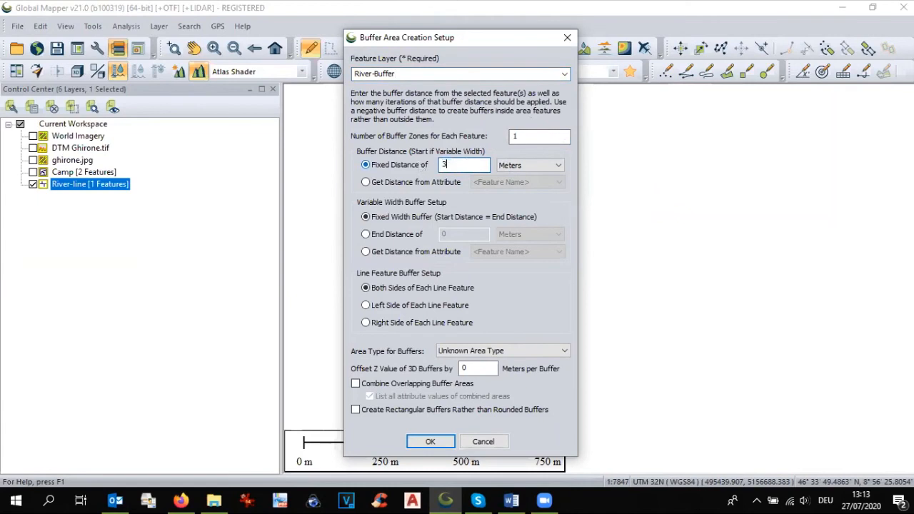
left_click(438, 443)
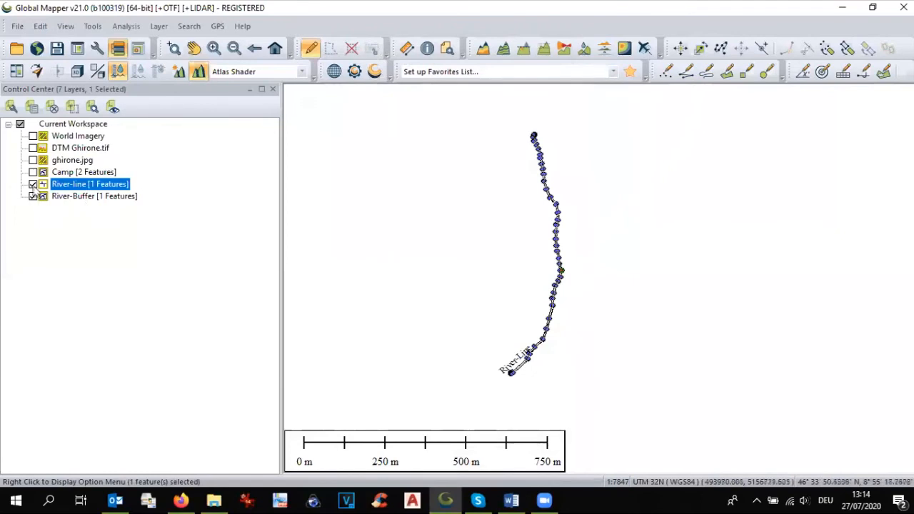
Hide the River-line layer and clear the current selection to leave only the buffer outline displayed.
left_click(33, 184)
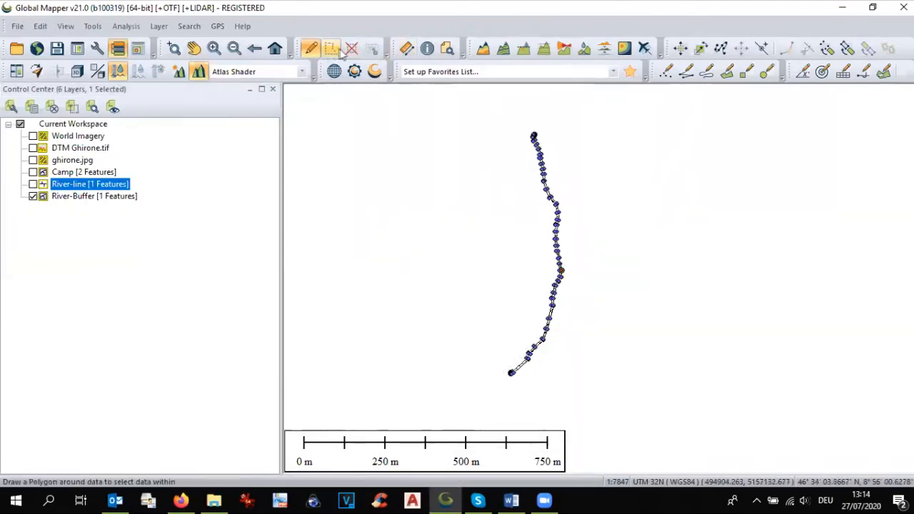
left_click(351, 47)
scroll(544, 289, "up", 3)
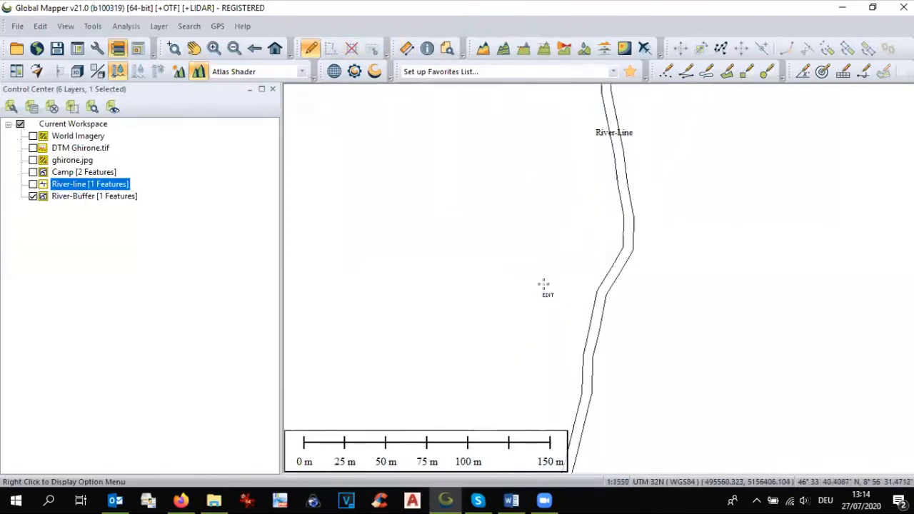
scroll(544, 286, "down", 2)
scroll(626, 293, "up", 4)
scroll(626, 292, "down", 4)
scroll(626, 291, "down", 1)
scroll(627, 292, "up", 1)
scroll(626, 291, "down", 1)
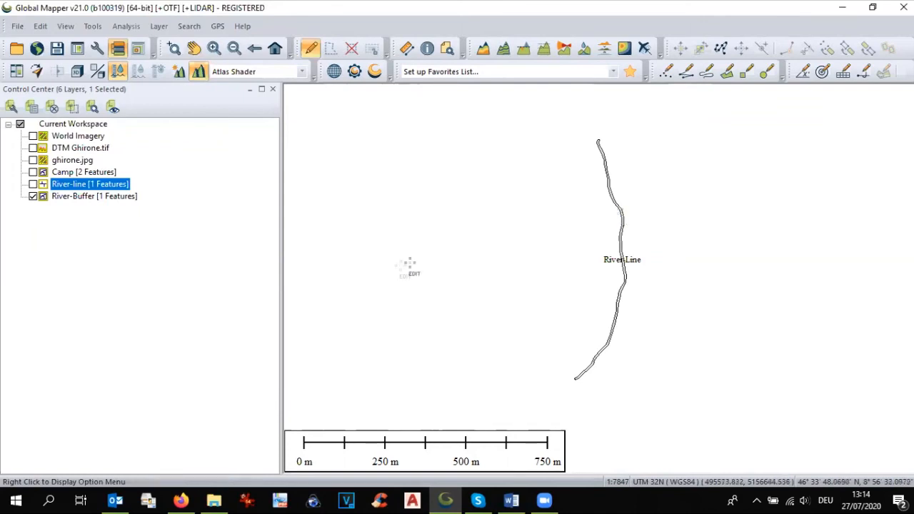
Display the DTM Ghirone.tif terrain layer and select all features in the River-Buffer layer with the Digitizer tool.
left_click(33, 148)
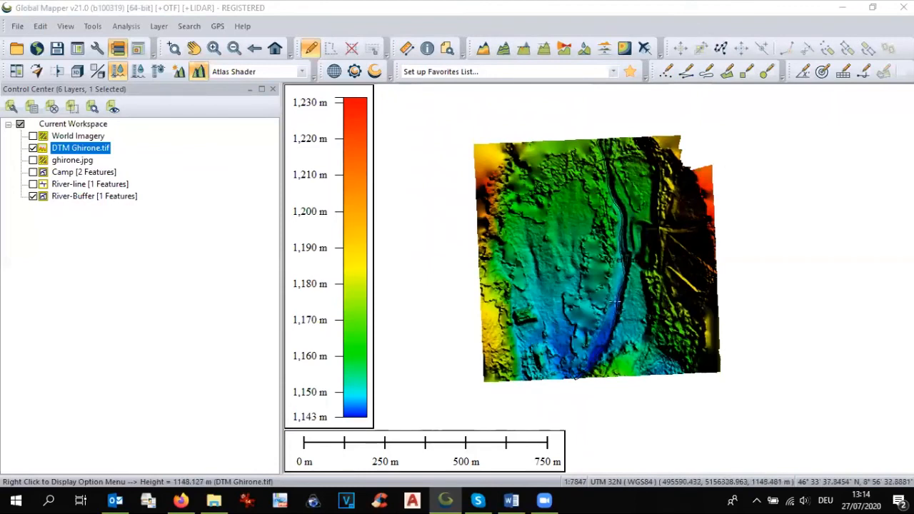
left_click(69, 200)
right_click(69, 200)
left_click(107, 203)
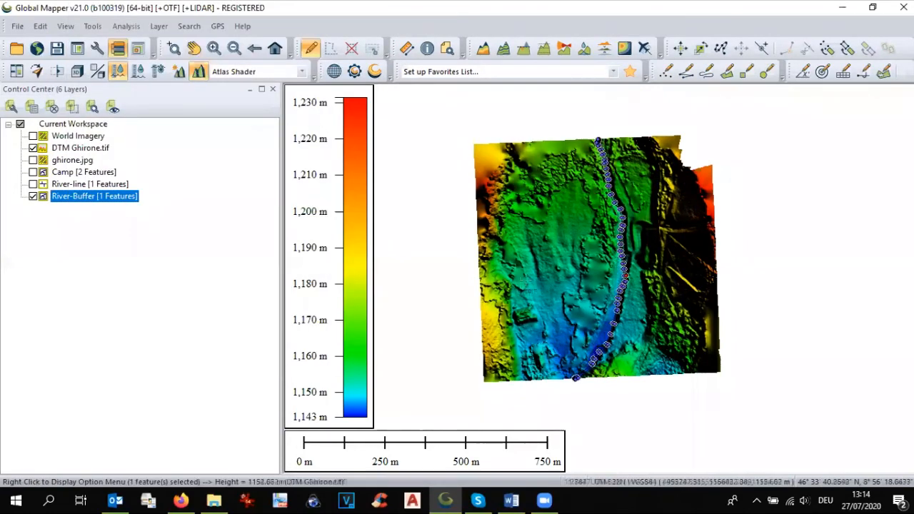
scroll(617, 272, "up", 1)
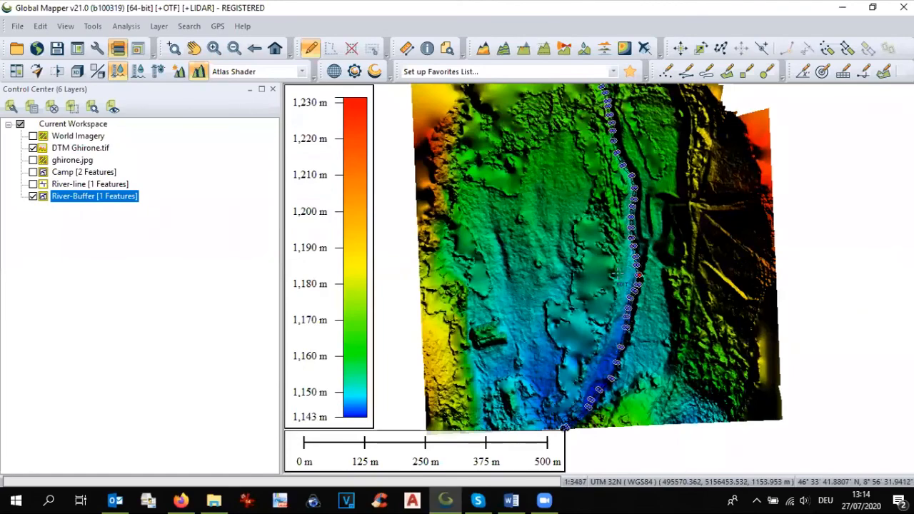
scroll(616, 272, "up", 1)
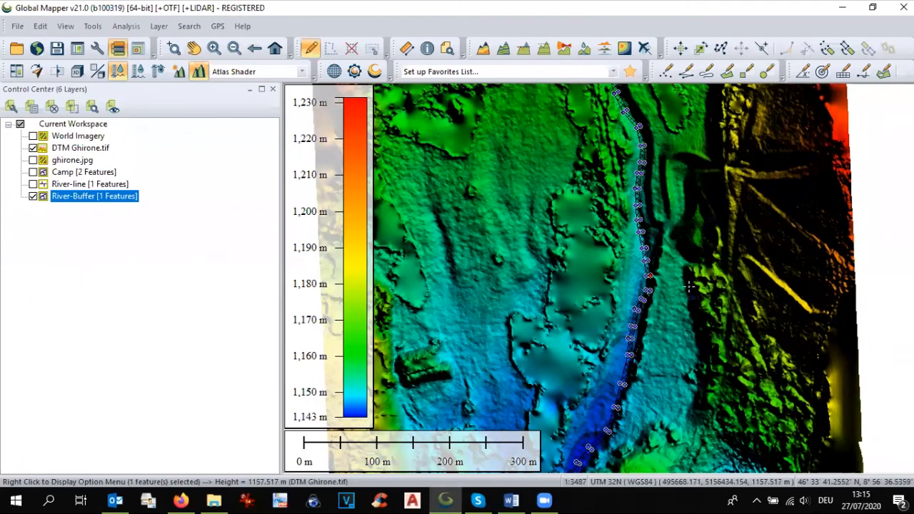
Apply elevations to the selected river buffer area, using the terrain layers as the elevation source.
right_click(637, 315)
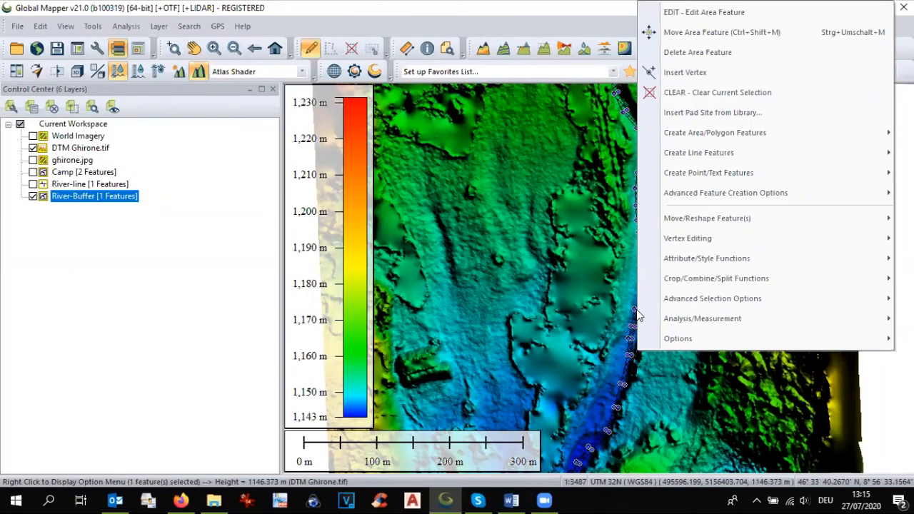
mouse_move(676, 323)
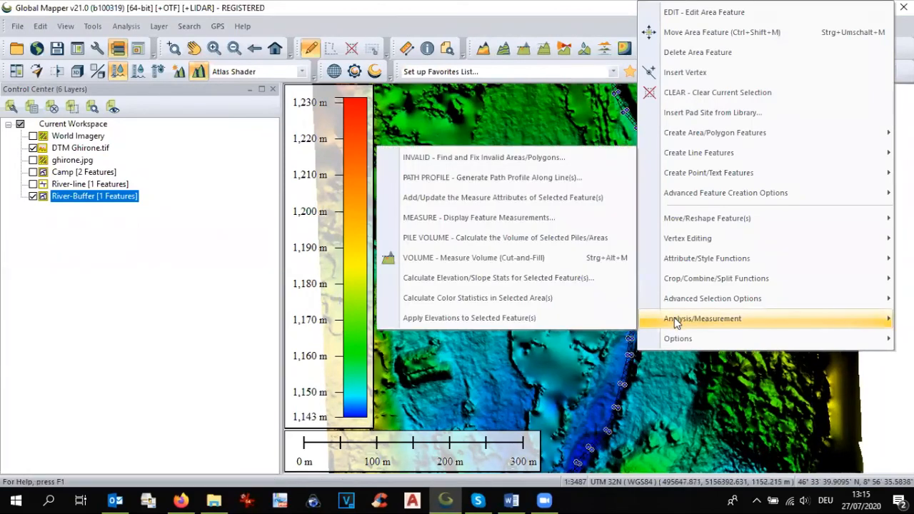
left_click(601, 319)
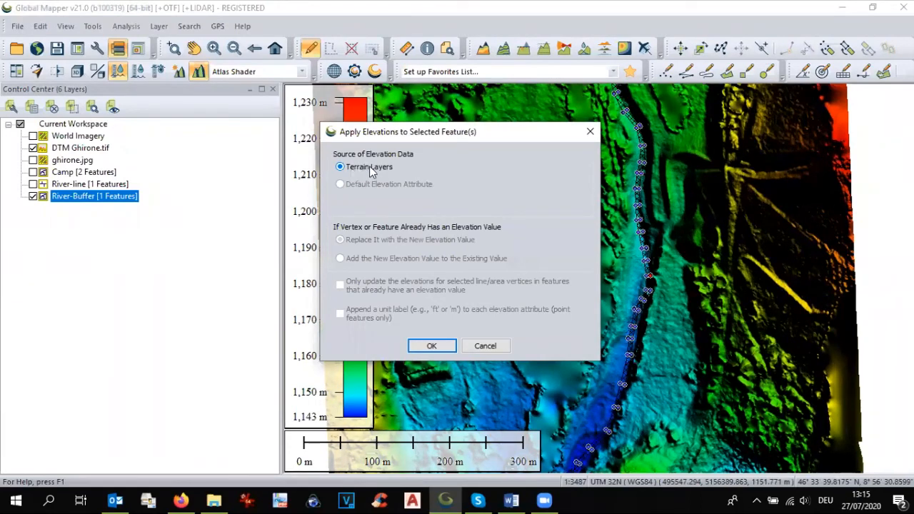
left_click(431, 345)
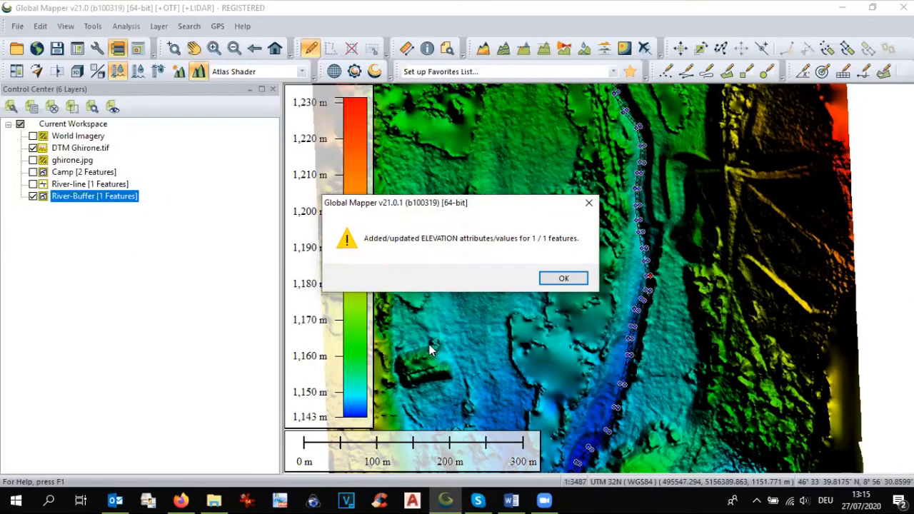
left_click(563, 278)
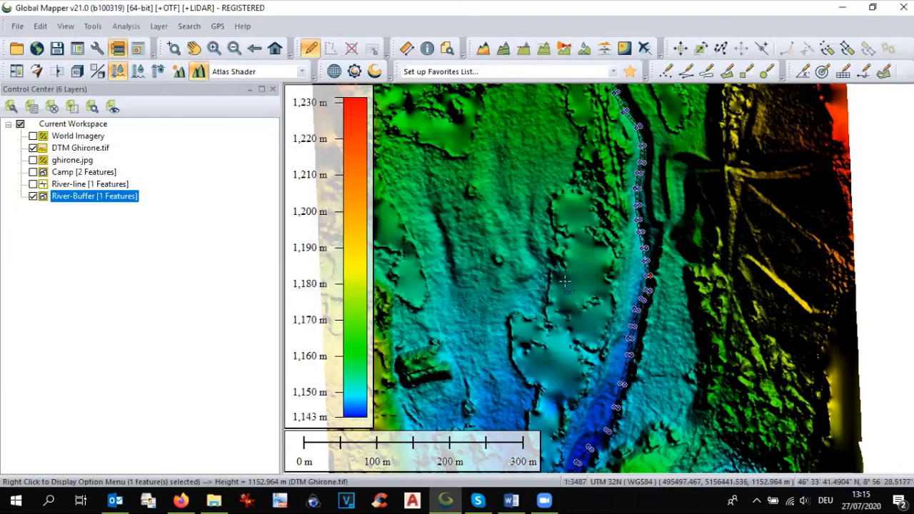
Show the ghirone.jpg orthophoto in place of the DTM Ghirone.tif layer and clear the river buffer selection.
left_click(32, 148)
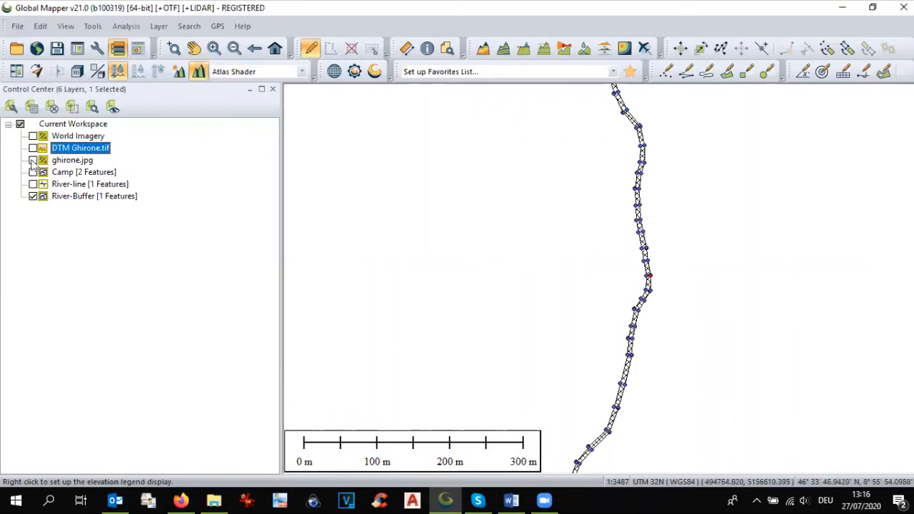
left_click(33, 160)
scroll(473, 292, "down", 1)
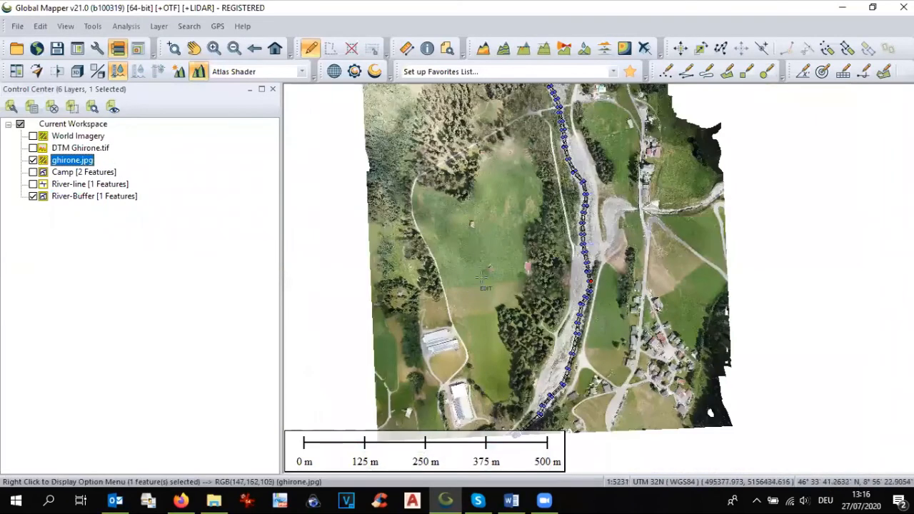
left_click(354, 51)
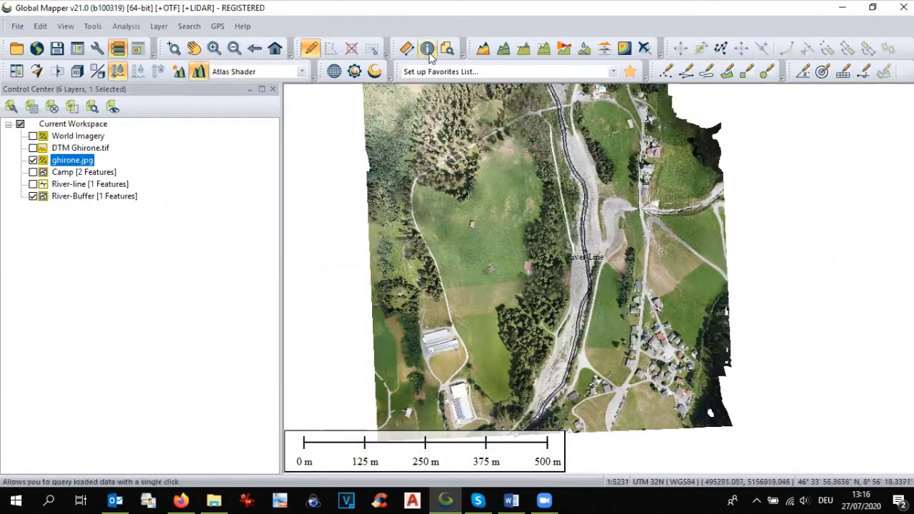
Display the Camp layer so both field outlines are drawn over the orthophoto beside the river buffer.
left_click(193, 48)
left_click_drag(588, 278, 631, 308)
scroll(631, 308, "up", 1)
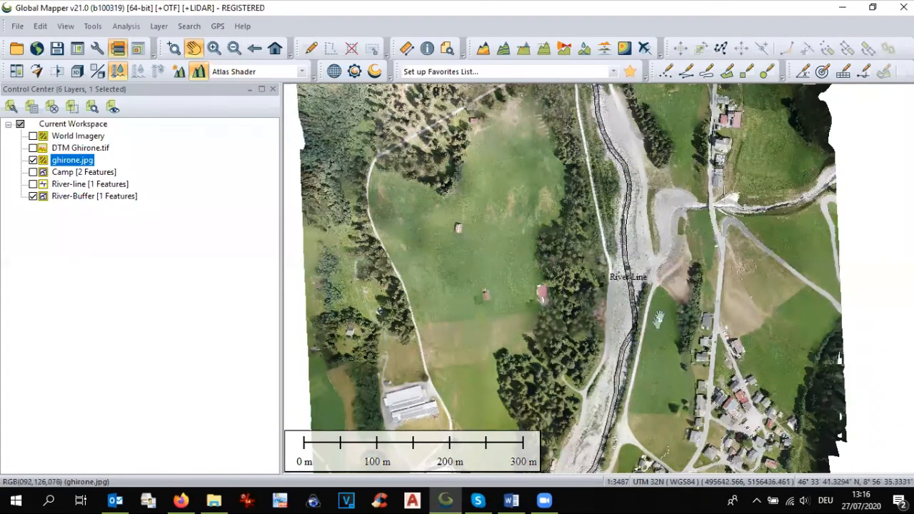
left_click(33, 172)
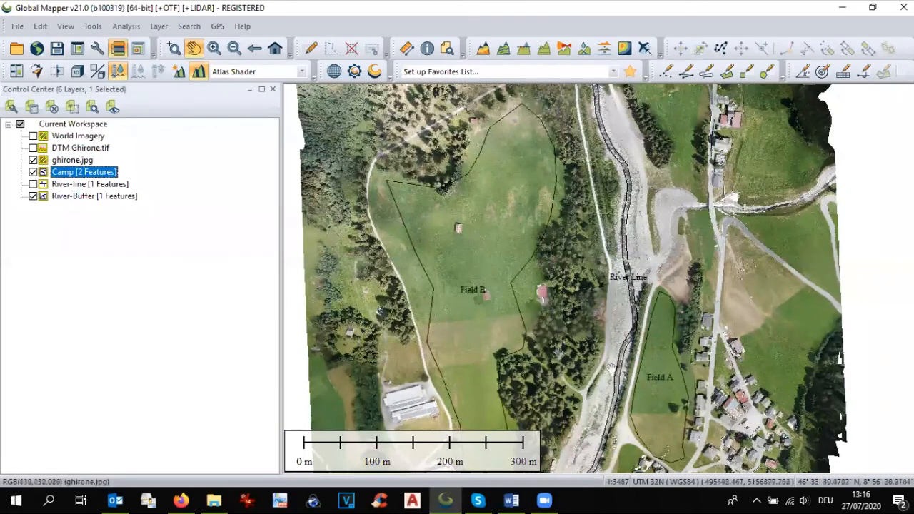
left_click_drag(653, 392, 663, 337)
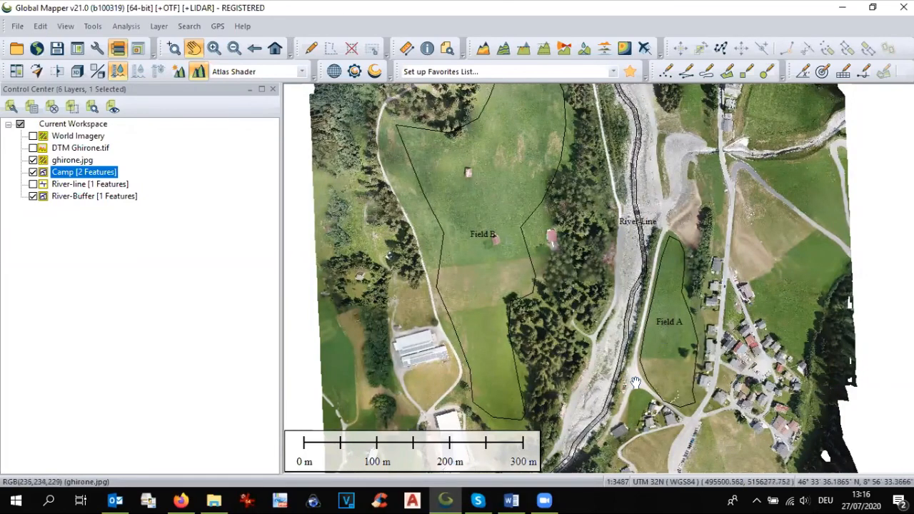
scroll(630, 383, "up", 1)
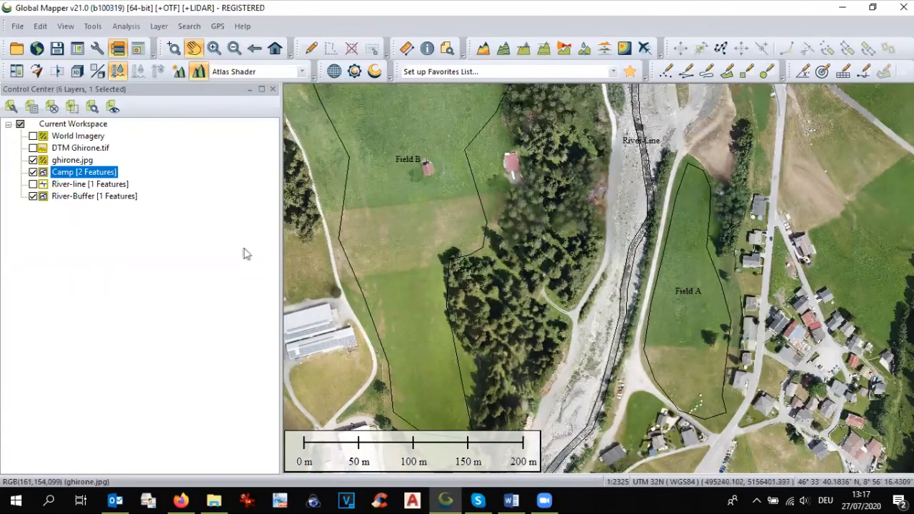
left_click_drag(665, 373, 663, 323)
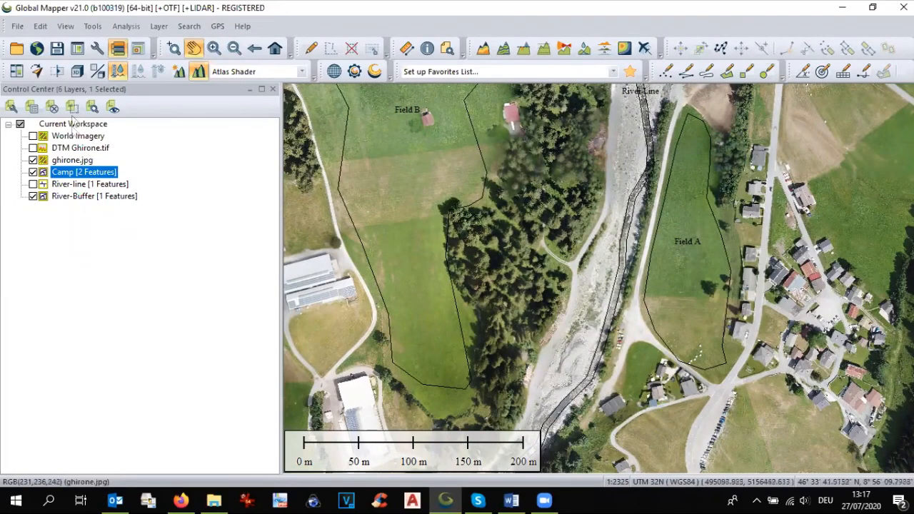
Load the MaxWater.shp shapefile from the 200727 folder into the workspace.
left_click(17, 48)
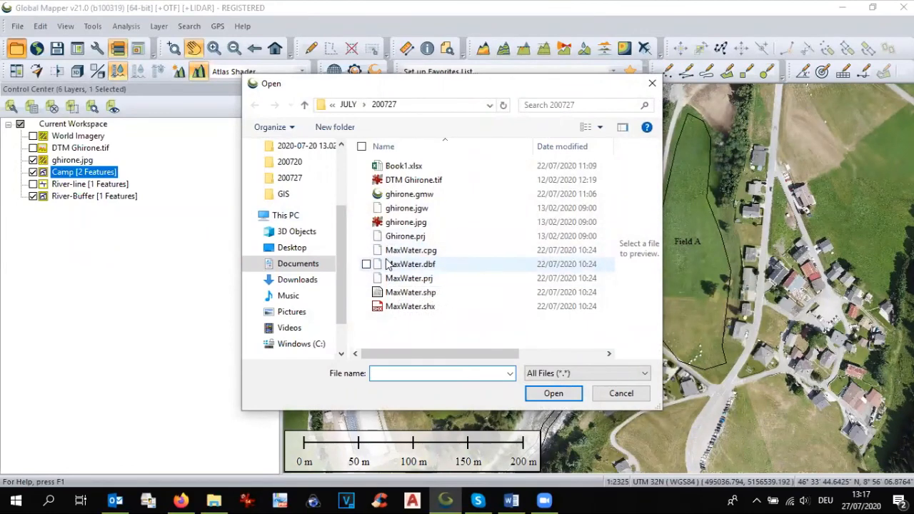
left_click(378, 295)
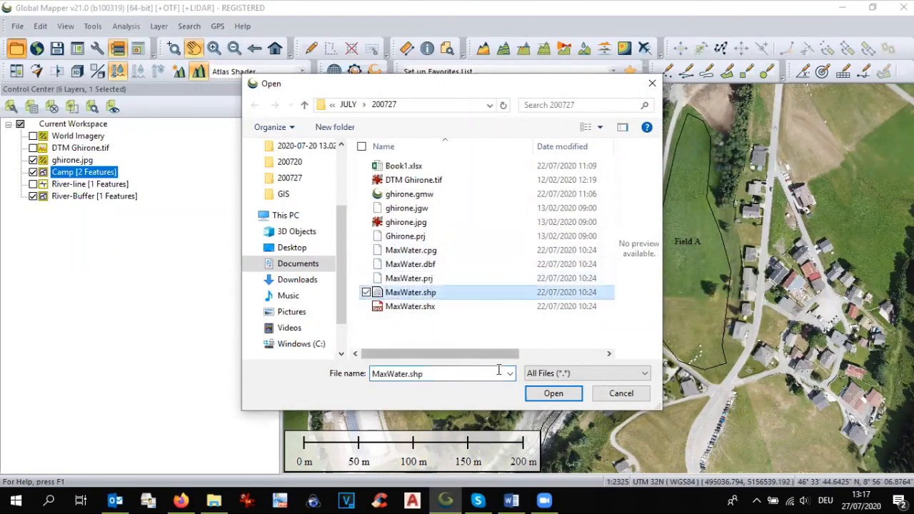
left_click(553, 394)
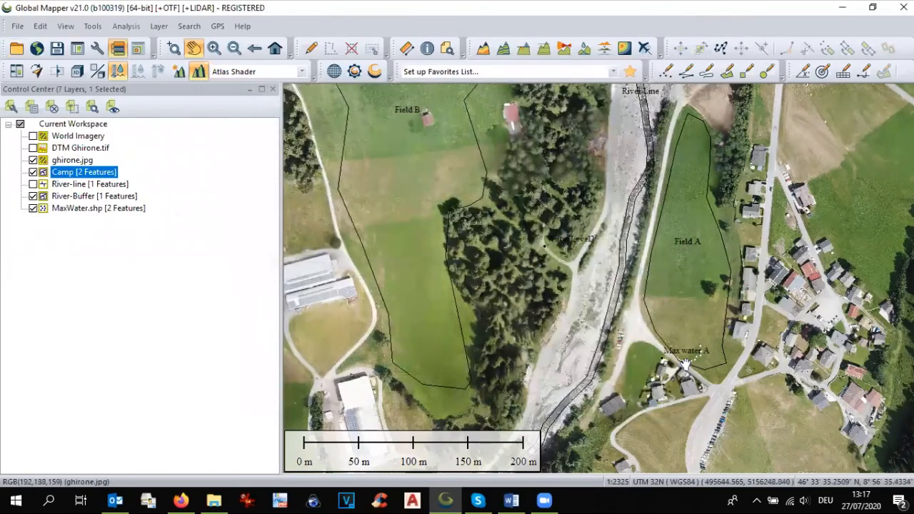
Hide the ghirone.jpg orthophoto and examine where the two MaxWater points lie relative to the fields and river buffer.
left_click(33, 160)
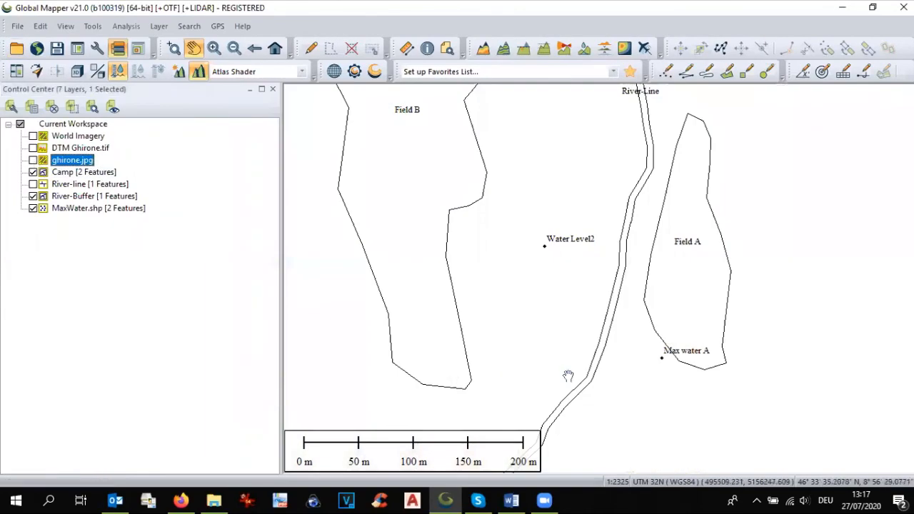
scroll(665, 367, "up", 1)
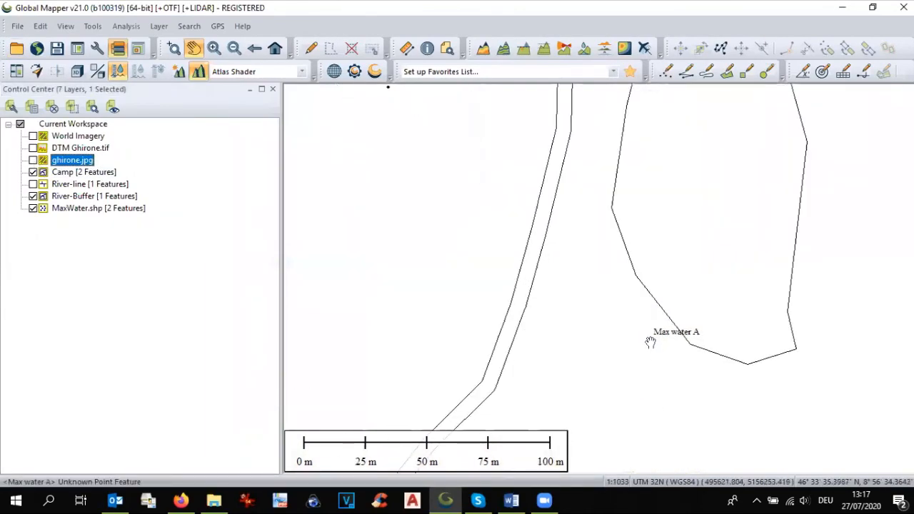
left_click_drag(662, 343, 732, 442)
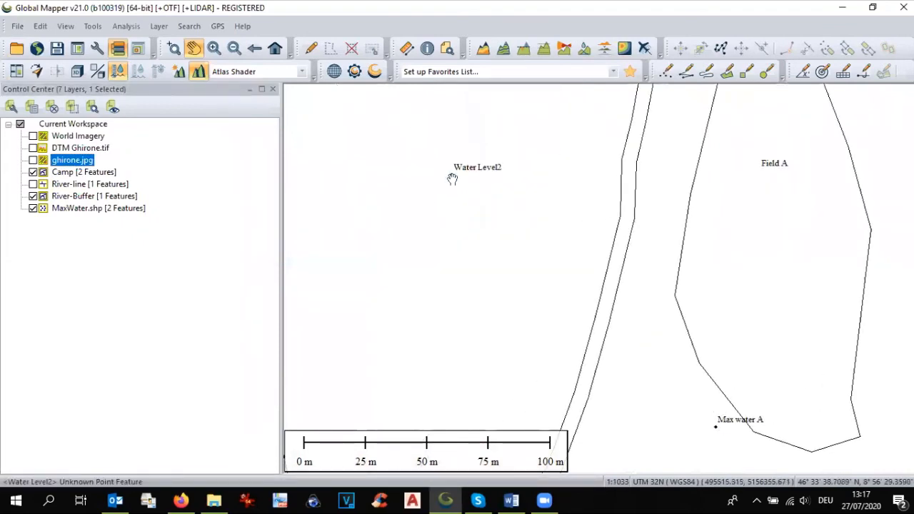
scroll(575, 283, "down", 2)
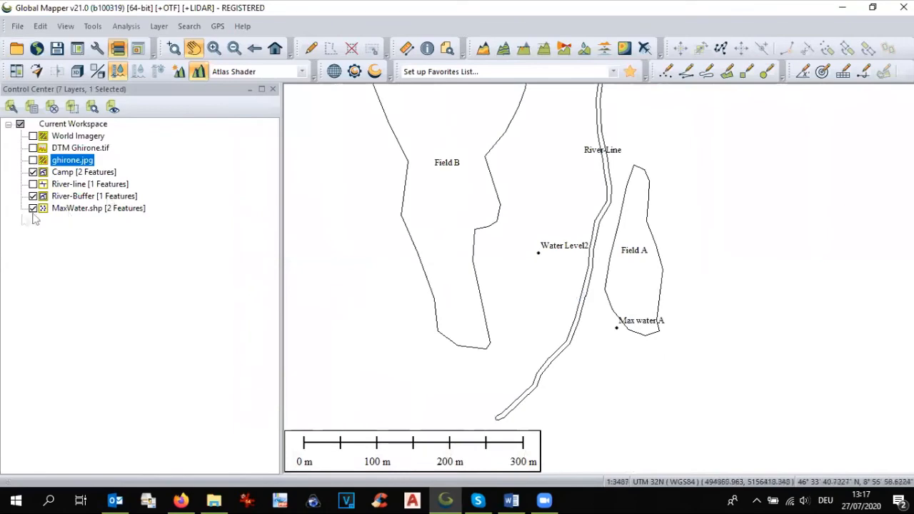
Show the ghirone.jpg orthophoto again and examine the terrain around the Max water A and Water Level2 points.
left_click(33, 161)
scroll(612, 341, "up", 1)
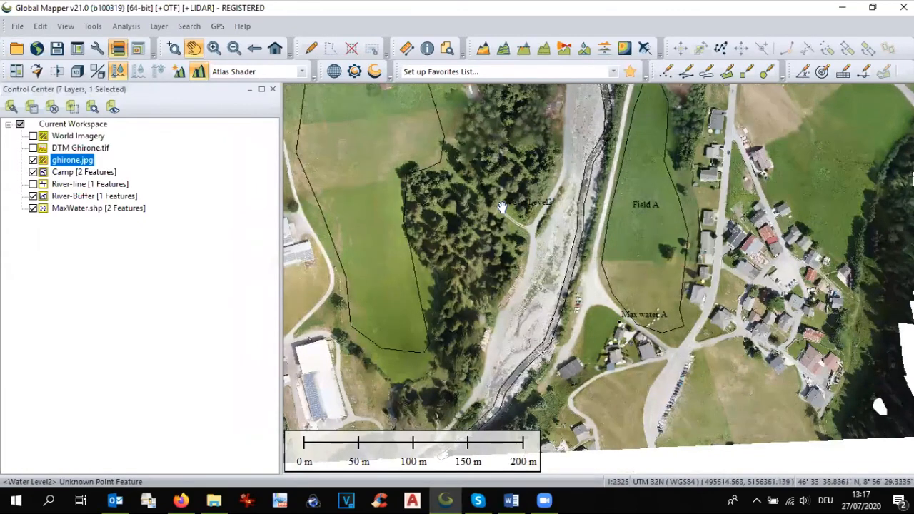
left_click_drag(587, 287, 607, 329)
scroll(607, 329, "down", 1)
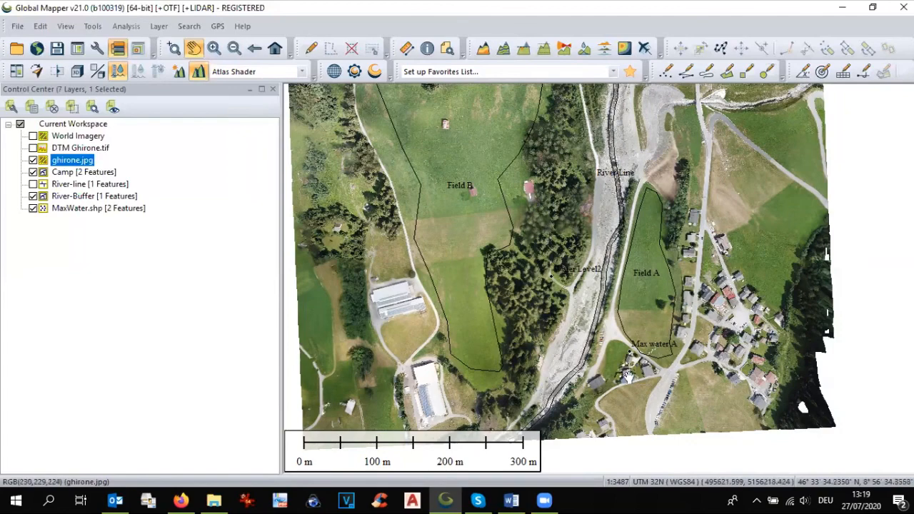
scroll(631, 357, "up", 1)
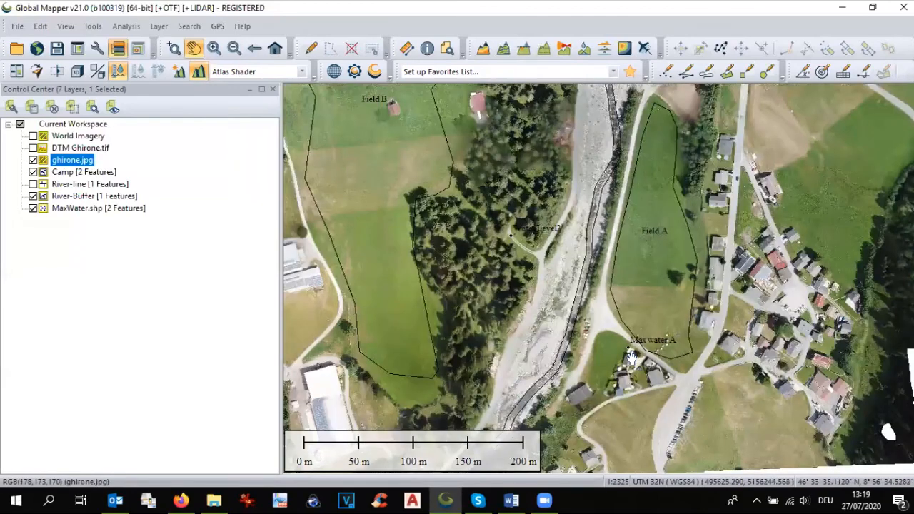
scroll(632, 357, "up", 1)
scroll(611, 360, "down", 1)
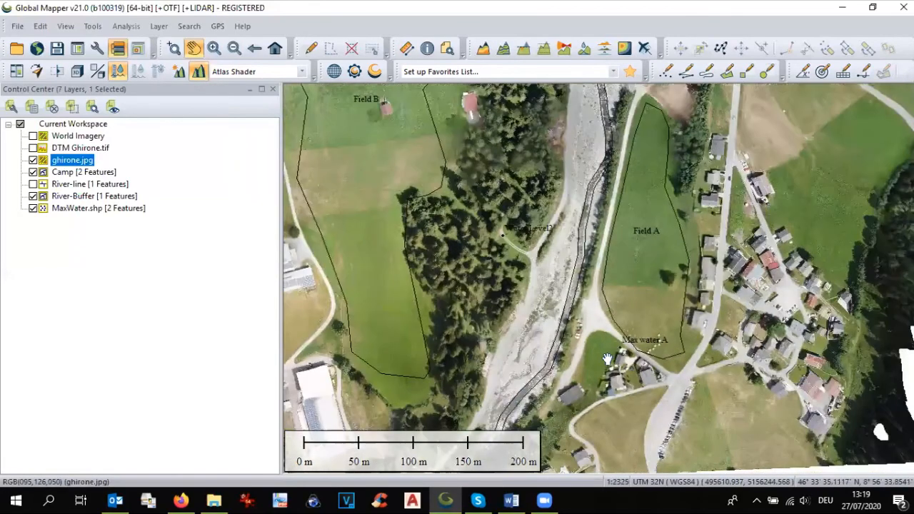
left_click_drag(590, 399, 597, 428)
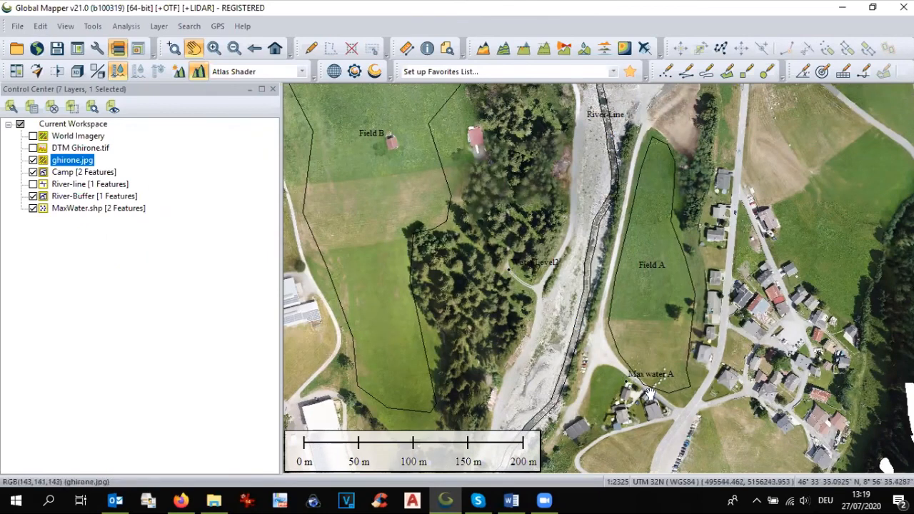
Display the DTM Ghirone.tif terrain layer and select all features in the River-Buffer layer with the Digitizer tool.
left_click(34, 148)
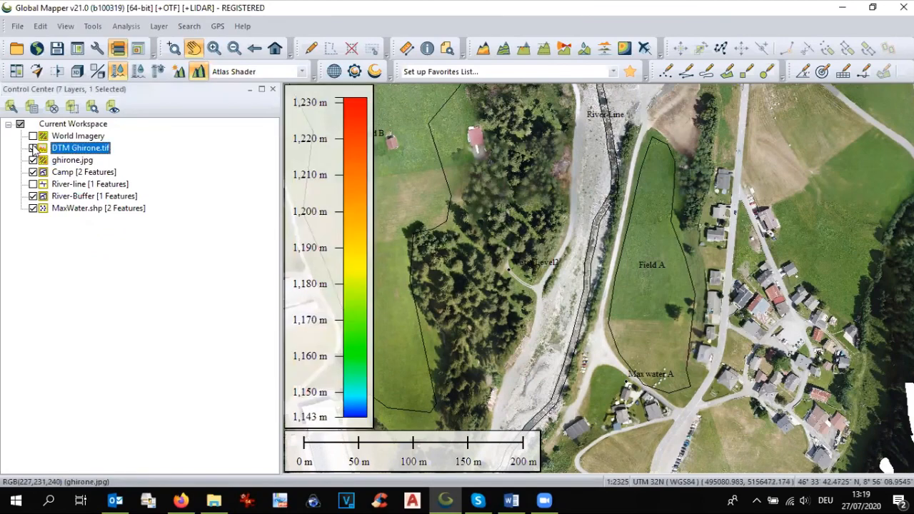
left_click(33, 184)
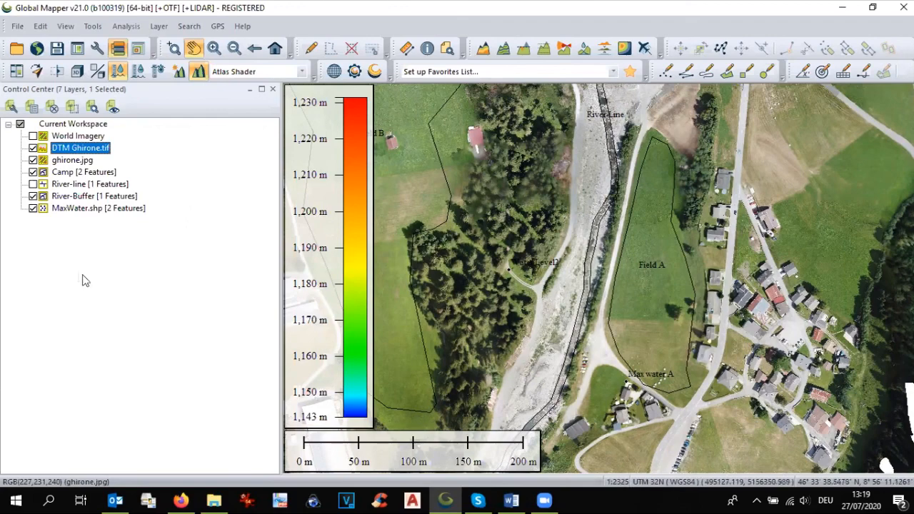
left_click(74, 198)
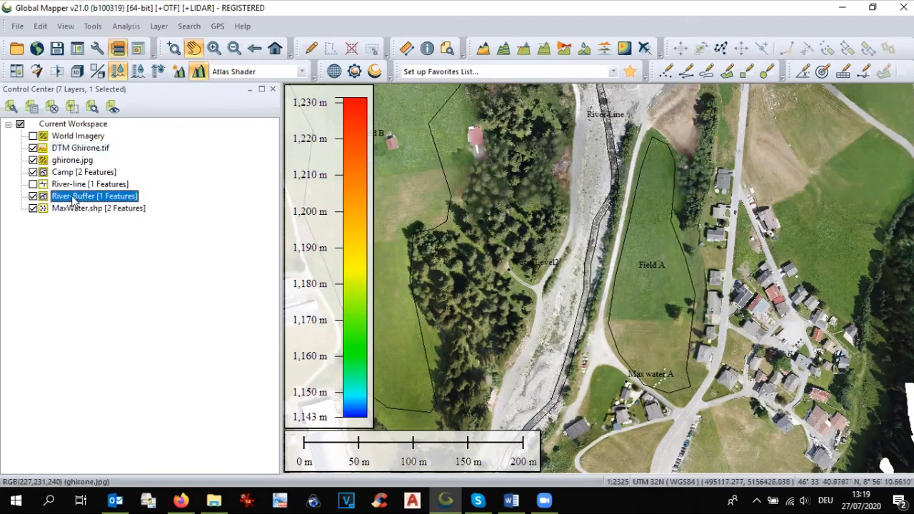
right_click(74, 200)
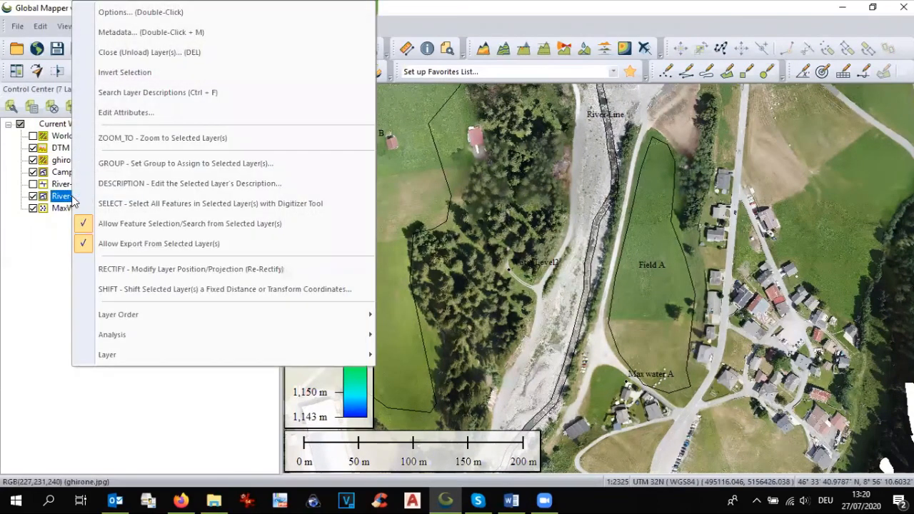
left_click(94, 207)
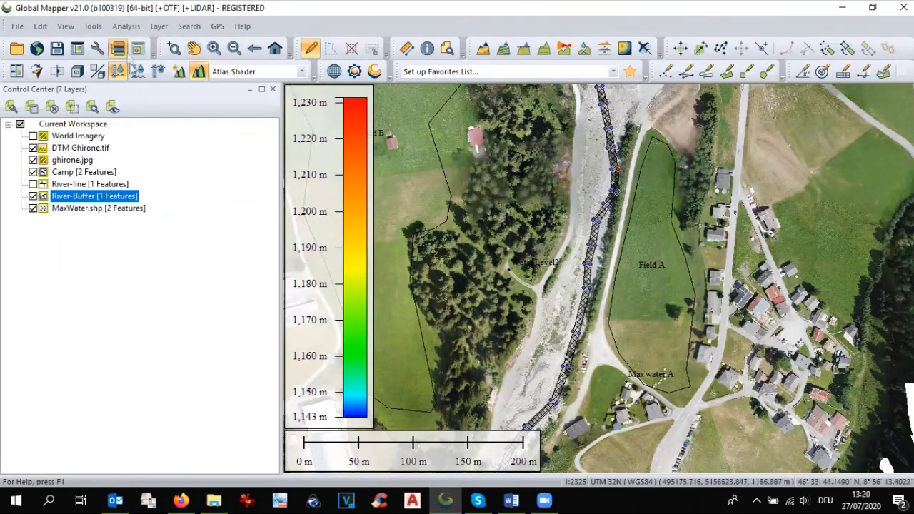
Try to simulate a water level rise from the selected river area as layer "2m level", with 1 m X and Y resolution.
left_click(127, 26)
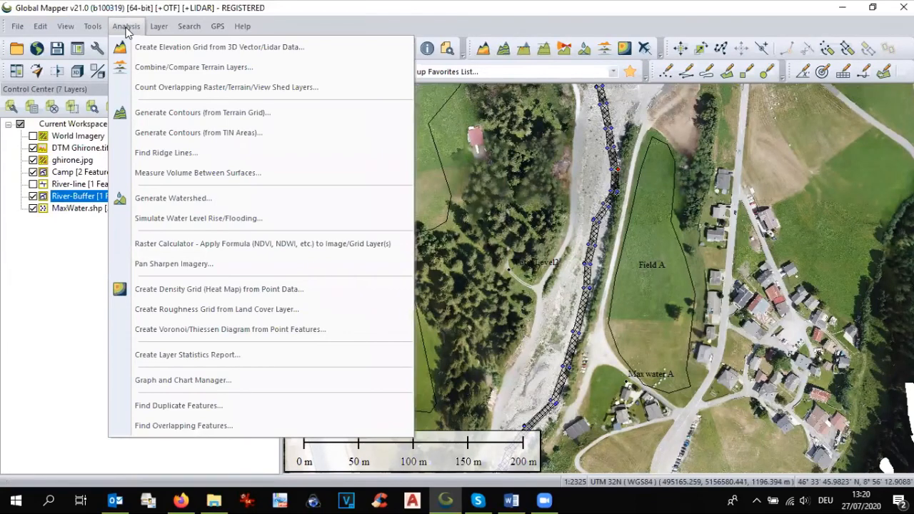
left_click(161, 219)
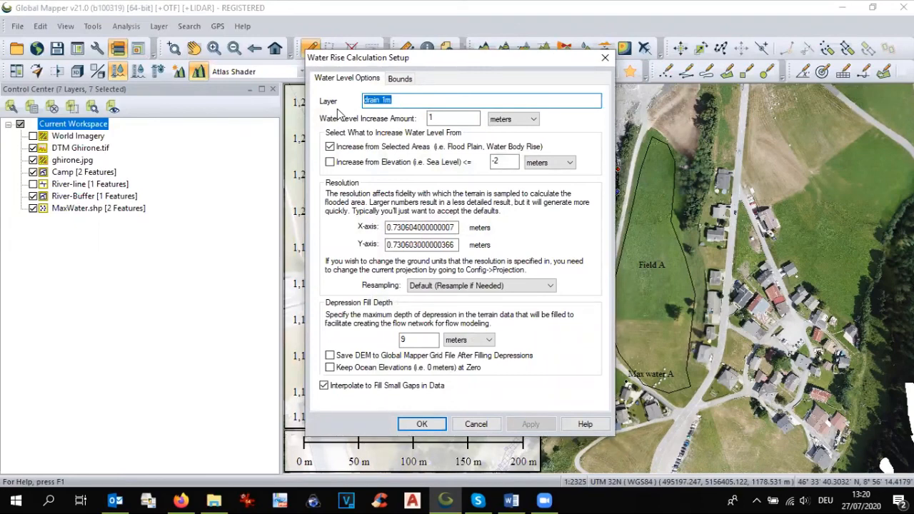
type("2m level")
left_click_drag(582, 59, 446, 95)
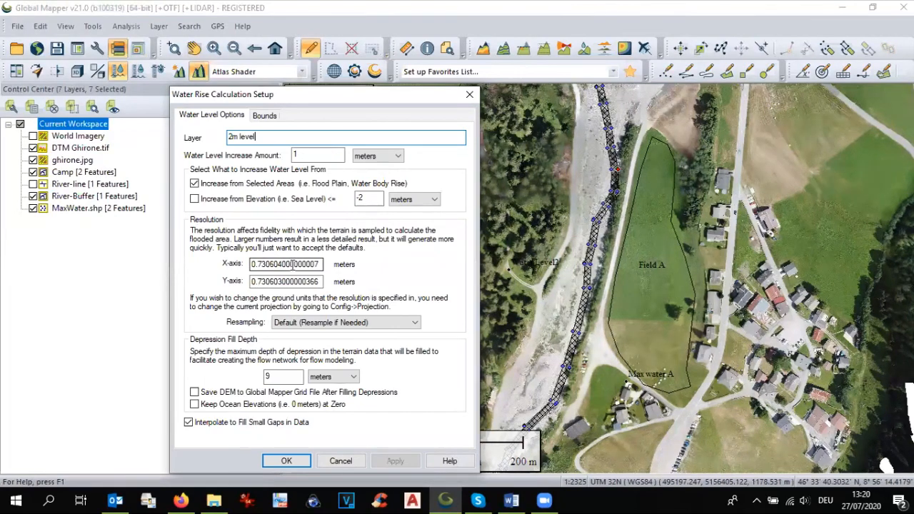
double_click(292, 263)
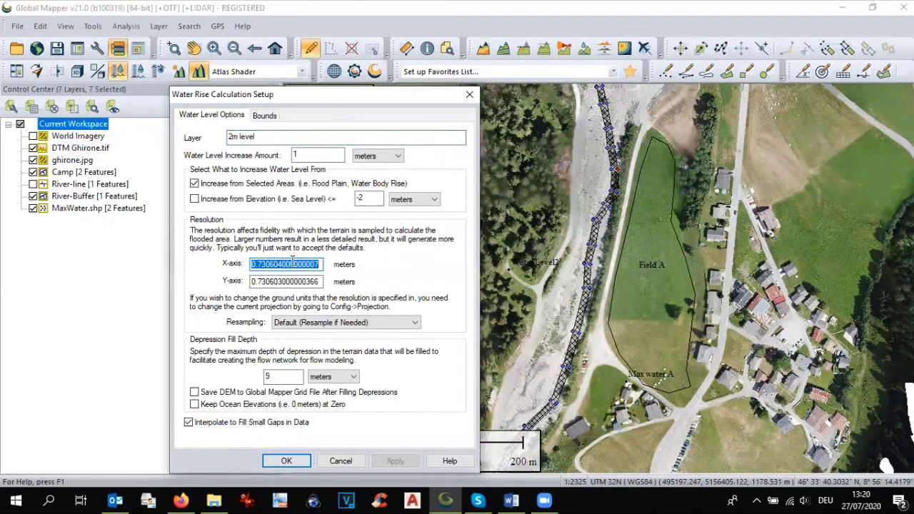
type("1")
double_click(298, 281)
type("1")
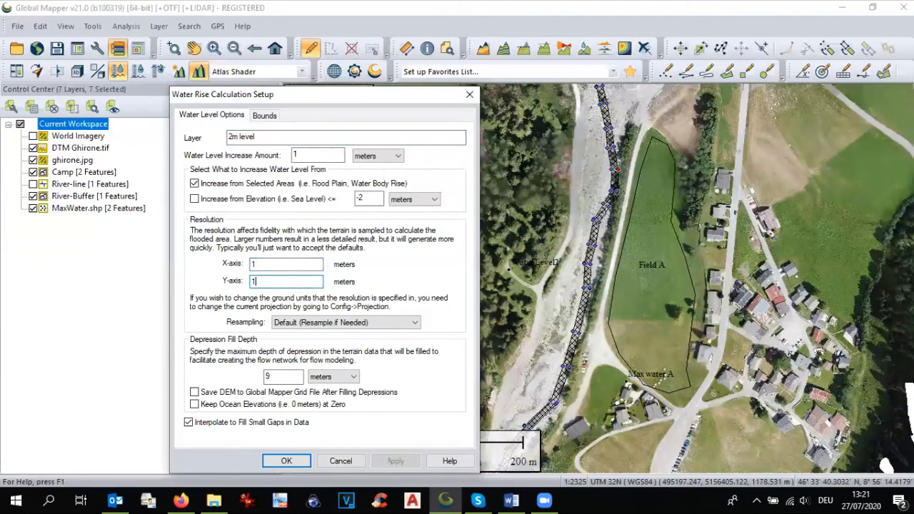
left_click(287, 461)
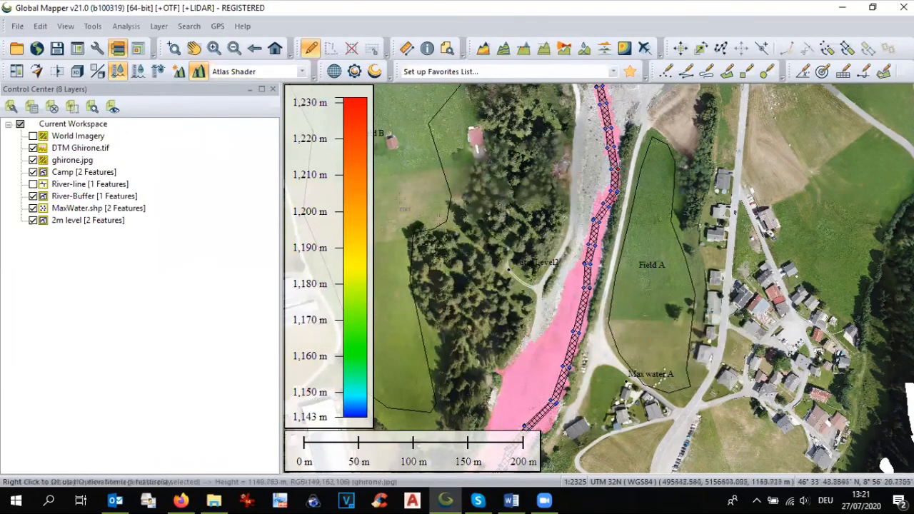
Remove the 2m level flood layer, saving the workspace over the existing ghirone.gmw file.
scroll(490, 247, "down", 1)
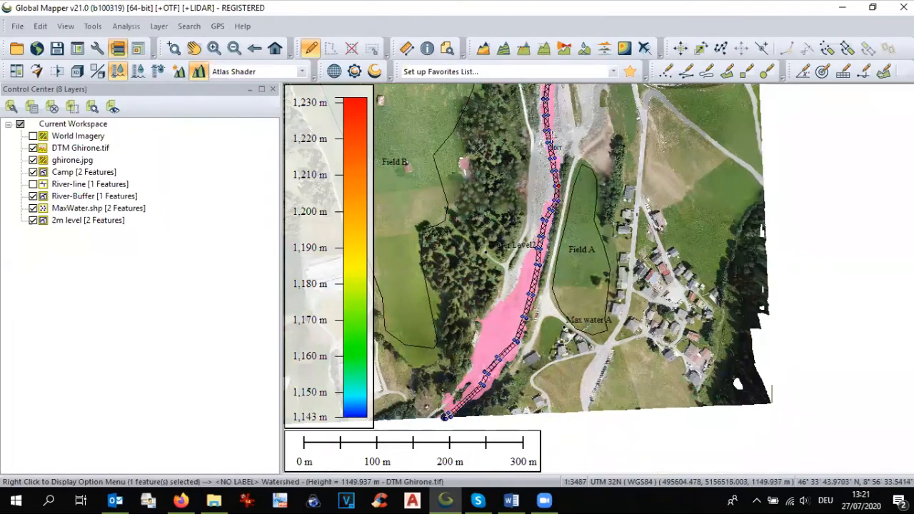
left_click(57, 223)
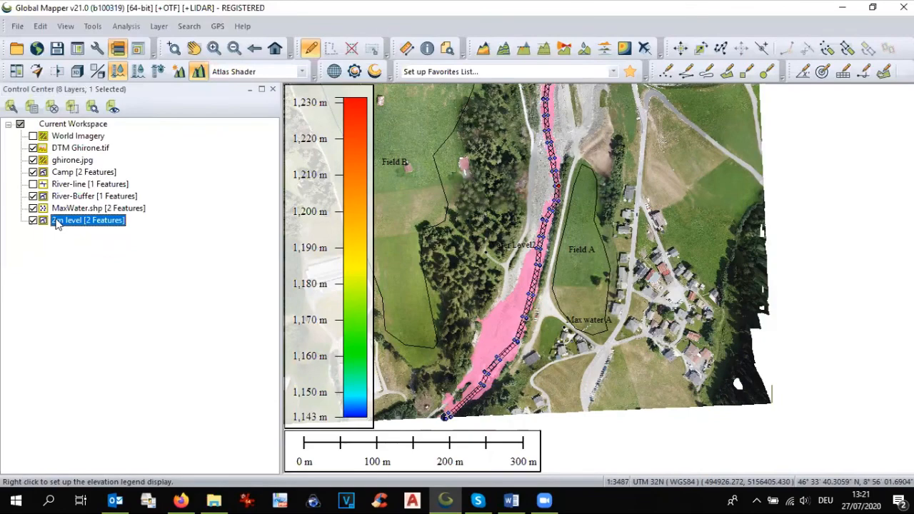
key("Delete")
left_click(447, 298)
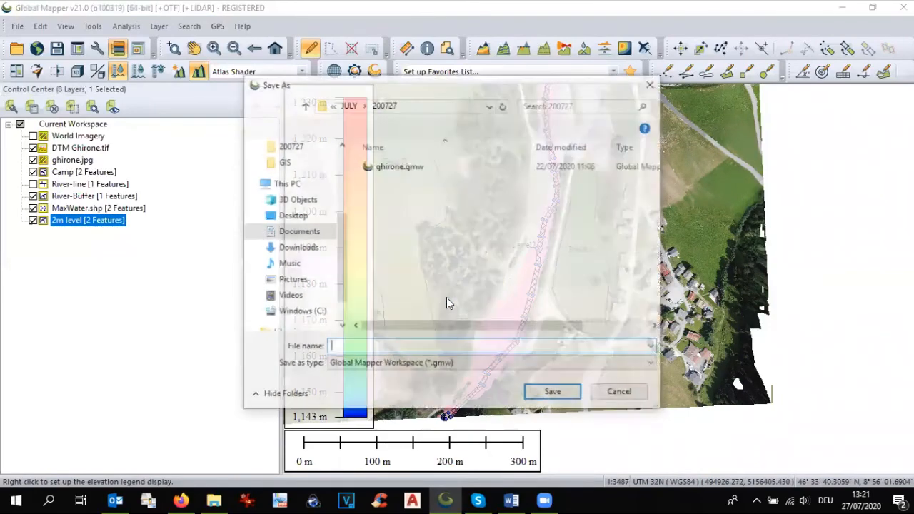
left_click(387, 170)
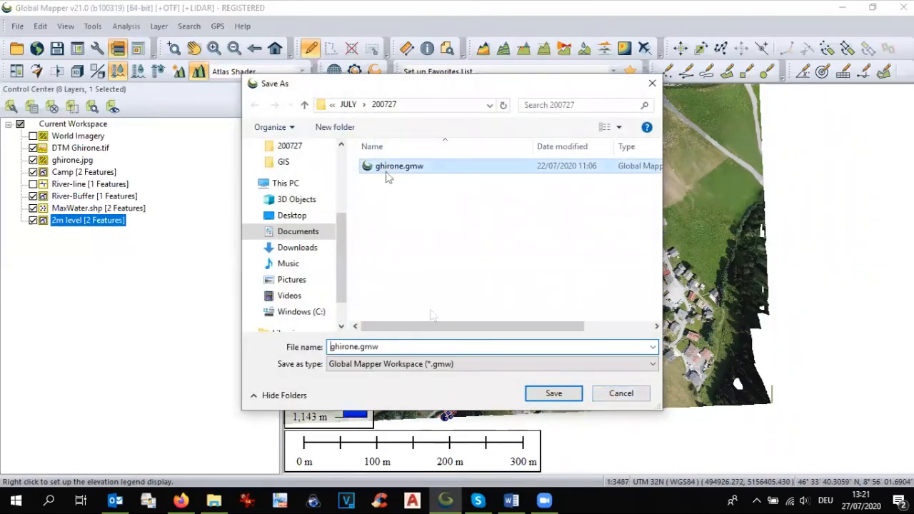
left_click(549, 395)
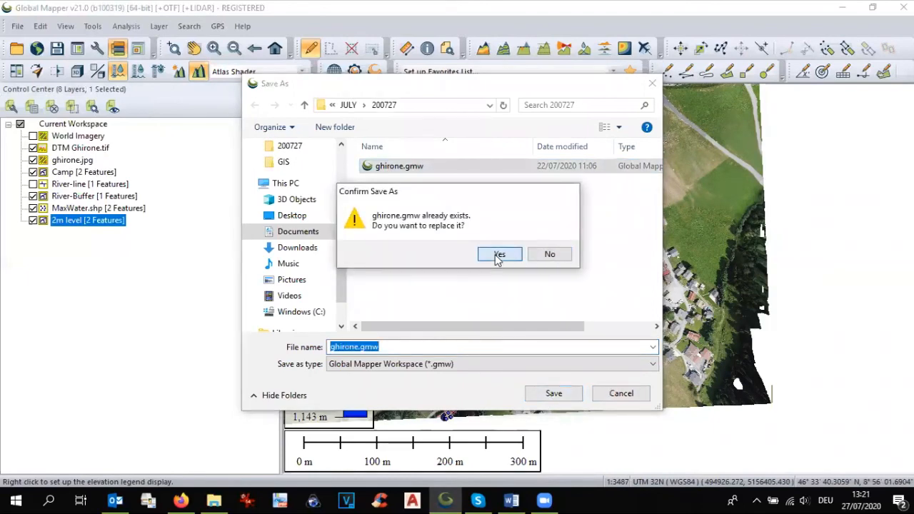
left_click(499, 255)
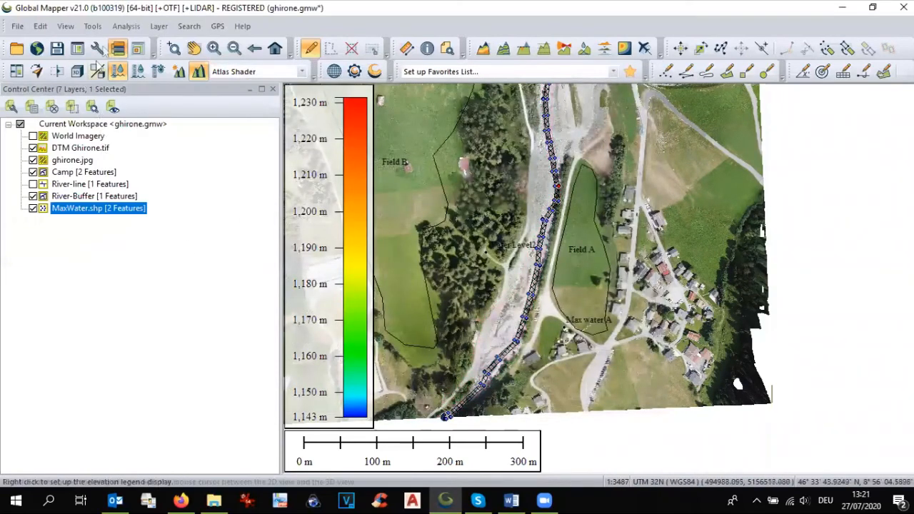
Simulate a 2 m water level rise from the selected river area as layer "2m level", with 2 m X and Y resolution.
left_click(136, 25)
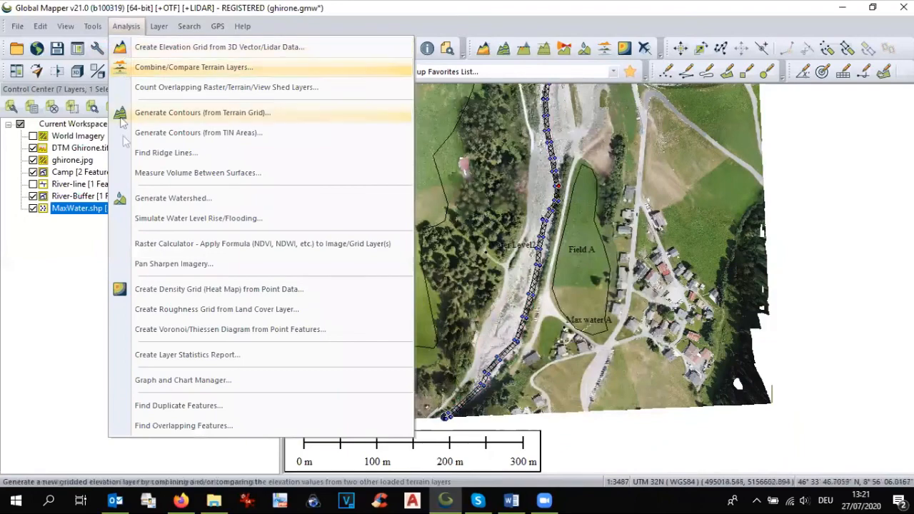
left_click(145, 224)
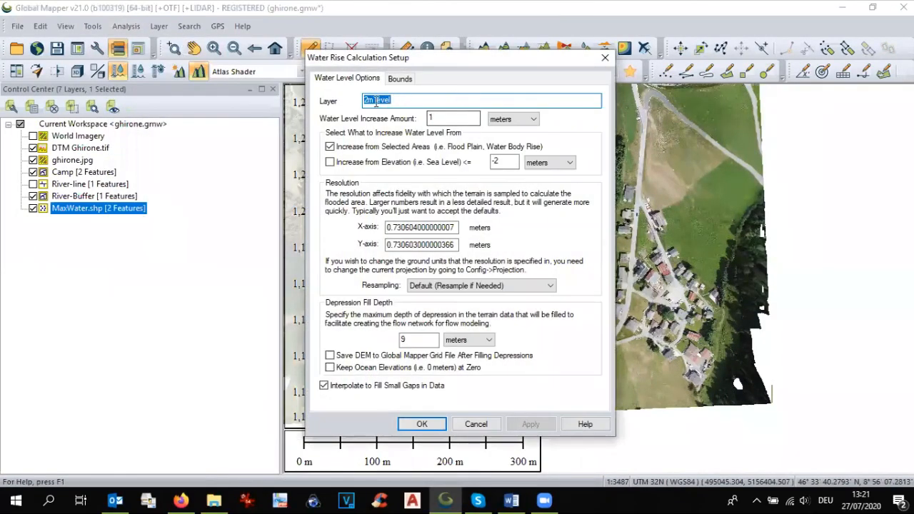
key("Tab")
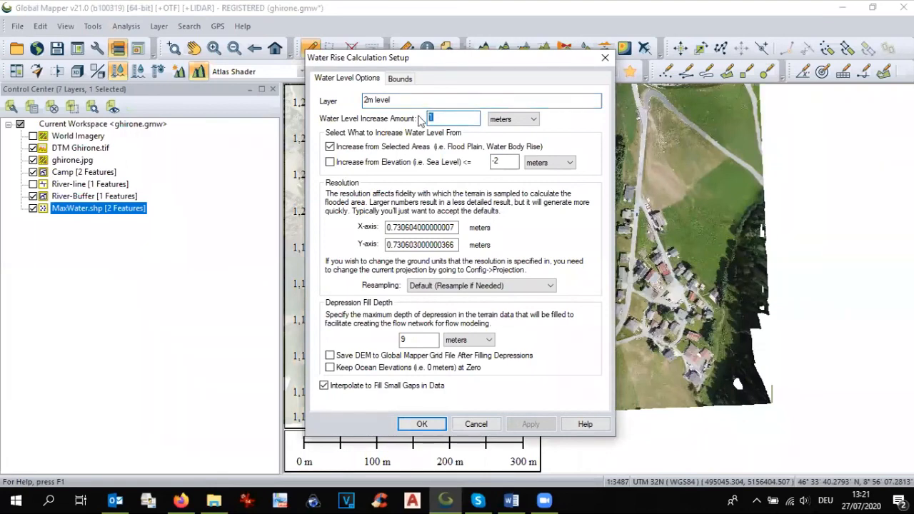
double_click(392, 226)
type("2")
double_click(392, 244)
type("2")
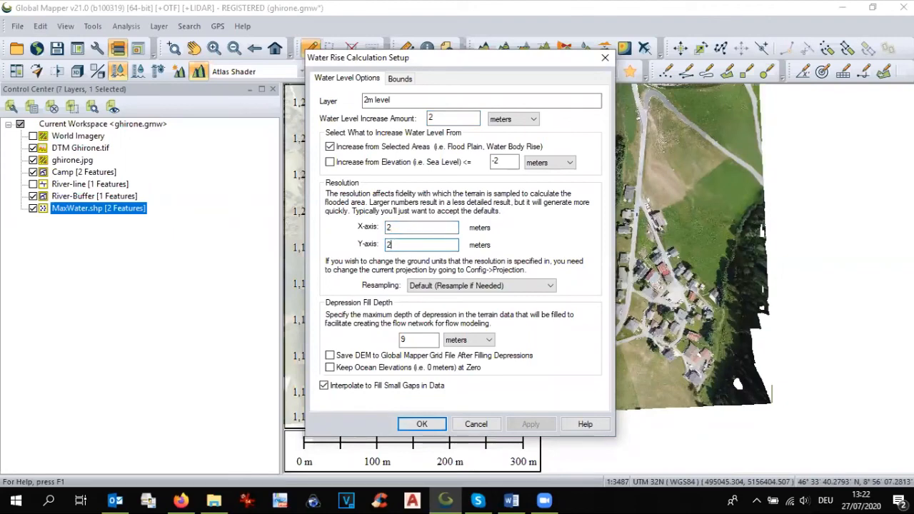
left_click(422, 425)
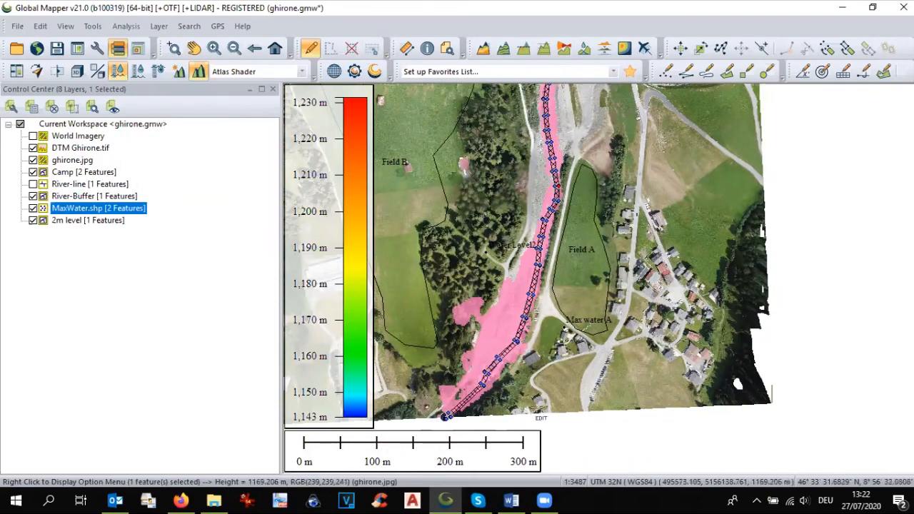
scroll(578, 334, "up", 1)
scroll(549, 325, "up", 1)
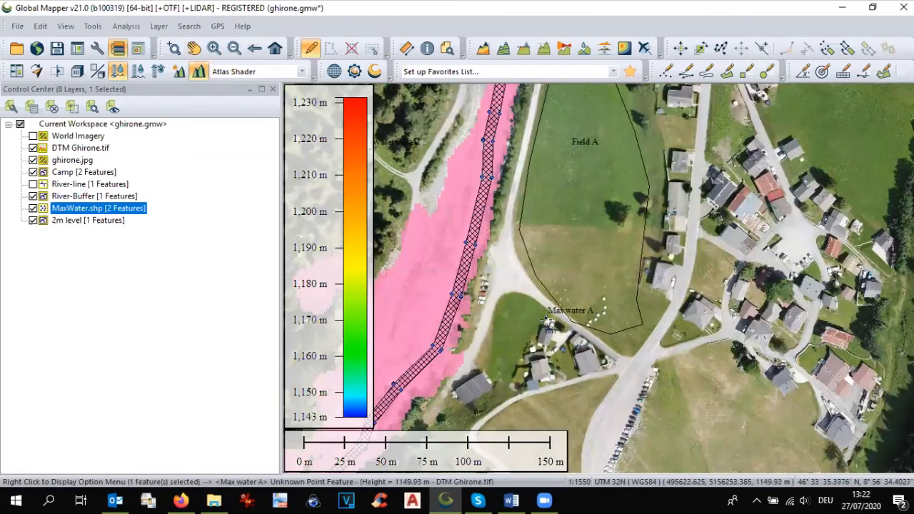
Hide the 2m level flood layer on the map.
scroll(571, 327, "down", 1)
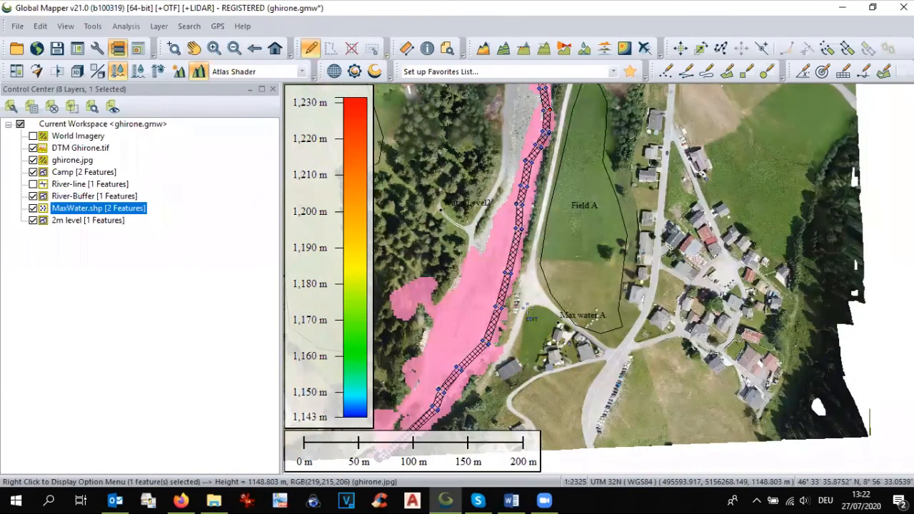
scroll(525, 305, "down", 1)
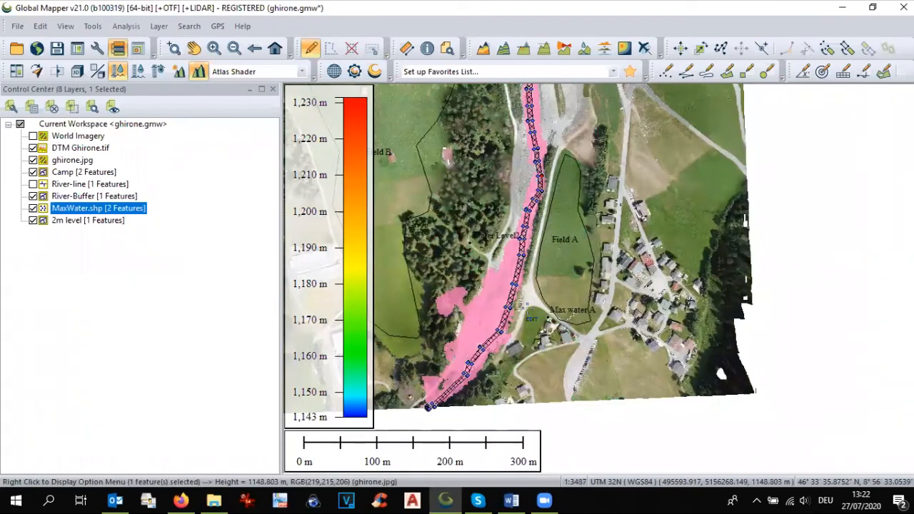
left_click(59, 221)
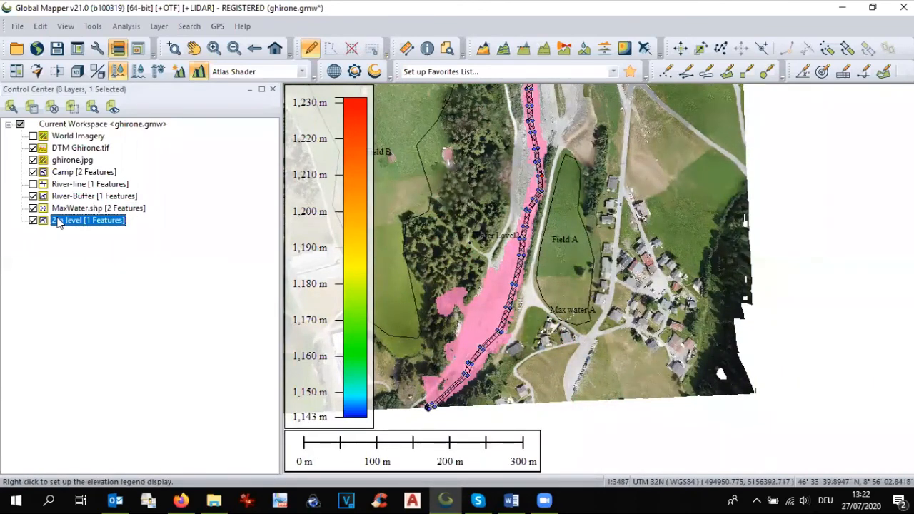
left_click(33, 220)
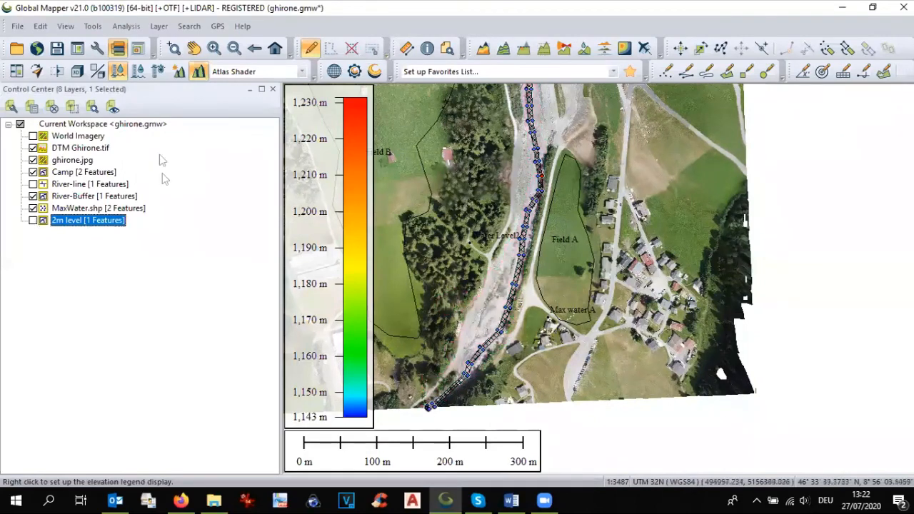
Simulate a 3 m water level rise from the selected river area as layer "3m level", with 1 m X and Y resolution.
left_click(126, 28)
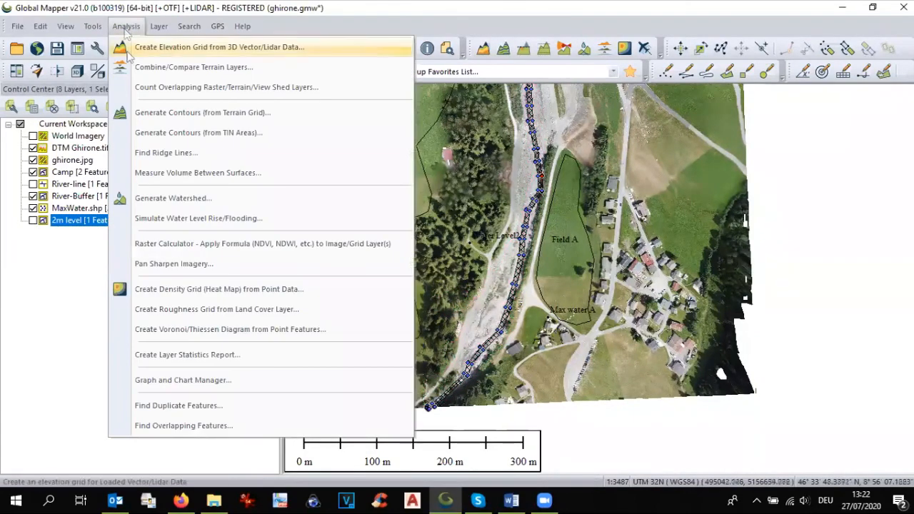
left_click(165, 222)
left_click_drag(407, 99, 394, 100)
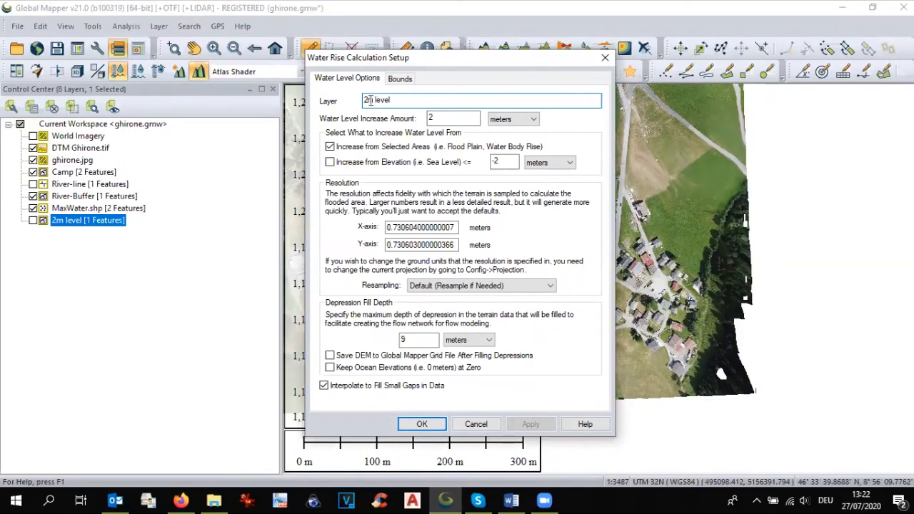
key("Tab")
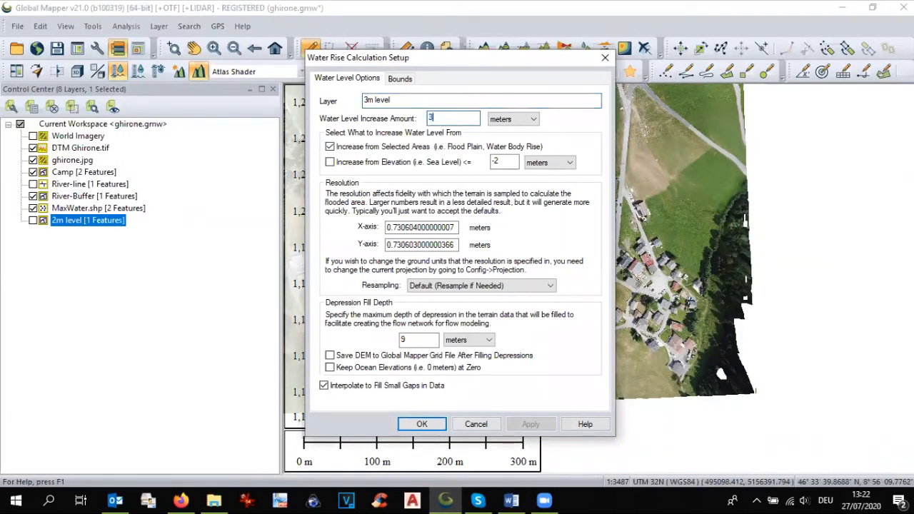
double_click(420, 227)
type("1")
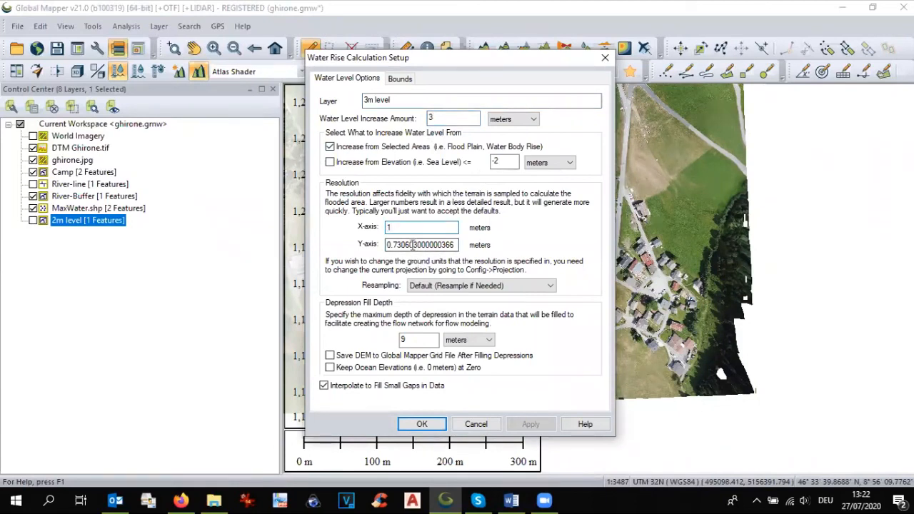
double_click(413, 245)
type("1")
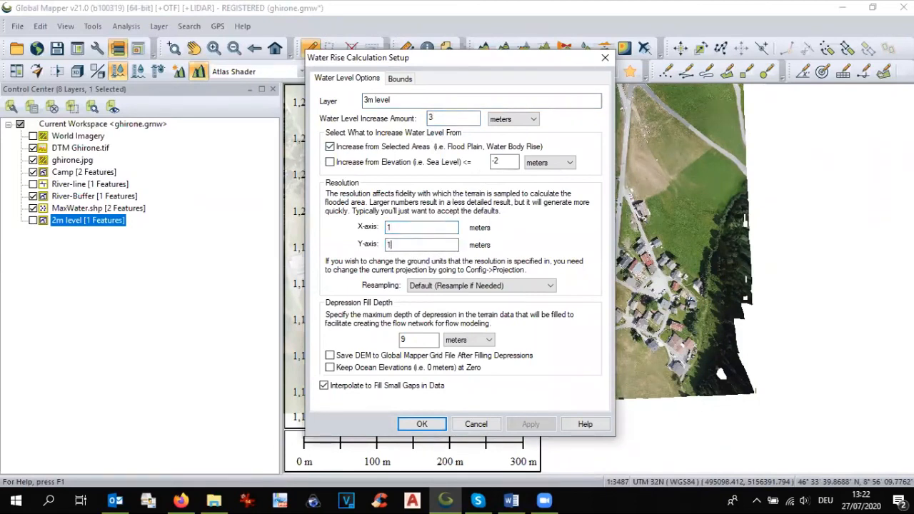
left_click(422, 424)
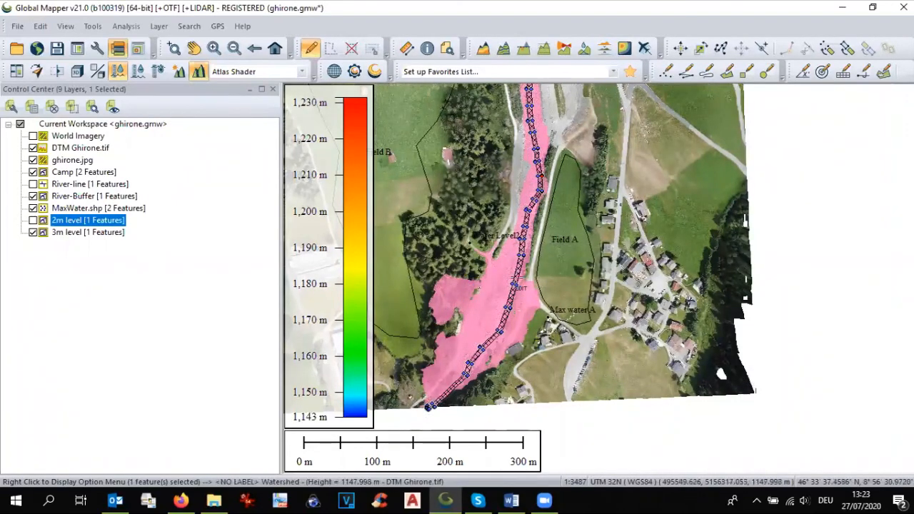
Compare the 3 m flood extent with the Max water A and Water Level2 points and hide the 3m level layer.
scroll(519, 288, "up", 1)
scroll(537, 291, "up", 1)
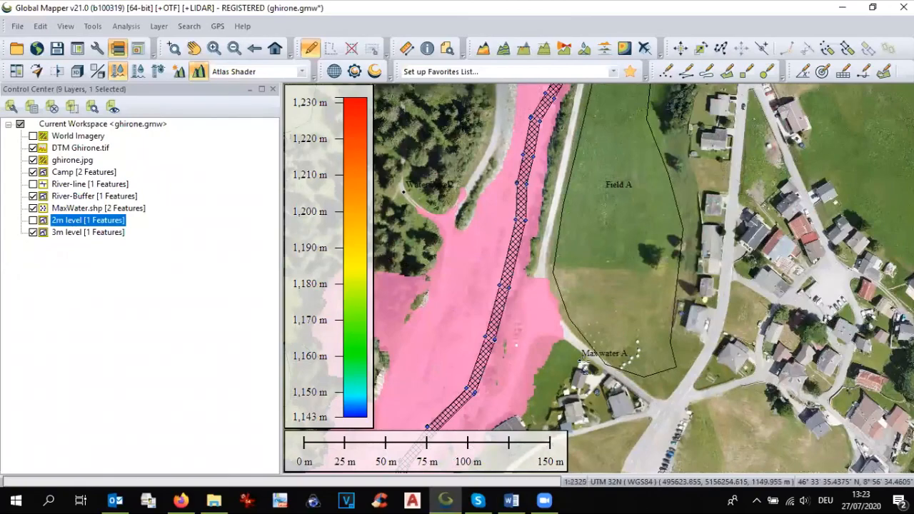
scroll(583, 365, "down", 1)
scroll(464, 250, "up", 1)
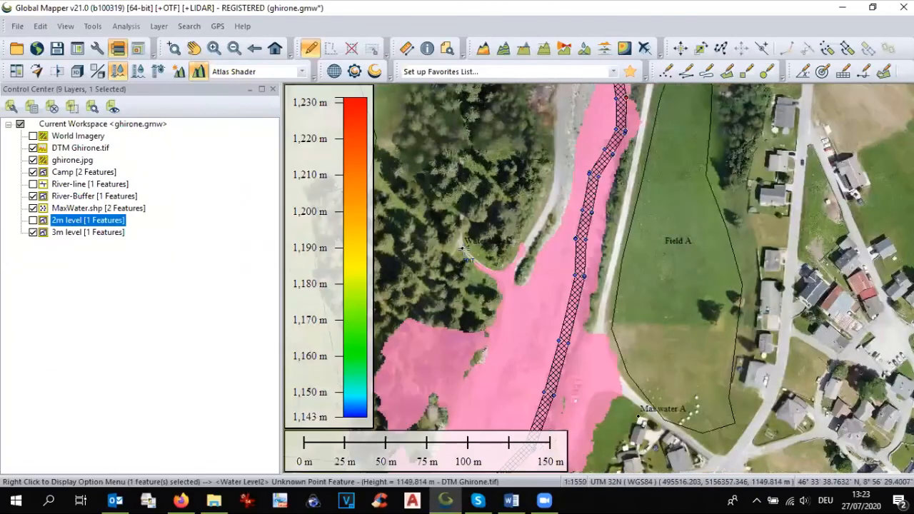
scroll(465, 250, "down", 1)
scroll(465, 249, "down", 1)
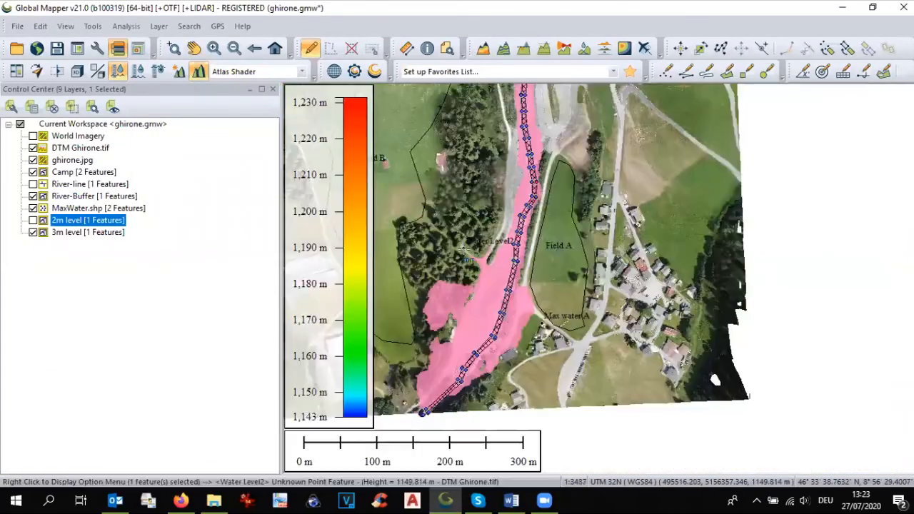
left_click(32, 233)
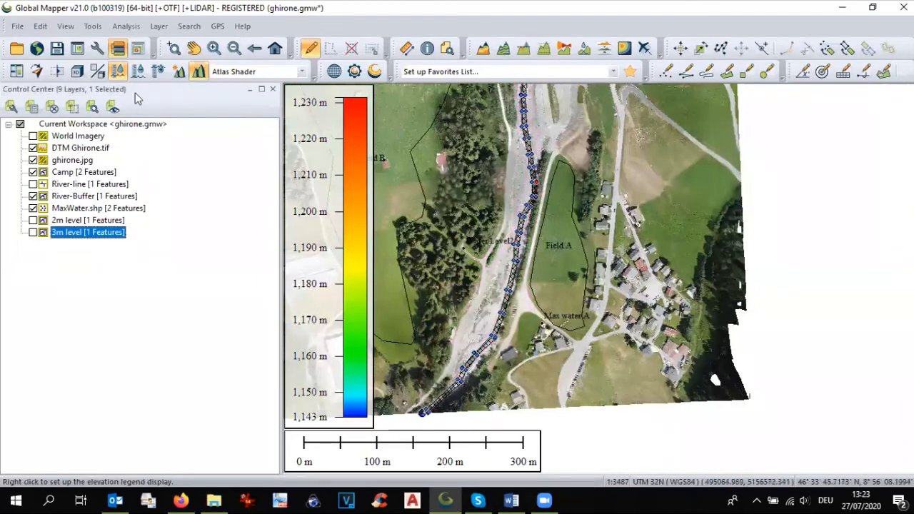
Simulate a 3.5 m water level rise from the selected river area as layer "3.5m level", with 1 m X and Y resolution.
left_click(126, 25)
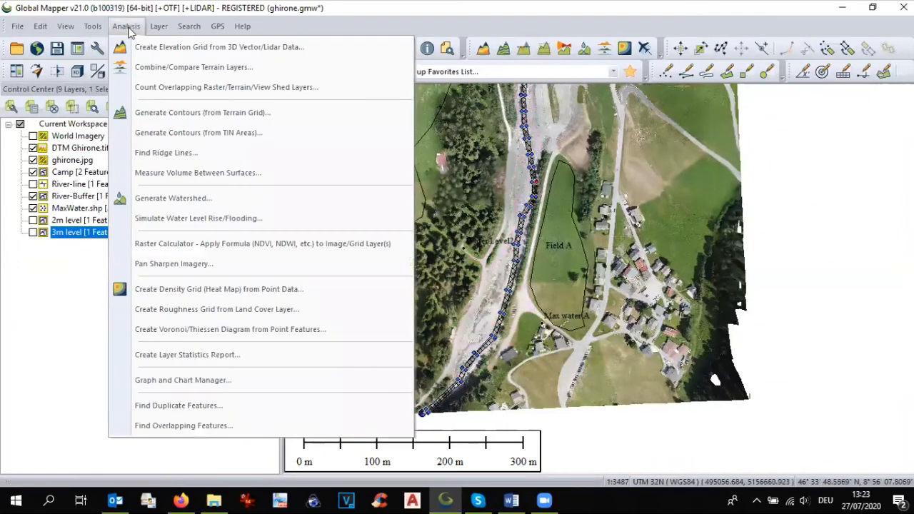
left_click(172, 218)
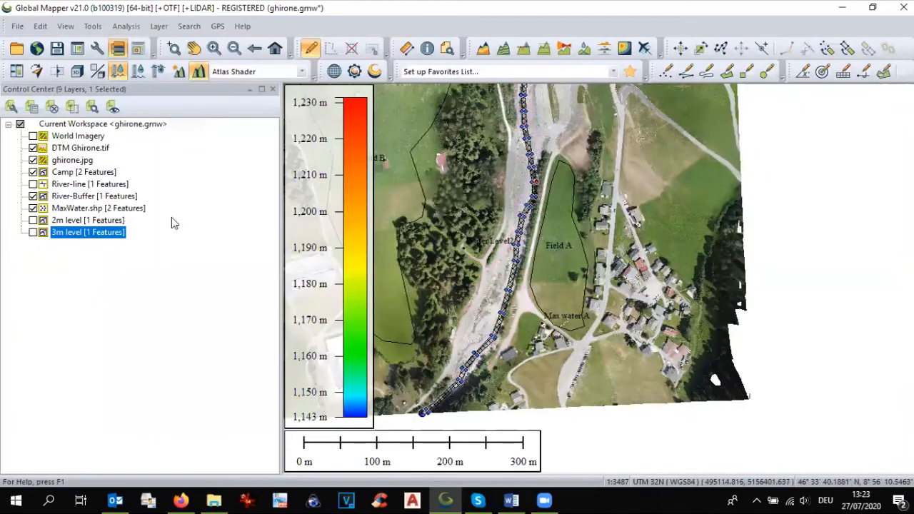
left_click(409, 102)
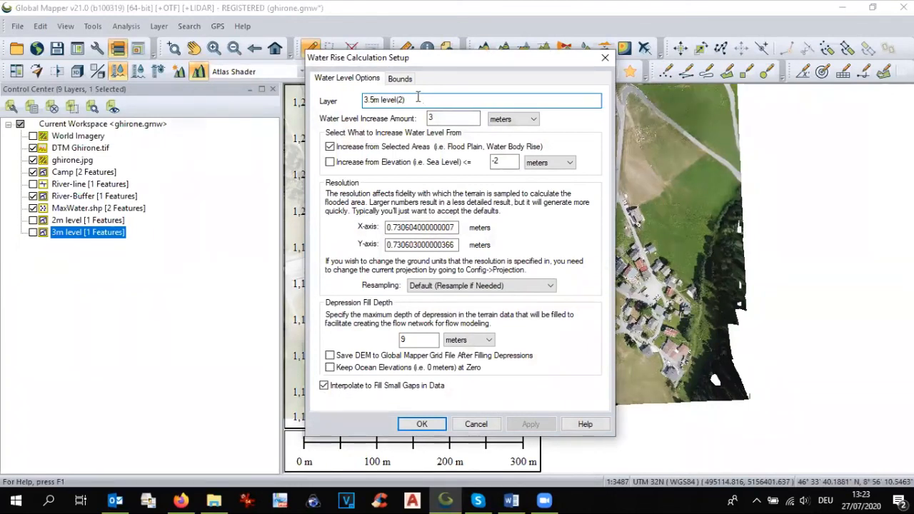
left_click(442, 118)
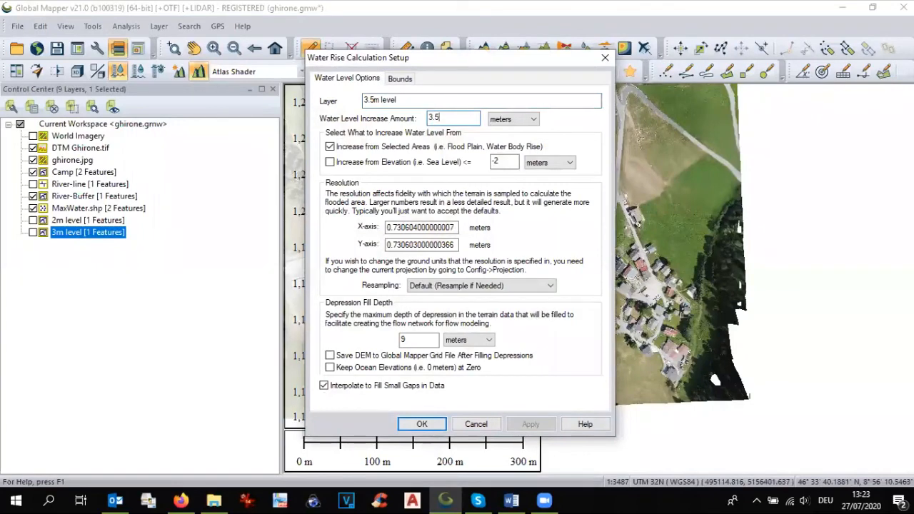
double_click(400, 227)
type("1")
key("Tab")
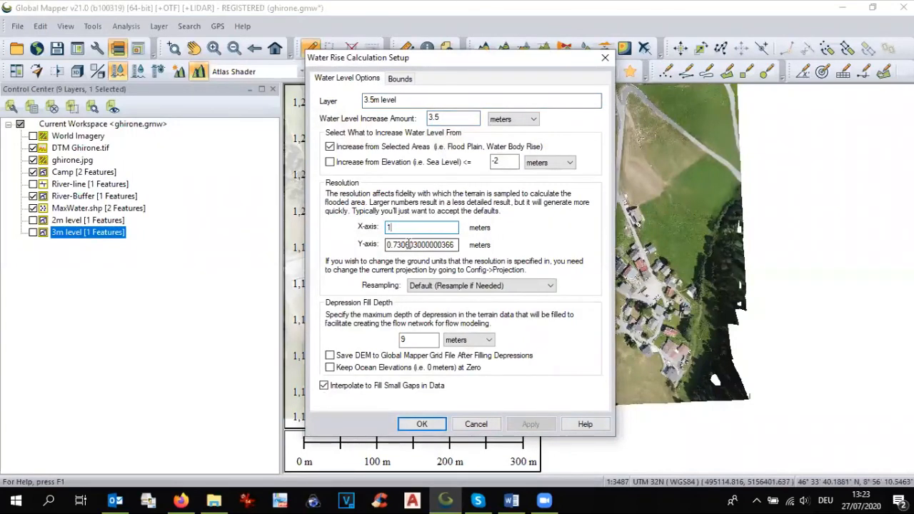
type("1")
left_click(425, 425)
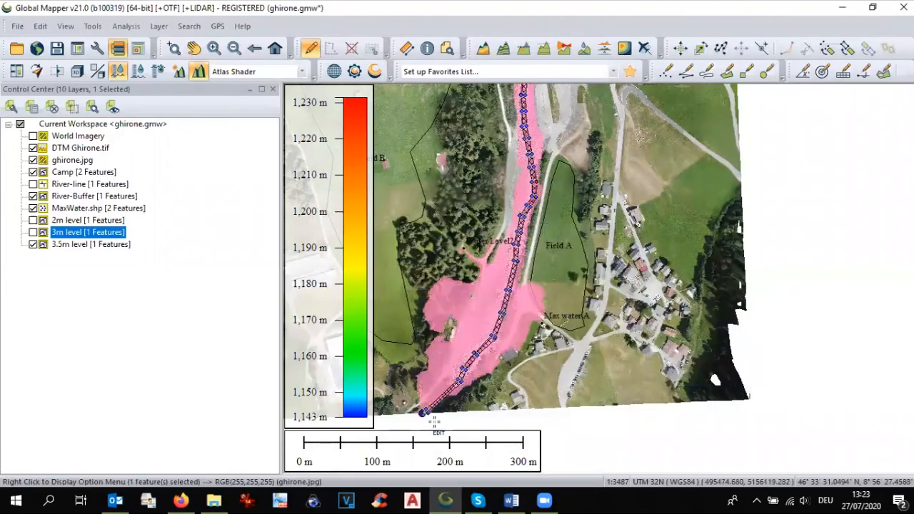
Examine how the 3.5 m flood extent compares with Field A and the Max water A and Water Level2 points.
scroll(524, 319, "up", 1)
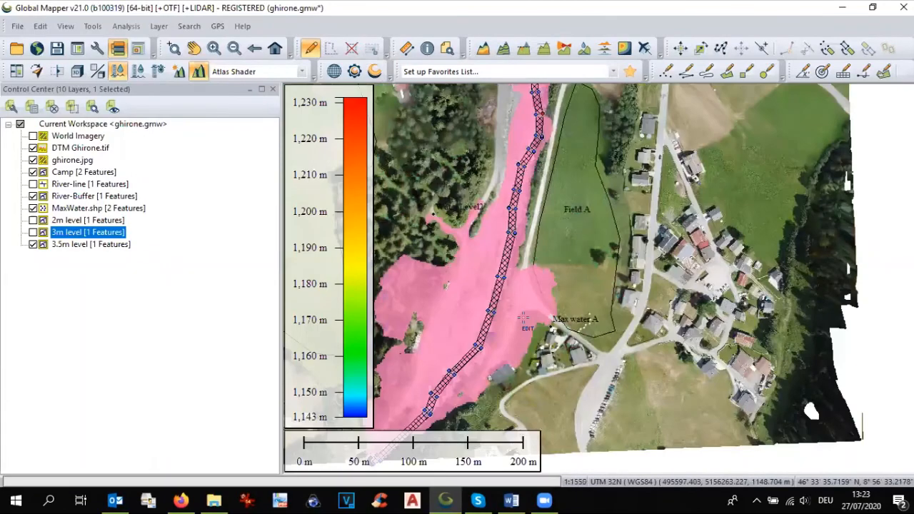
scroll(547, 312, "up", 2)
scroll(580, 314, "up", 1)
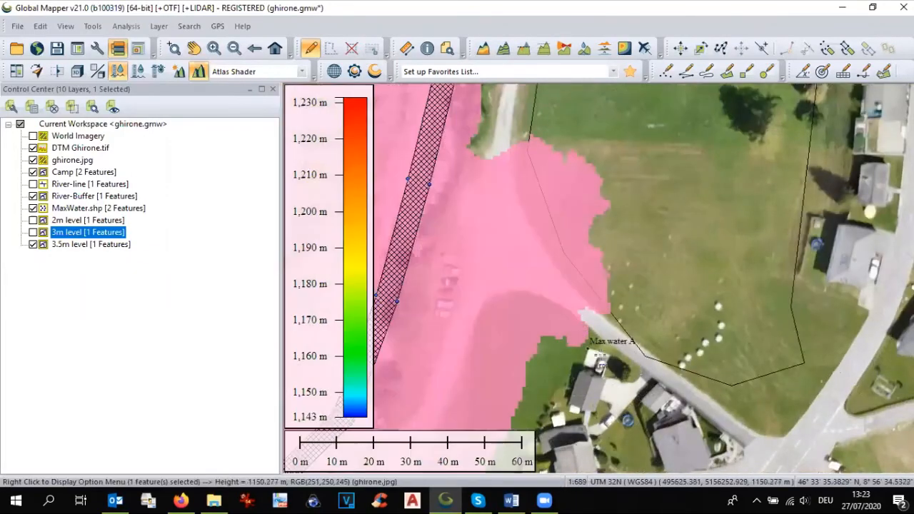
scroll(586, 354, "up", 1)
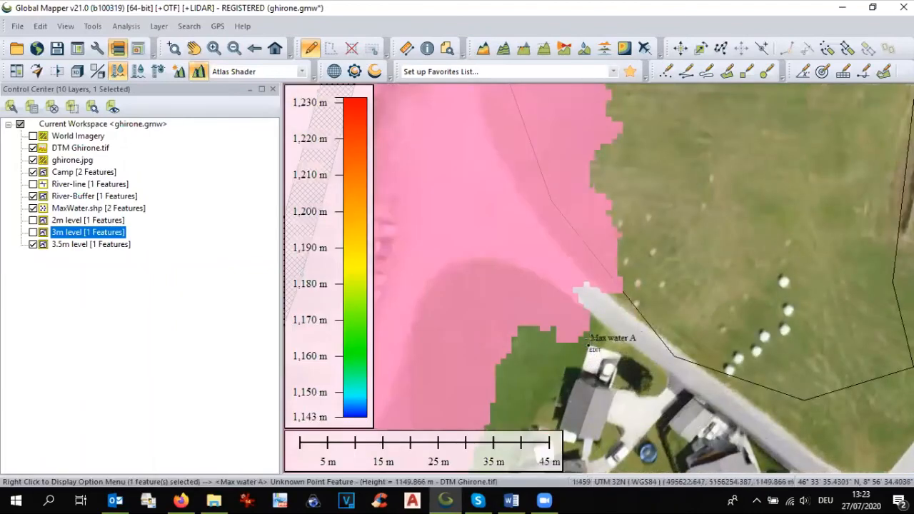
scroll(591, 333, "down", 4)
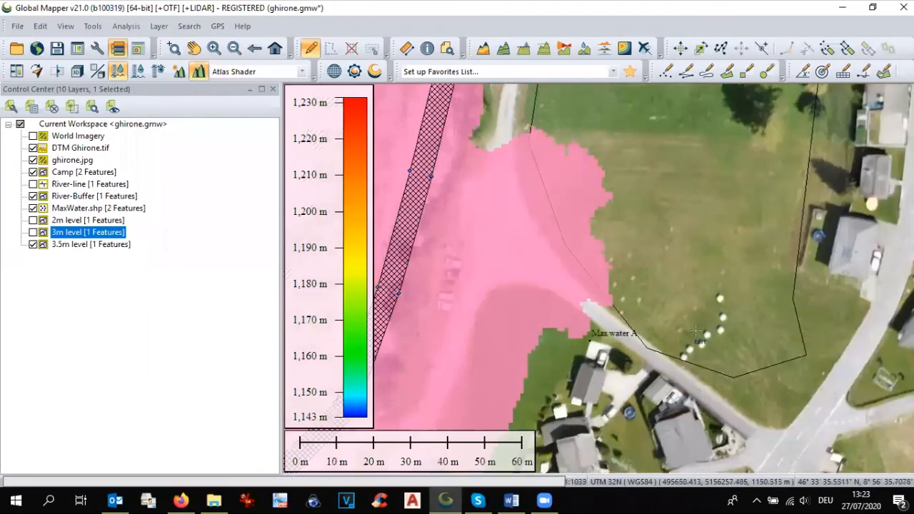
scroll(596, 237, "up", 3)
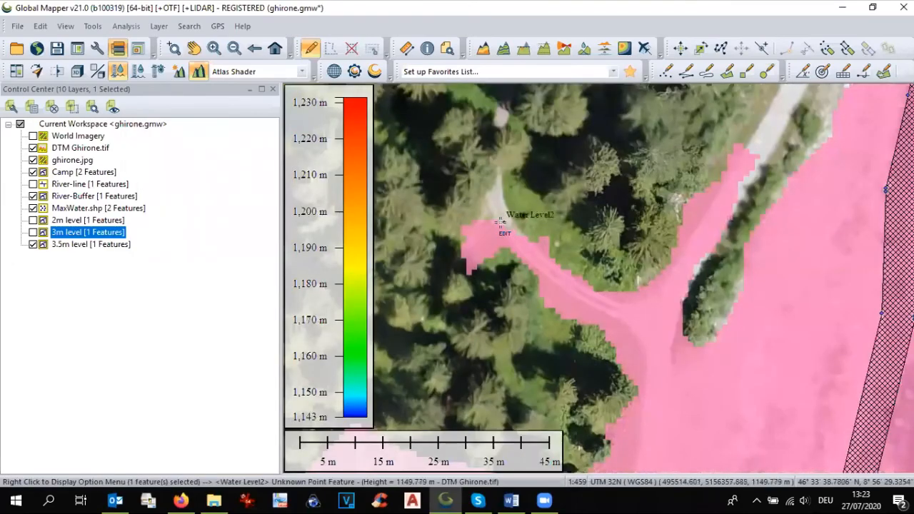
scroll(502, 222, "down", 4)
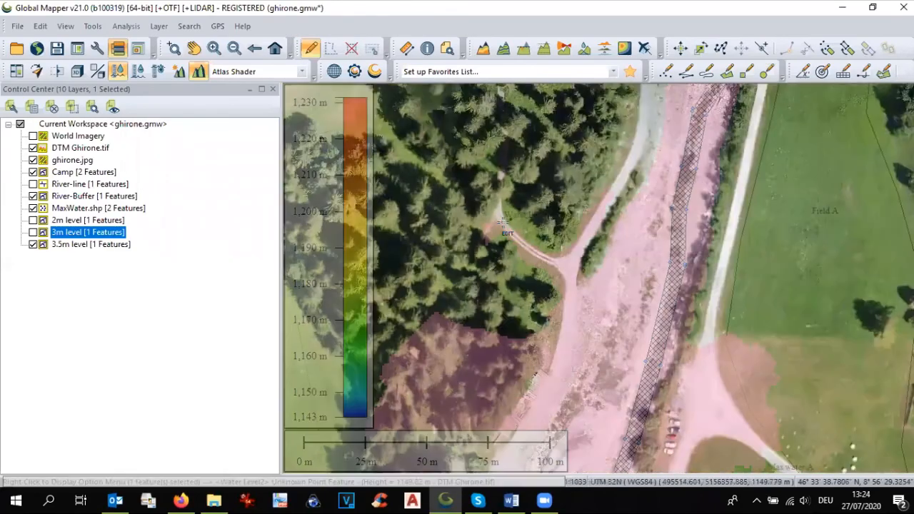
scroll(536, 256, "down", 1)
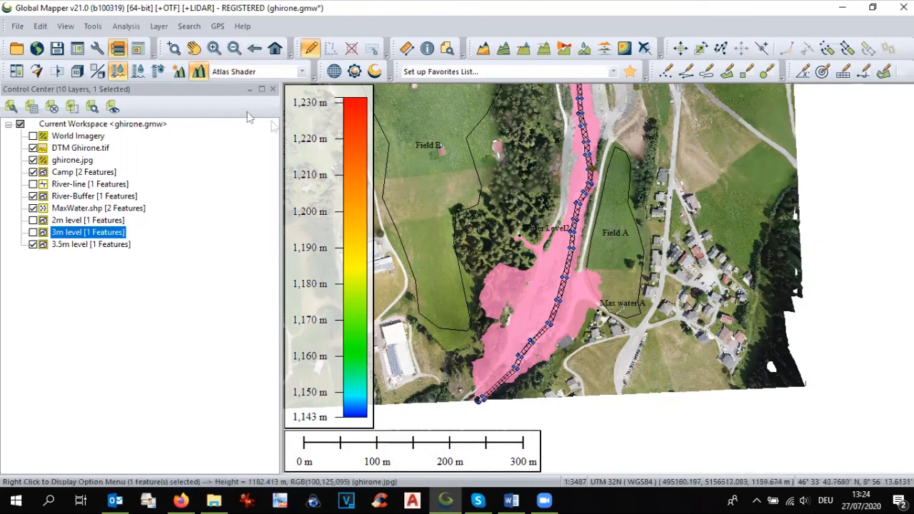
Hide the 3.5m level layer and simulate a 4 m rise from the selected river area as layer "4.0 level", with 1 m X and Y resolution.
left_click(33, 245)
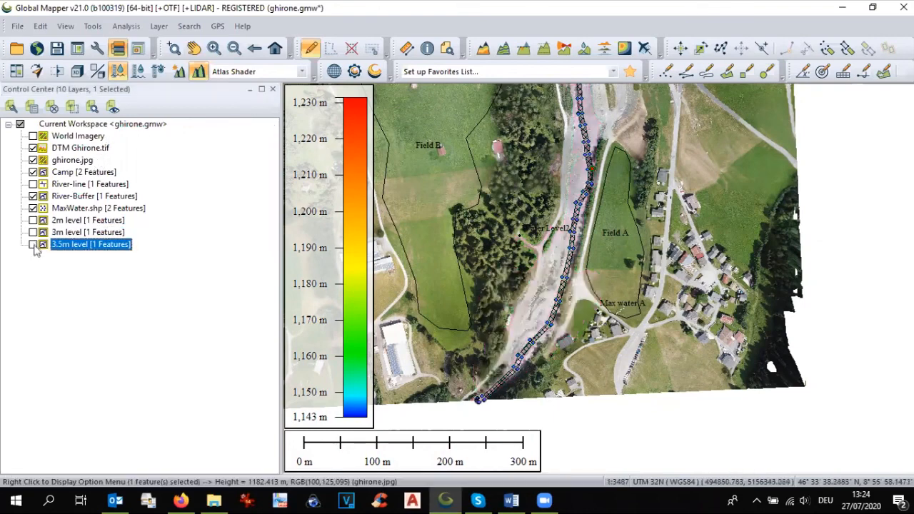
left_click(126, 26)
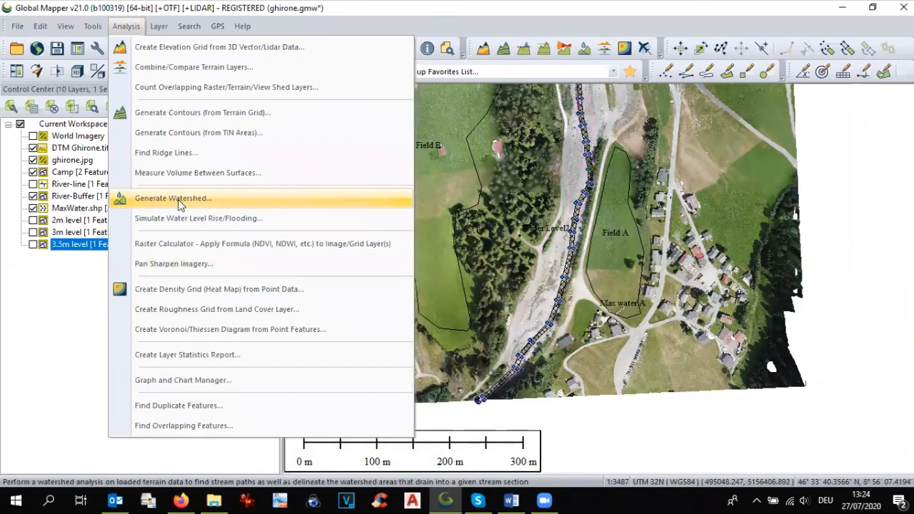
left_click(185, 217)
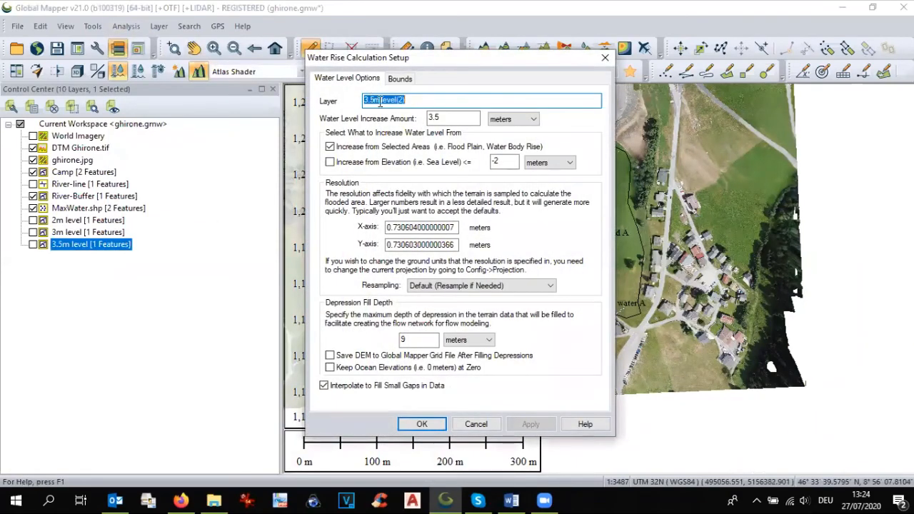
left_click_drag(379, 100, 363, 101)
type("4.0")
left_click_drag(460, 119, 418, 118)
type("4")
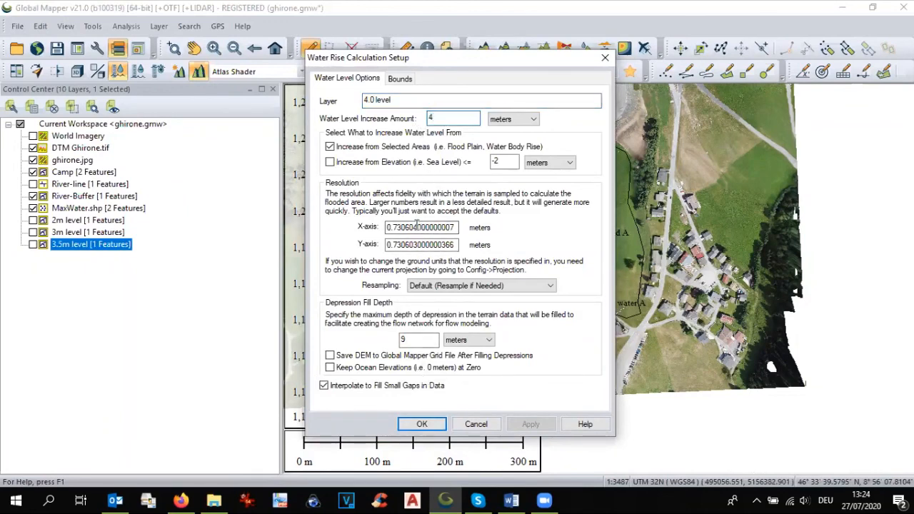
double_click(420, 227)
type("1")
double_click(423, 244)
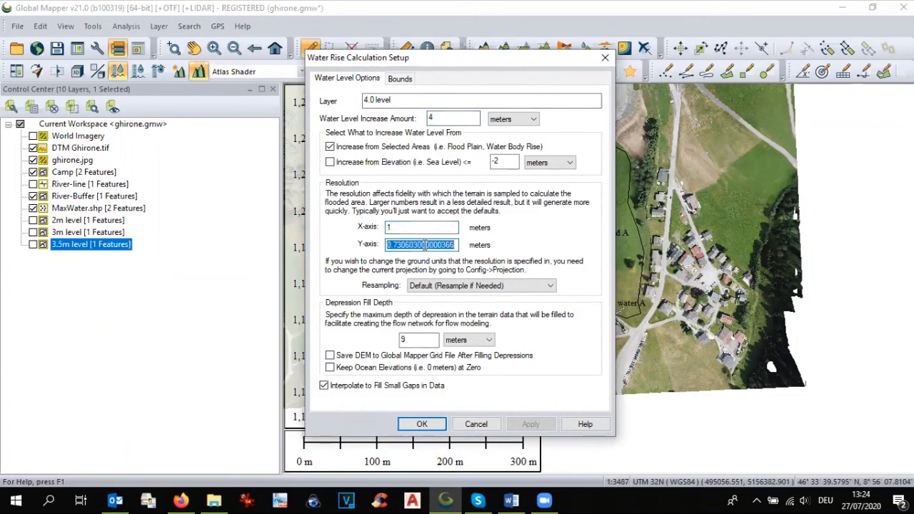
type("1")
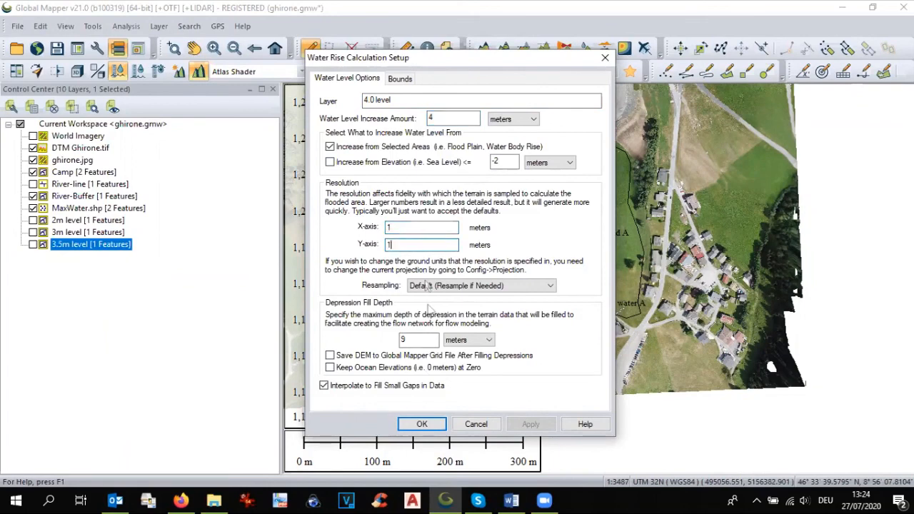
left_click(427, 426)
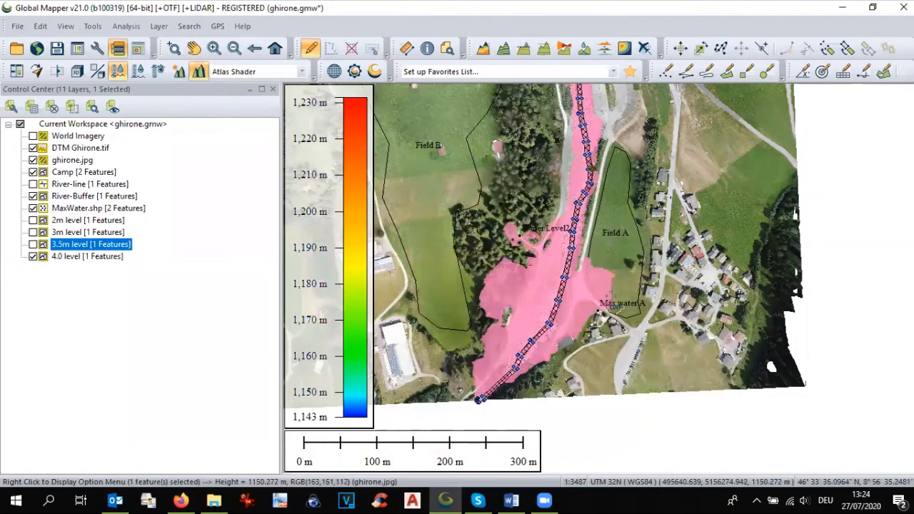
scroll(609, 295, "up", 1)
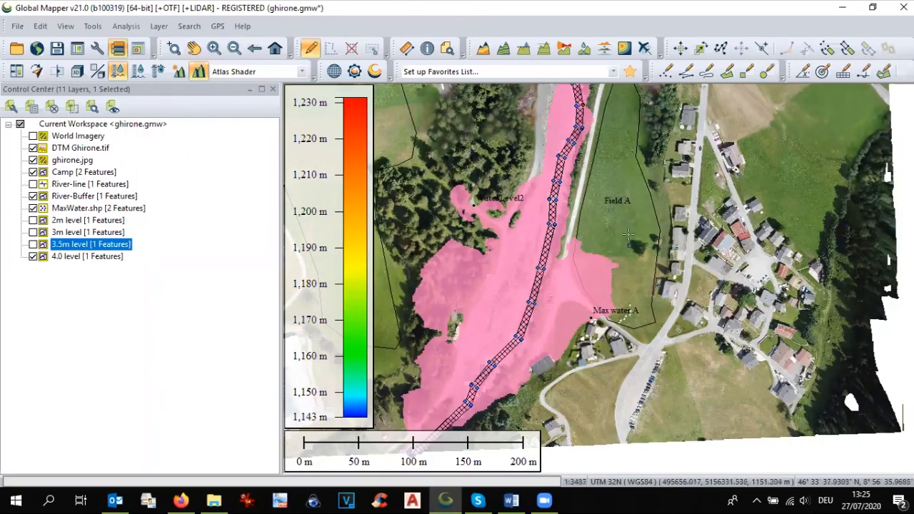
Select all features in the 4.0 level layer and smooth their area outlines.
scroll(629, 243, "down", 1)
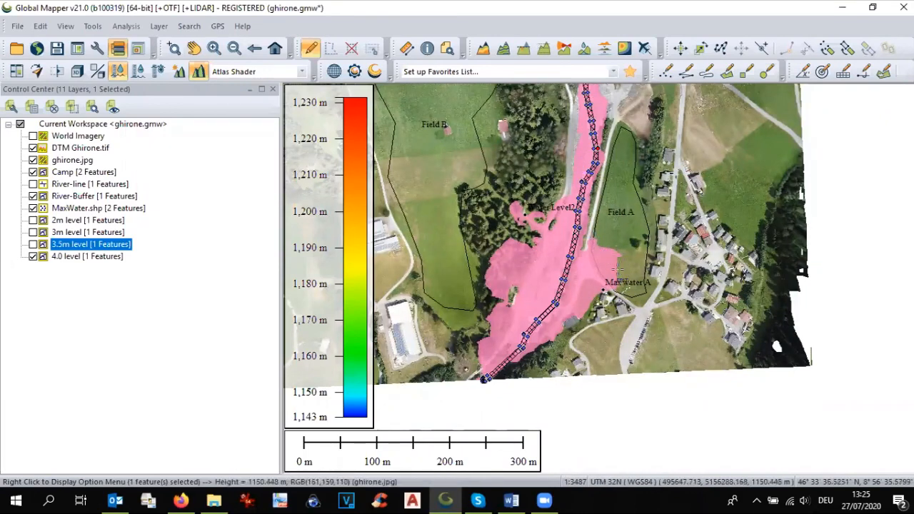
scroll(612, 289, "up", 1)
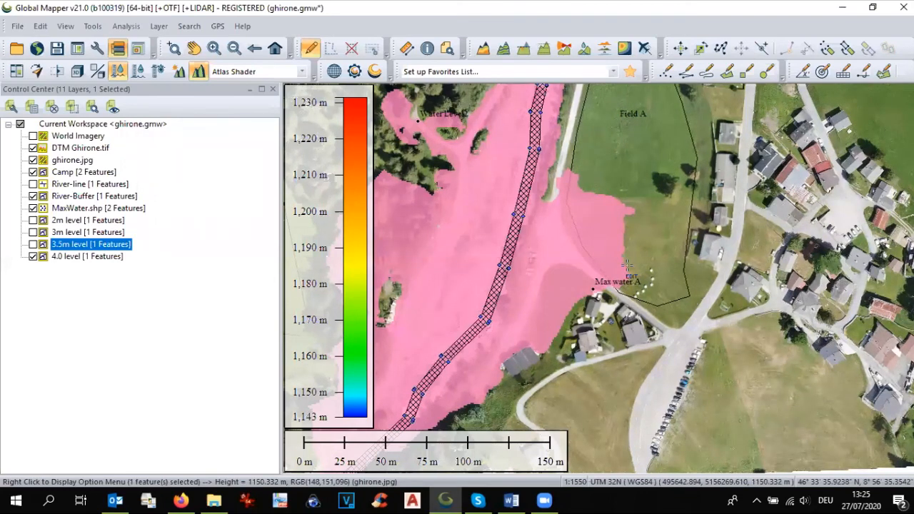
scroll(642, 268, "down", 1)
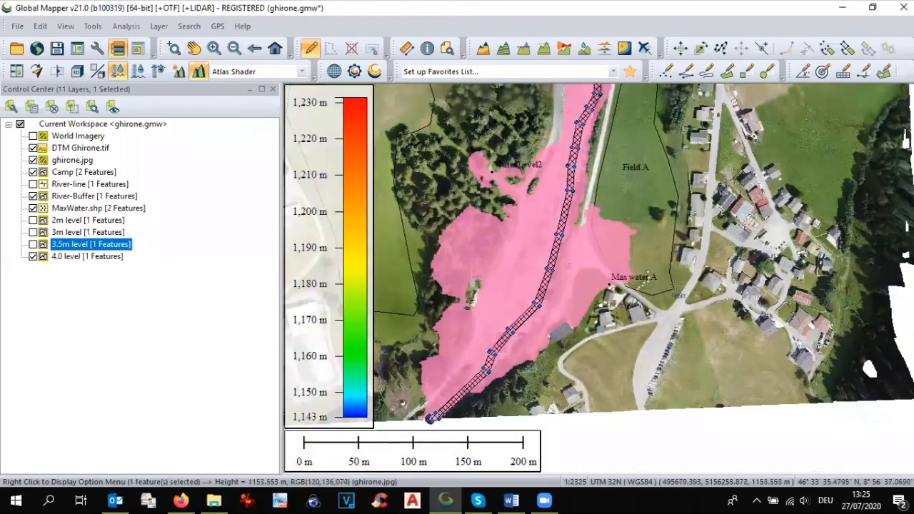
scroll(681, 284, "down", 1)
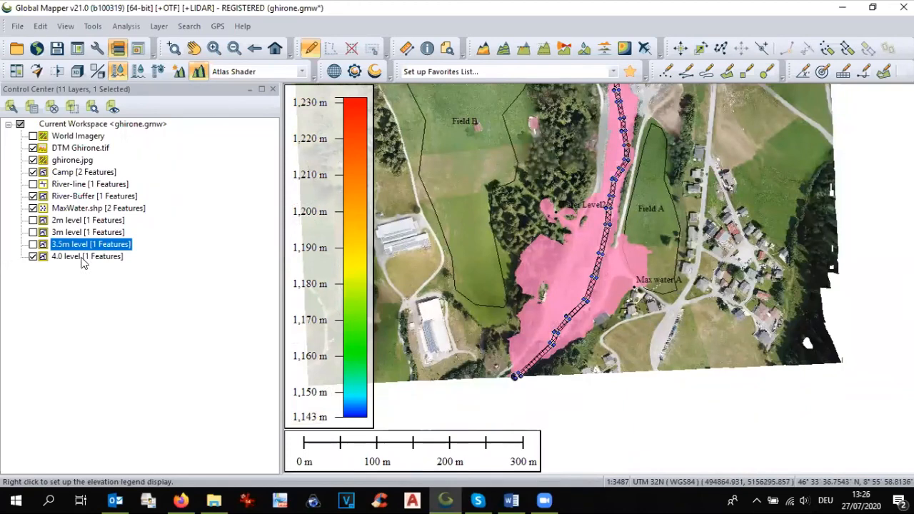
left_click(84, 261)
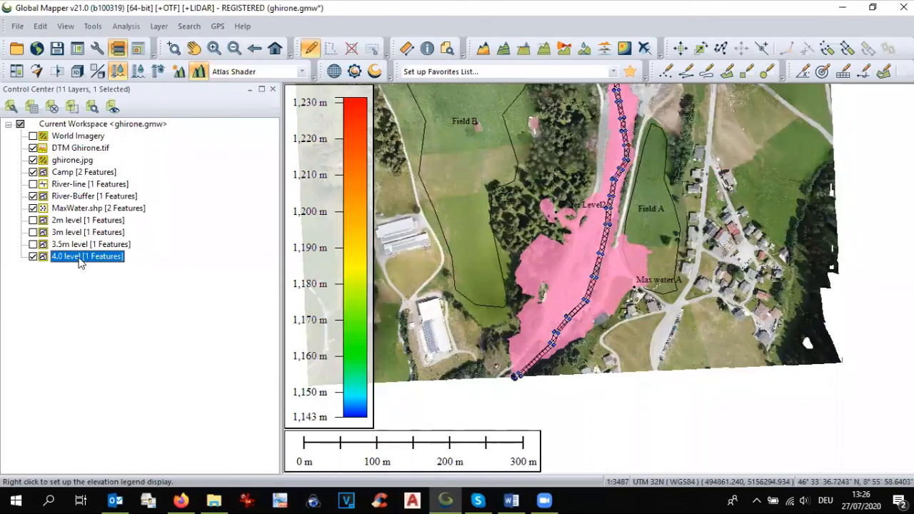
right_click(82, 263)
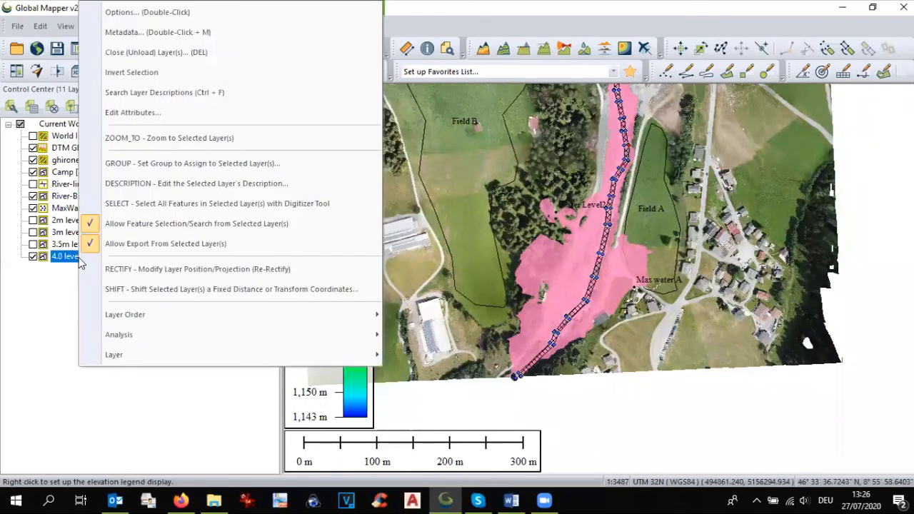
left_click(132, 205)
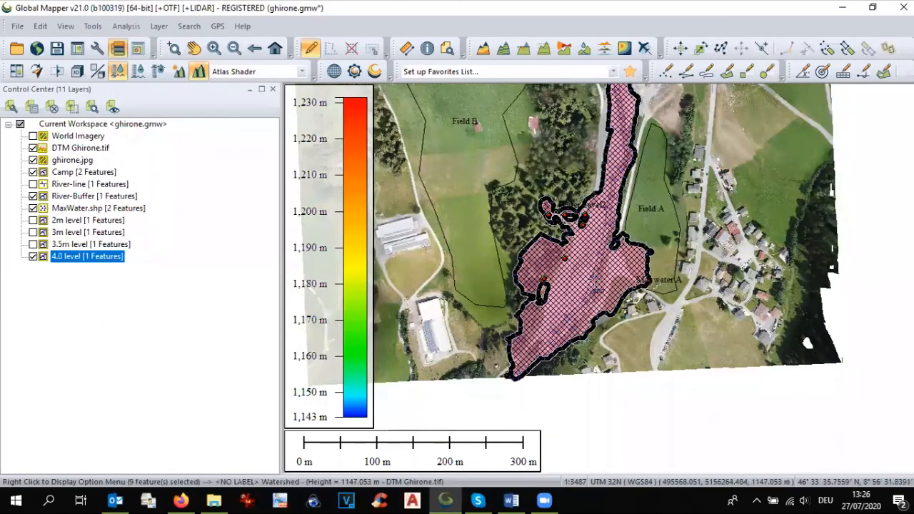
right_click(596, 282)
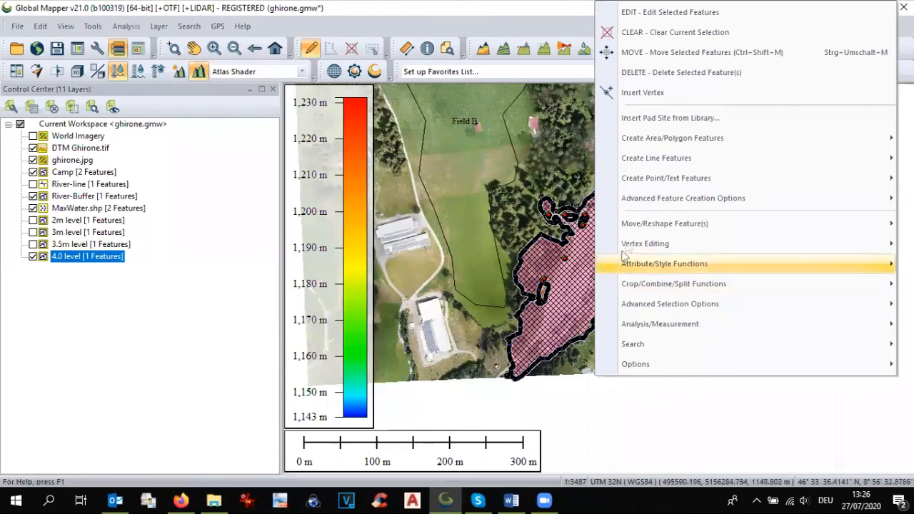
mouse_move(626, 245)
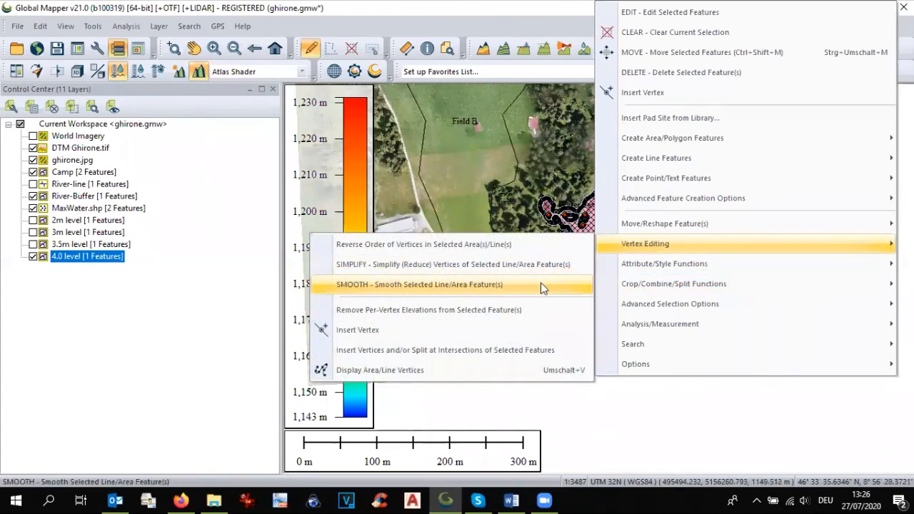
left_click(541, 284)
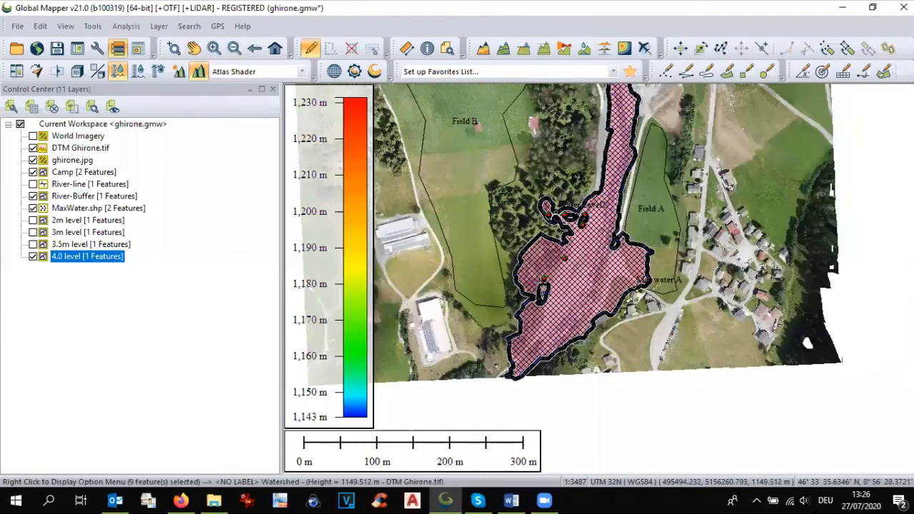
Style all area features of the 4.0 level layer the same, using a solid fill in pure blue.
double_click(72, 258)
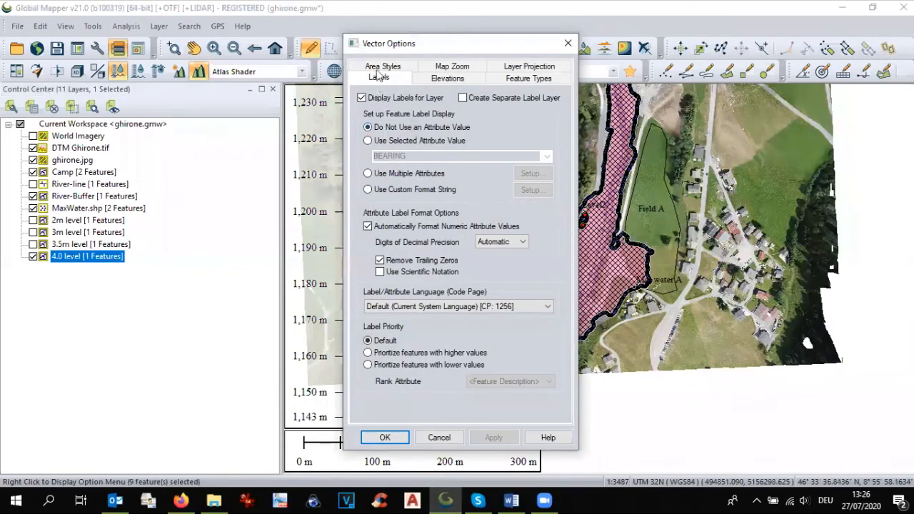
left_click(379, 66)
left_click(386, 134)
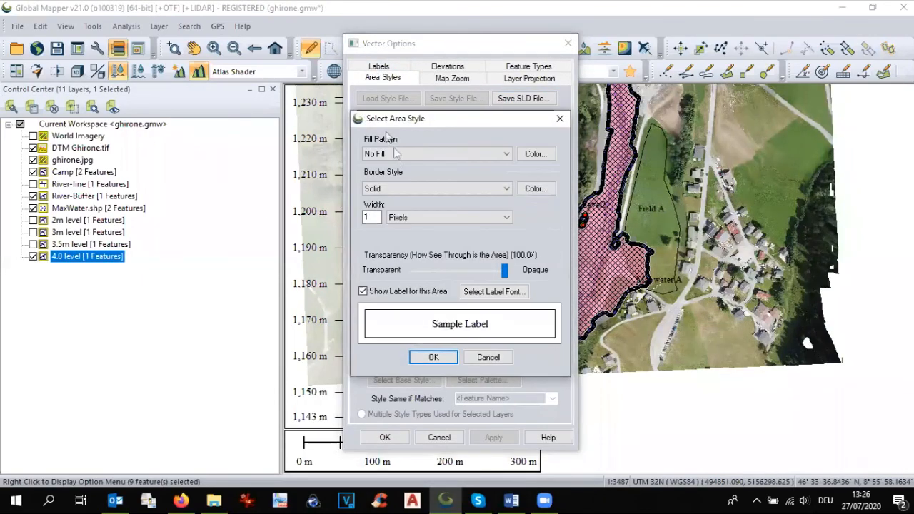
left_click(401, 154)
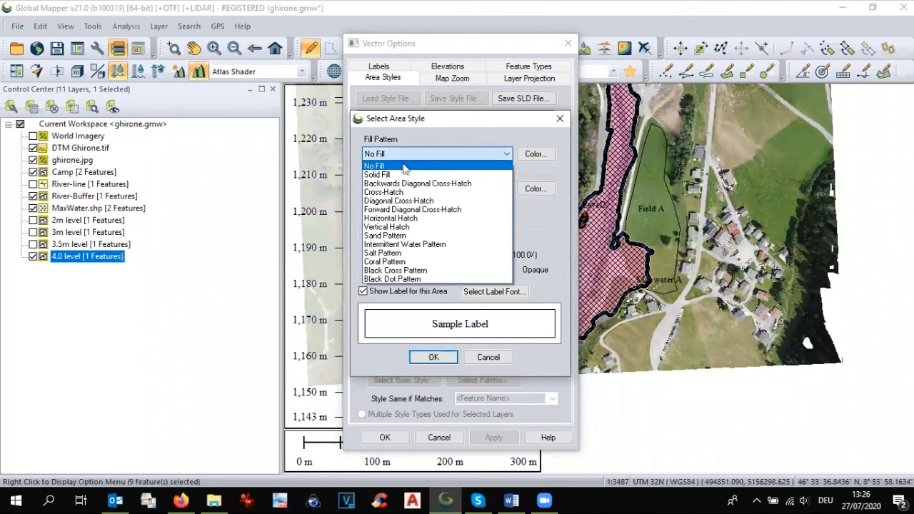
left_click(400, 169)
left_click(535, 153)
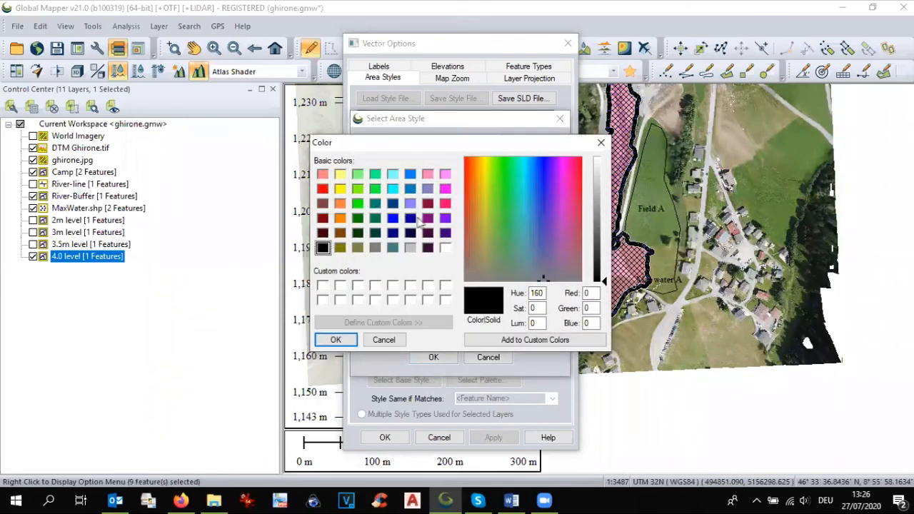
left_click(393, 217)
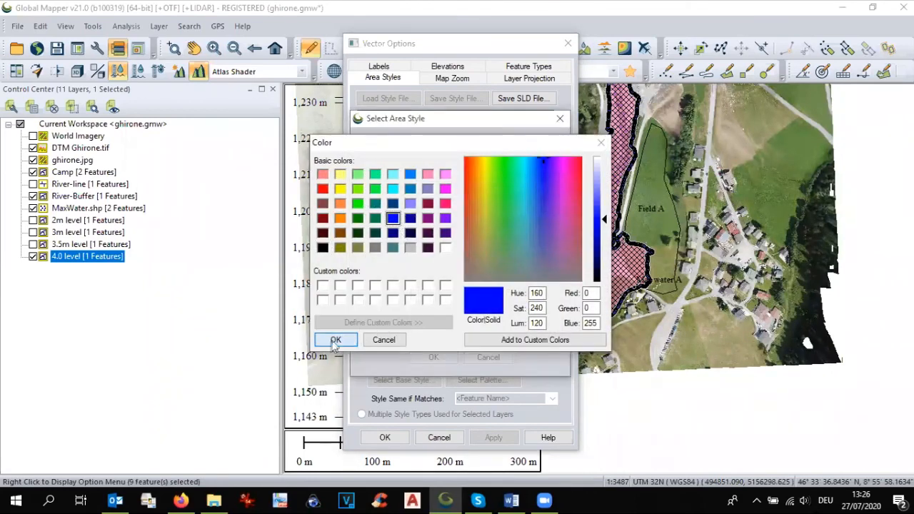
left_click(335, 340)
Give the area style a Null border and about 41.6% transparency, apply it to the layer and clear the feature selection.
left_click(396, 190)
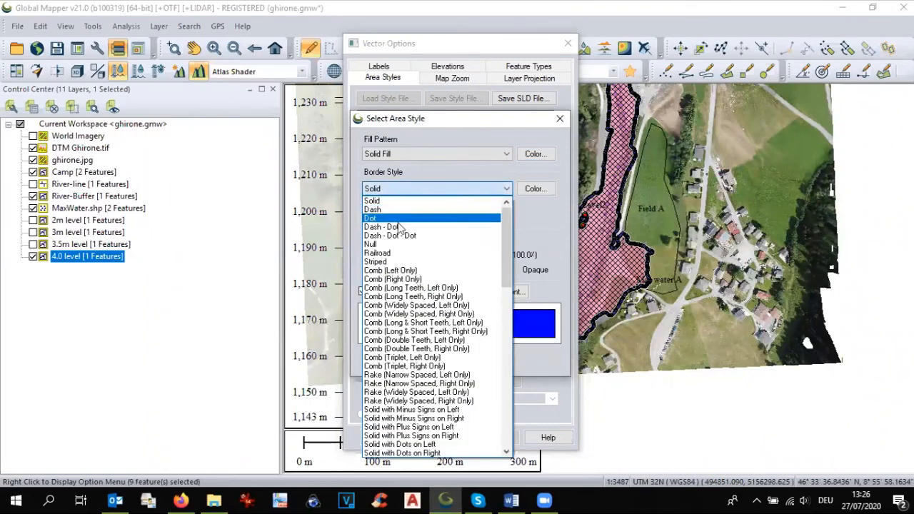
left_click(399, 244)
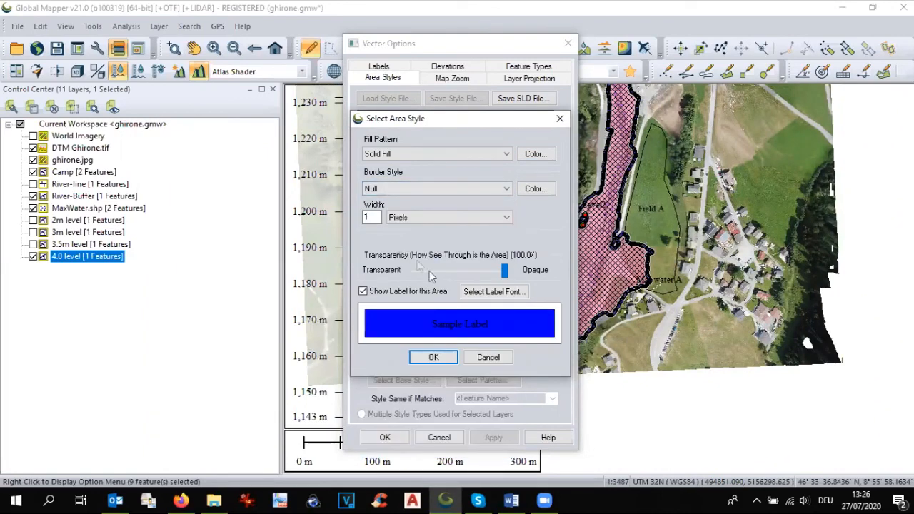
left_click_drag(503, 269, 449, 270)
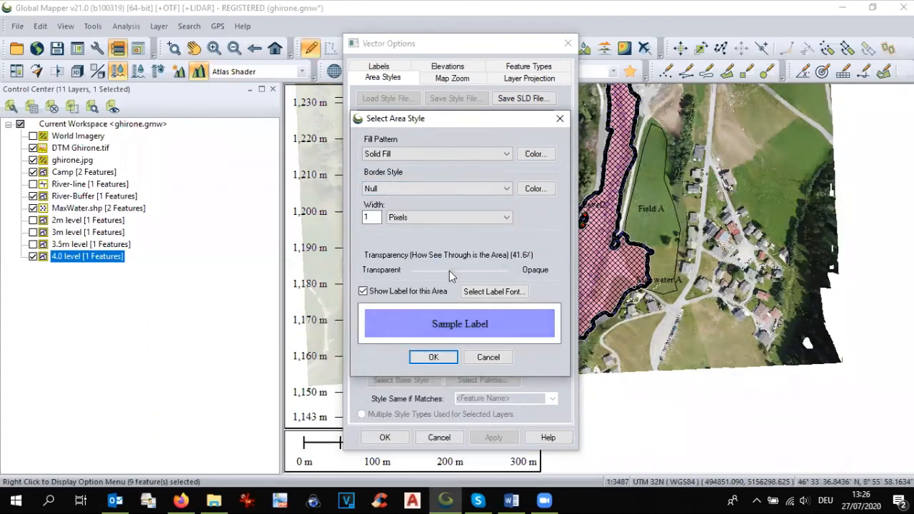
left_click(433, 357)
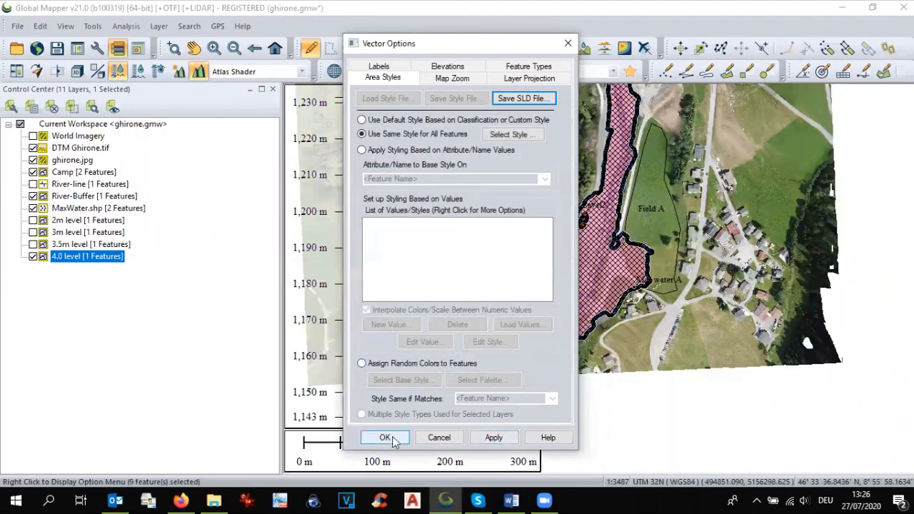
left_click(385, 437)
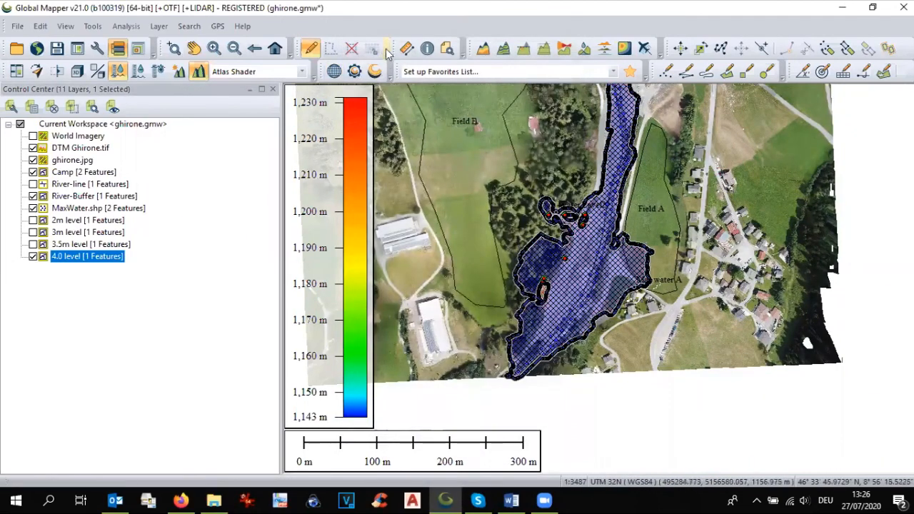
left_click(351, 49)
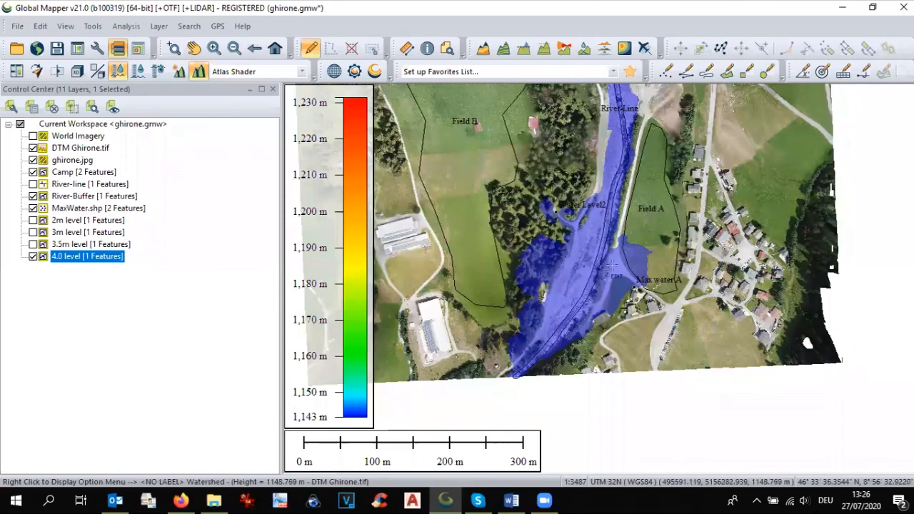
Examine the 4 m flood extent along the river against Field A, Field B and the Water Level2 and Max water A points, up to the northern terrain edge.
scroll(613, 265, "up", 1)
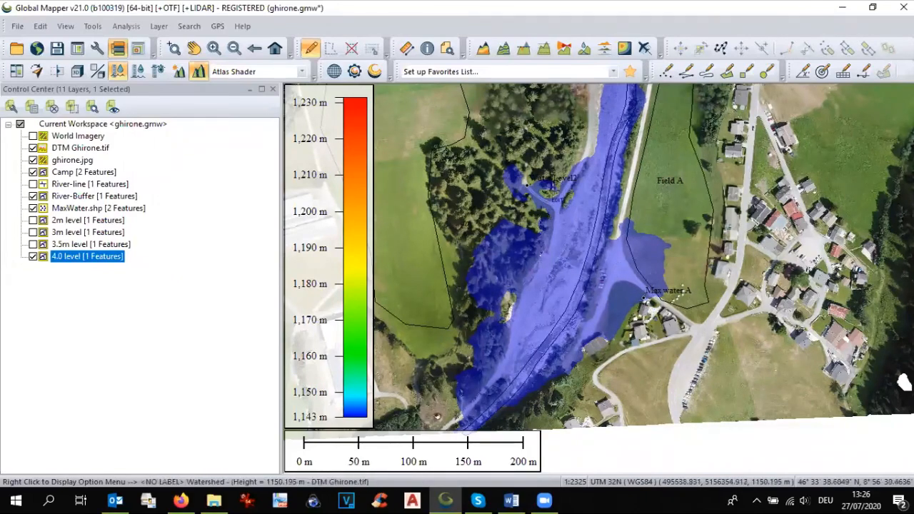
left_click(194, 47)
left_click_drag(548, 218, 544, 381)
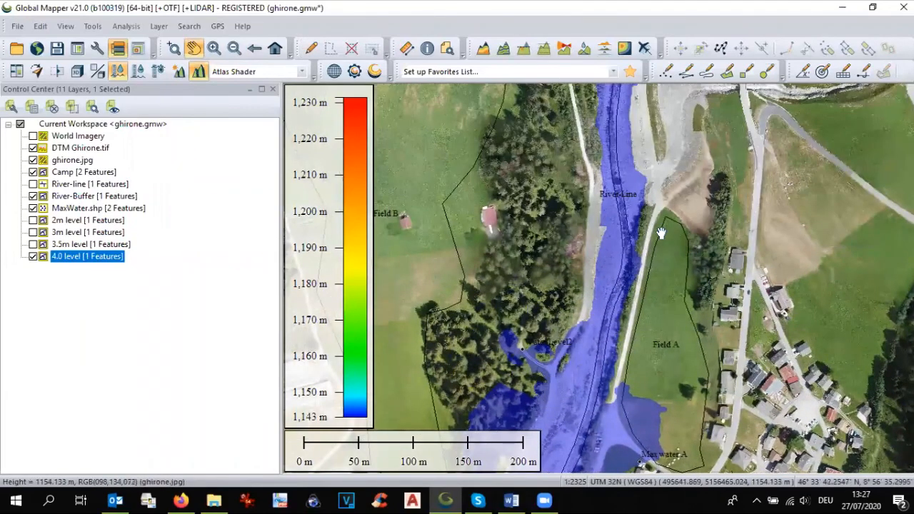
left_click_drag(657, 268, 704, 160)
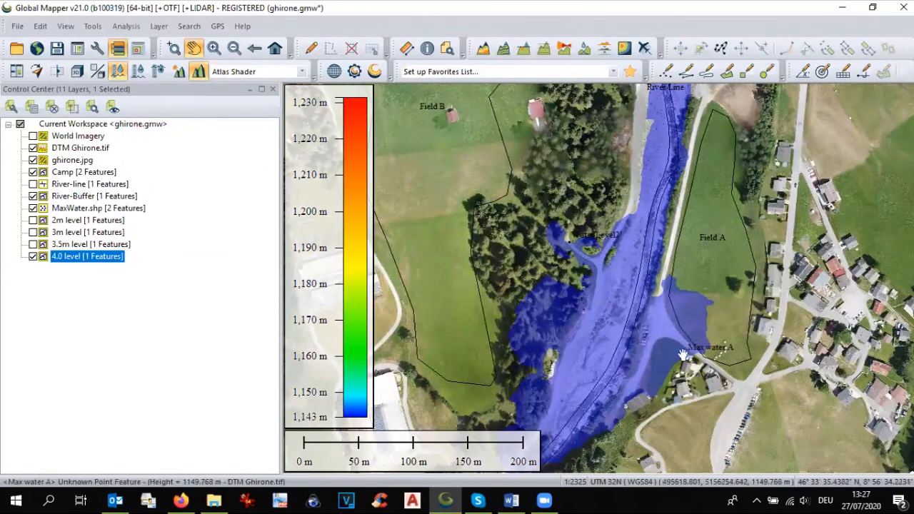
left_click_drag(679, 132, 668, 246)
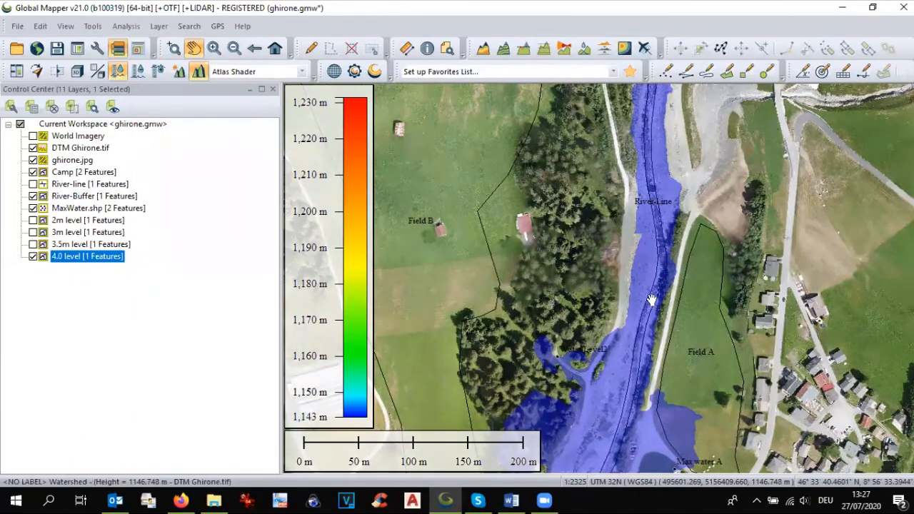
left_click_drag(654, 284, 663, 184)
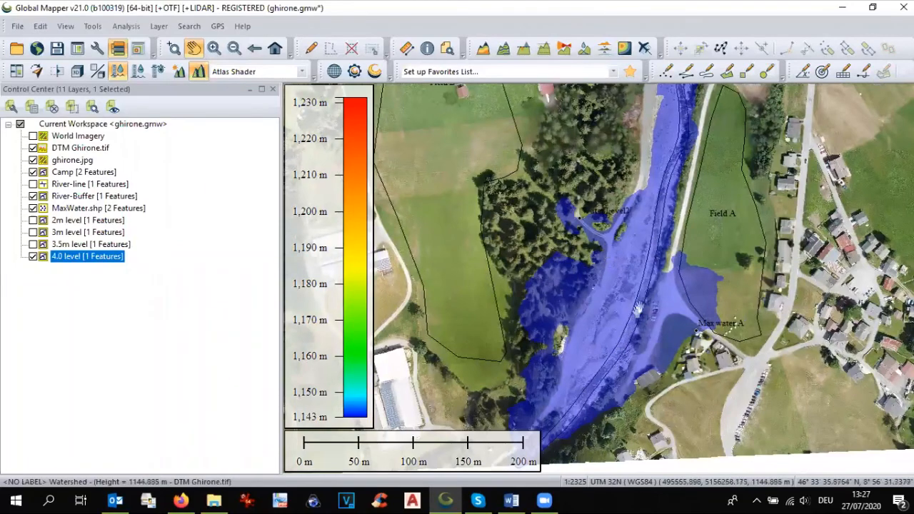
left_click_drag(661, 208, 642, 291)
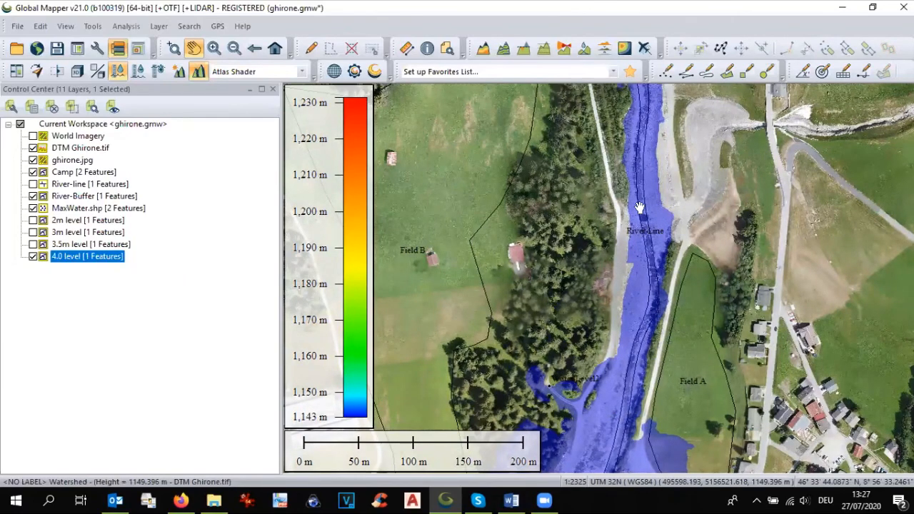
scroll(675, 266, "down", 1)
left_click_drag(674, 265, 702, 356)
left_click_drag(681, 283, 698, 348)
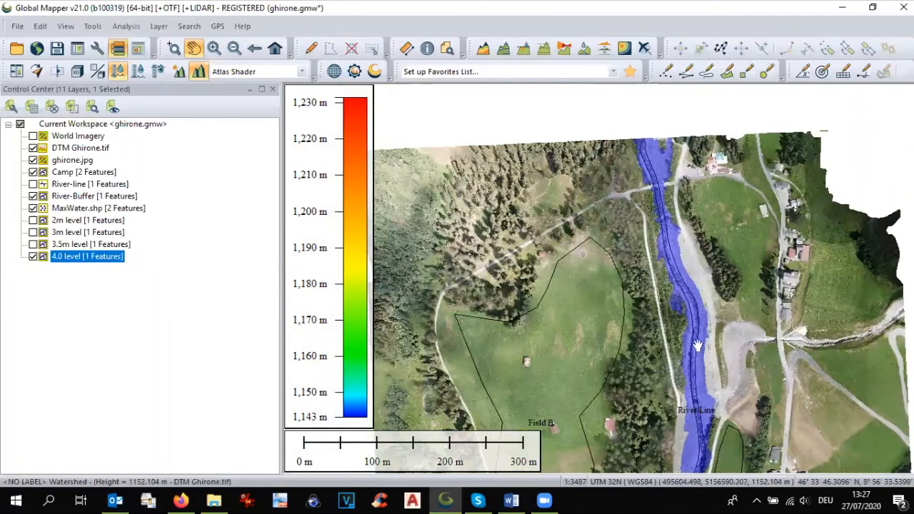
Generate a path profile about 191 m long down the river from the northern terrain edge past the bridge.
left_click(546, 55)
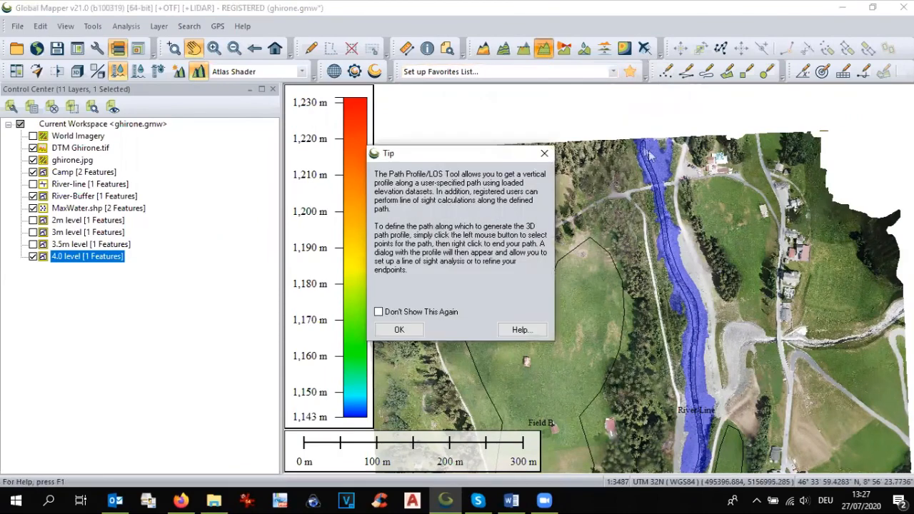
left_click(409, 331)
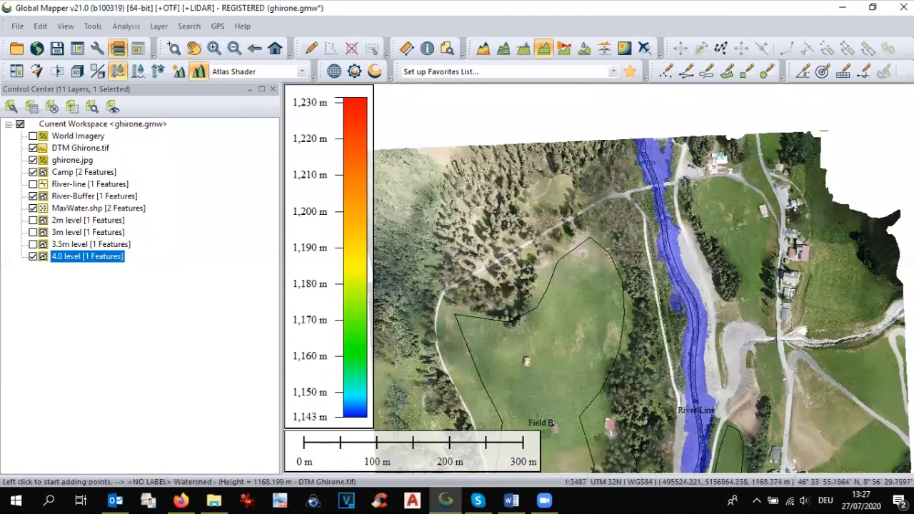
left_click(641, 143)
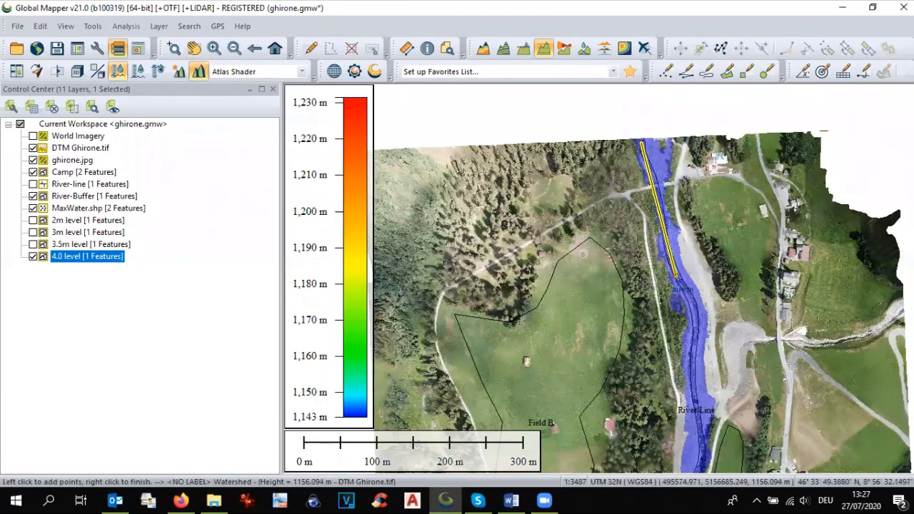
right_click(675, 275)
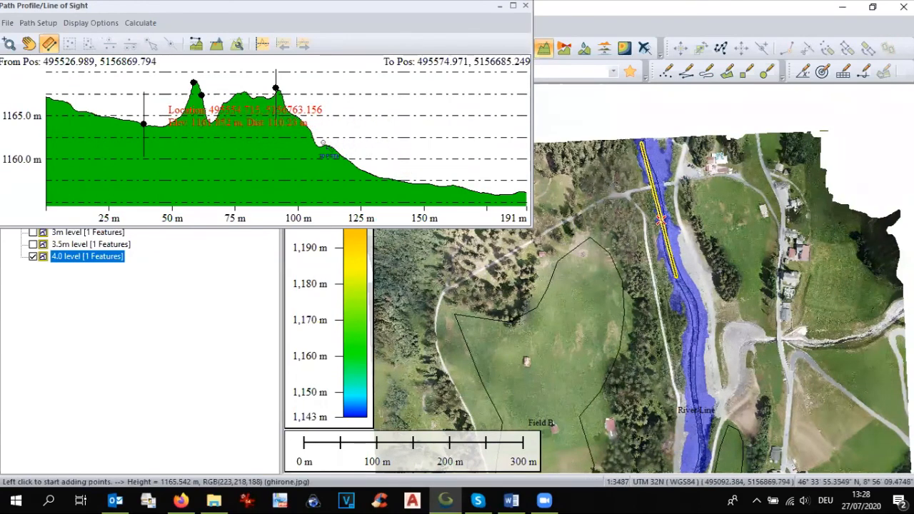
Measure the slope on the profile from about the 110 m mark to near its downstream end and back to its upstream start.
left_click_drag(323, 143, 500, 191)
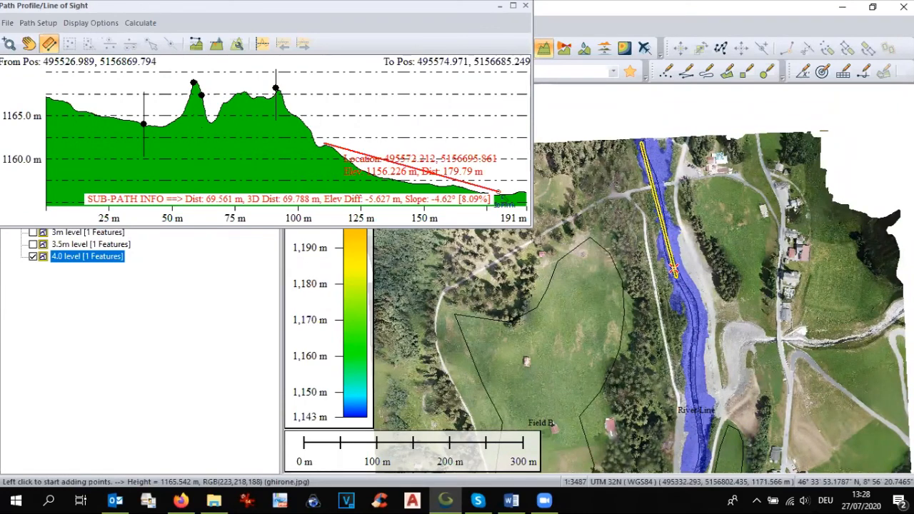
left_click_drag(500, 191, 159, 123)
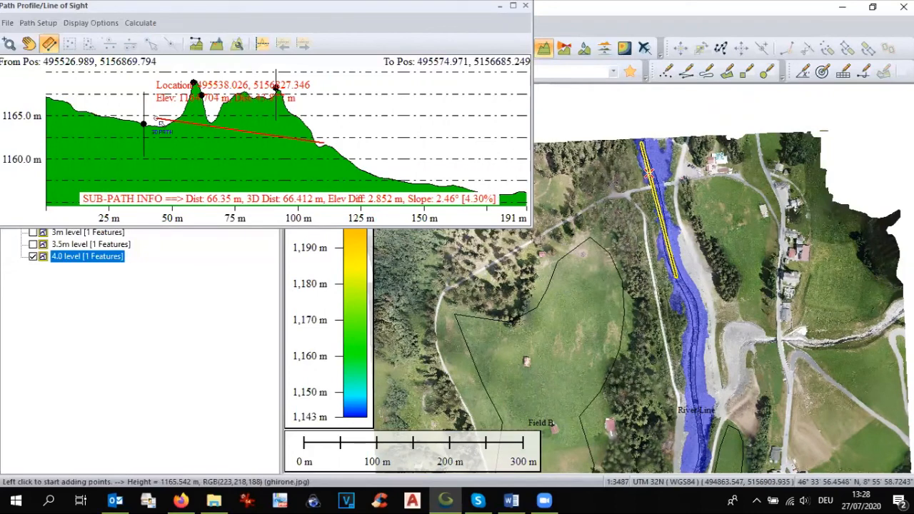
left_click_drag(158, 122, 47, 98)
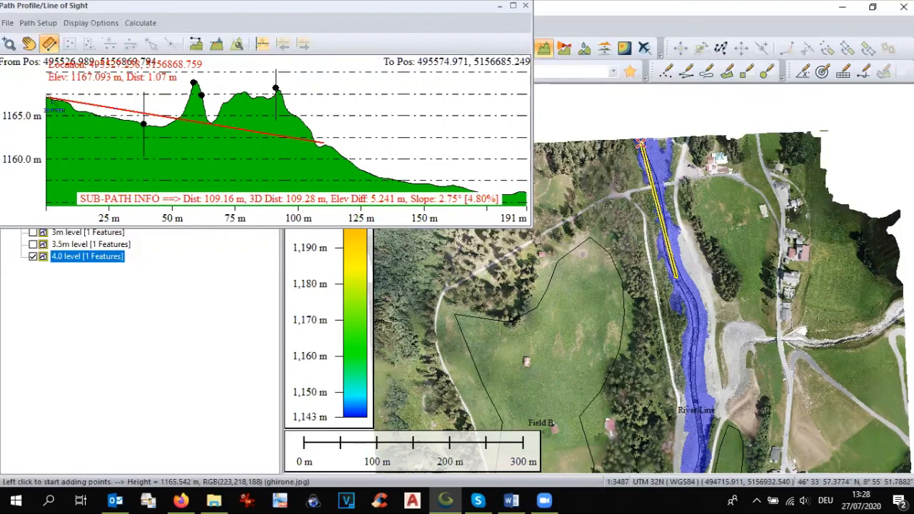
Measure the slope on the river profile from its upstream start to near its downstream end and close the profile.
mouse_move(47, 97)
left_mouse_down()
mouse_move(57, 108)
mouse_move(242, 94)
mouse_move(496, 192)
mouse_move(190, 86)
mouse_move(47, 100)
left_mouse_up()
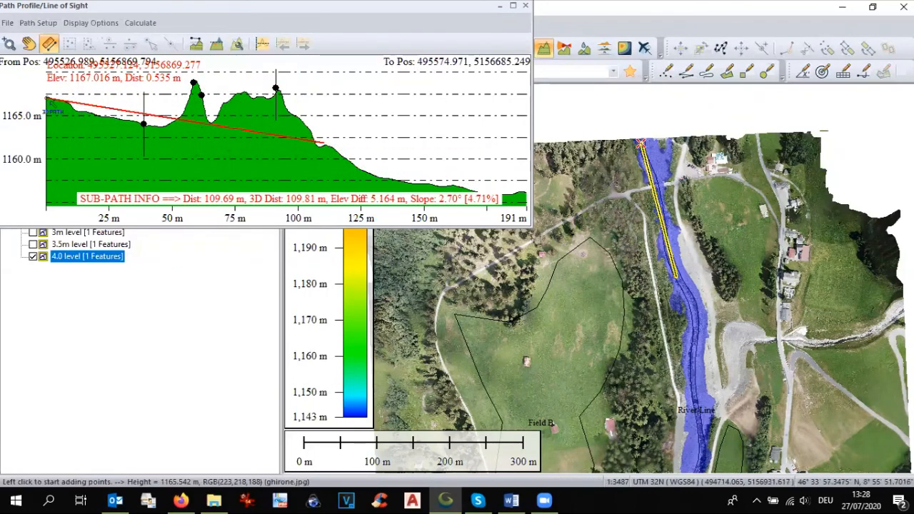
mouse_move(48, 100)
left_mouse_down()
mouse_move(301, 122)
mouse_move(507, 188)
left_mouse_up()
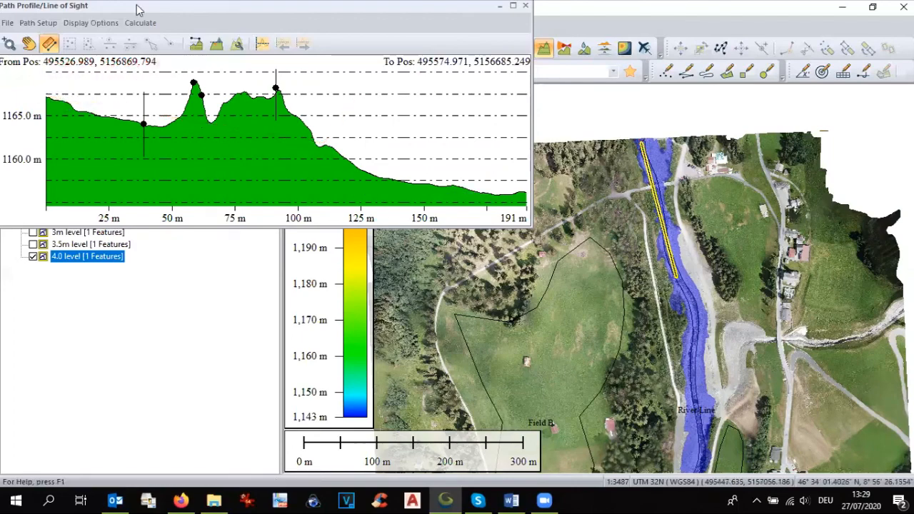
left_click_drag(137, 10, 138, 29)
left_click(527, 32)
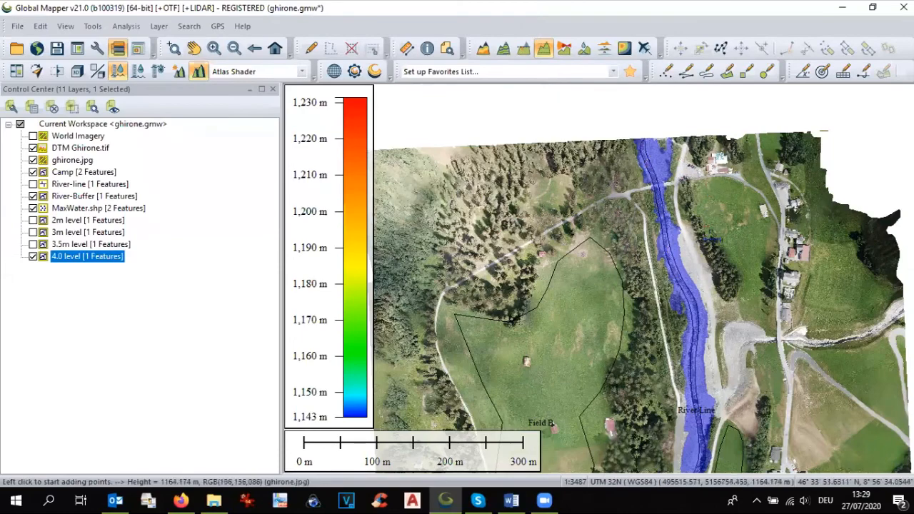
Examine the 4 m flood extent down the river past Field A, Field B and the Water Level2 and Max water A points.
scroll(711, 238, "down", 1)
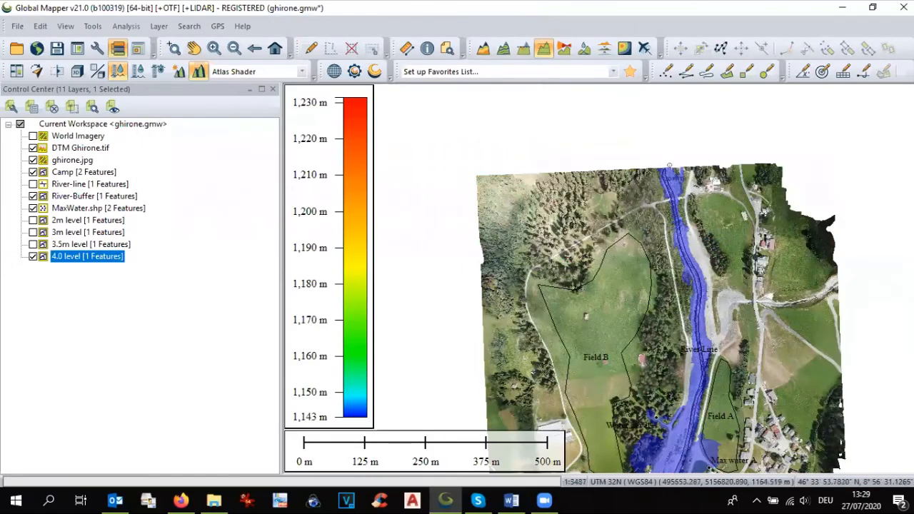
scroll(669, 166, "up", 1)
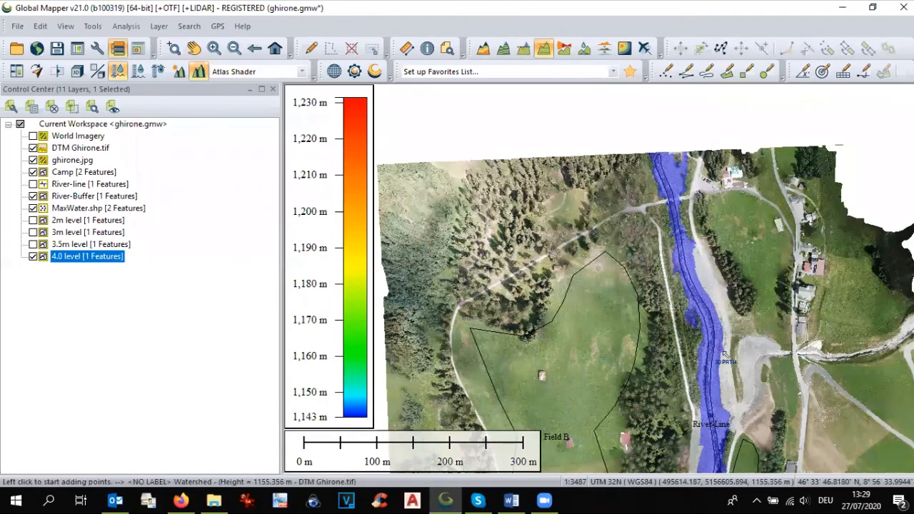
key("p")
left_click_drag(661, 348, 682, 233)
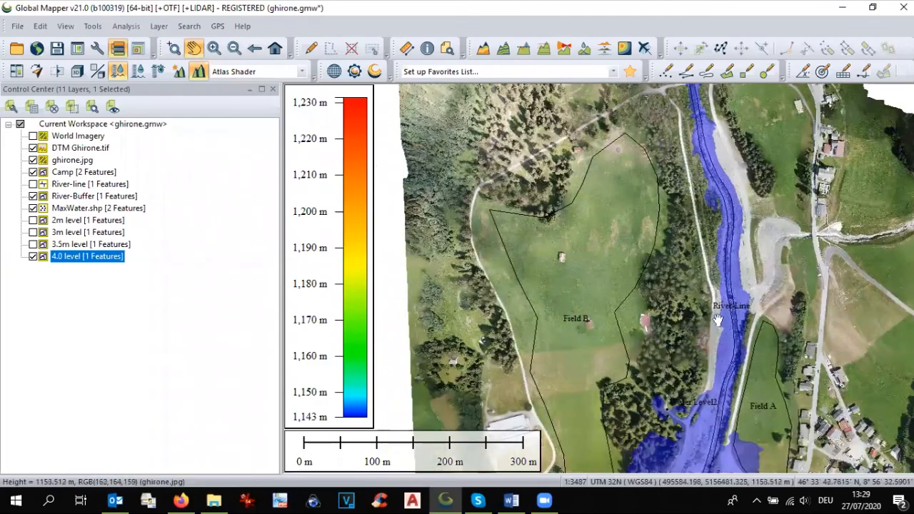
left_click_drag(728, 344, 736, 262)
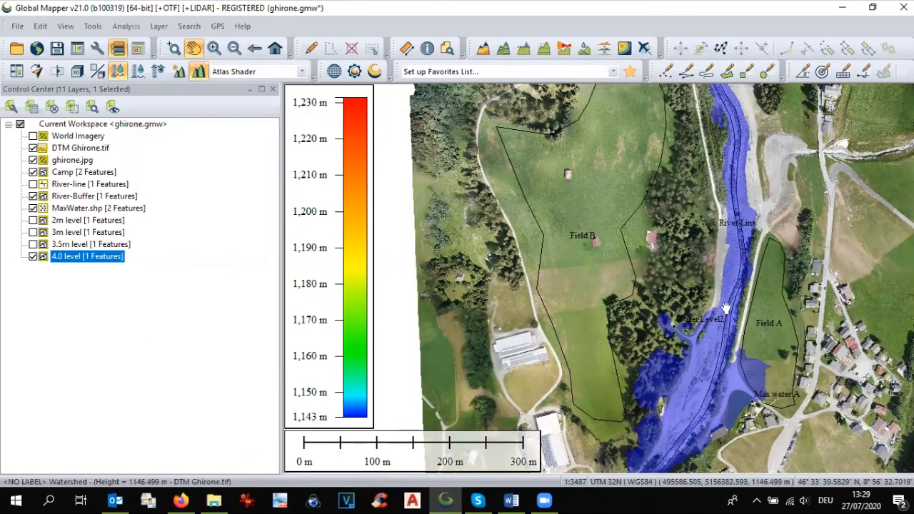
left_click_drag(722, 323, 758, 343)
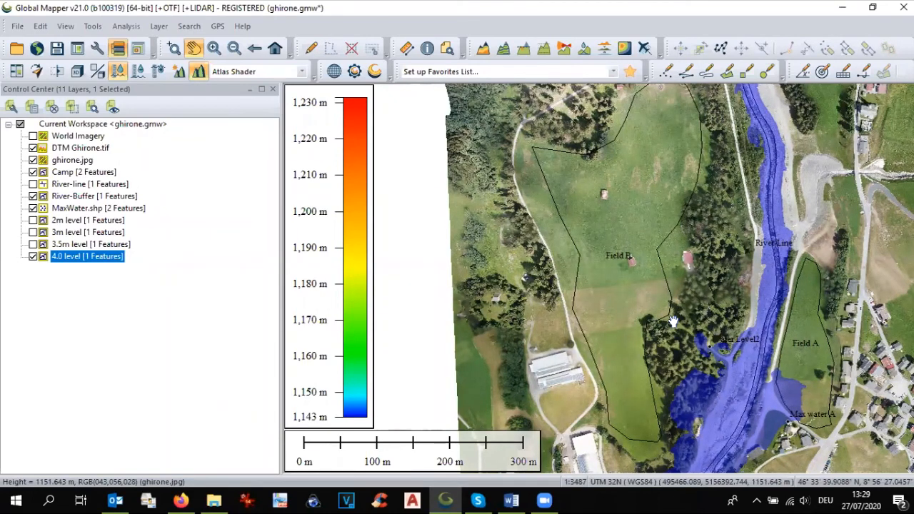
scroll(675, 325, "down", 3)
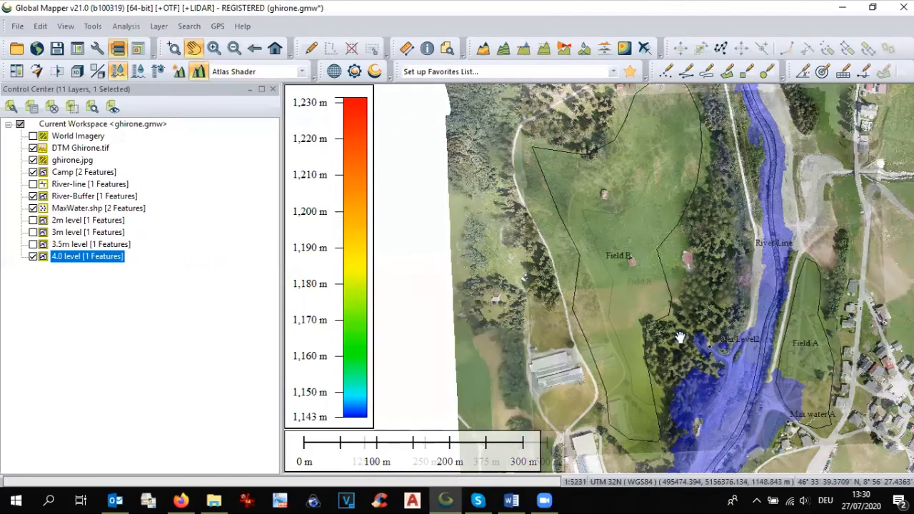
scroll(680, 338, "up", 1)
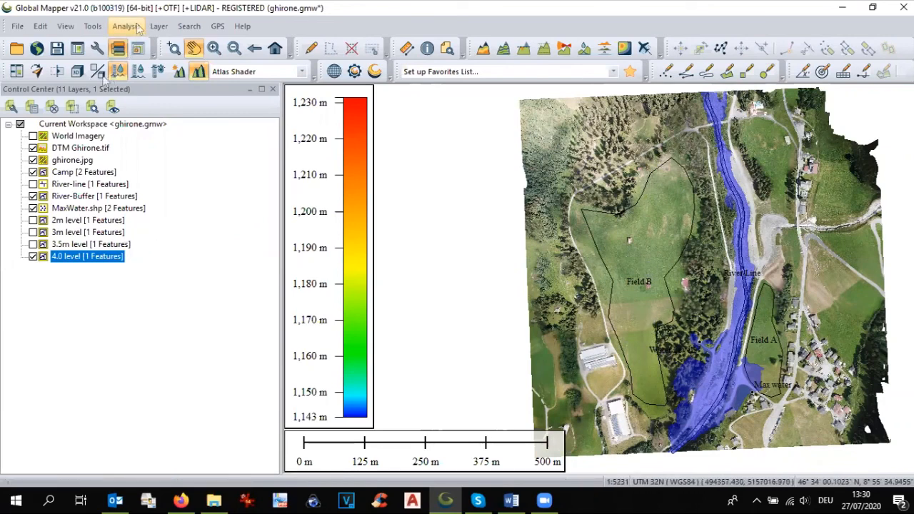
Hide the 4.0 level layer and set up a watershed generation with the layer name "watershed points 300".
left_click(34, 257)
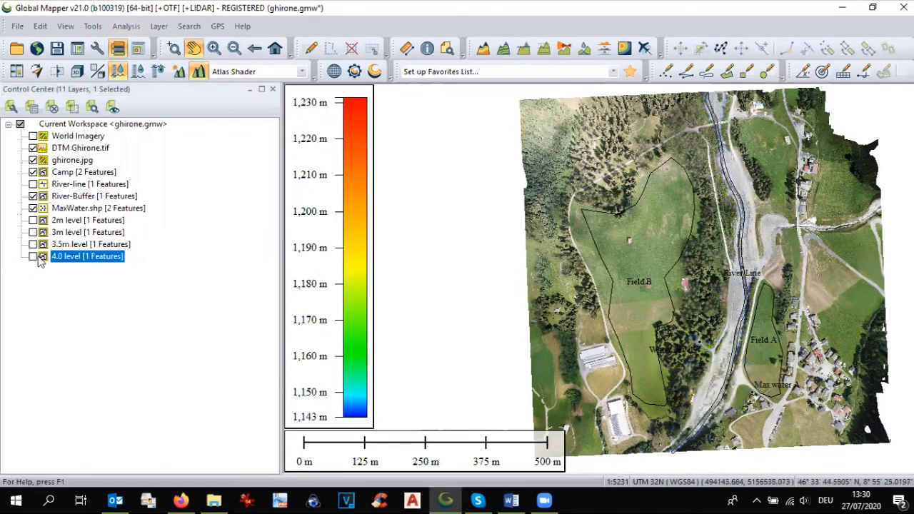
left_click(126, 27)
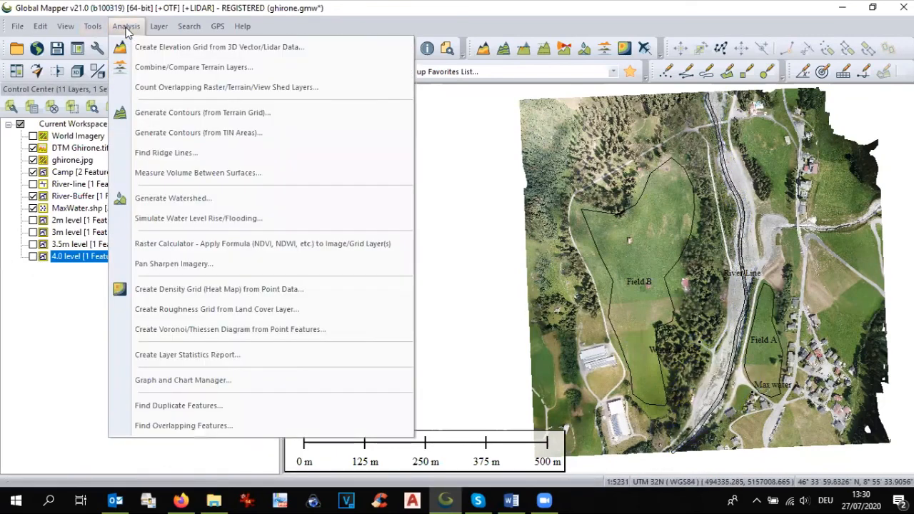
left_click(169, 200)
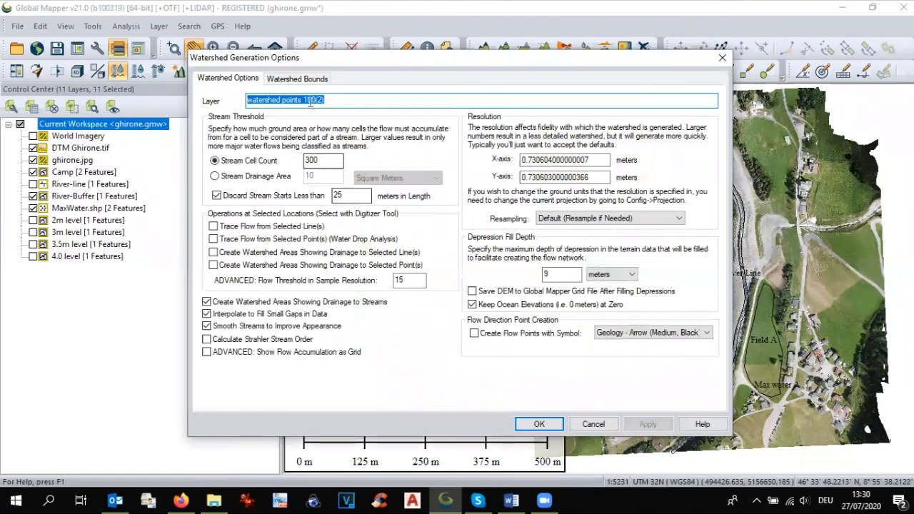
left_click_drag(305, 97, 346, 96)
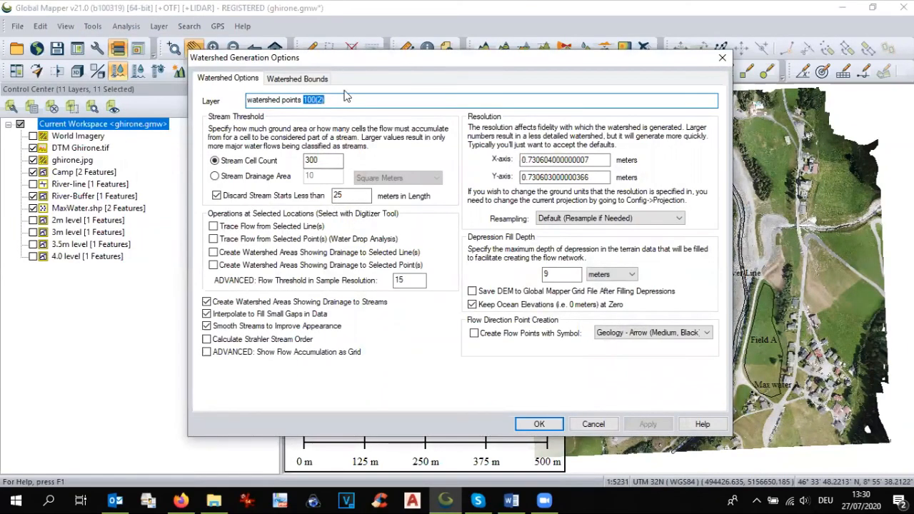
type("300")
Set the watershed's X and Y resolution to 1 m each and generate the watershed.
left_click(328, 163)
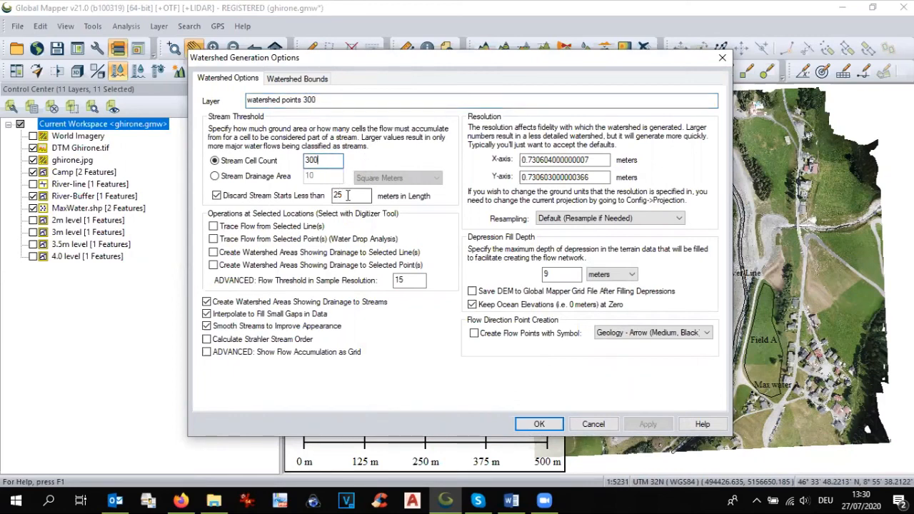
double_click(564, 160)
type("1")
double_click(561, 177)
type("1")
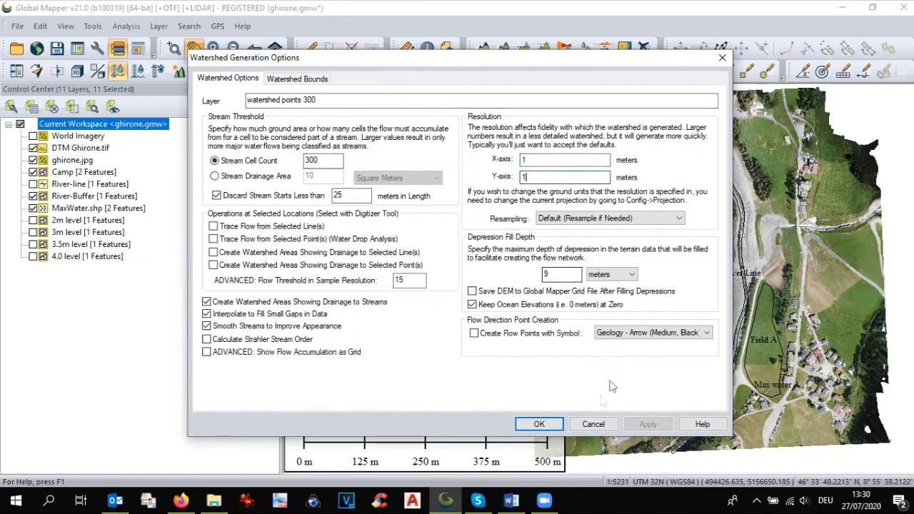
left_click(539, 424)
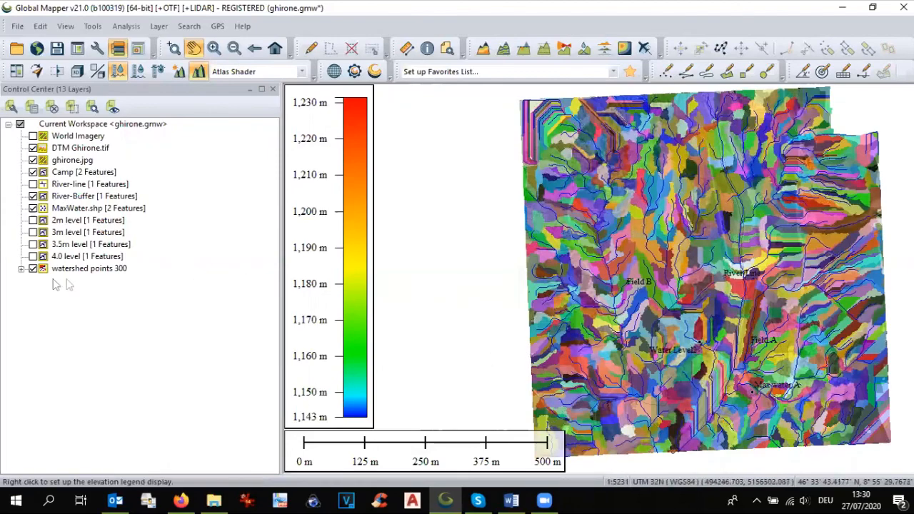
Hide the generated watershed areas and examine the stream lines around Field A, the Water Level2 point and Field B.
left_click(21, 269)
left_click(46, 281)
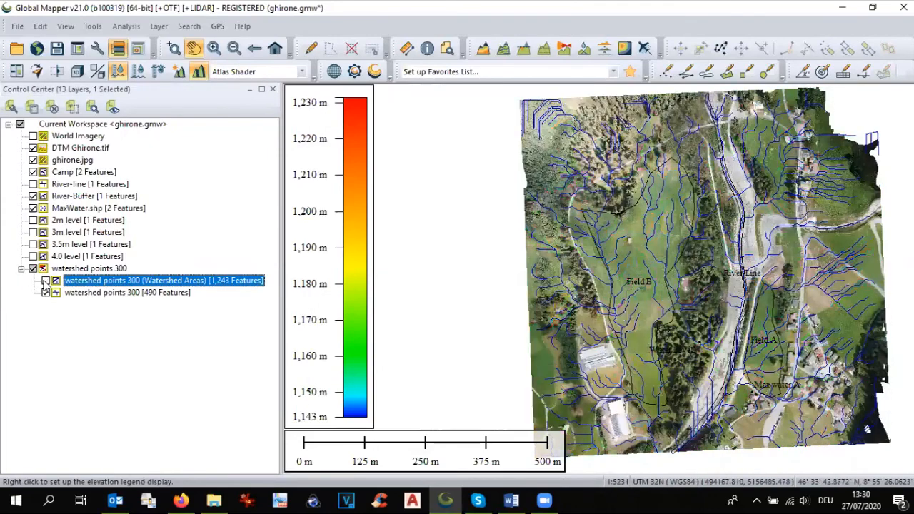
scroll(639, 289, "up", 1)
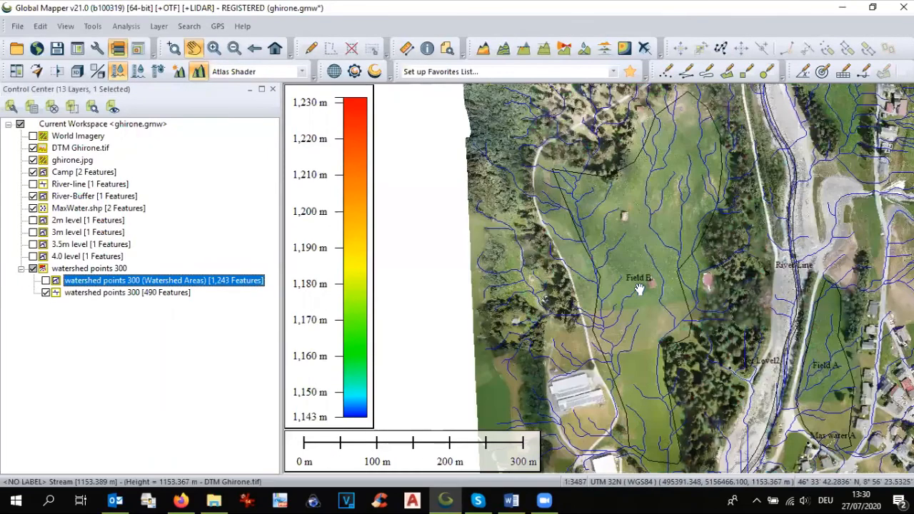
left_click_drag(789, 323, 736, 252)
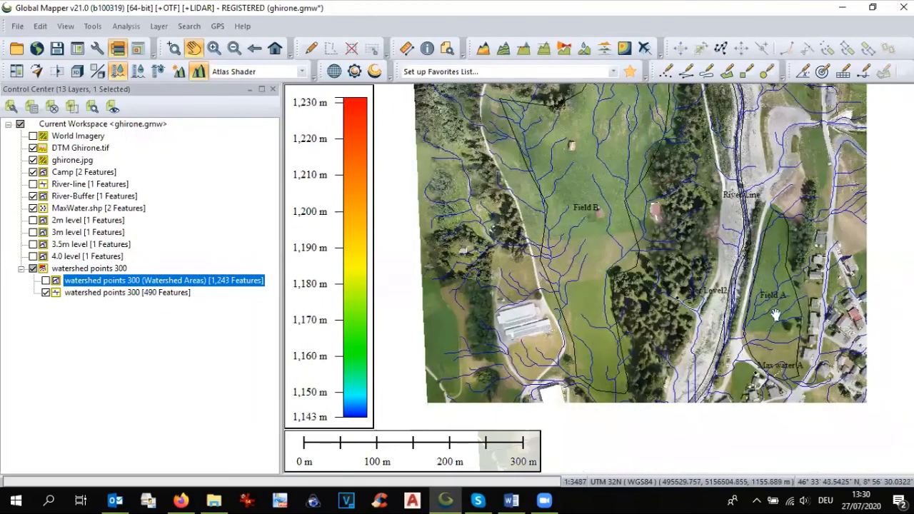
scroll(775, 315, "up", 1)
scroll(775, 315, "up", 1)
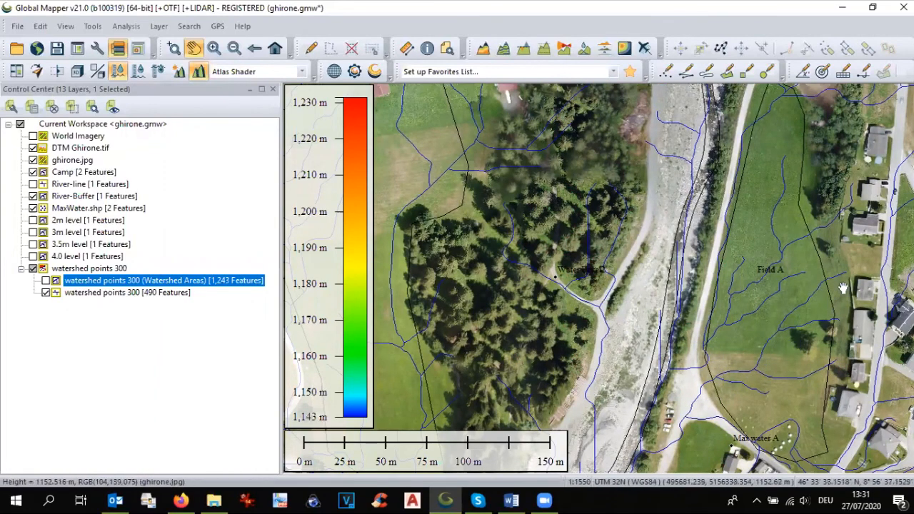
left_click_drag(641, 293, 817, 364)
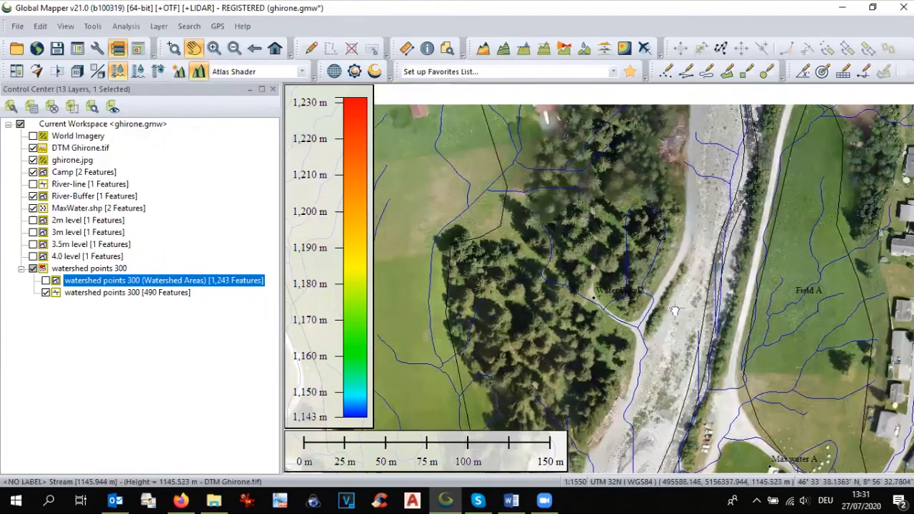
scroll(738, 326, "down", 1)
left_click_drag(738, 327, 787, 391)
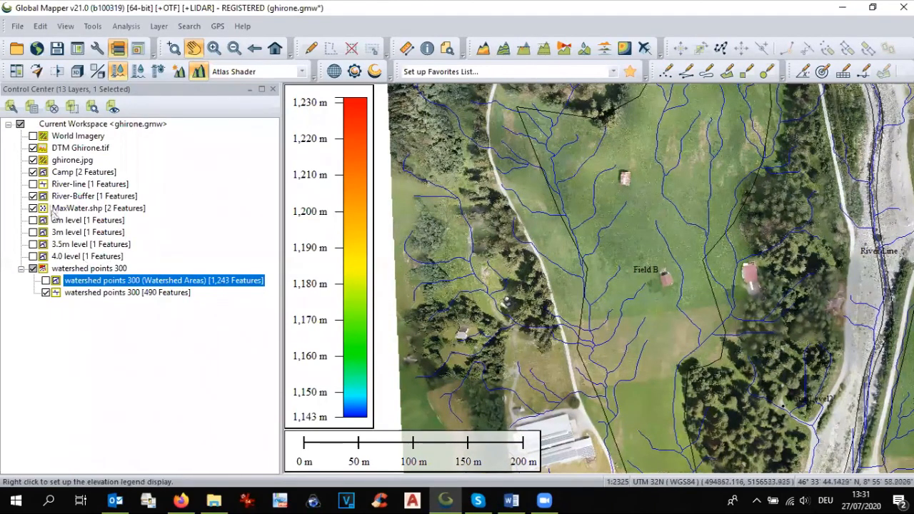
Hide the Camp layer and examine how the streams cross the western meadow down toward the large farm buildings.
left_click(33, 172)
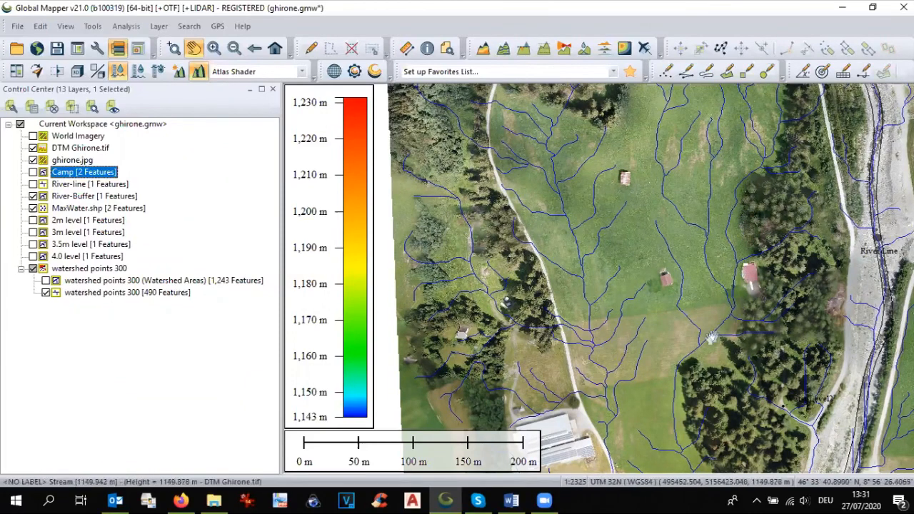
left_click_drag(674, 425, 677, 317)
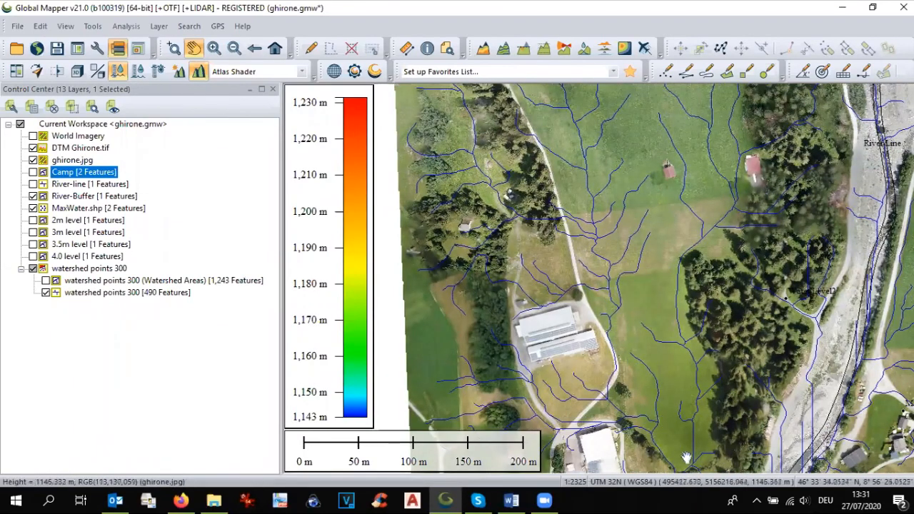
left_click_drag(654, 285, 690, 393)
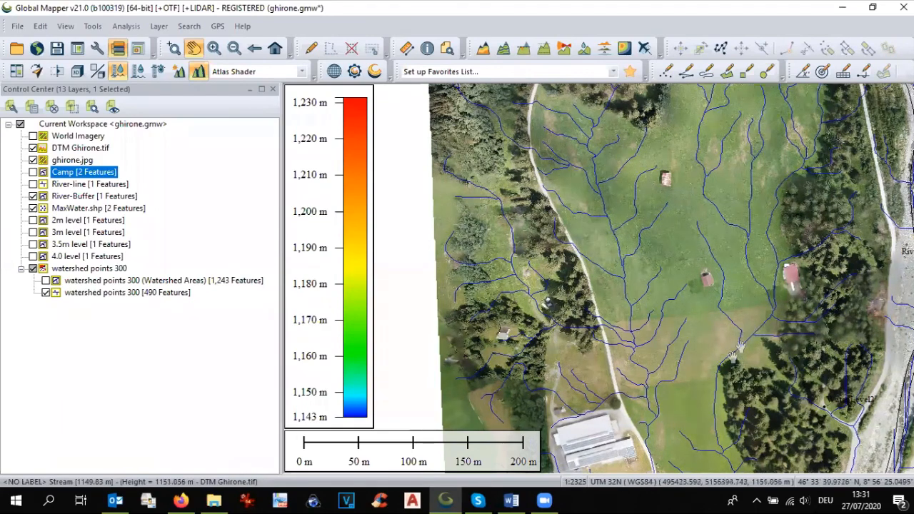
left_click_drag(719, 457, 757, 396)
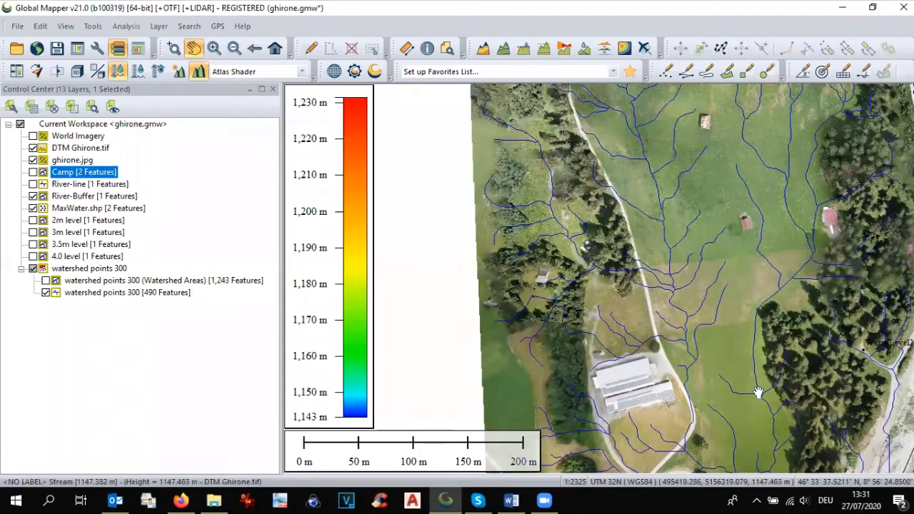
left_click_drag(746, 350, 756, 395)
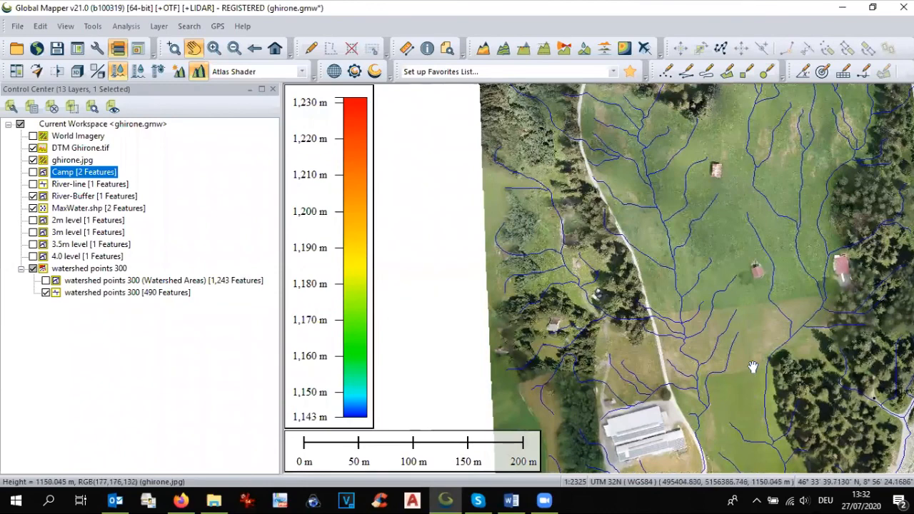
Draw a line about 470 m long following the main stream from the western meadow past the farm buildings to the terrain's southern edge.
left_click(686, 72)
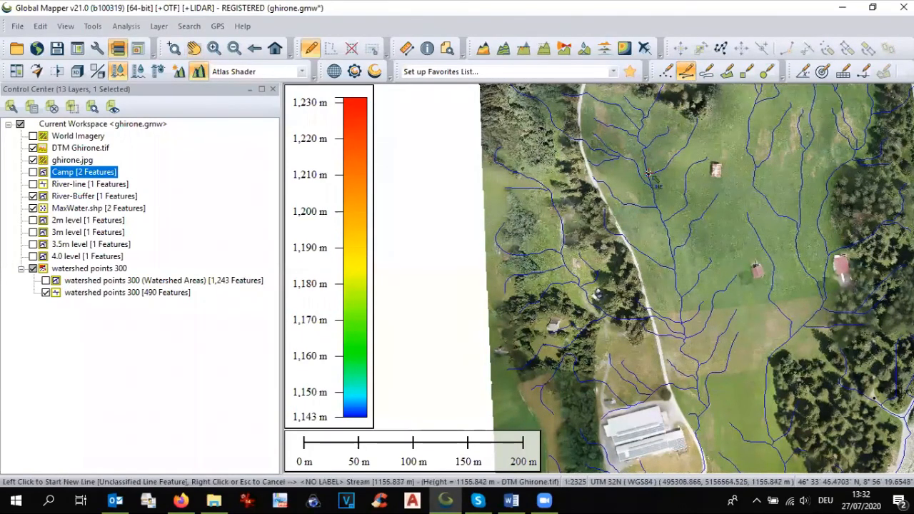
left_click(643, 154)
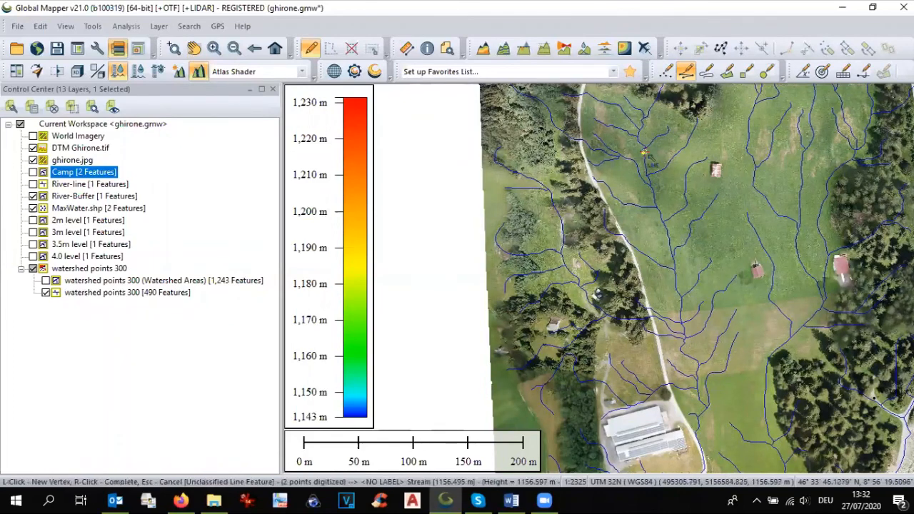
left_click(682, 349)
scroll(704, 401, "down", 1)
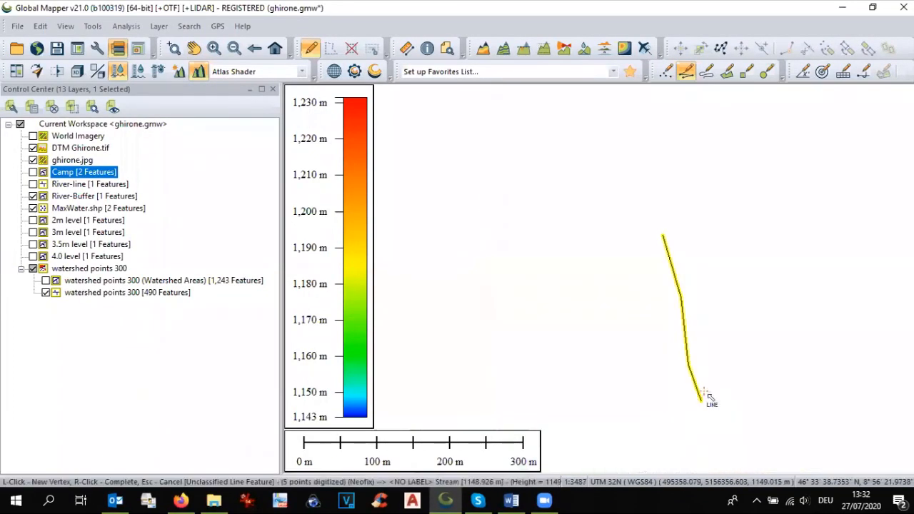
scroll(703, 357, "down", 1)
scroll(703, 389, "down", 1)
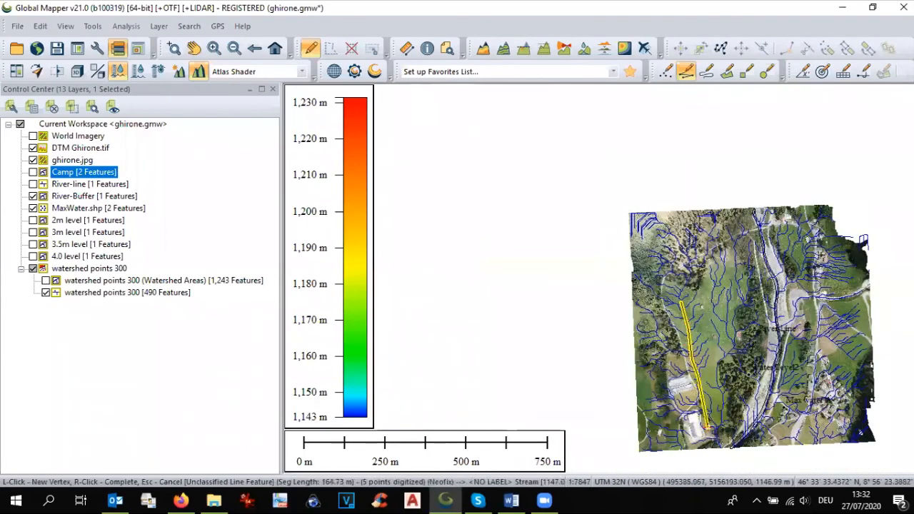
scroll(714, 432, "up", 3)
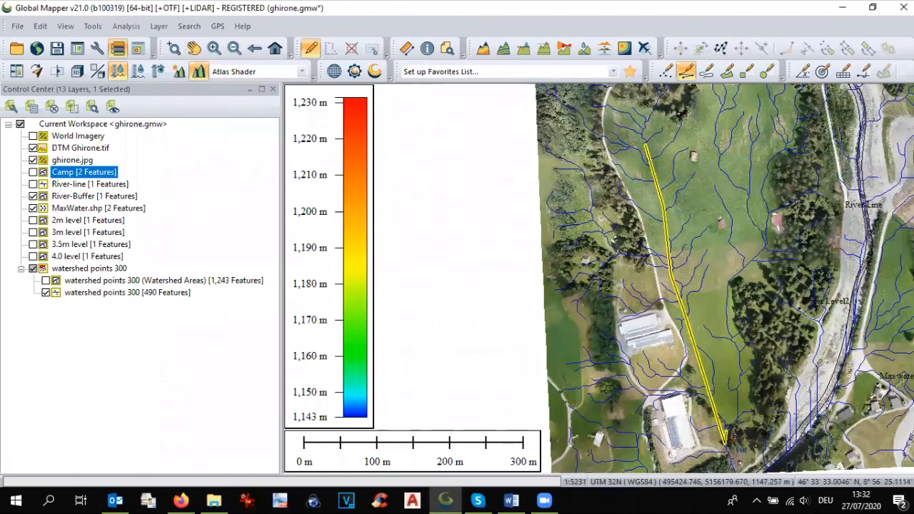
scroll(728, 439, "down", 2)
scroll(736, 446, "up", 2)
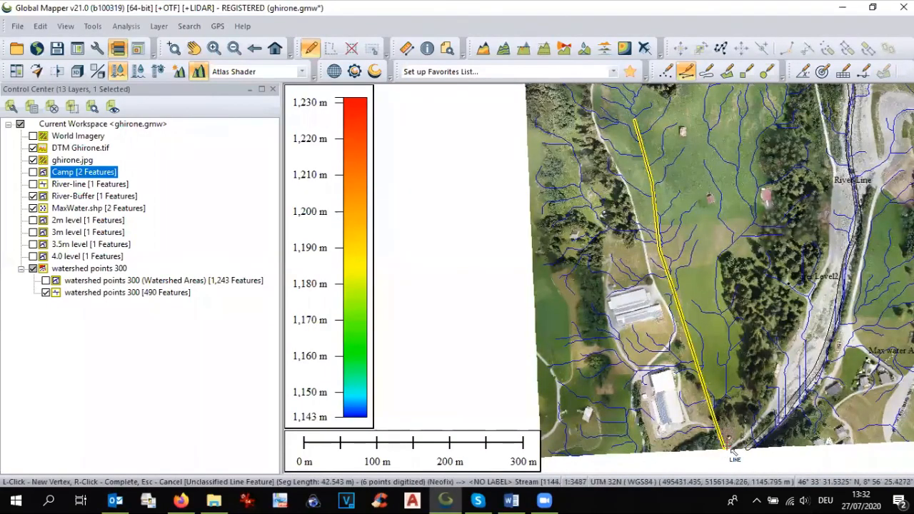
left_click(730, 450)
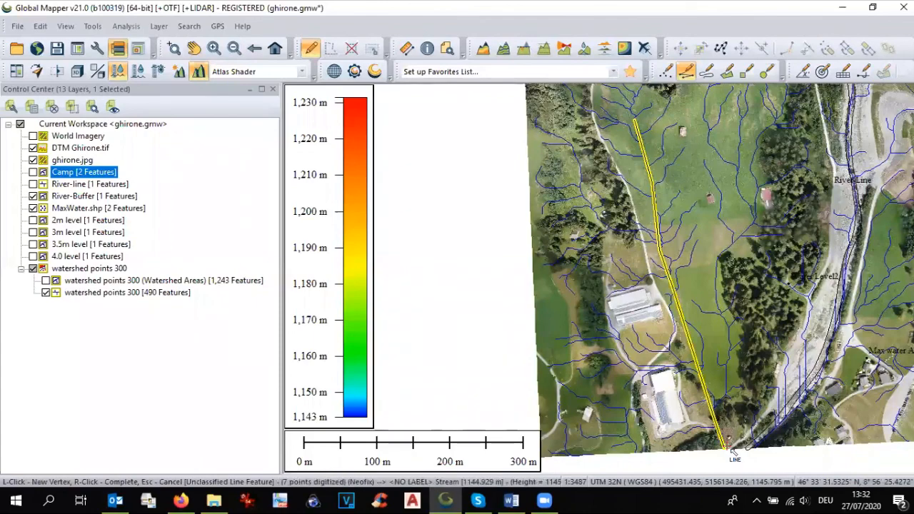
right_click(732, 452)
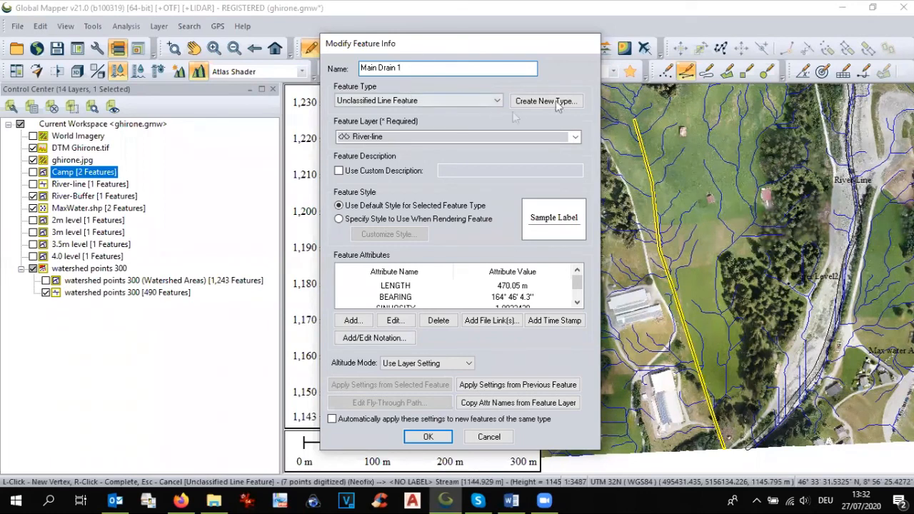
Name the new line "Main Drain 1" and save it in a new layer called "Drain-line".
left_click(566, 135)
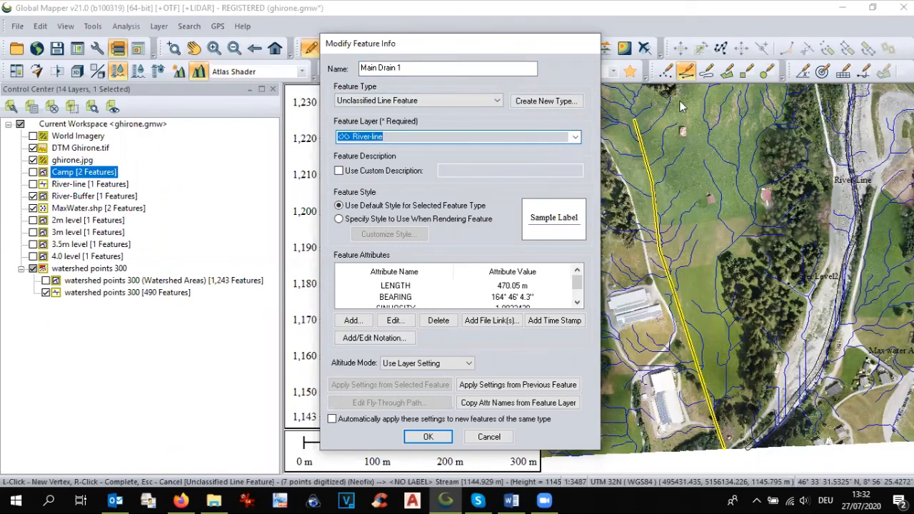
left_click(576, 136)
left_click(562, 148)
type("Di")
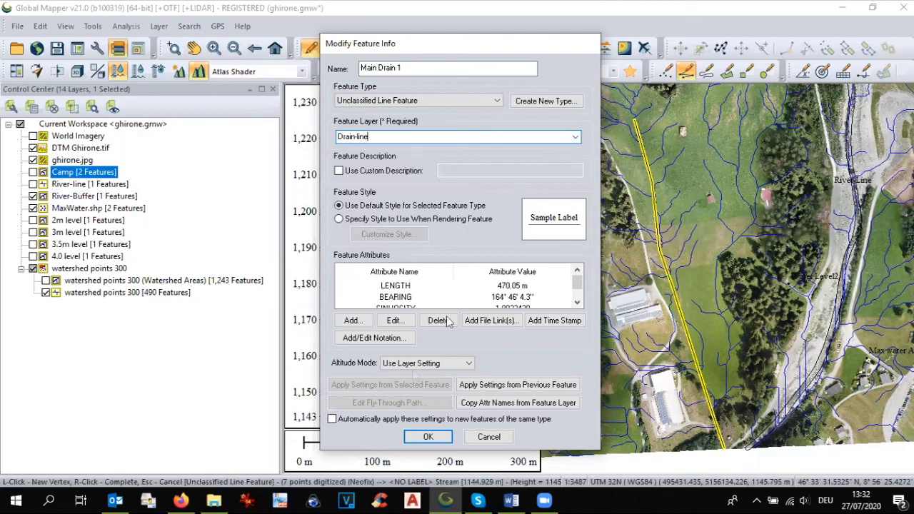
left_click(430, 436)
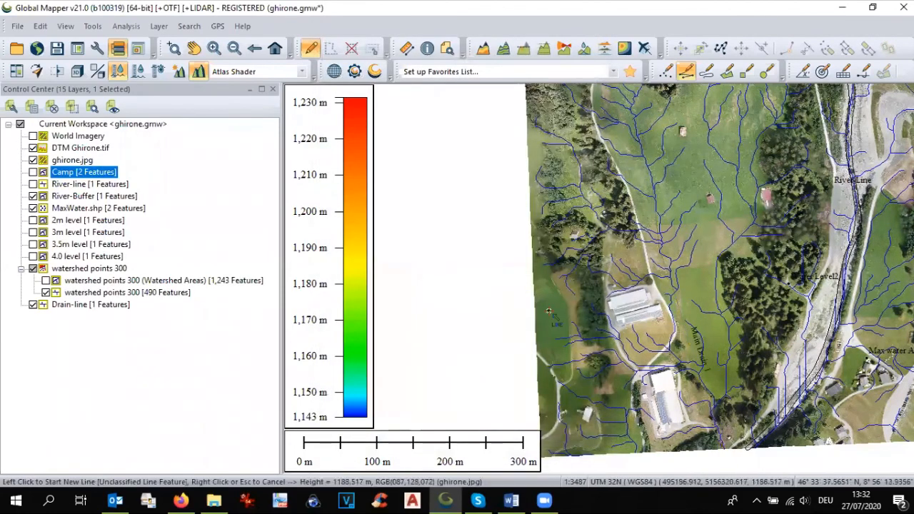
Hide the watershed points 300, MaxWater.shp, River-Buffer, ghirone.jpg and DTM Ghirone.tif layers to isolate the drain line.
left_click(21, 269)
left_click(21, 269)
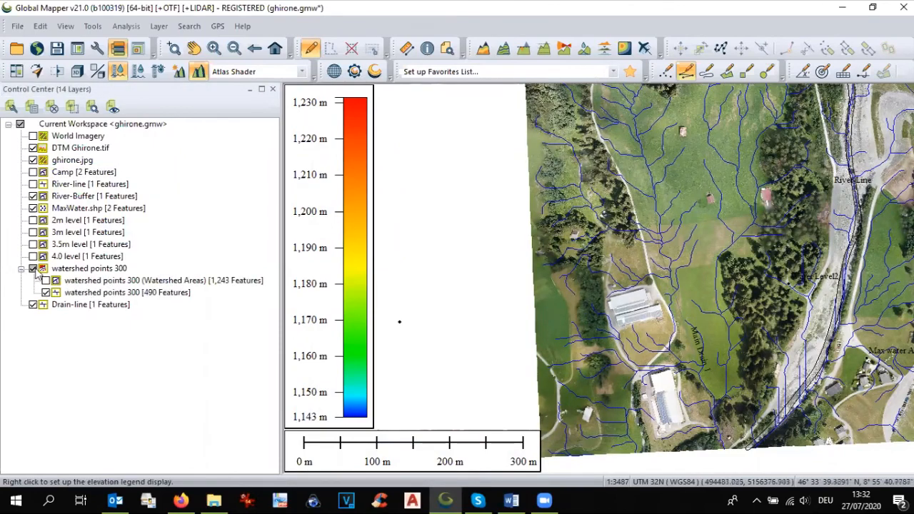
left_click(33, 270)
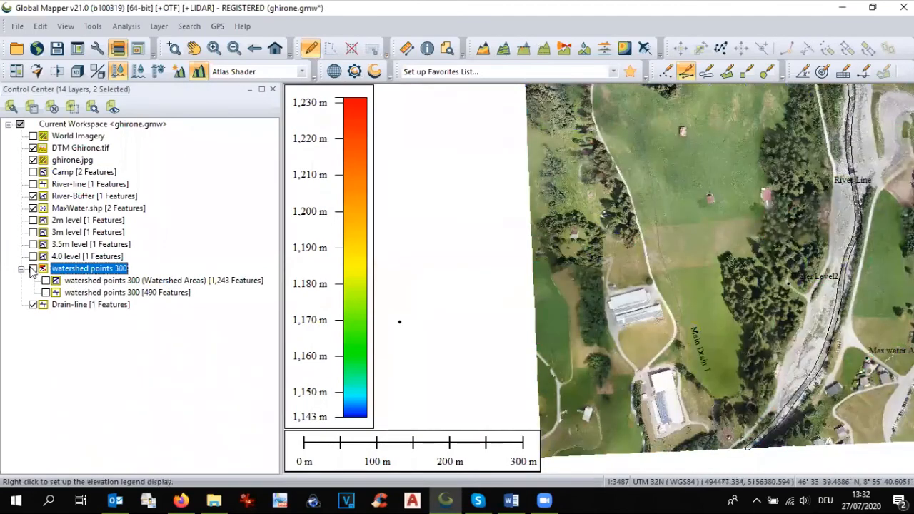
left_click(33, 208)
left_click(32, 195)
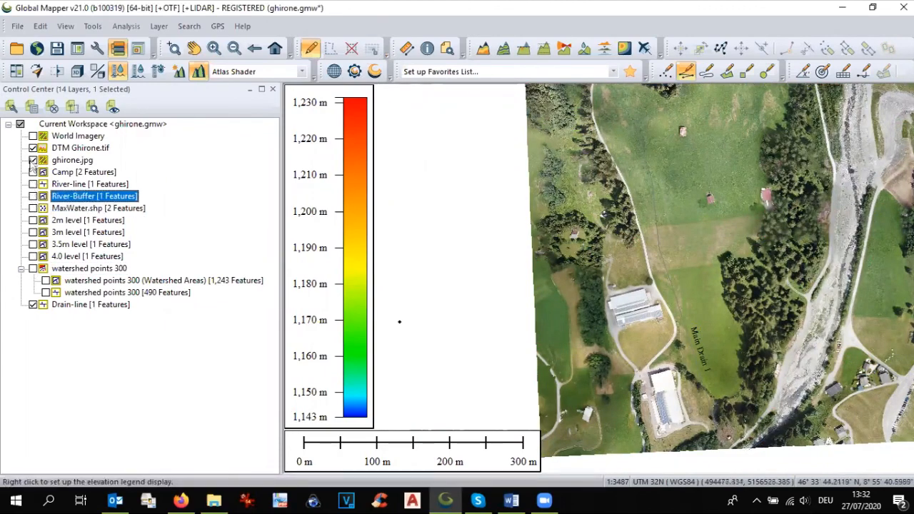
left_click(33, 160)
left_click(33, 148)
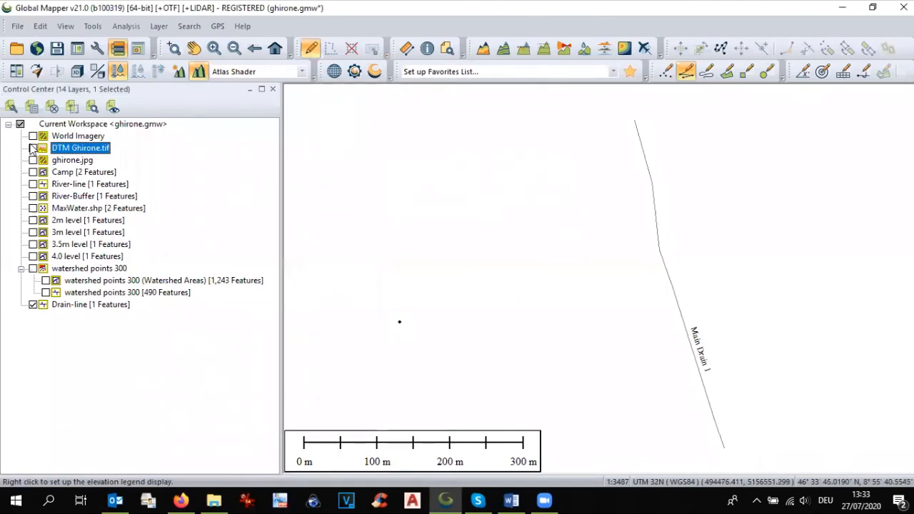
left_click(33, 148)
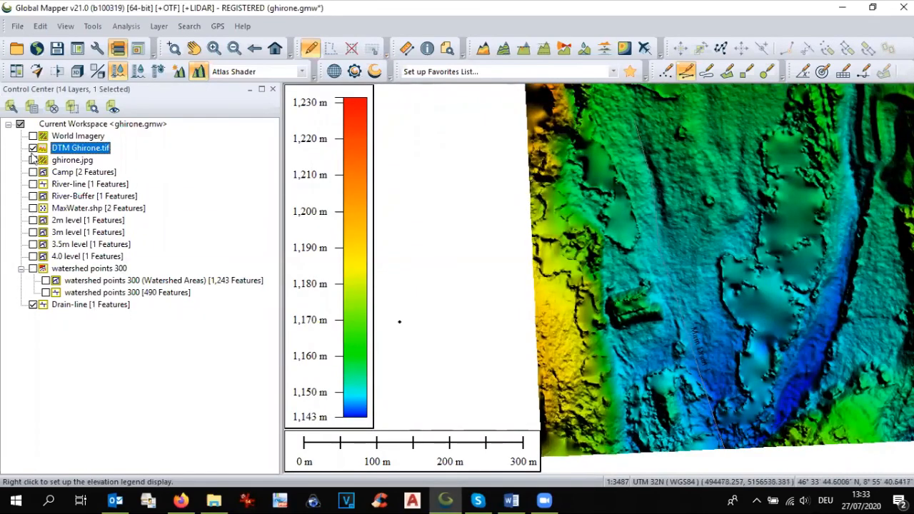
left_click(32, 147)
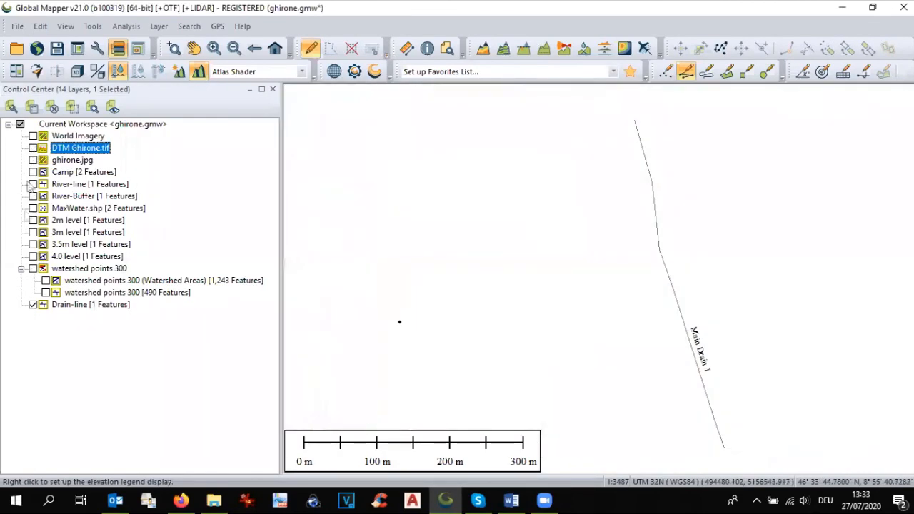
Show the watershed stream lines over the ghirone.jpg image, keeping the watershed areas hidden.
left_click(32, 268)
left_click(46, 280)
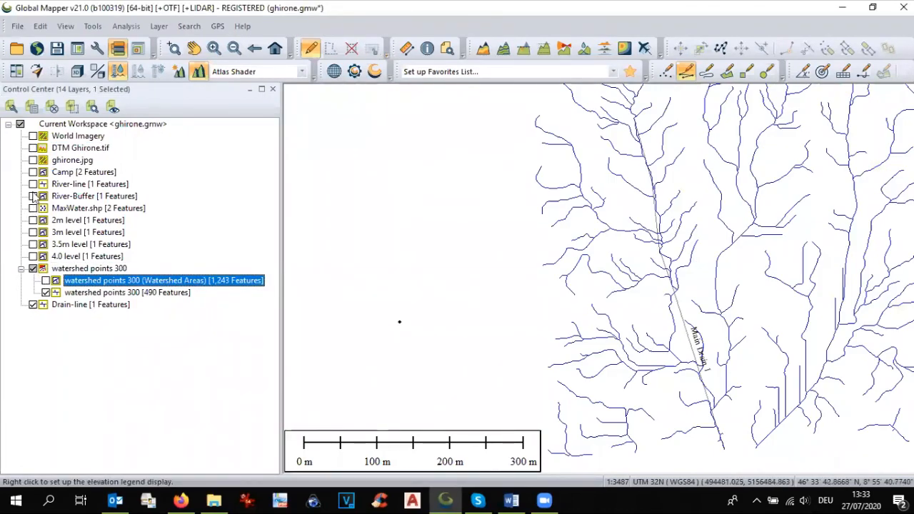
left_click(33, 160)
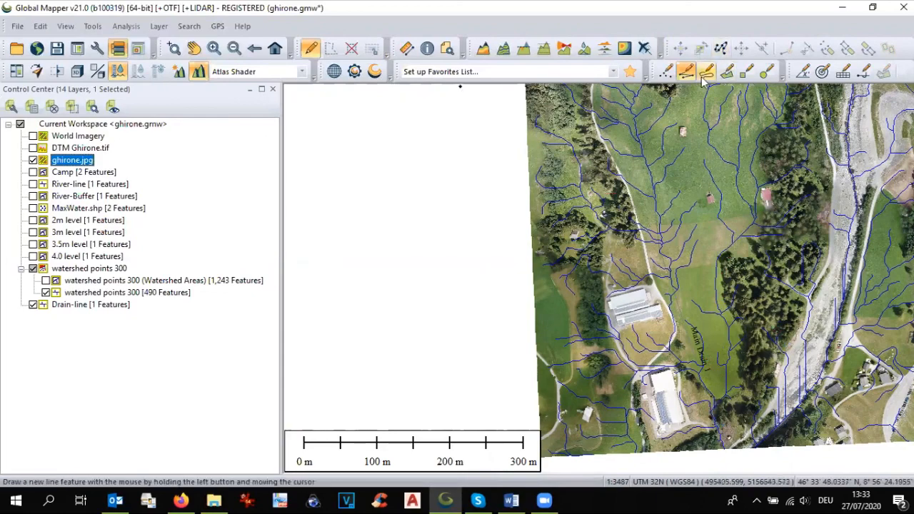
Draw a line about 340 m long along the forest-edge stream to the southern terrain edge and save it as "Drain 2" in the Drain-line layer.
scroll(750, 263, "up", 1)
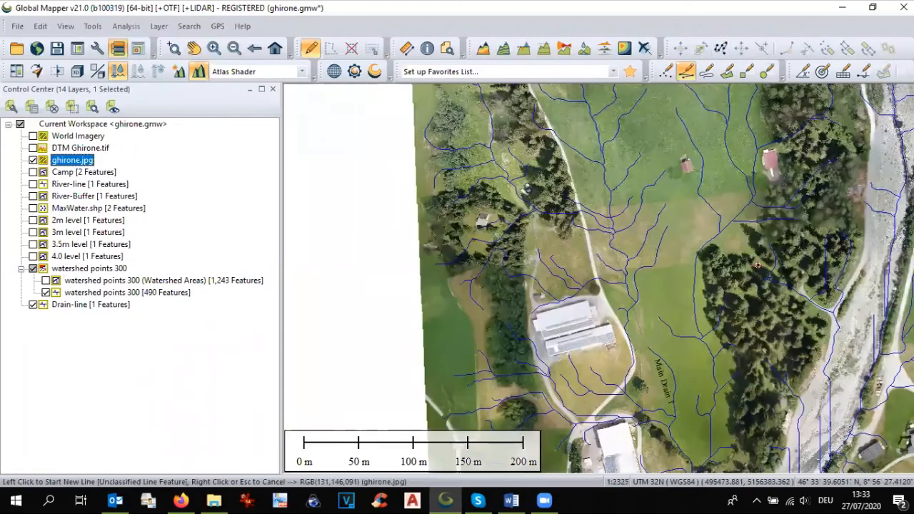
left_click(753, 198)
left_click(725, 230)
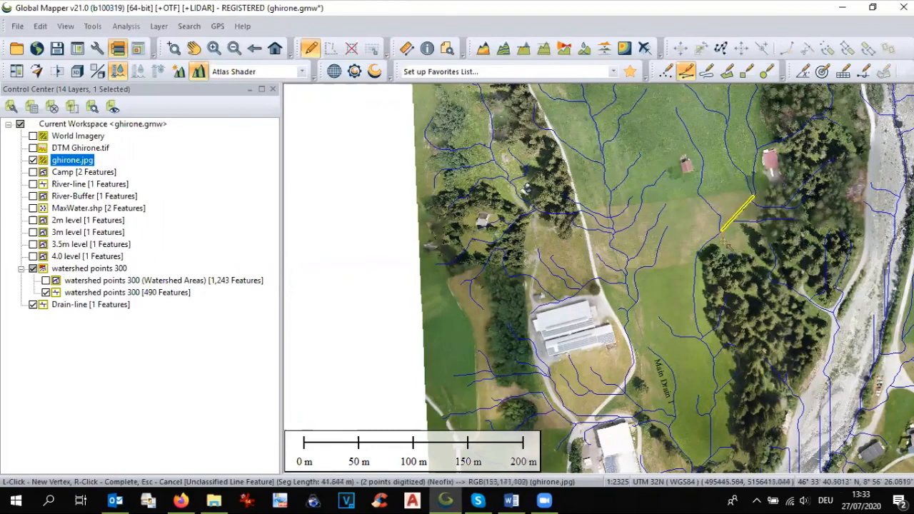
left_click(697, 255)
left_click(694, 308)
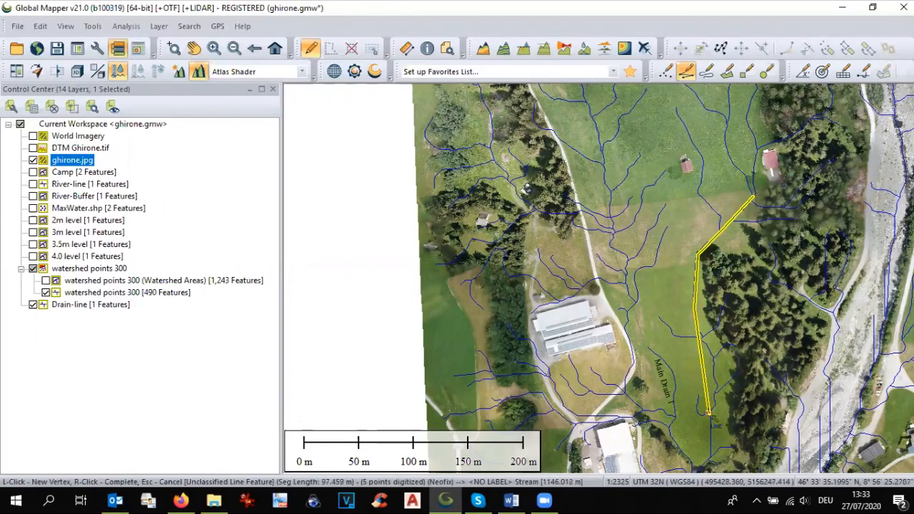
left_click(706, 412)
scroll(706, 413, "down", 1)
scroll(697, 329, "down", 1)
scroll(689, 413, "up", 1)
scroll(689, 412, "up", 1)
scroll(689, 414, "up", 1)
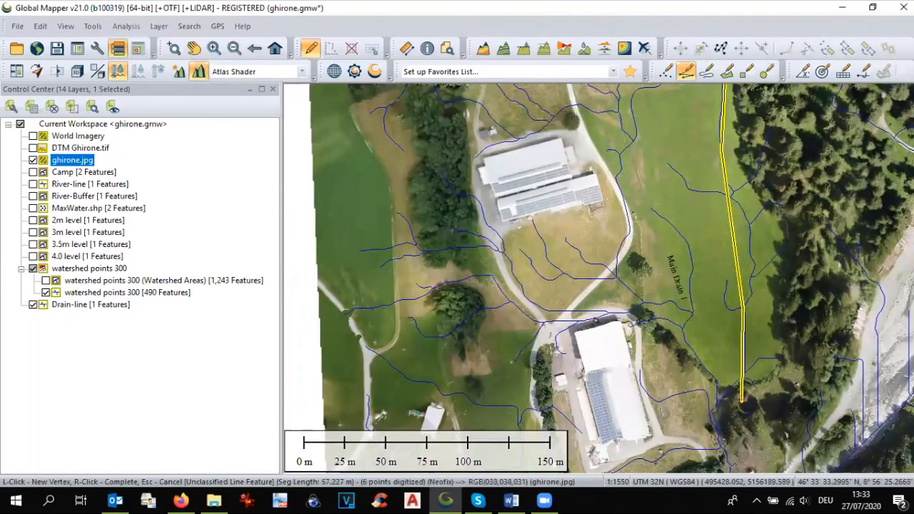
left_click(744, 377)
scroll(725, 449, "down", 2)
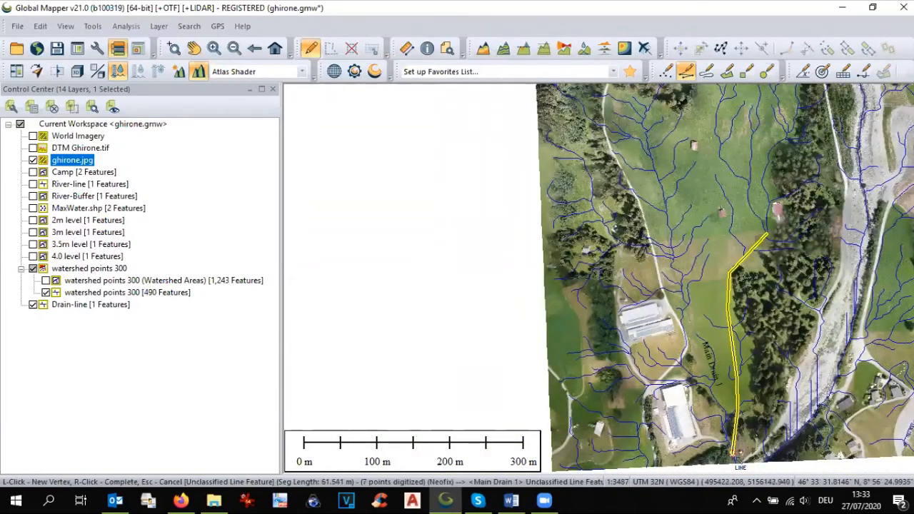
left_click(737, 417)
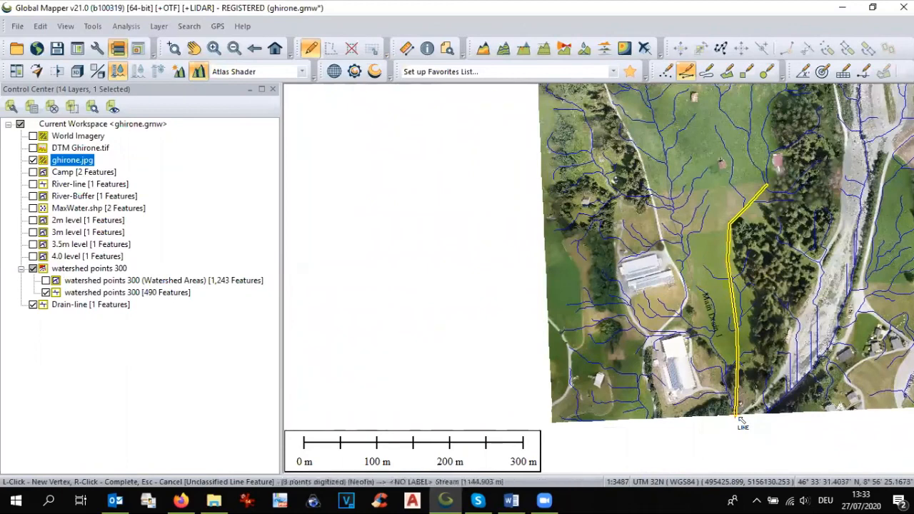
right_click(740, 419)
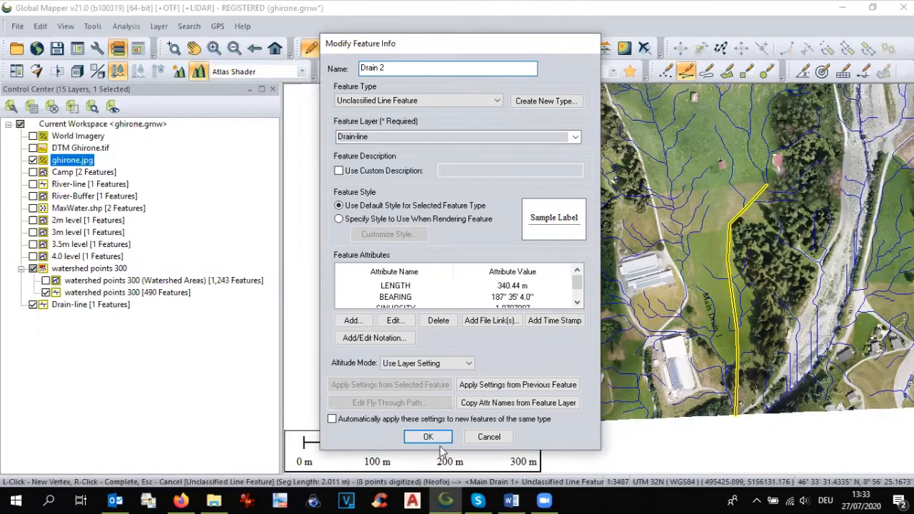
left_click(419, 436)
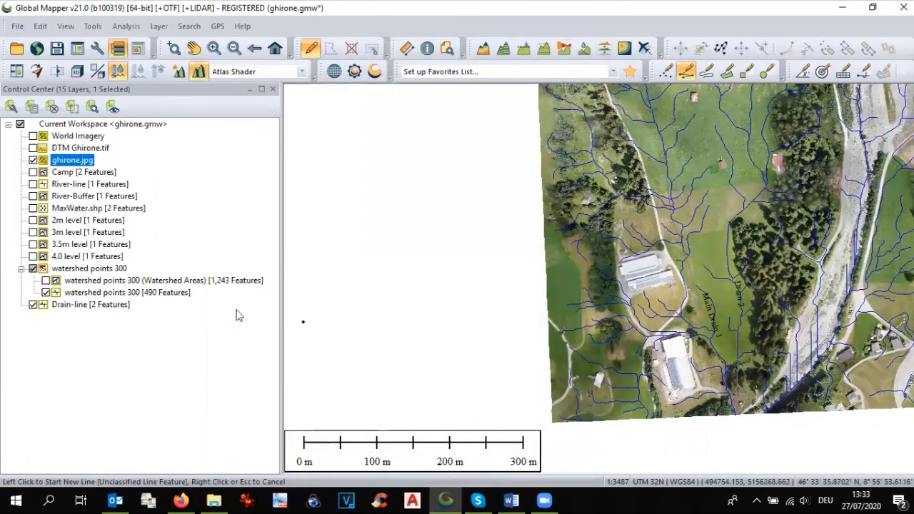
Hide the watershed stream lines, check the two drains on their own, and display the ghirone.jpg and DTM Ghirone.tif layers with them.
left_click(33, 161)
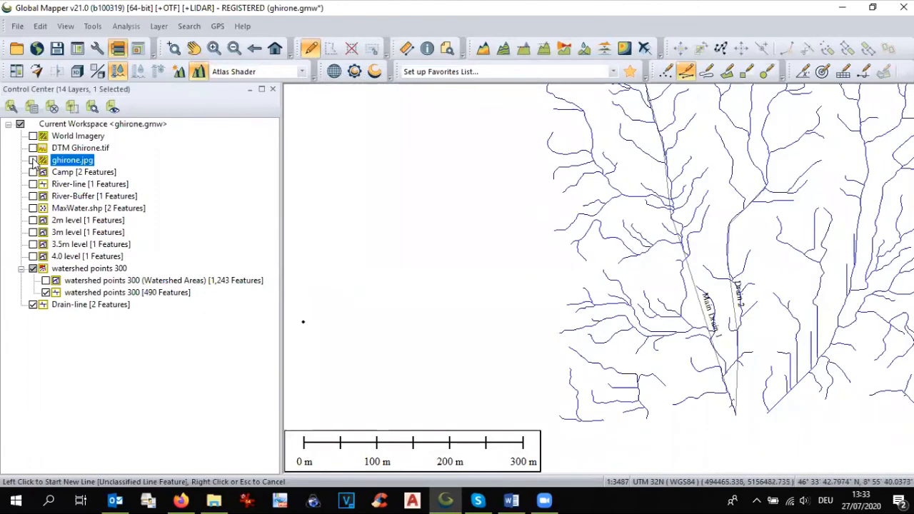
left_click(44, 294)
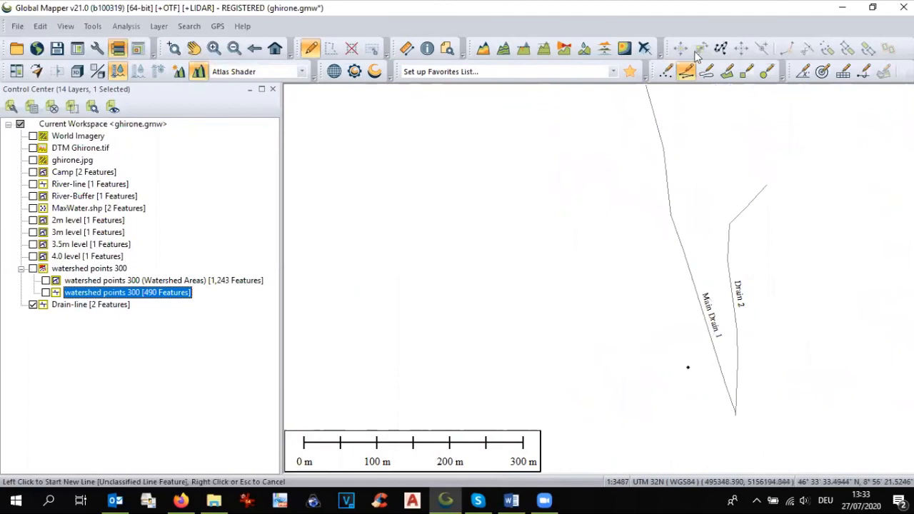
scroll(464, 286, "down", 1)
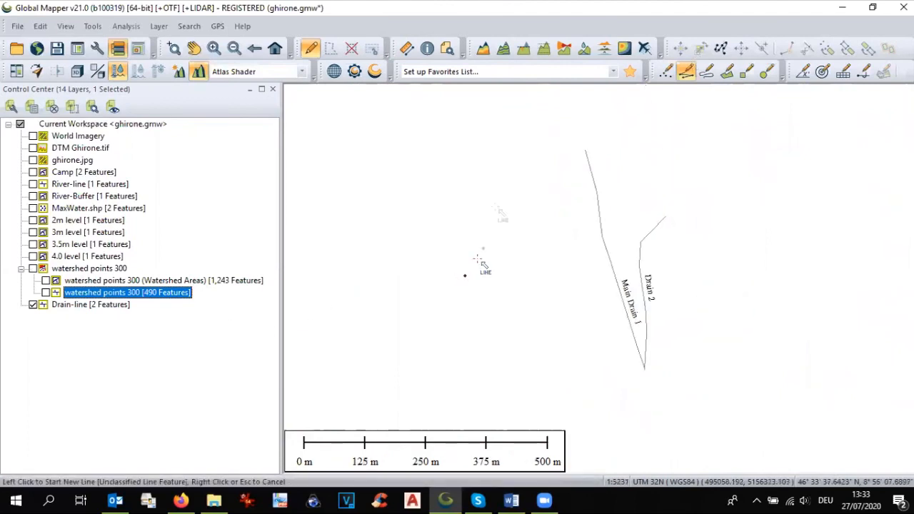
scroll(504, 185, "up", 1)
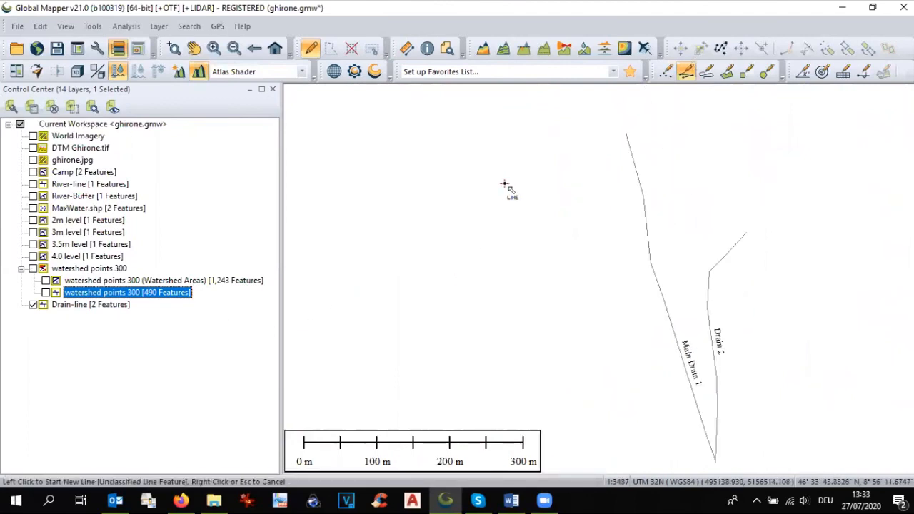
left_click(33, 160)
left_click(33, 148)
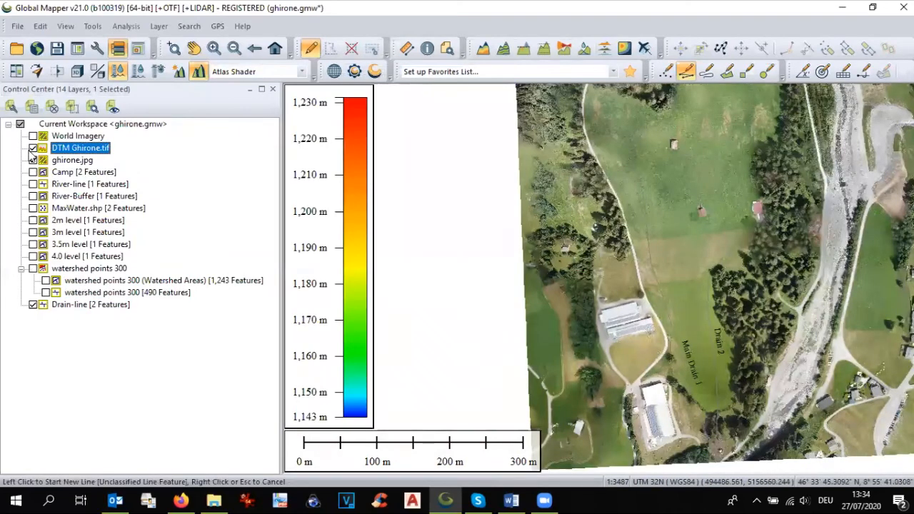
Style all features of the Drain-line layer with the same solid black line, 4 pixels wide.
double_click(72, 306)
left_click(382, 66)
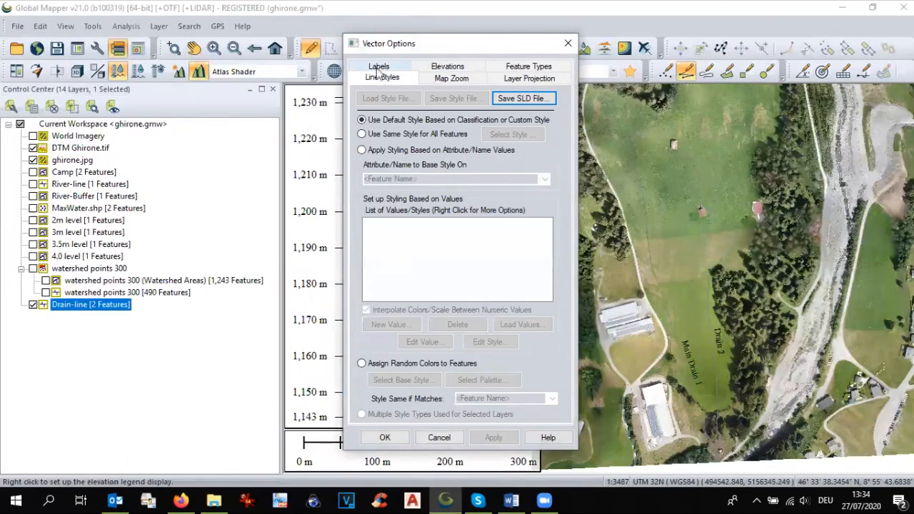
left_click(370, 135)
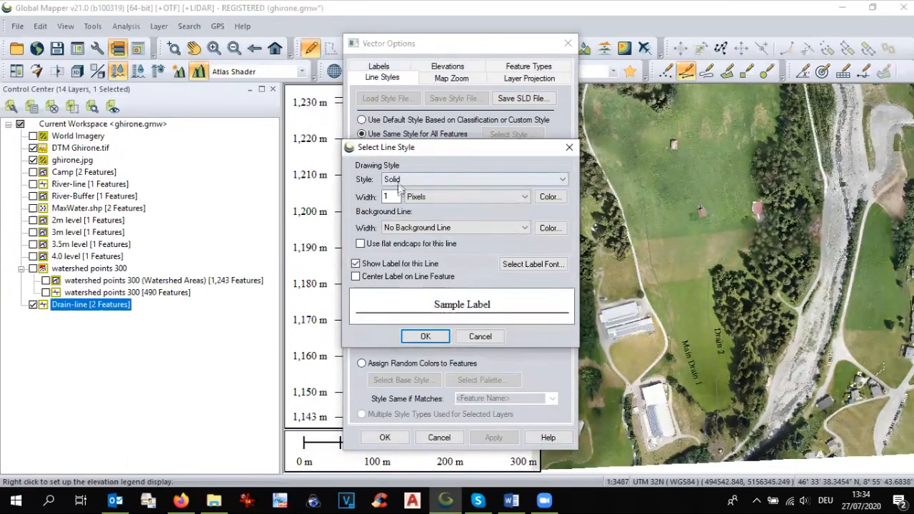
double_click(391, 197)
type("4")
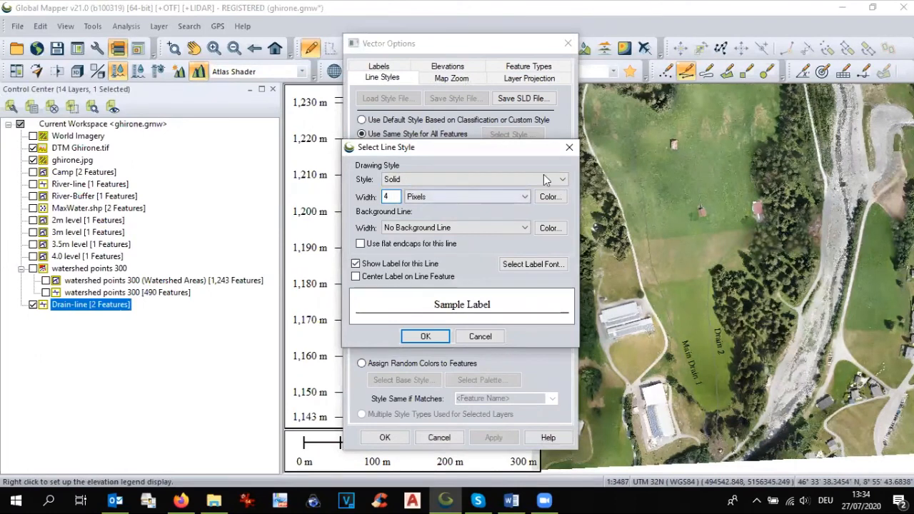
left_click(550, 197)
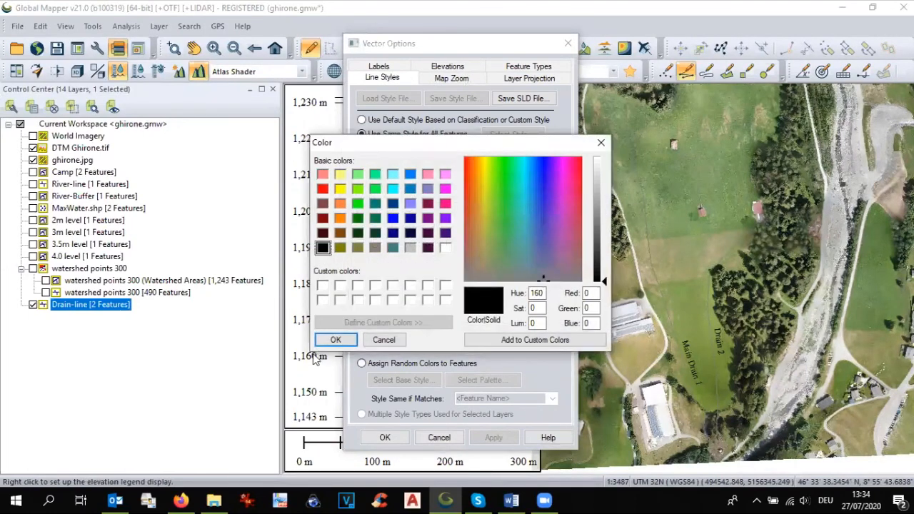
left_click(330, 340)
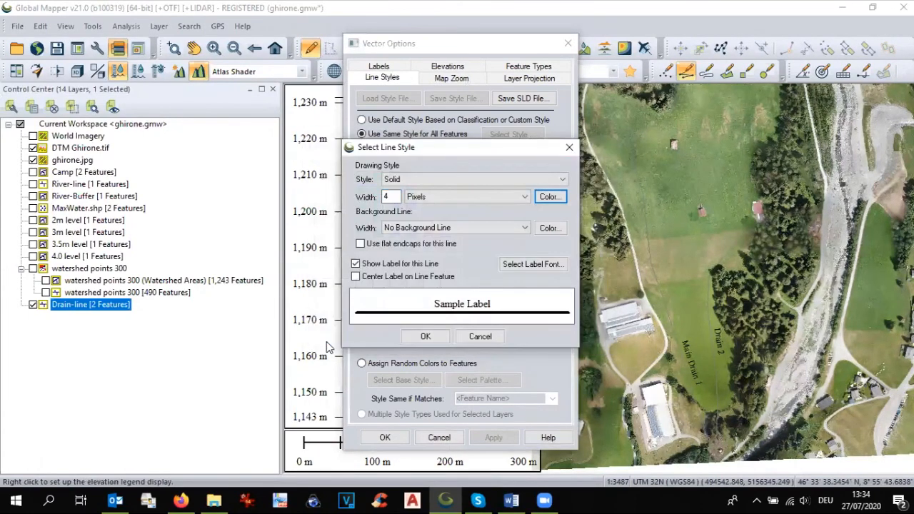
left_click(426, 337)
left_click(384, 438)
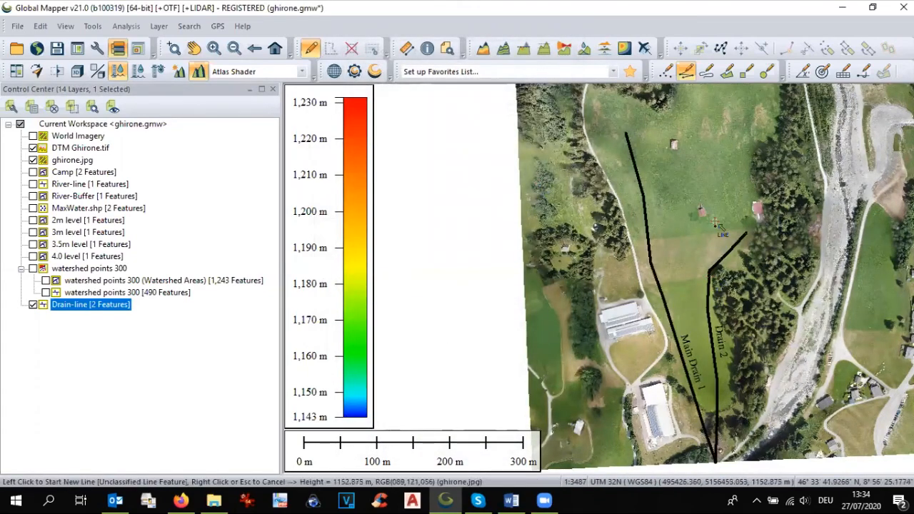
Query the feature information of Main Drain 1 and Drain 2 to compare their lengths, and close it.
scroll(714, 229, "down", 1)
scroll(720, 312, "up", 1)
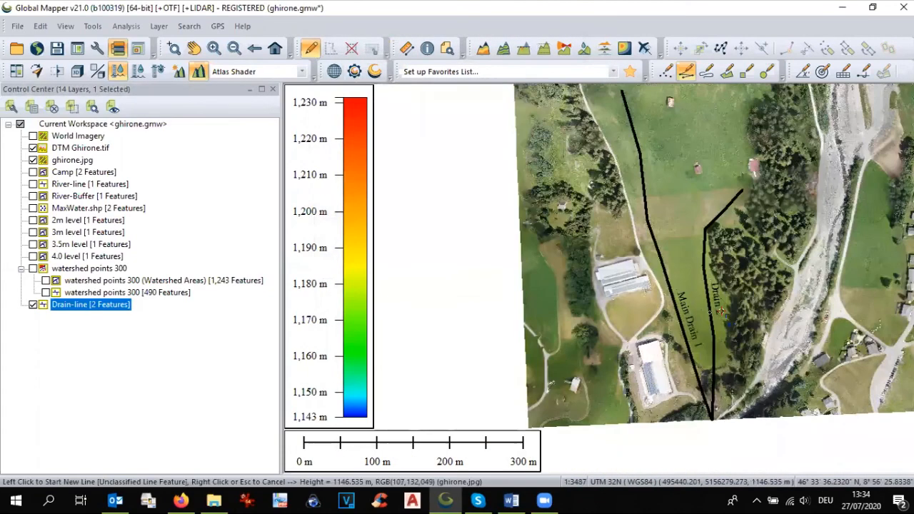
scroll(719, 312, "down", 1)
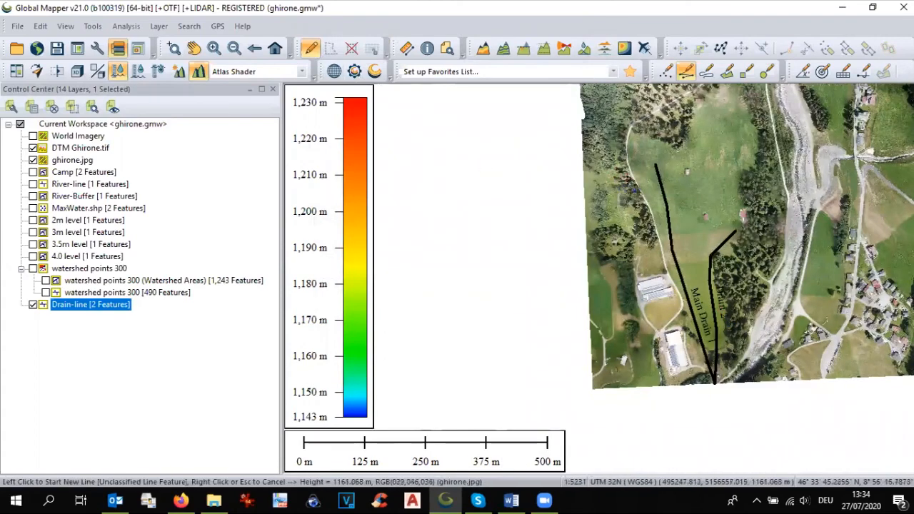
key("i")
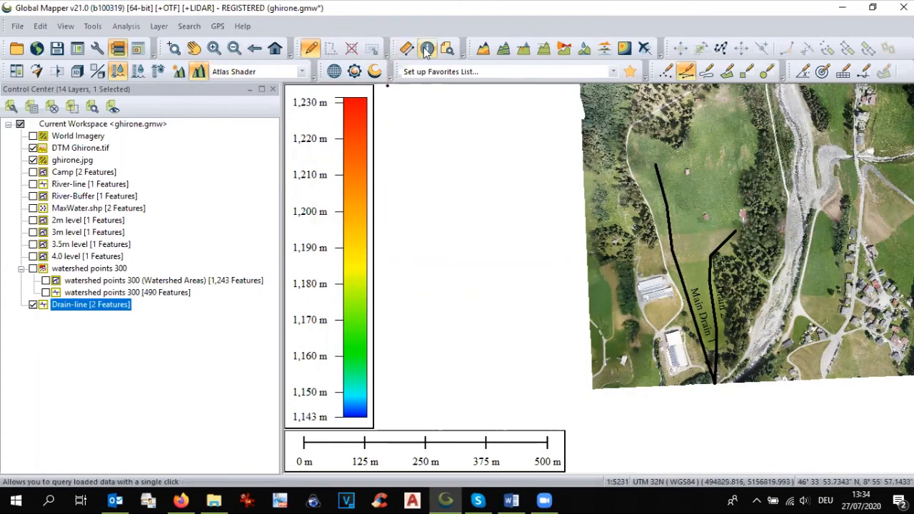
left_click(669, 214)
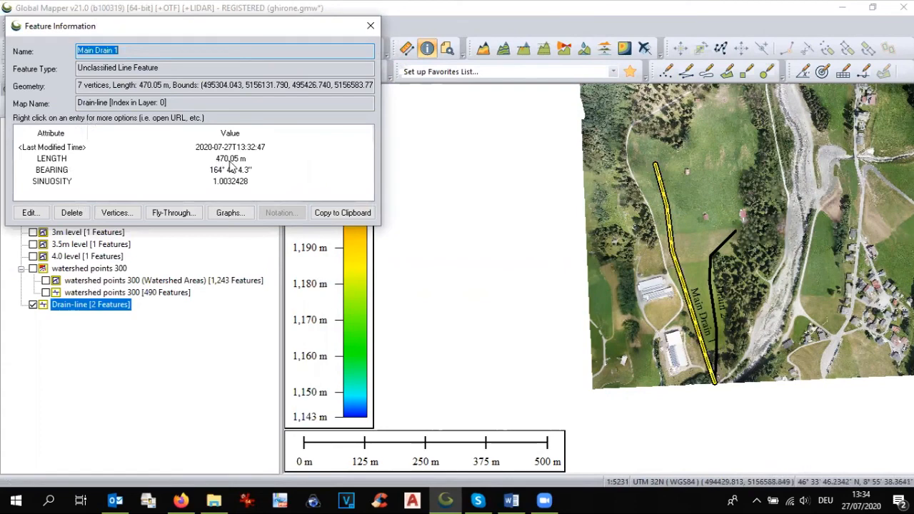
left_click(729, 247)
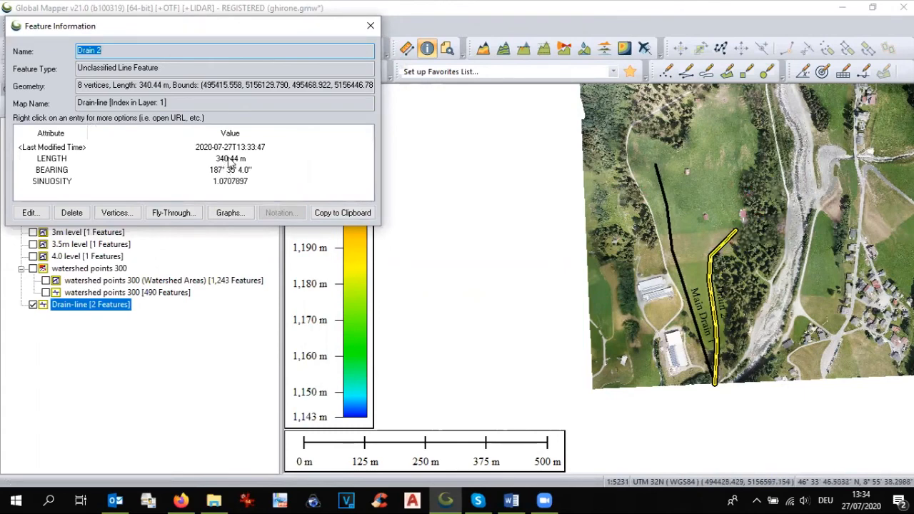
left_click(670, 203)
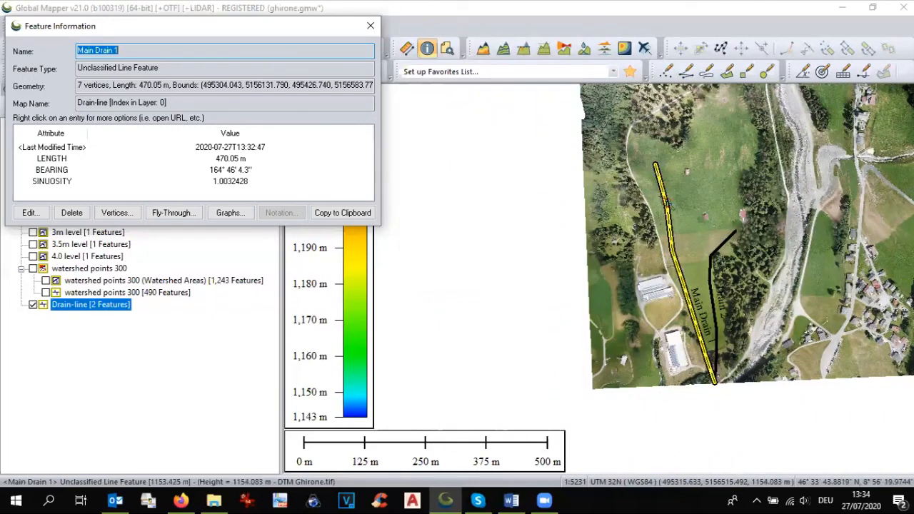
left_click(722, 241)
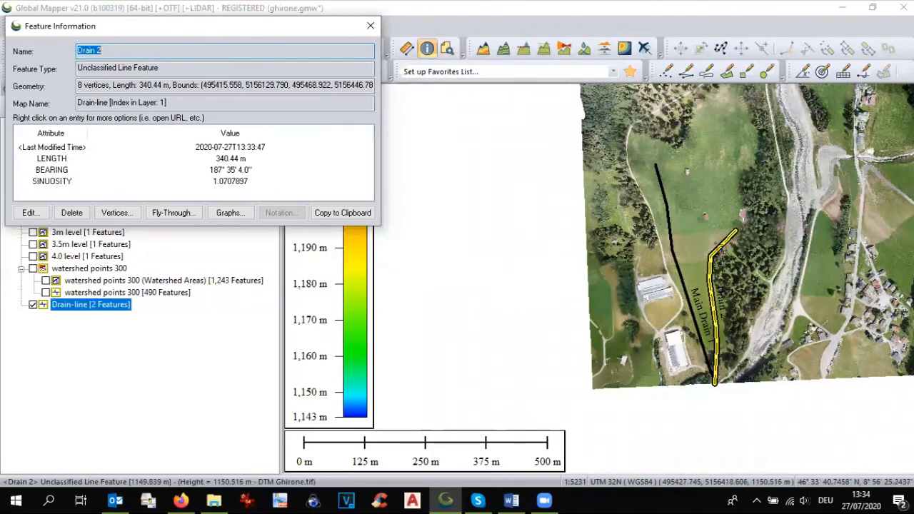
left_click(370, 26)
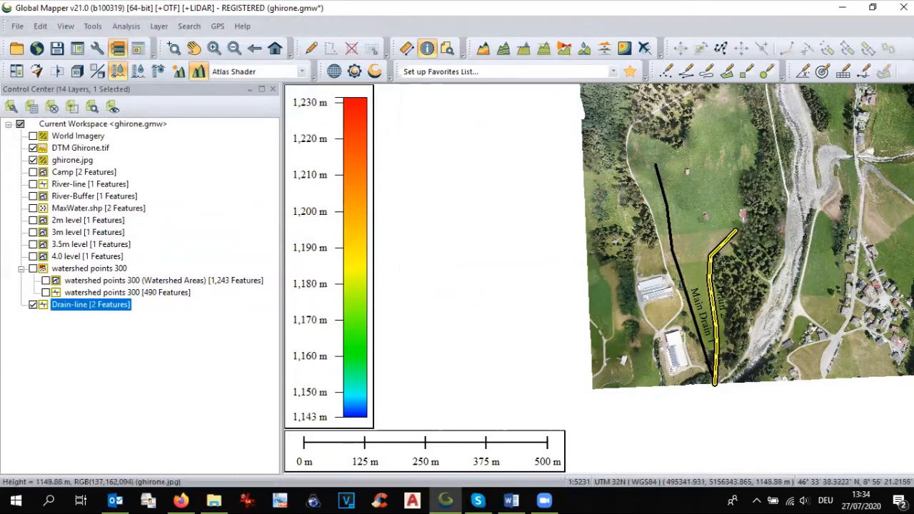
Generate a path profile about 471 m long, tracing Main Drain 1 from its northern end to the southern terrain edge.
left_click(550, 74)
left_click(543, 49)
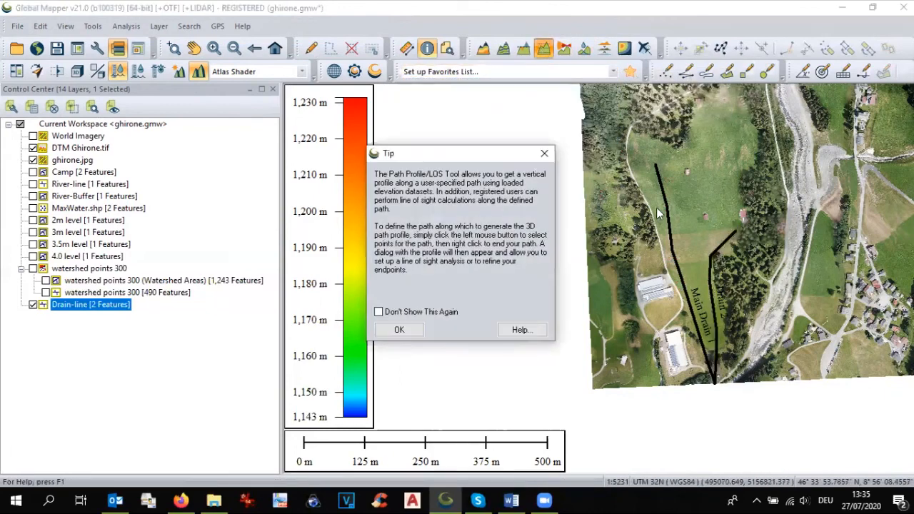
left_click(390, 330)
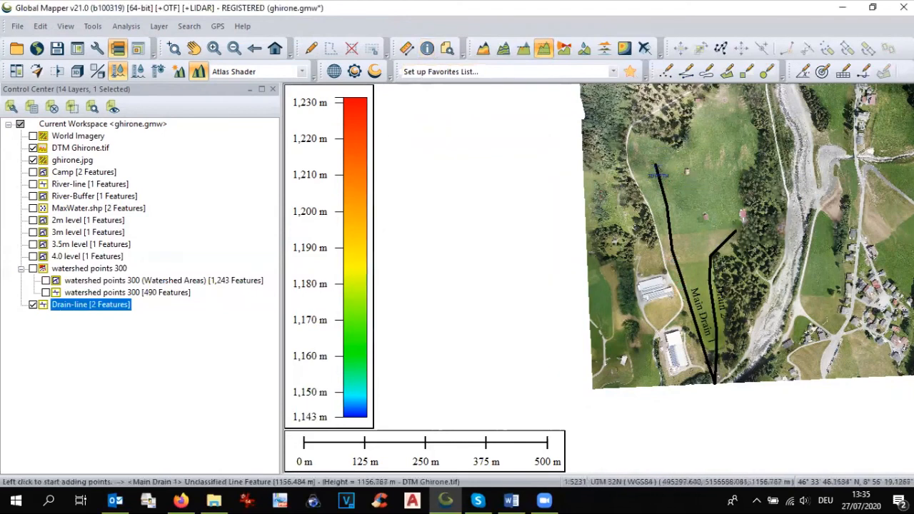
left_click(655, 166)
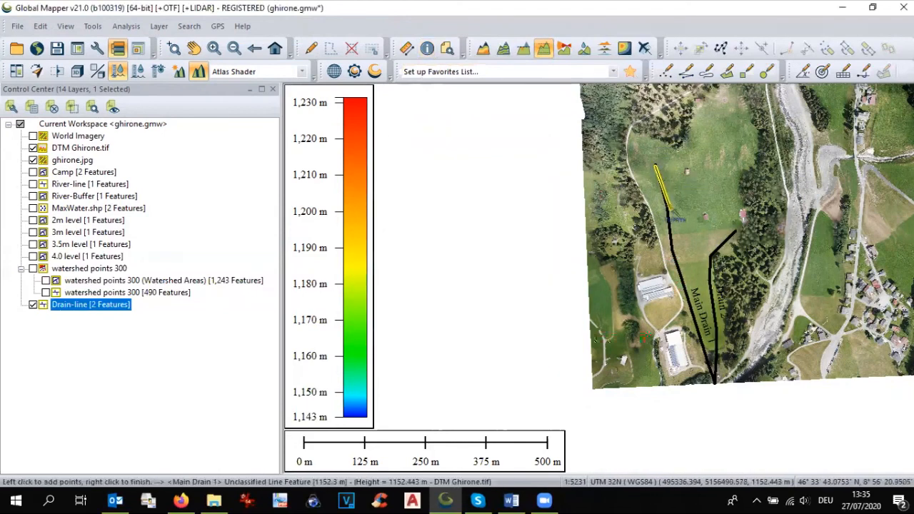
left_click(670, 206)
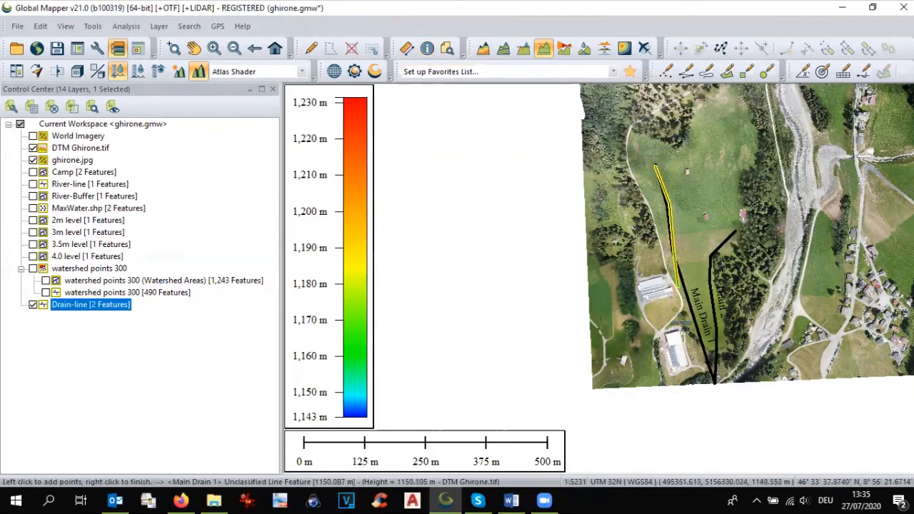
right_click(720, 390)
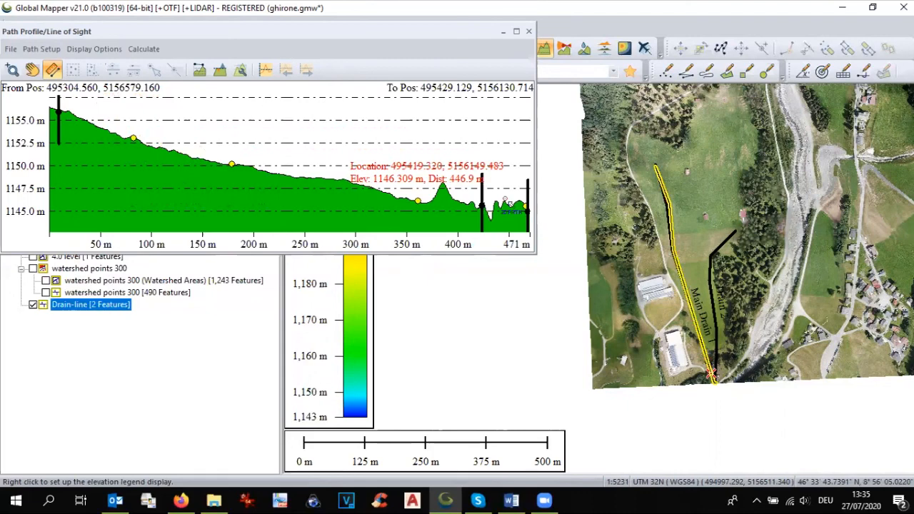
Measure the slope on the profile's upper section, about 160 m long, and the following section, about 180 m long, and close the profile.
left_click_drag(59, 111, 224, 169)
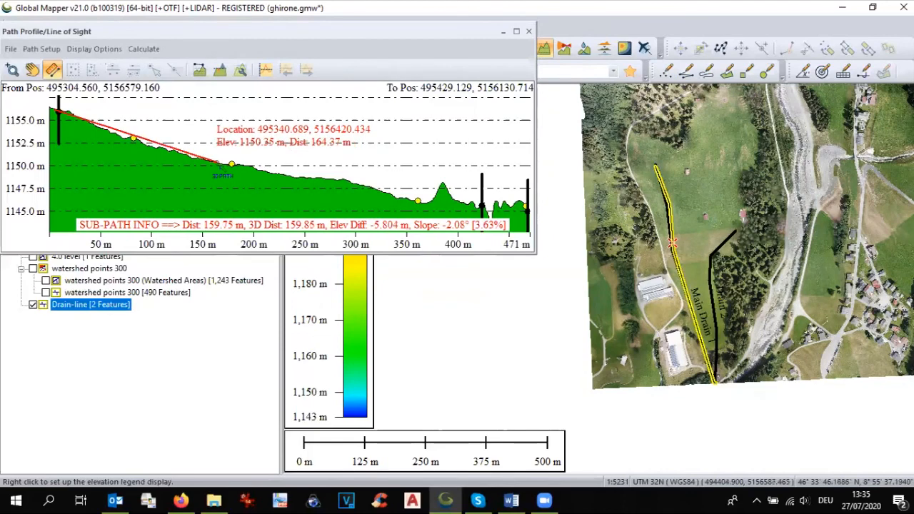
left_click_drag(224, 162, 411, 200)
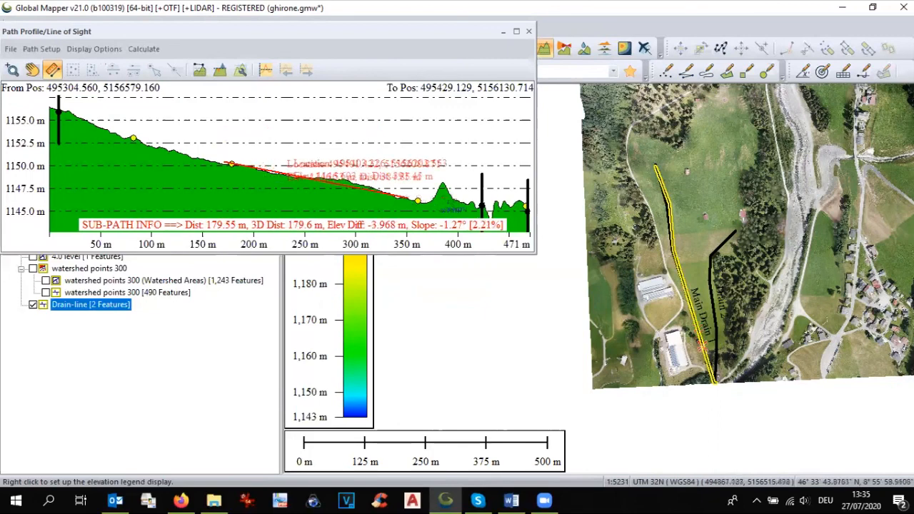
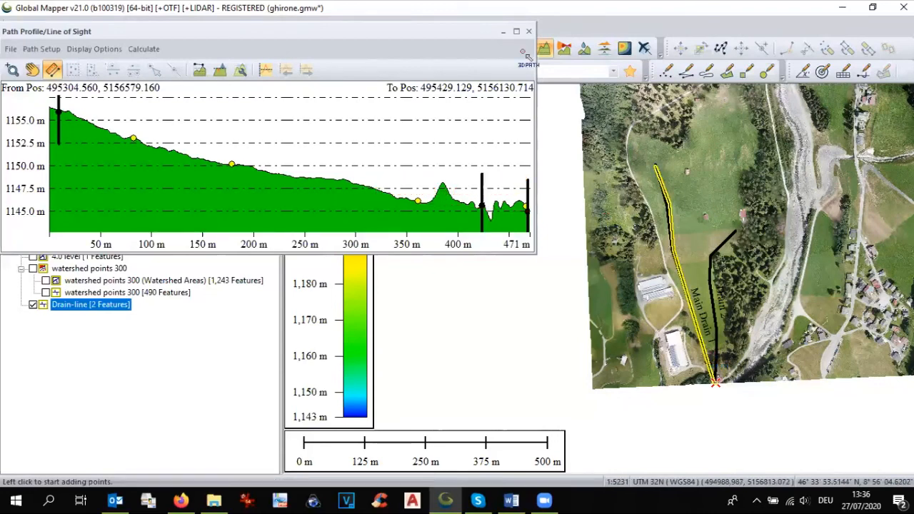
left_click(528, 32)
Show the watershed points 300 layer briefly to compare it with the drain lines, and hide it again.
scroll(713, 343, "down", 1)
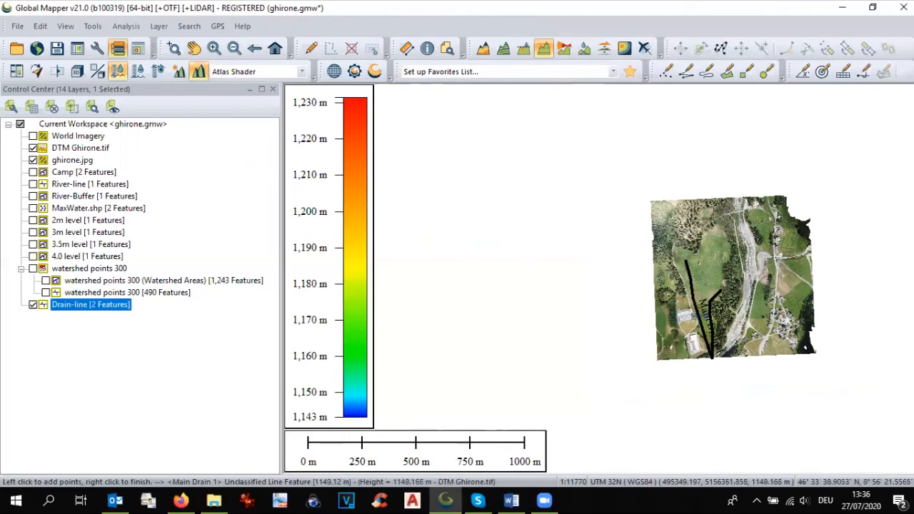
left_click(33, 268)
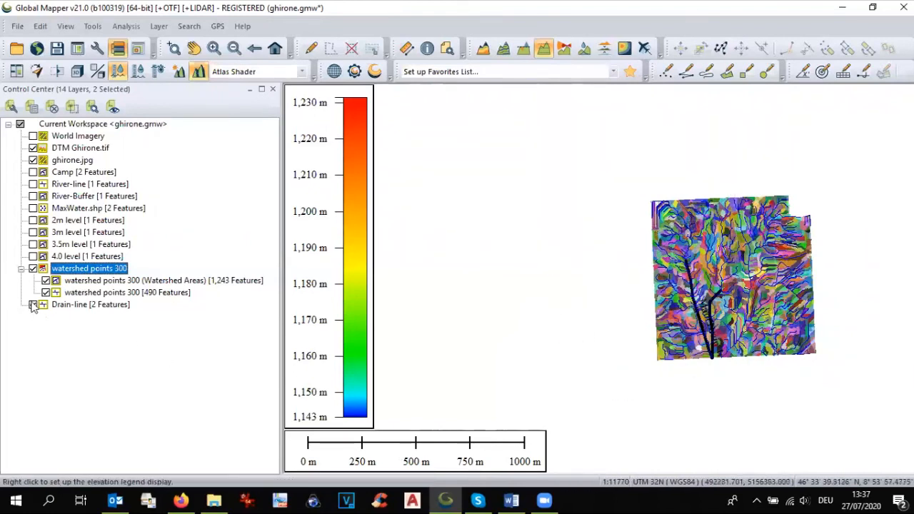
left_click(33, 268)
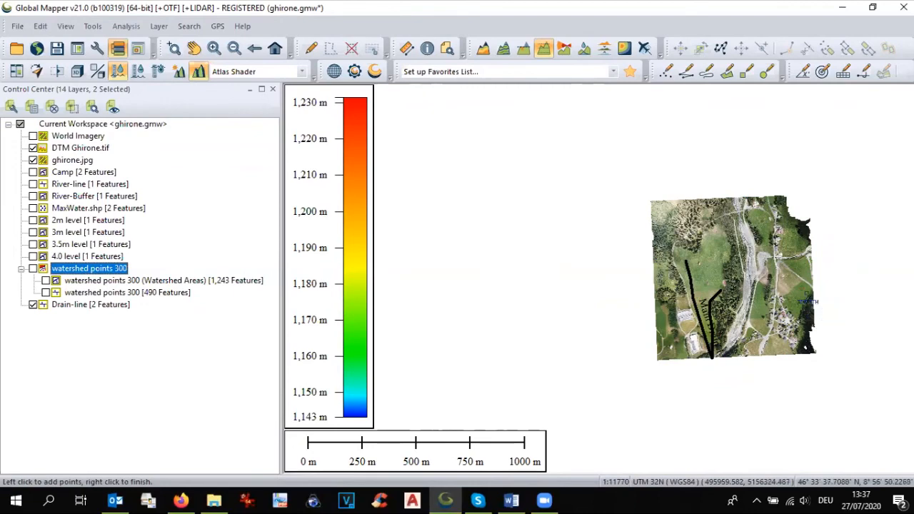
Hide the Drain-line and ghirone.jpg layers, leaving only DTM Ghirone.tif displayed.
scroll(782, 288, "up", 1)
scroll(781, 288, "up", 1)
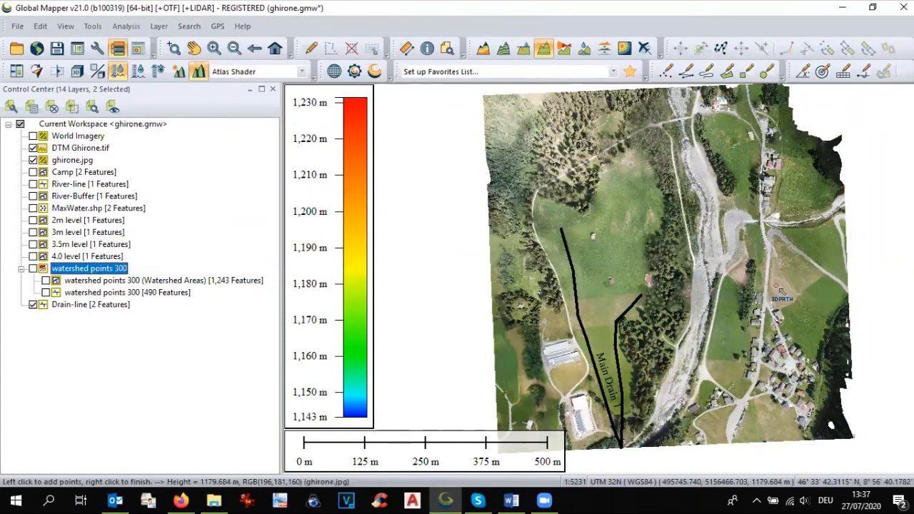
scroll(780, 288, "down", 1)
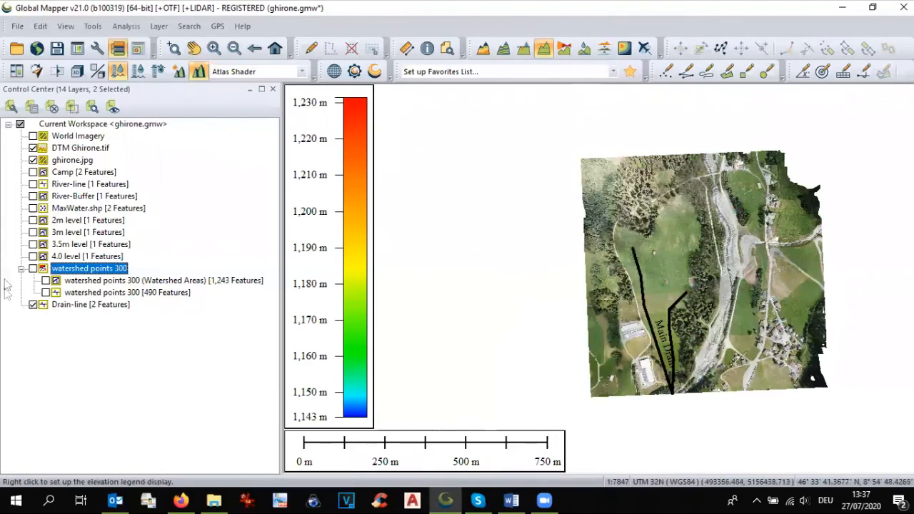
left_click(32, 305)
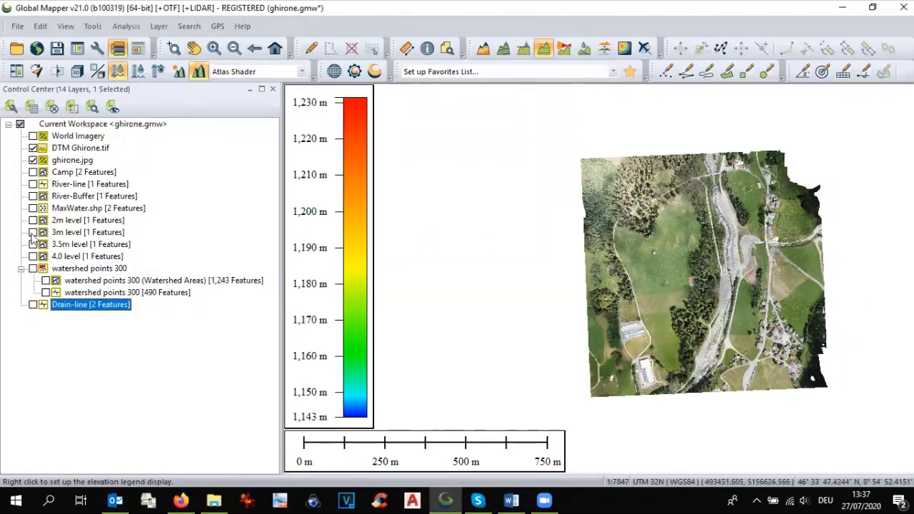
left_click(33, 160)
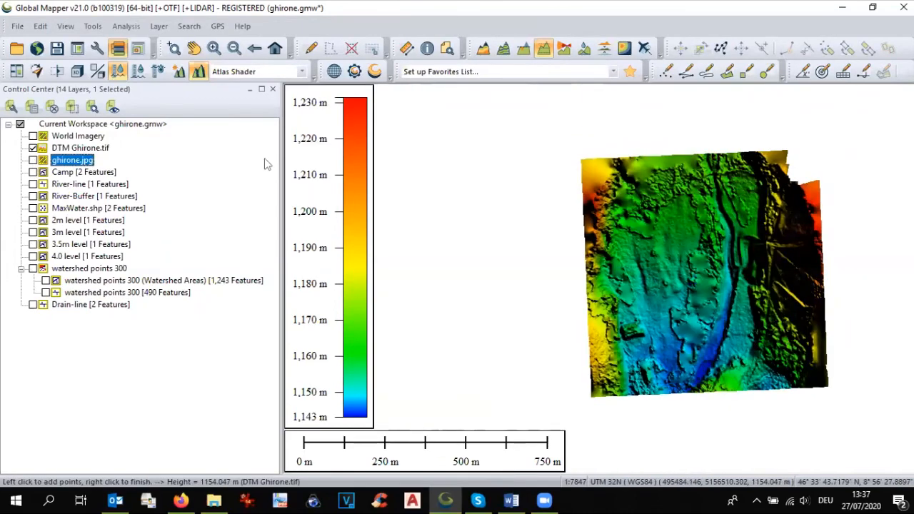
View the DTM Ghirone terrain in 3D and close the 3D view.
left_click(77, 71)
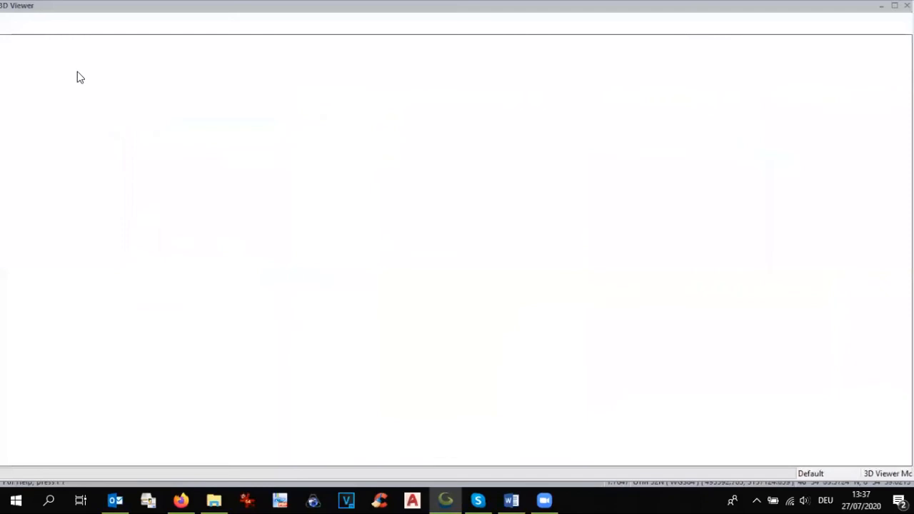
scroll(495, 305, "up", 4)
left_click_drag(519, 335, 452, 246)
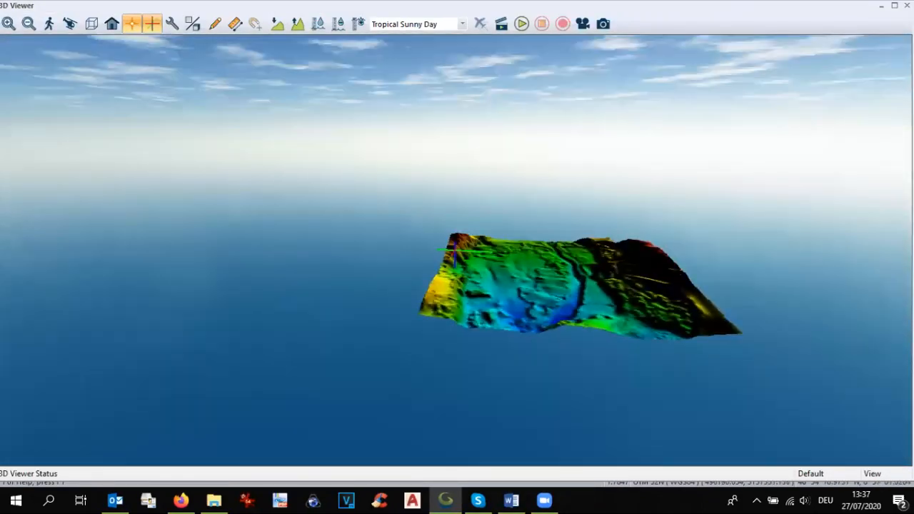
left_click(907, 5)
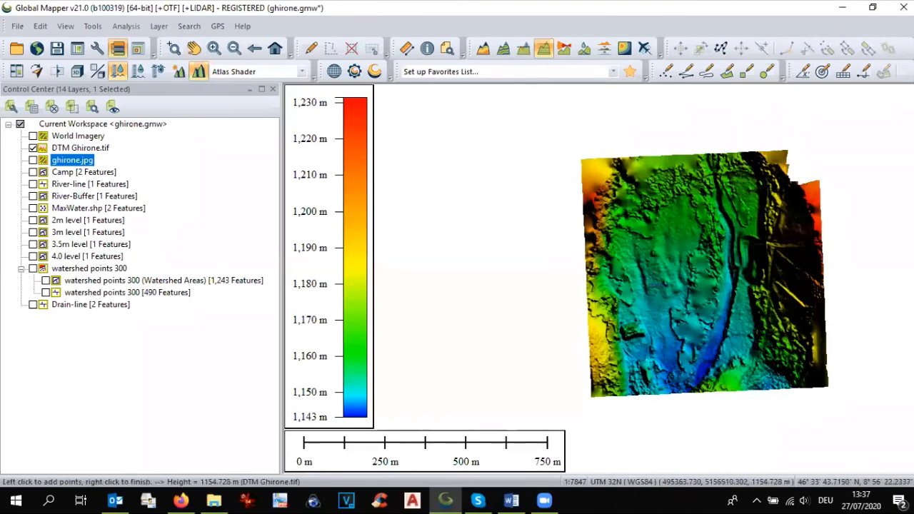
Download SRTM Worldwide Elevation Data for a wider area around the DTM and place that layer beneath DTM Ghirone in the drawing order.
scroll(662, 275, "down", 1)
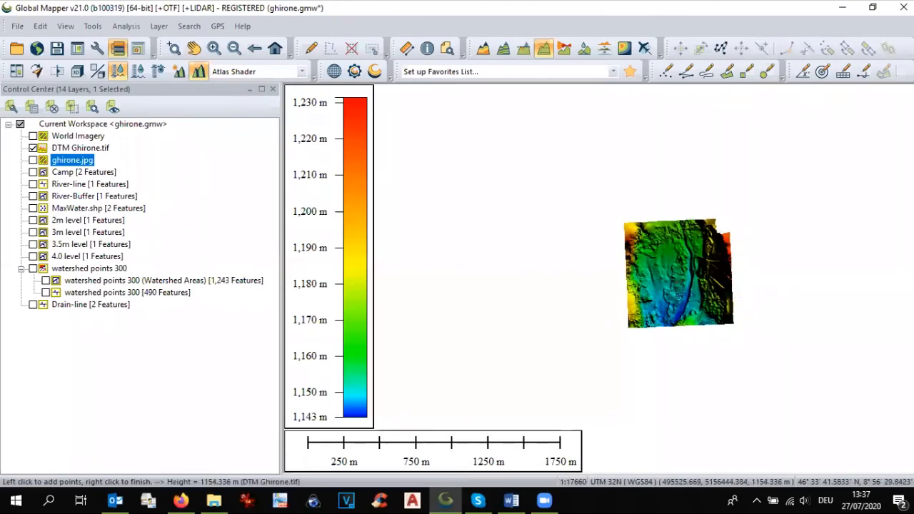
left_click(36, 50)
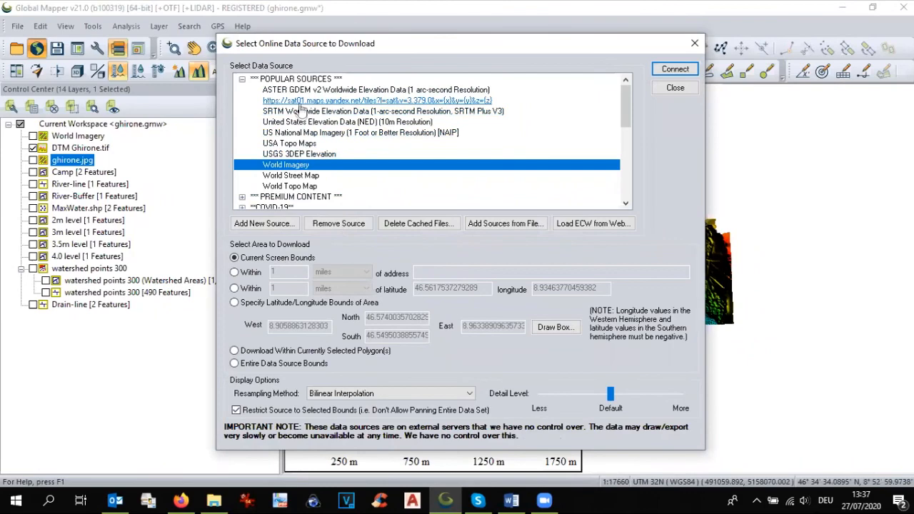
left_click(303, 112)
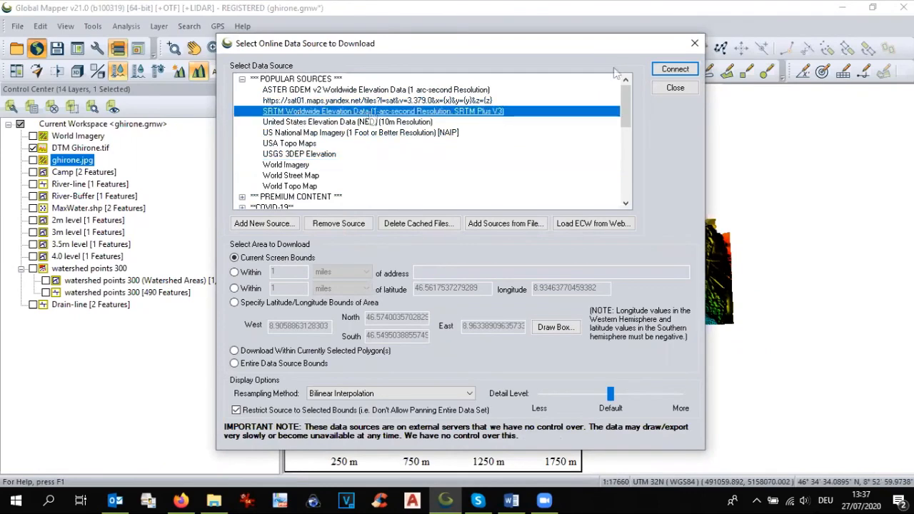
left_click(674, 70)
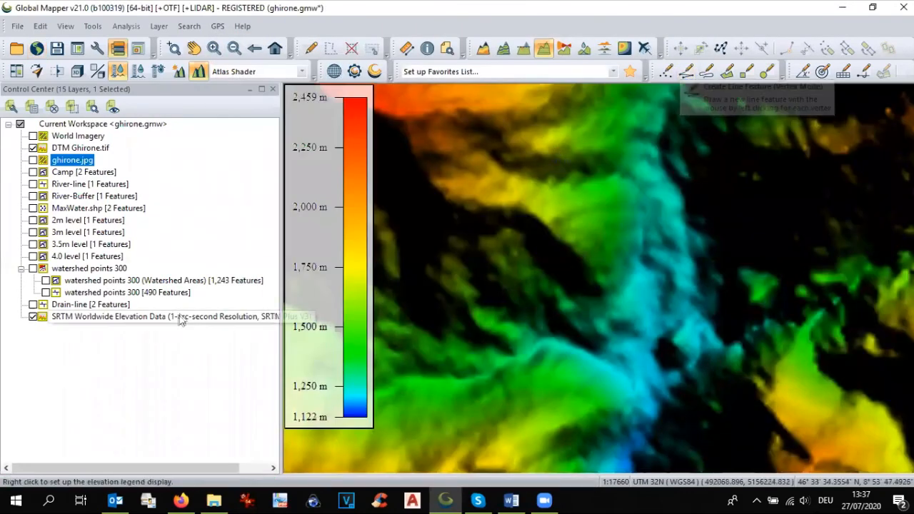
left_click_drag(110, 321, 137, 150)
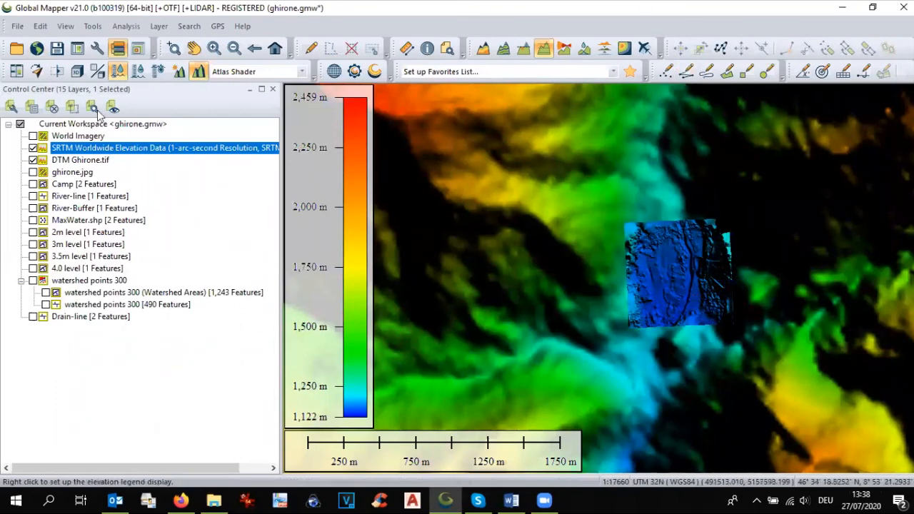
Examine in 3D how the DTM Ghirone terrain fits into the surrounding SRTM terrain, from several angles and distances.
left_click(77, 71)
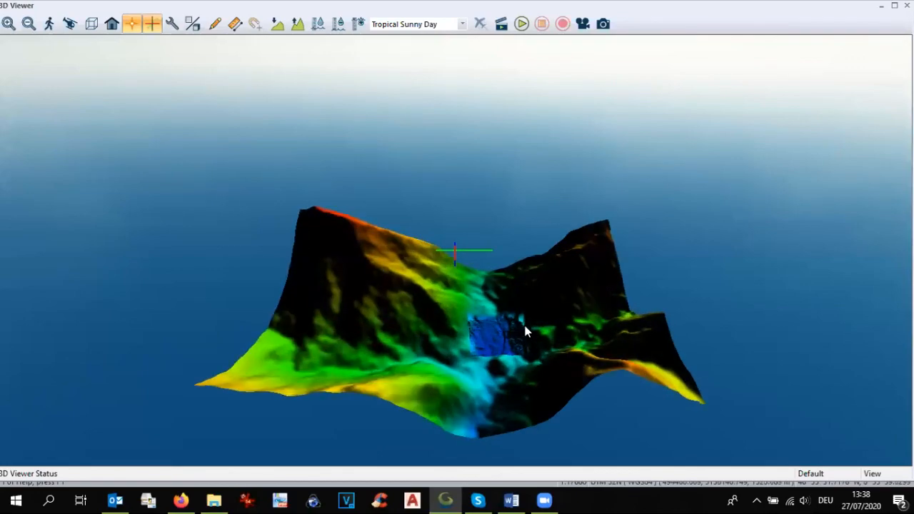
left_click_drag(525, 330, 465, 90)
scroll(501, 406, "up", 4)
left_click_drag(503, 405, 654, 432)
scroll(540, 387, "down", 4)
scroll(505, 367, "up", 2)
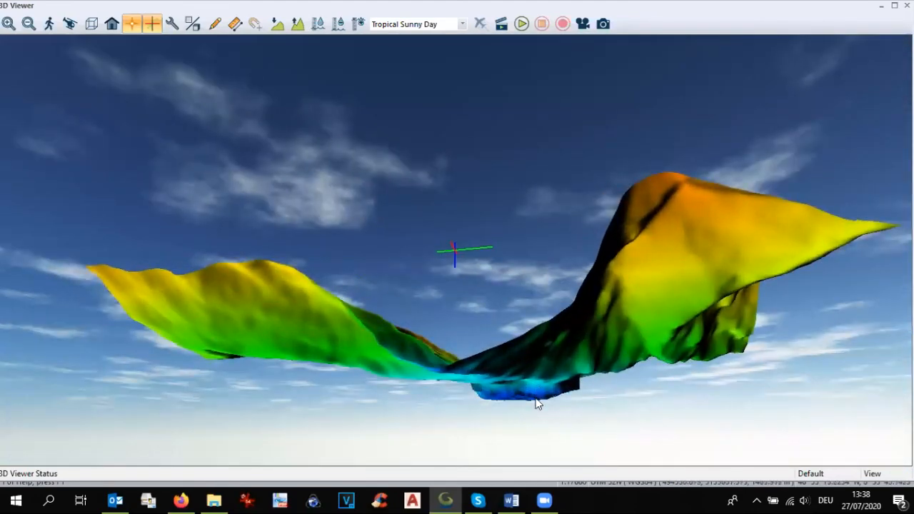
left_click_drag(537, 373, 576, 465)
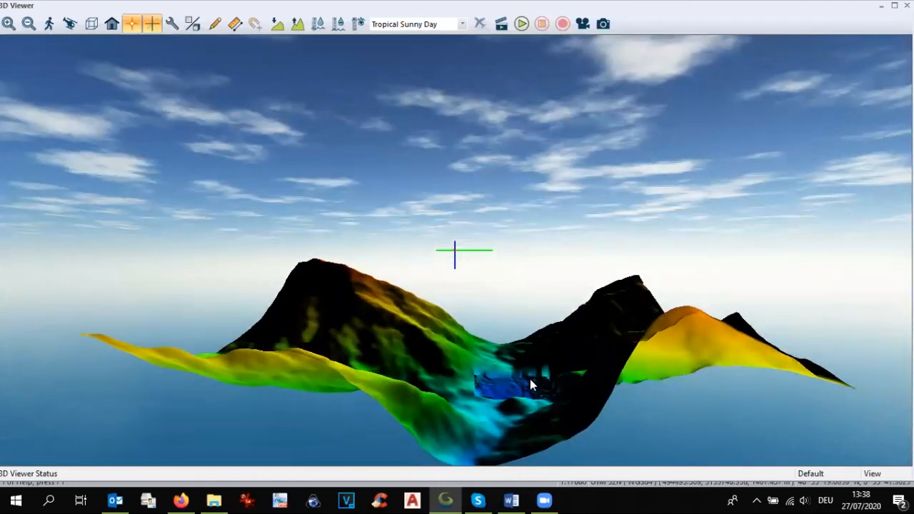
scroll(547, 328, "down", 3)
left_click_drag(549, 321, 535, 441)
scroll(487, 350, "up", 3)
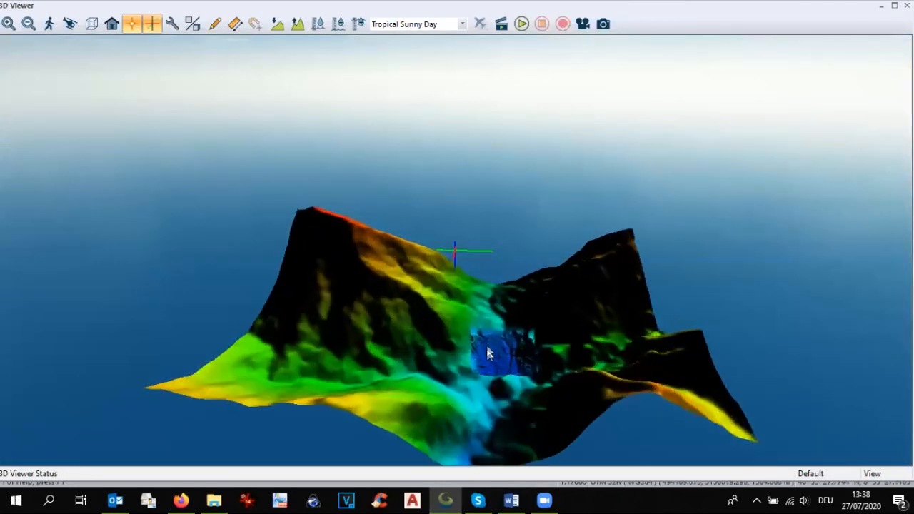
scroll(535, 394, "up", 2)
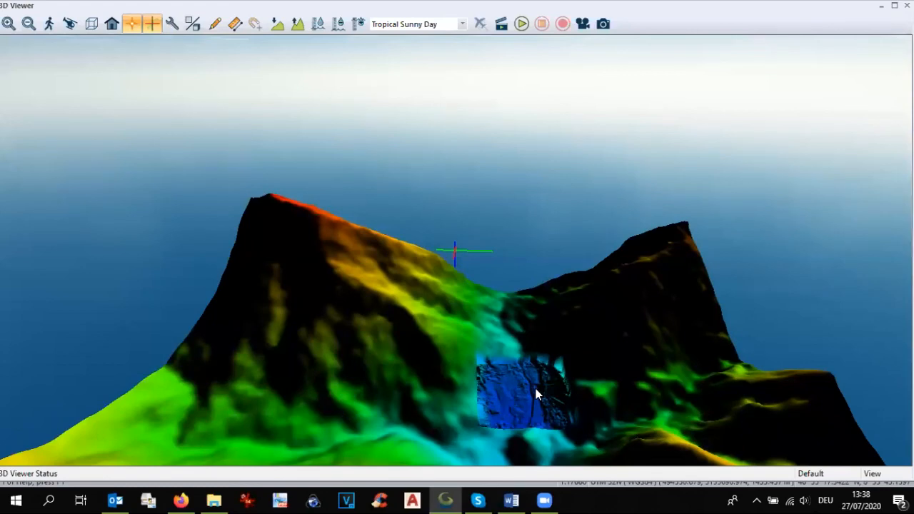
left_click_drag(532, 381, 544, 354)
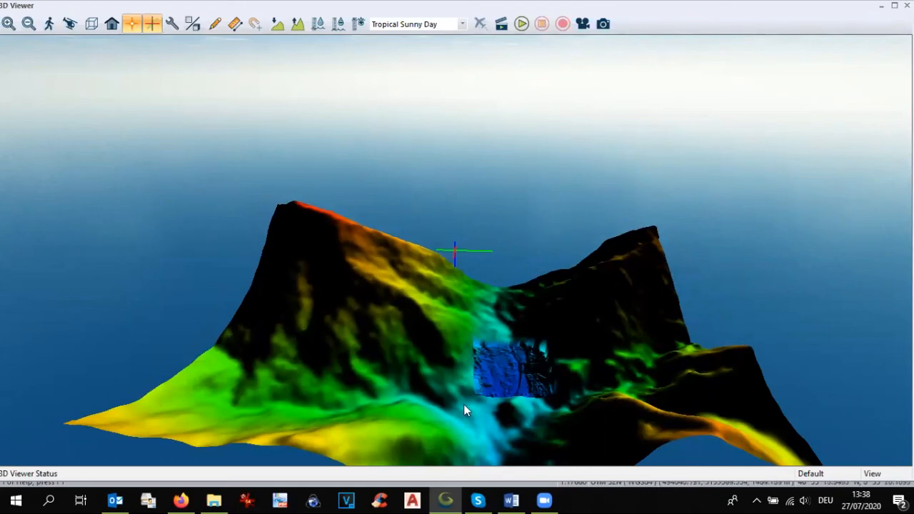
scroll(497, 407, "up", 2)
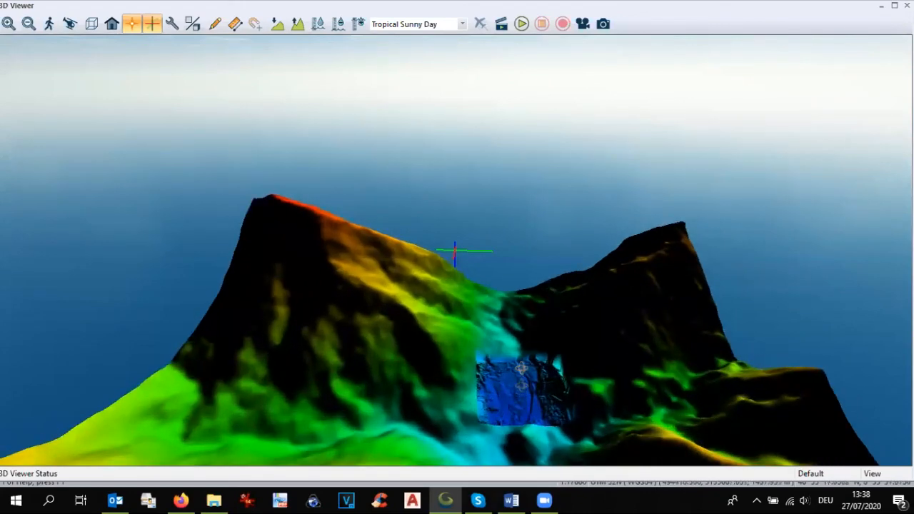
scroll(521, 386, "up", 3)
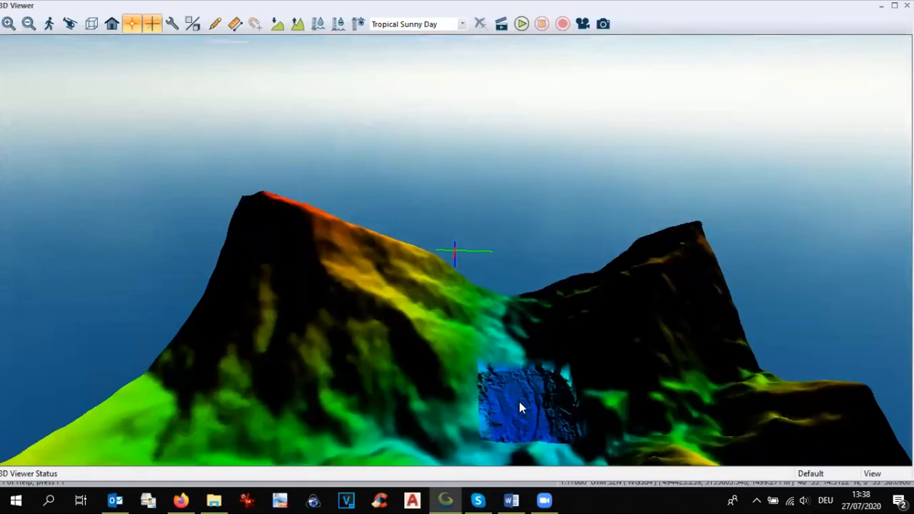
scroll(545, 320, "down", 1)
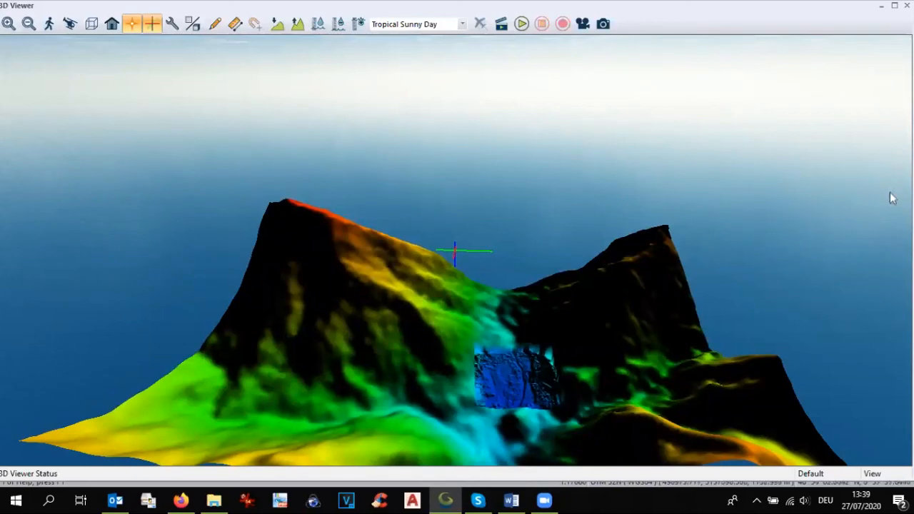
left_click(907, 5)
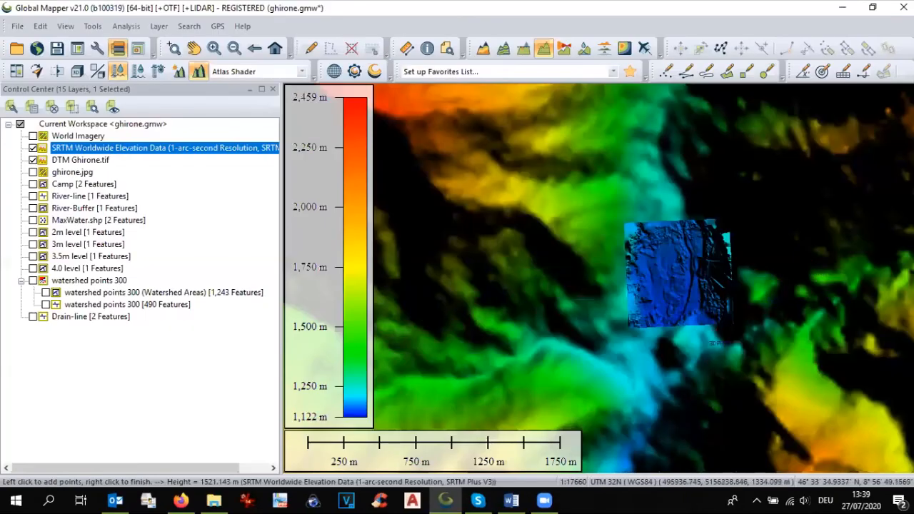
Create a point feature named A on the western side of the DTM, in a new layer called REFERENCE POINT.
scroll(701, 286, "up", 2)
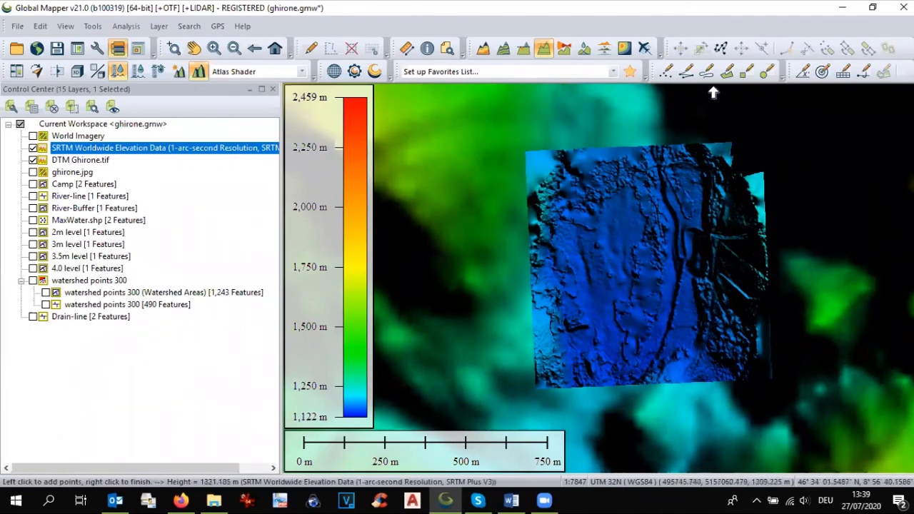
left_click(666, 71)
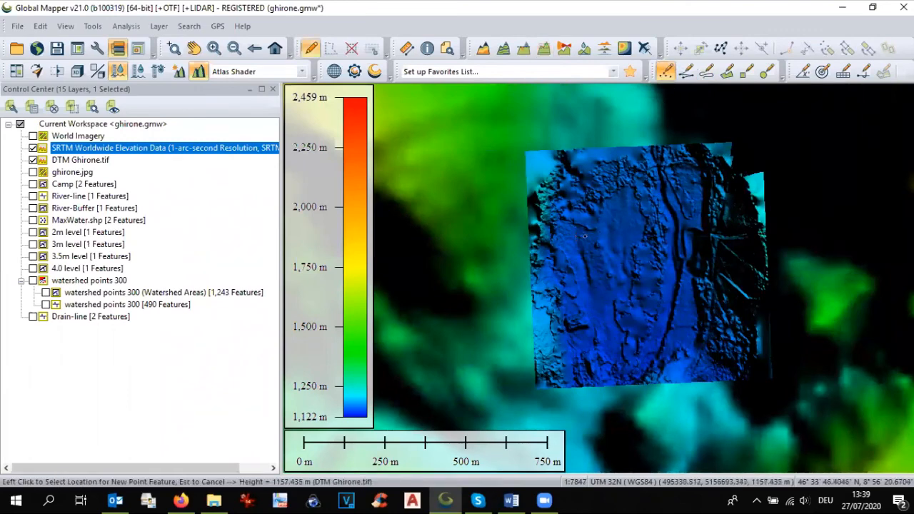
left_click(575, 239)
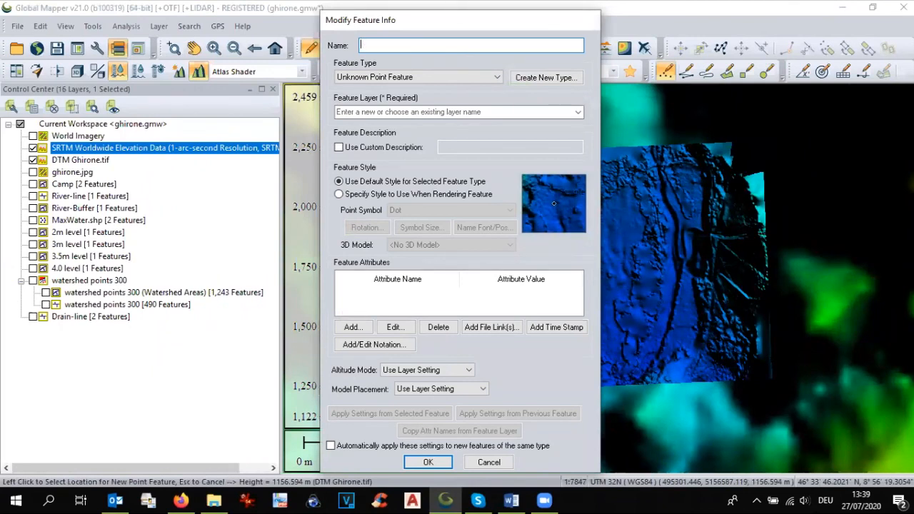
type("A")
left_click(448, 111)
type("REFERENCE POINT")
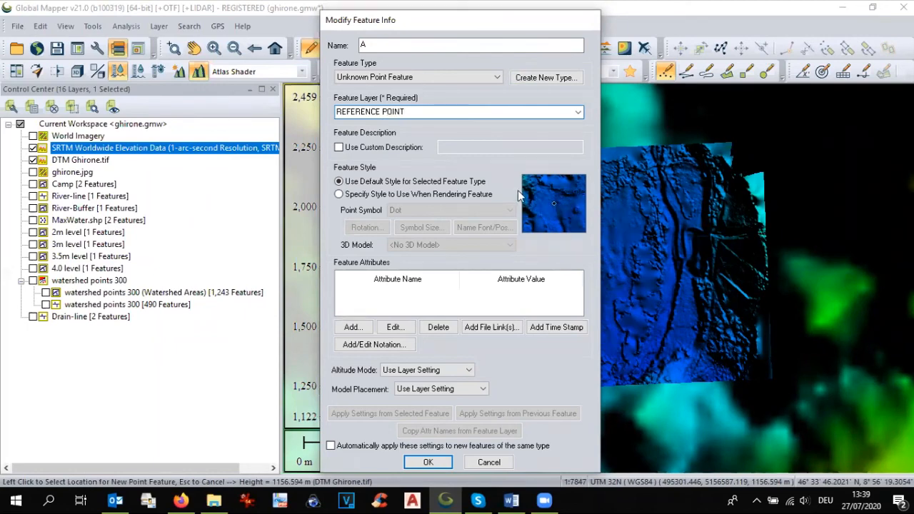
left_click(428, 463)
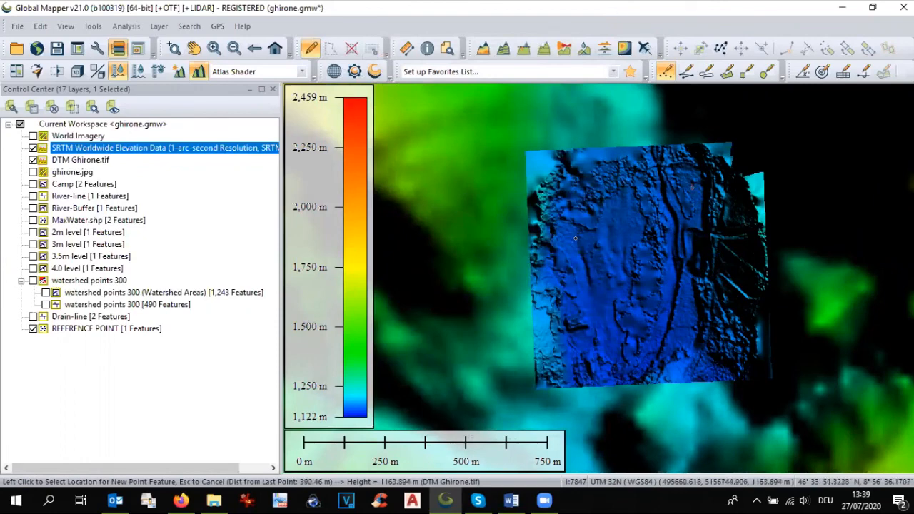
Add points B, C and D to the REFERENCE POINT layer in the northeast, southeast and southwest of the DTM.
left_click(575, 238)
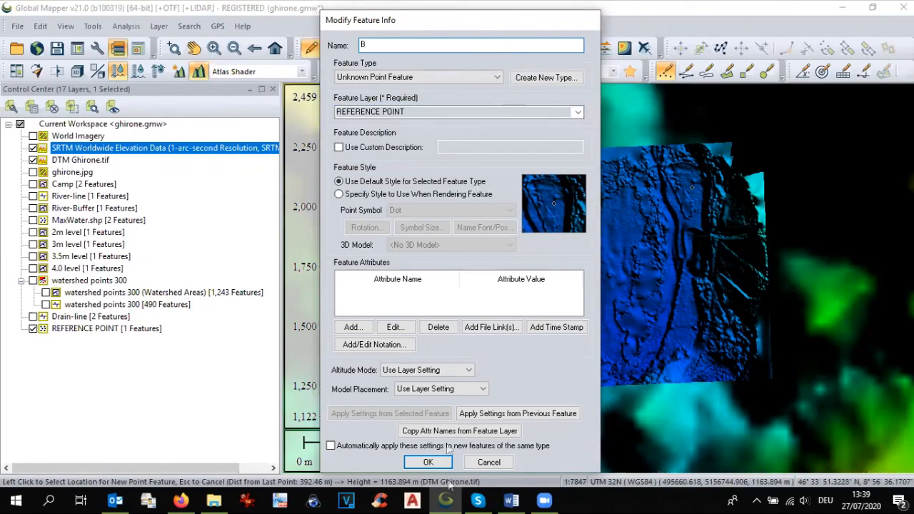
left_click(427, 462)
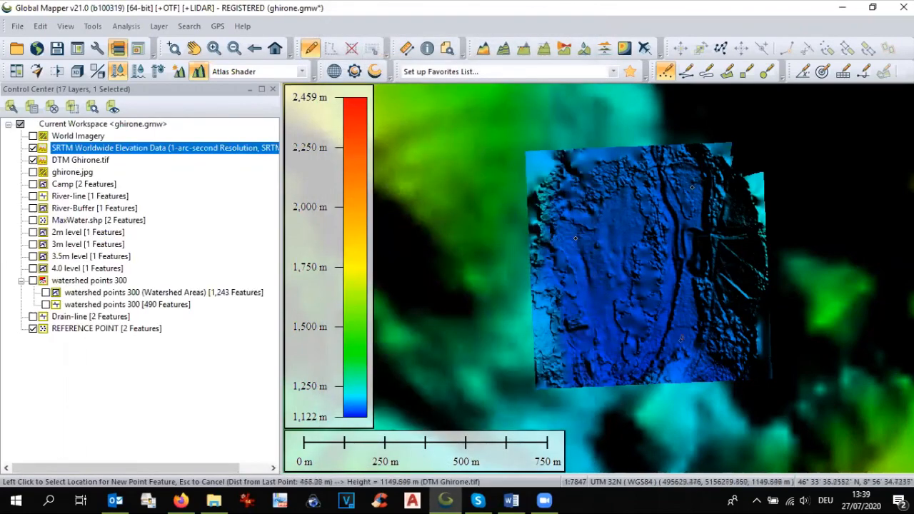
left_click(682, 335)
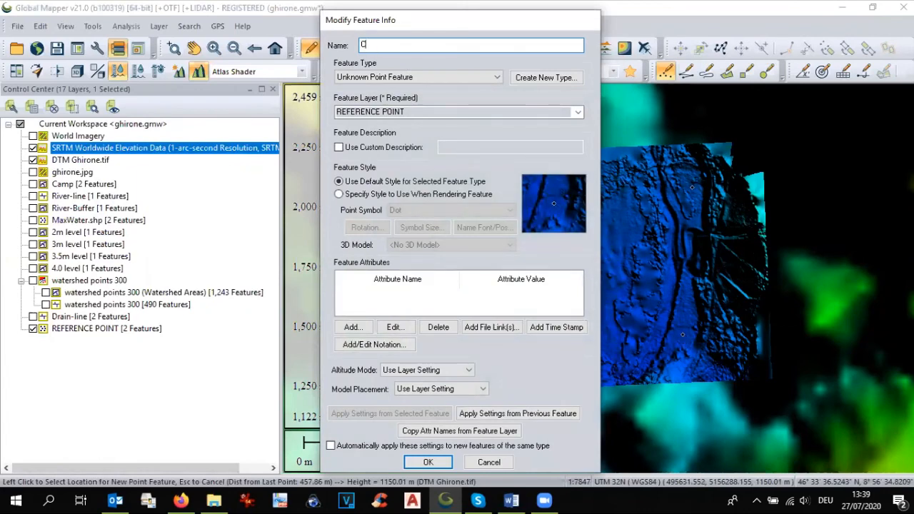
type("C")
left_click(428, 462)
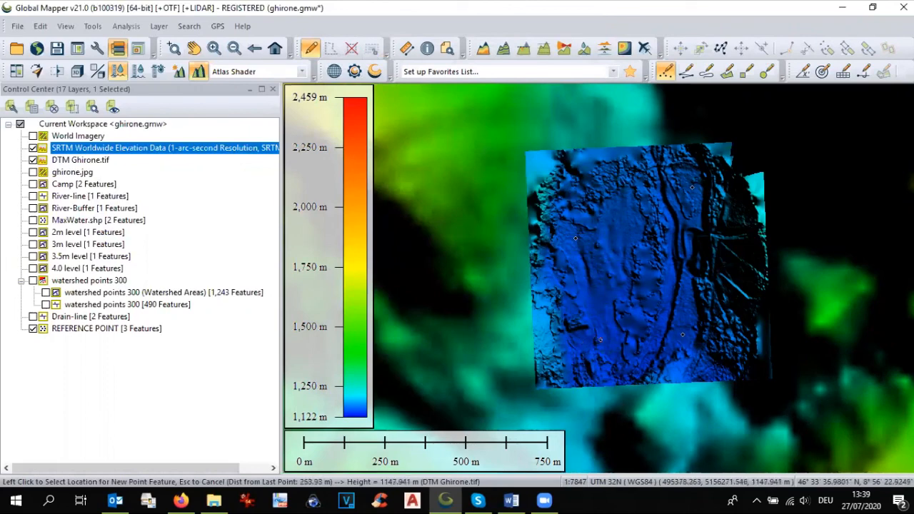
left_click(605, 337)
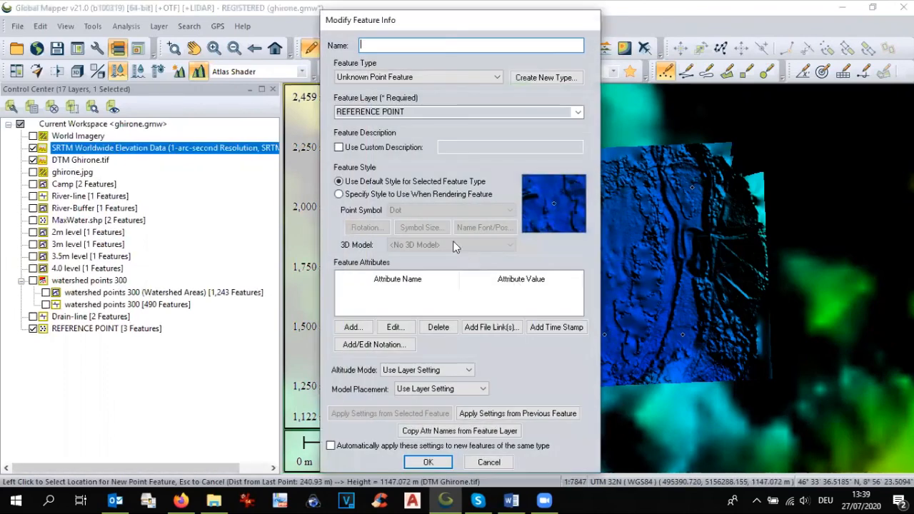
type("D")
left_click(429, 462)
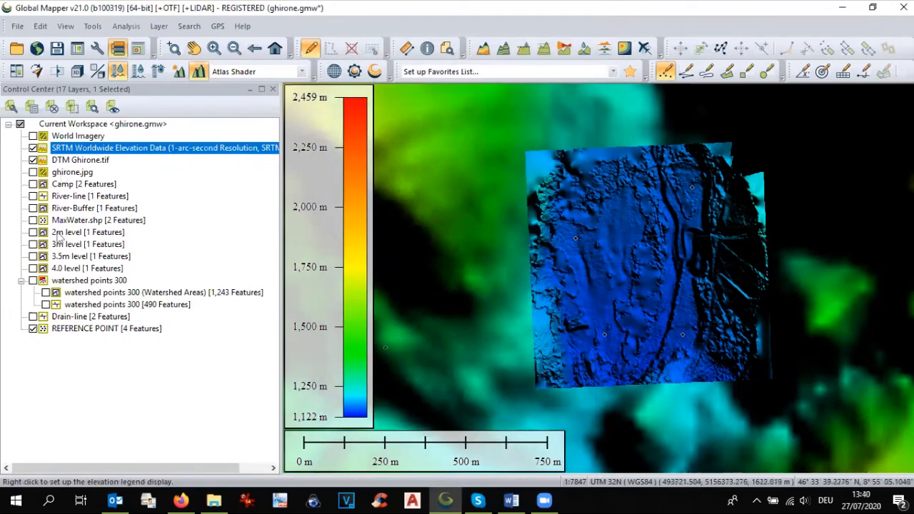
Hide the SRTM Worldwide Elevation Data layer and select all features in the REFERENCE POINT layer for editing.
left_click(33, 148)
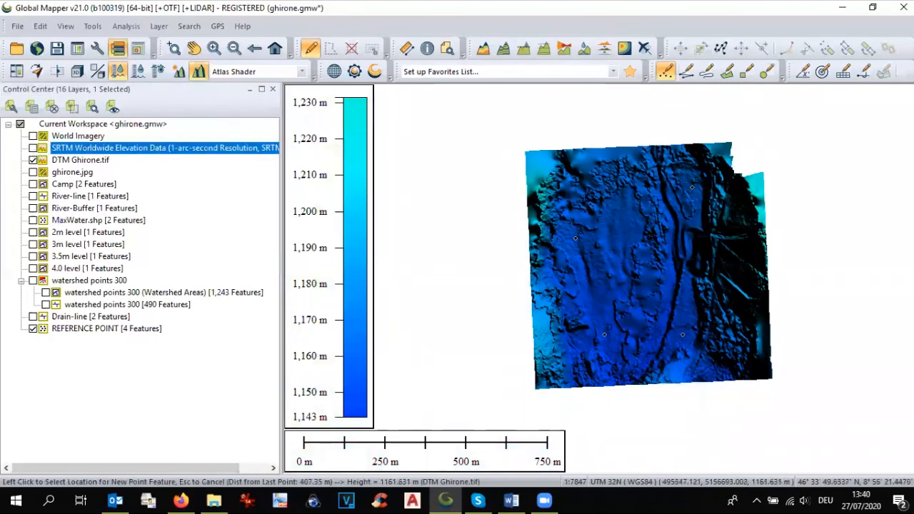
left_click(617, 343)
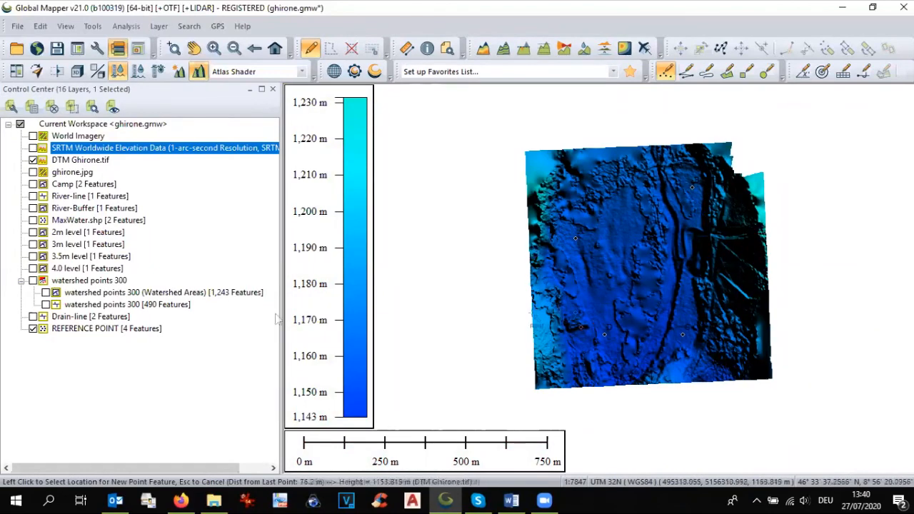
left_click(97, 330)
right_click(97, 330)
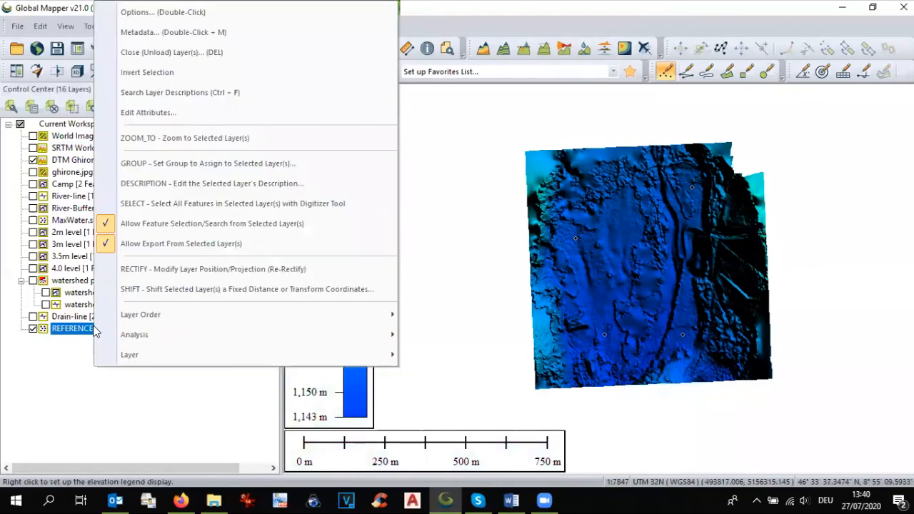
left_click(155, 207)
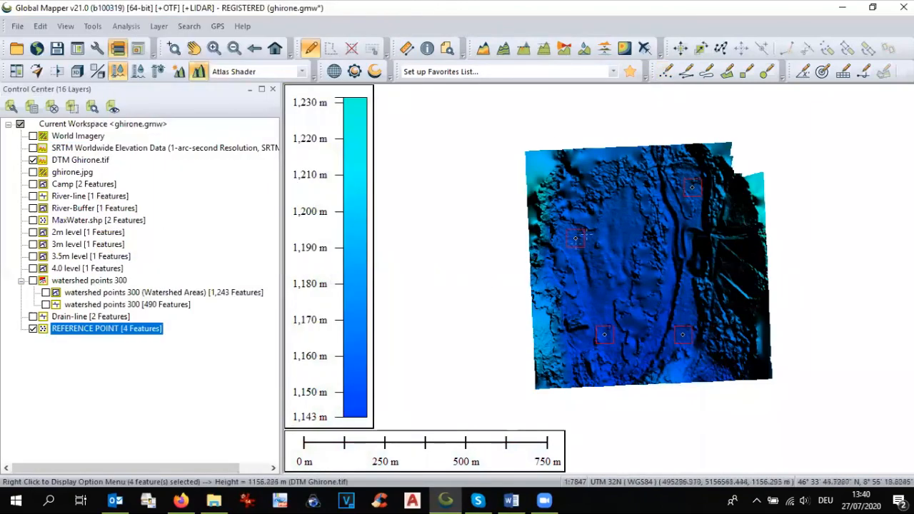
Apply elevations from the terrain layers to the four selected reference points.
scroll(579, 241, "up", 3)
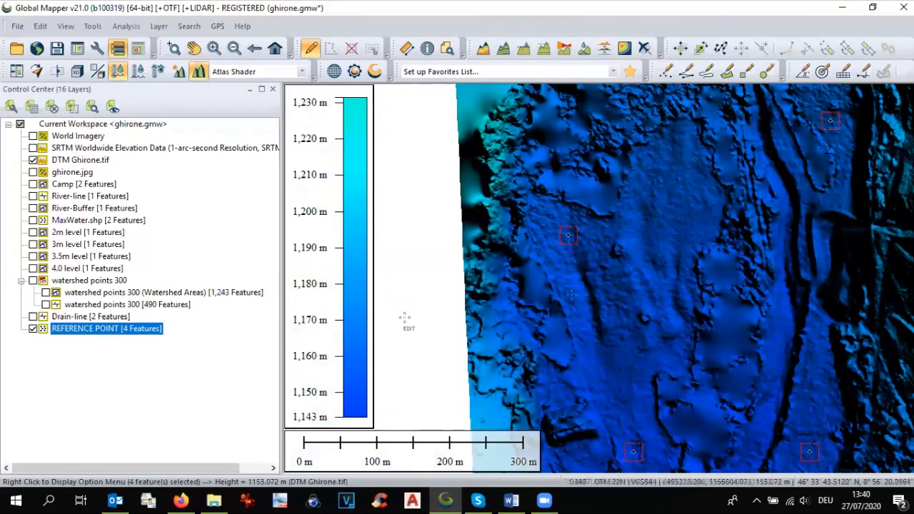
right_click(568, 242)
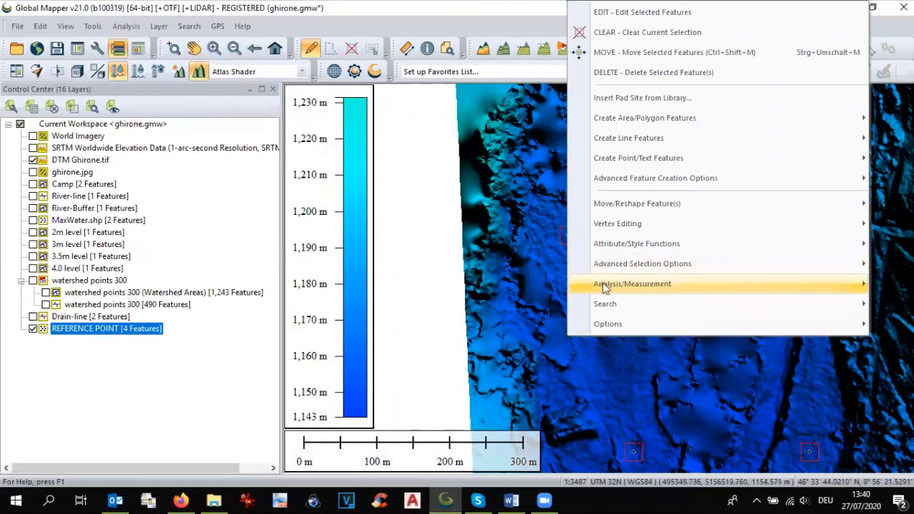
mouse_move(606, 284)
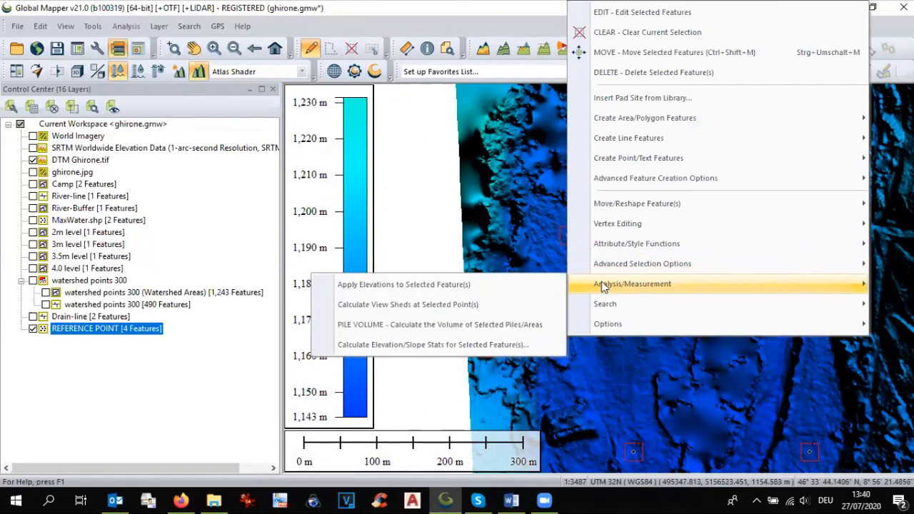
left_click(503, 284)
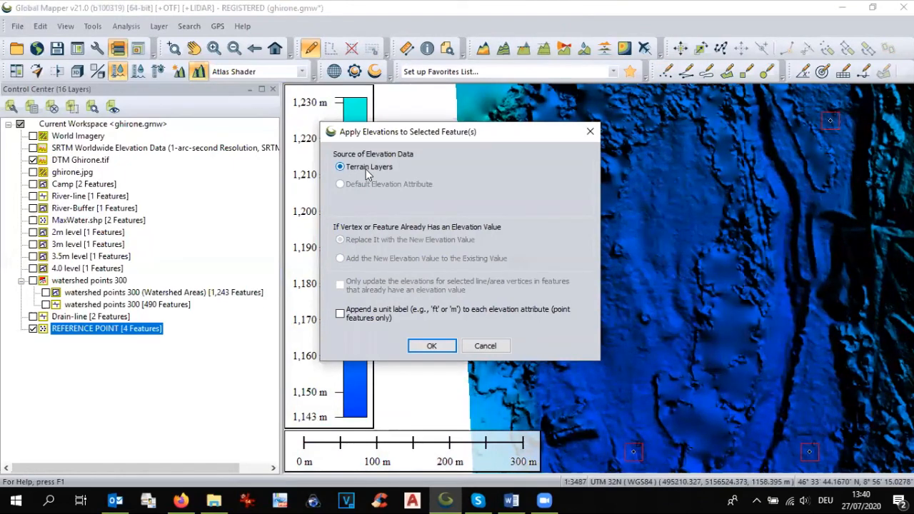
left_click(432, 346)
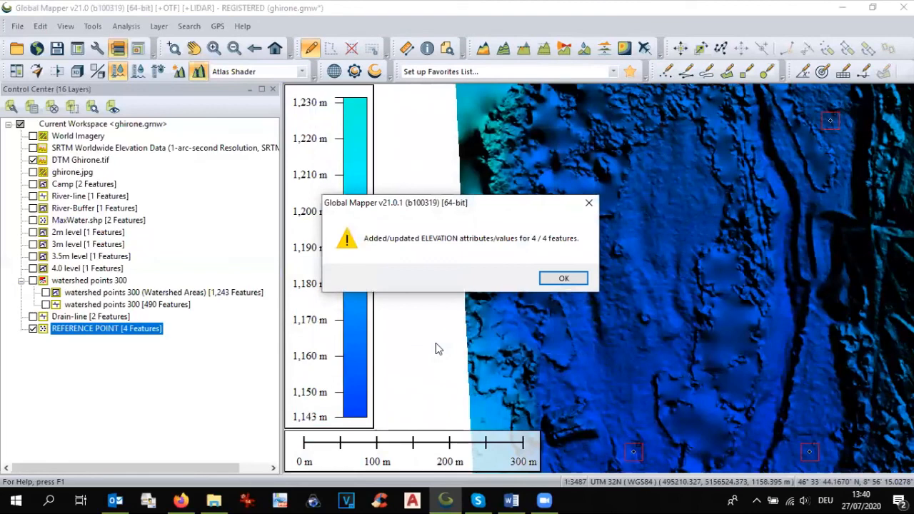
left_click(552, 280)
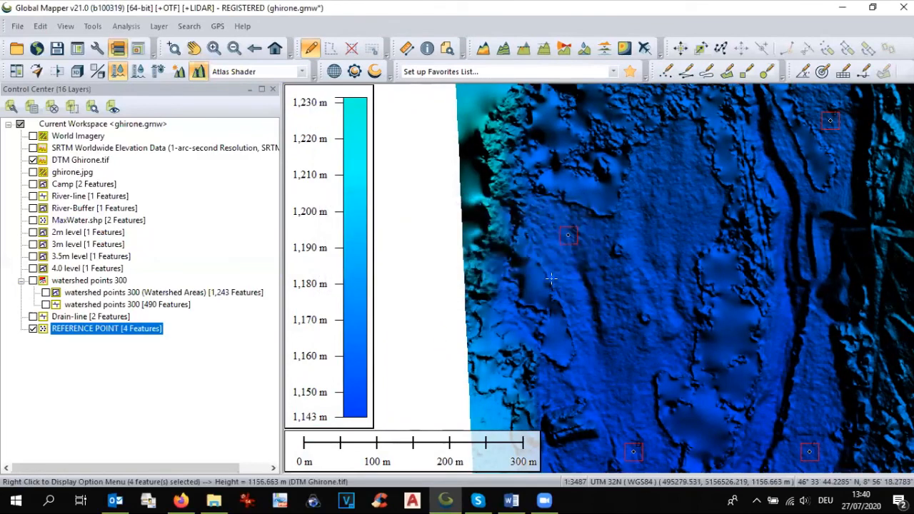
Hide the DTM Ghirone.tif layer and query the feature information of reference point A for its elevation.
left_click(33, 161)
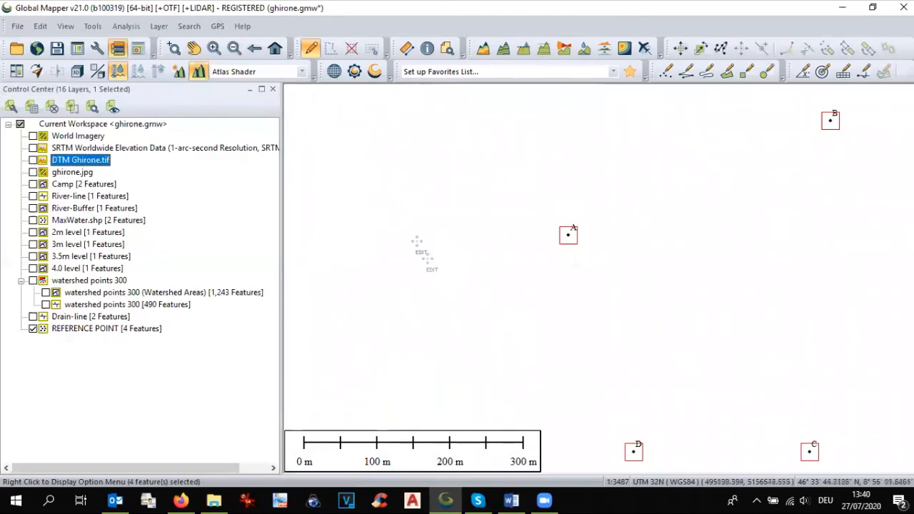
left_click(427, 48)
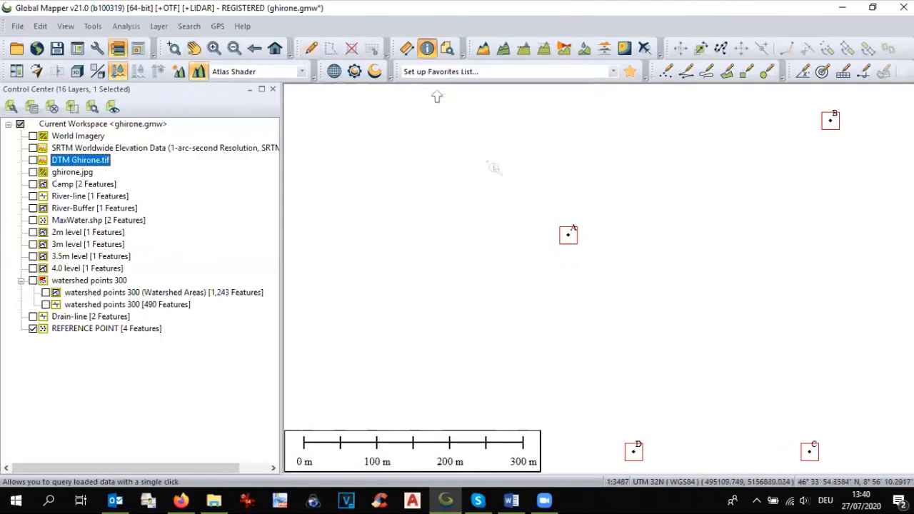
left_click(569, 237)
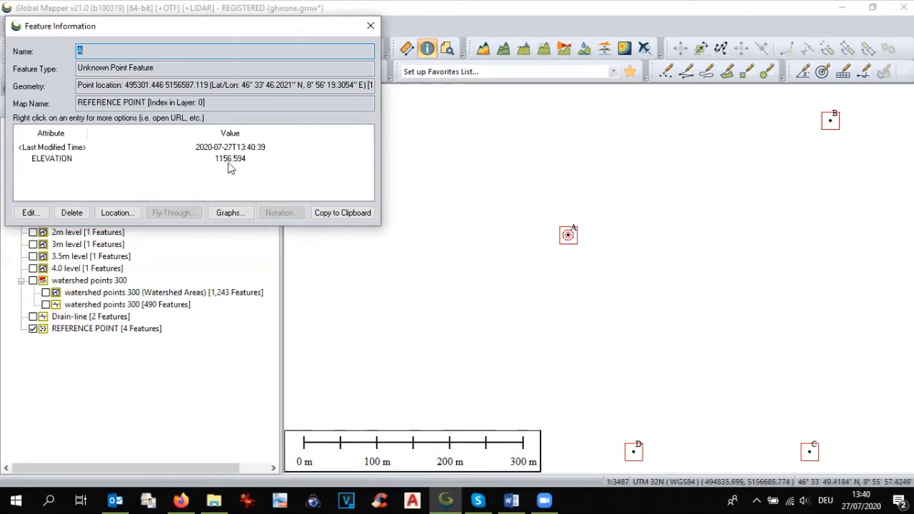
Start Excel and create a blank workbook.
left_click(49, 500)
type("EXC")
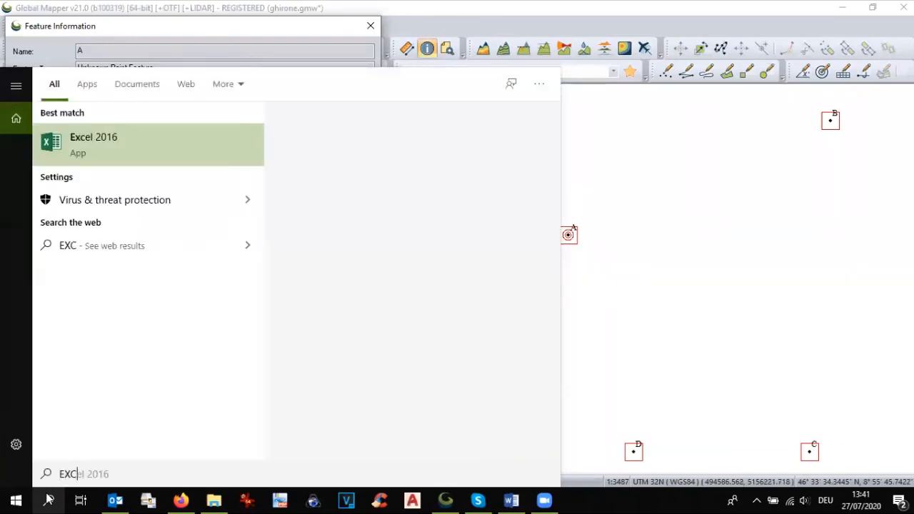
type("E")
key("Return")
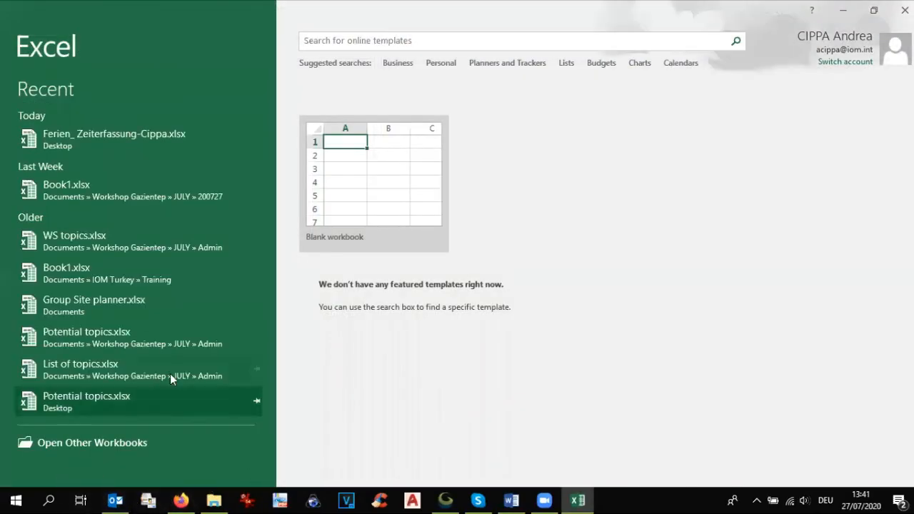
left_click(373, 190)
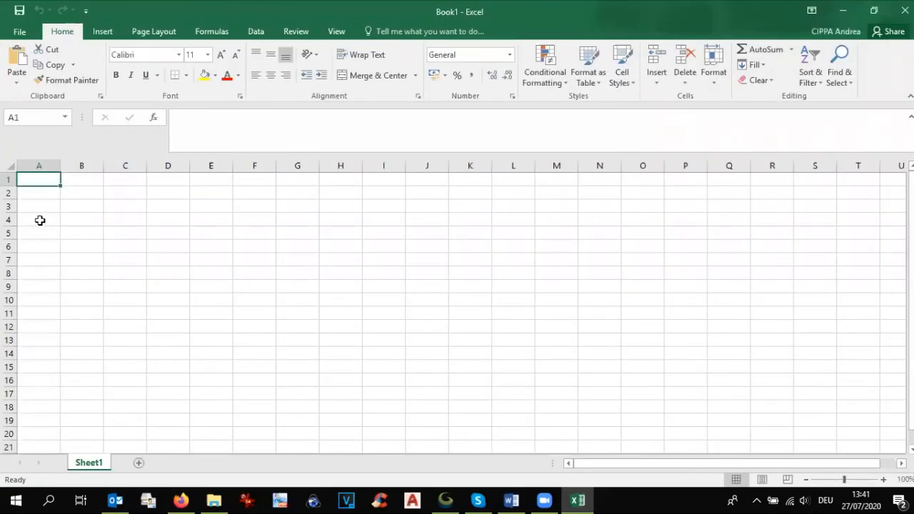
Enter the column headings drone DTM, SRTM and diff in cells A1 to C1.
type("dR")
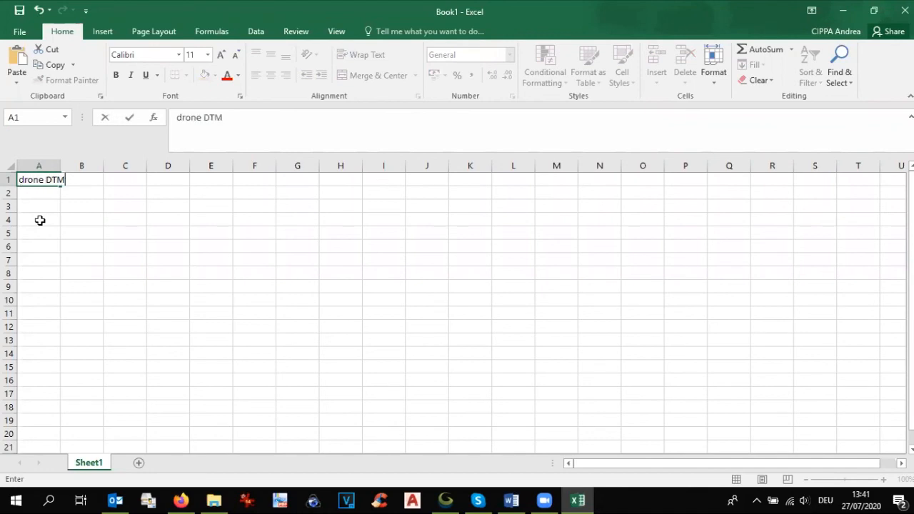
key("Tab")
type("SR")
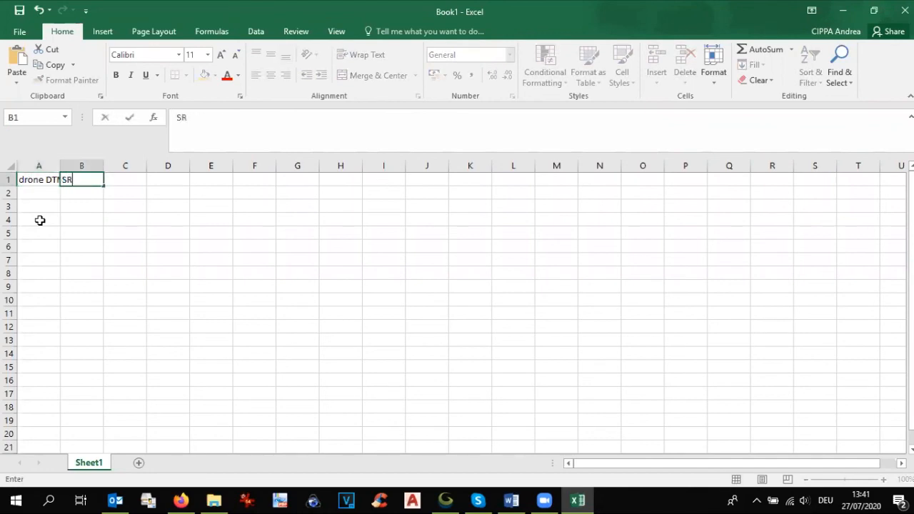
type("TM")
key("Tab")
type("diff")
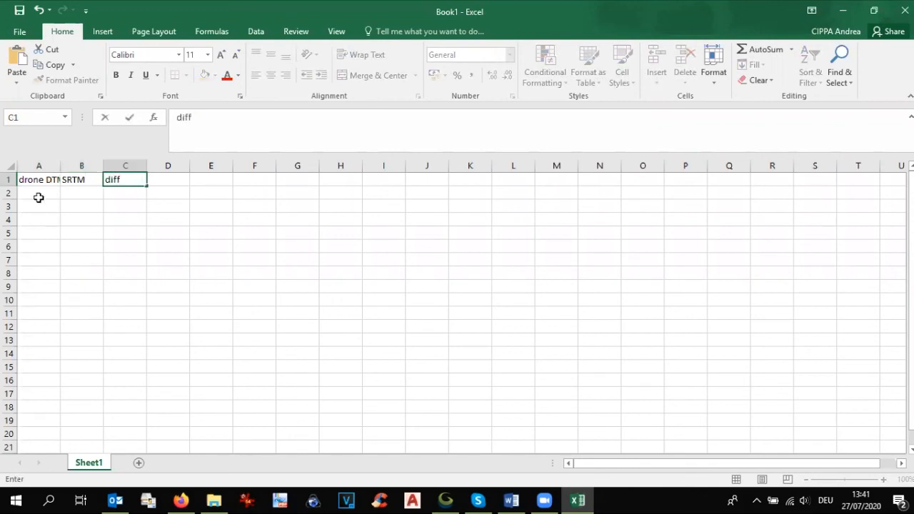
Insert an empty column before the drone DTM column.
left_click(25, 165)
right_click(25, 166)
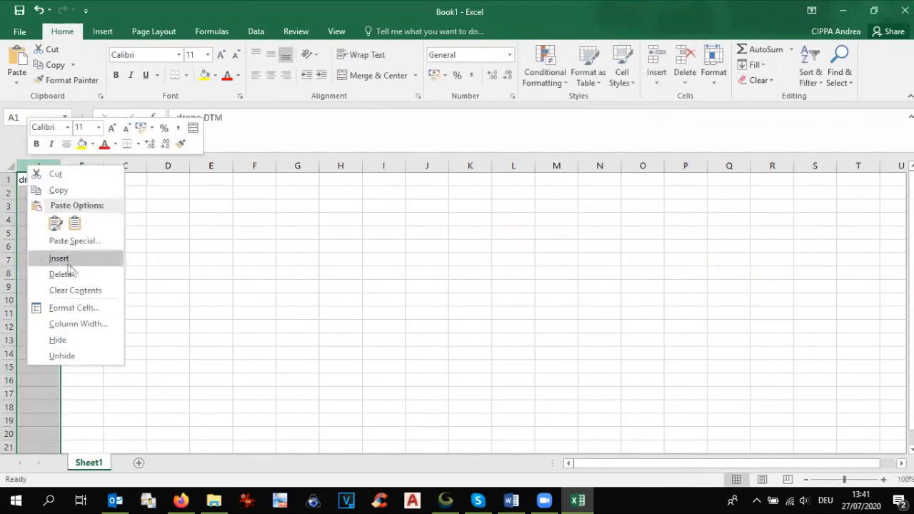
left_click(60, 258)
Label row 2 as A and enter point A's drone DTM elevation from Global Mapper, 1156, in B2.
left_click(37, 193)
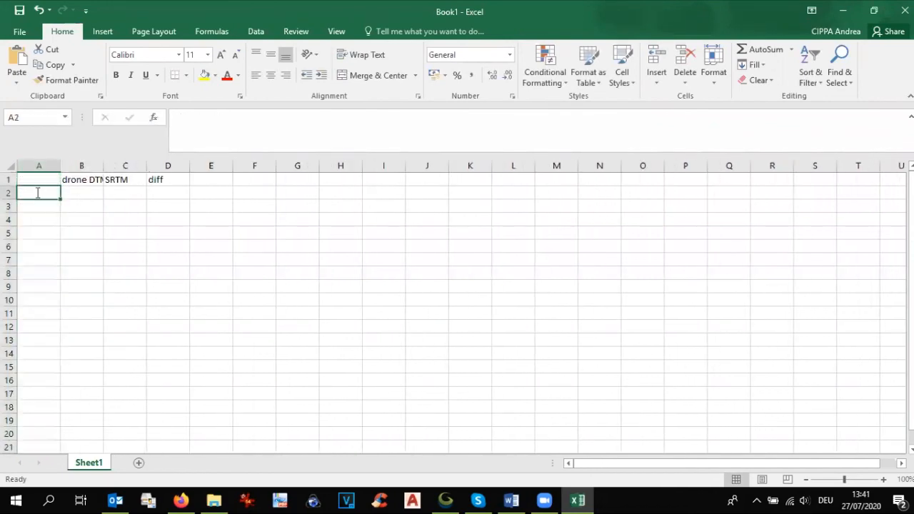
type("A")
left_click(94, 189)
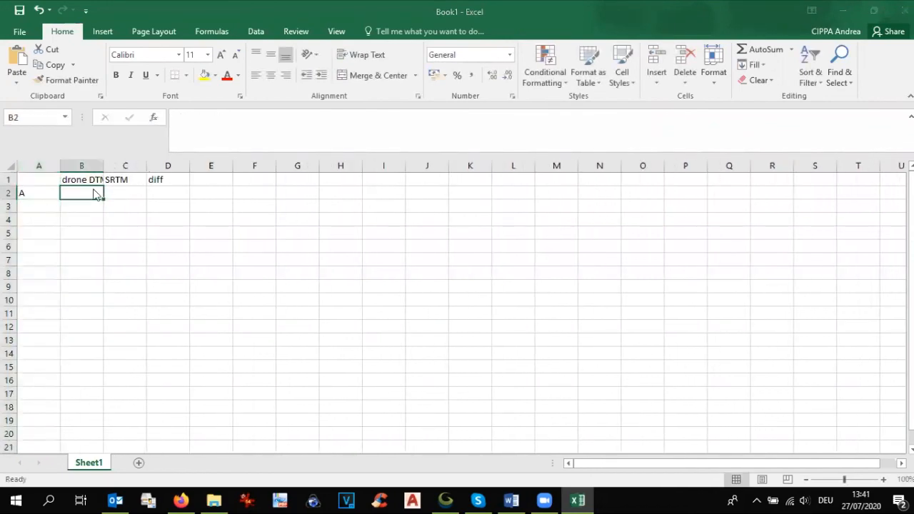
key("alt+Tab")
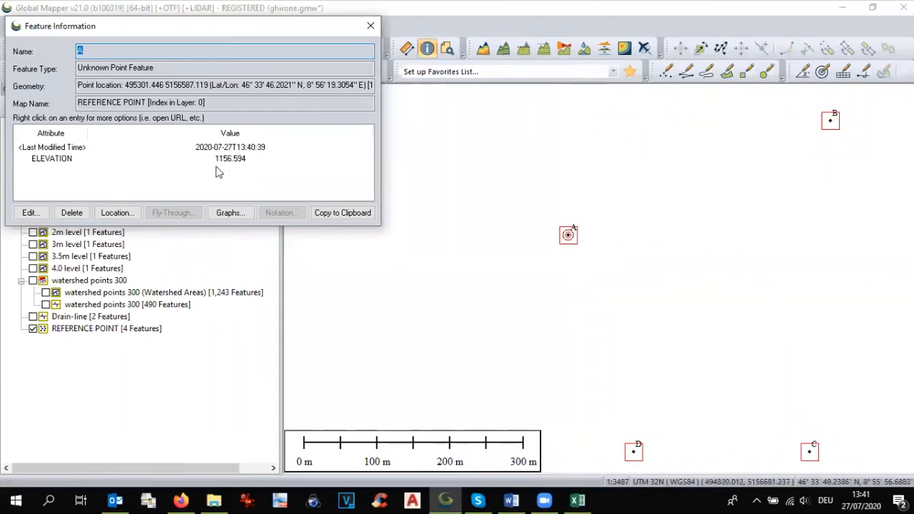
key("alt+Tab")
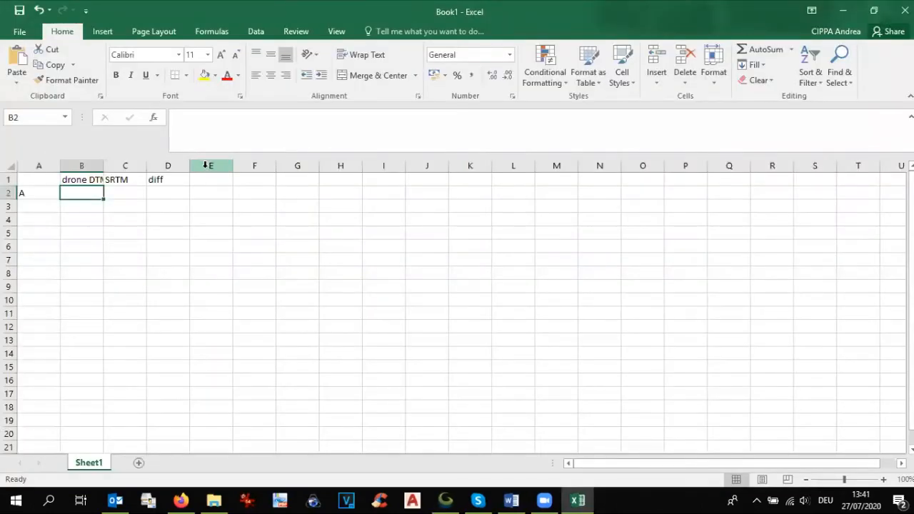
type("1156")
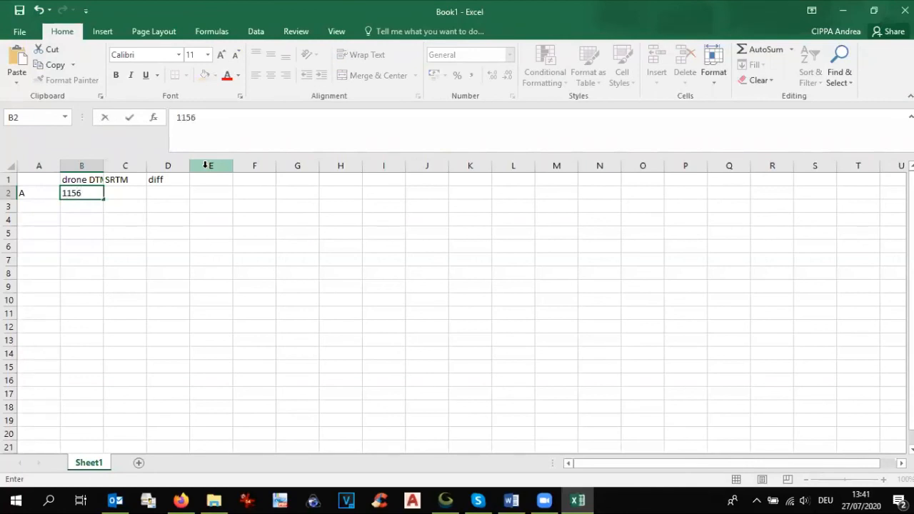
Query point B's elevation in Global Mapper and record it in Excel, with 1164 in B3 and the label B in A3.
key("alt+Tab")
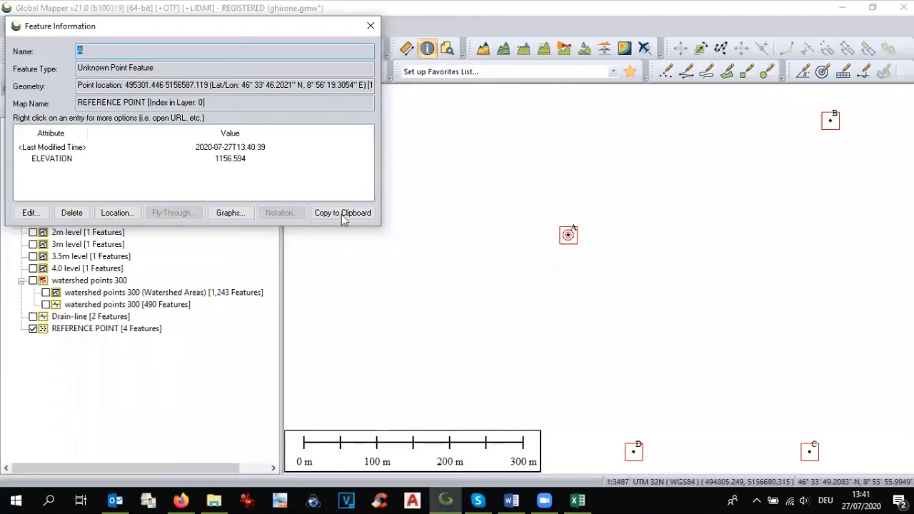
left_click(832, 122)
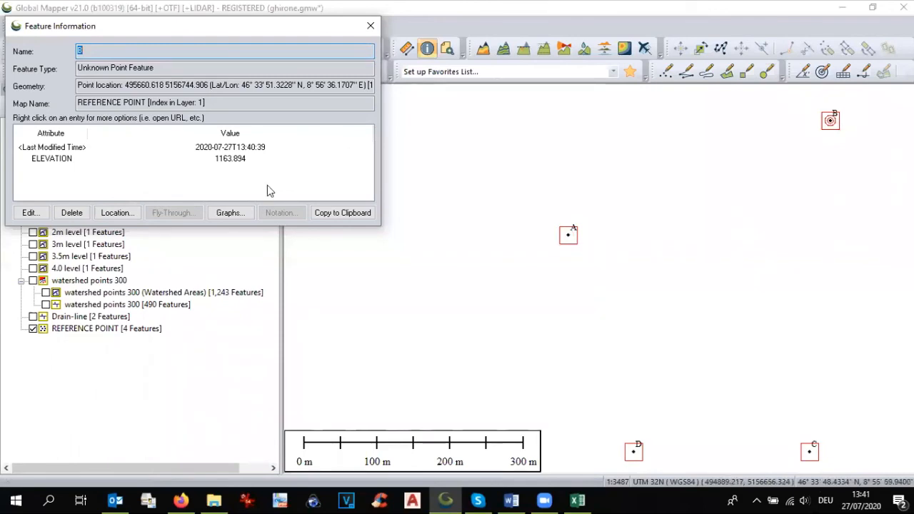
key("alt+Tab")
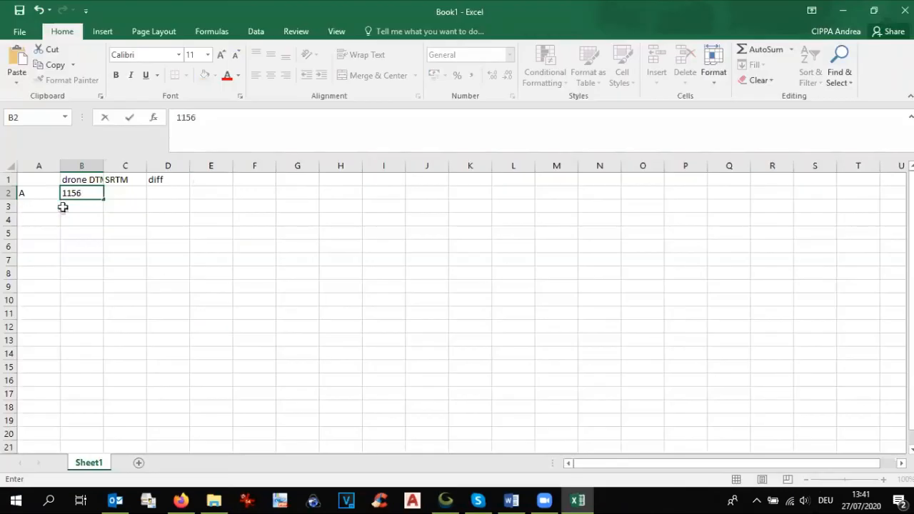
key("Return")
type("11")
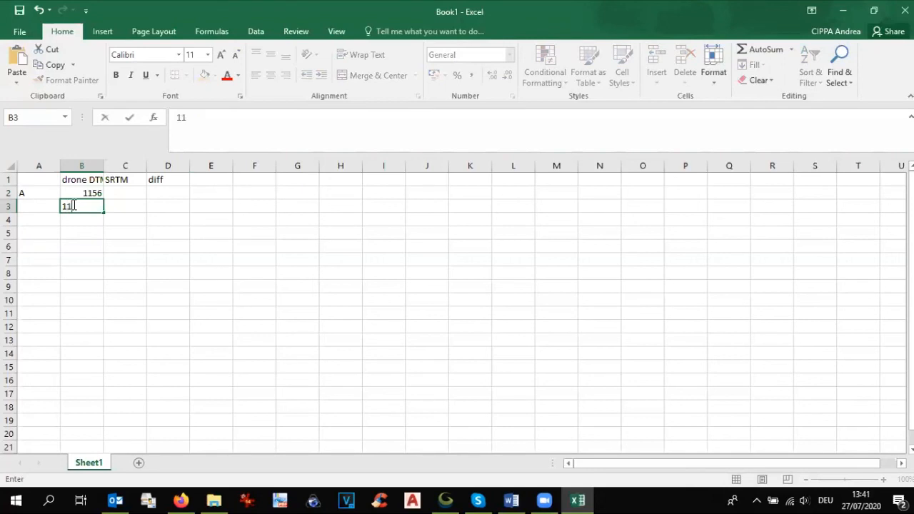
type("64")
left_click(46, 205)
type("b")
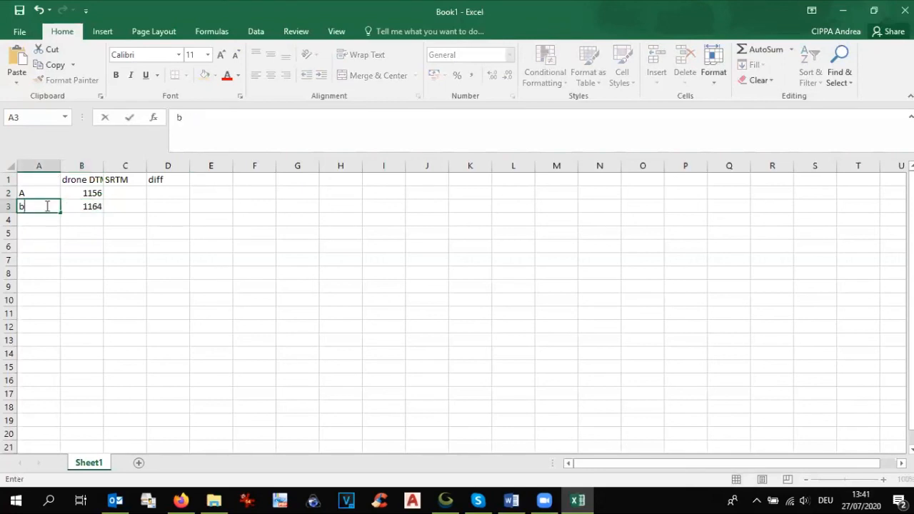
Query point C's elevation in Global Mapper and record it in Excel, with the label c in A4 and 1150 in B4.
key("alt+Tab")
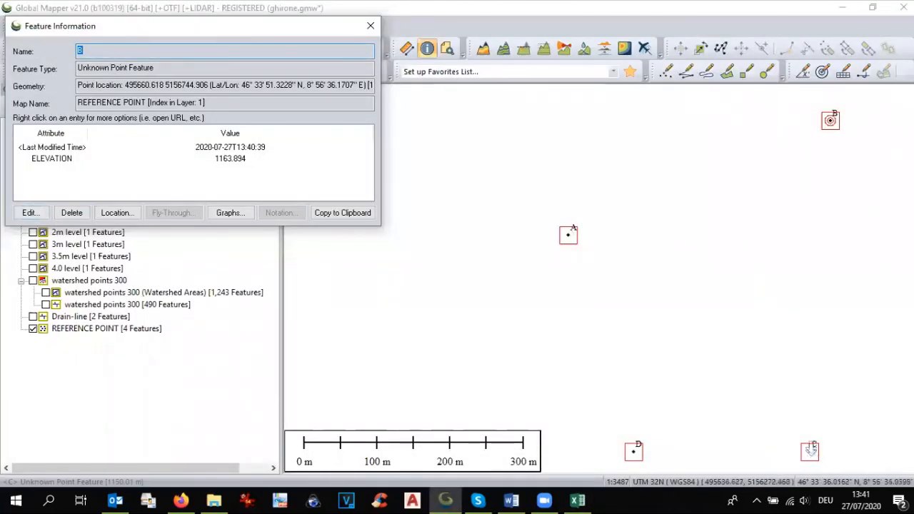
left_click(810, 452)
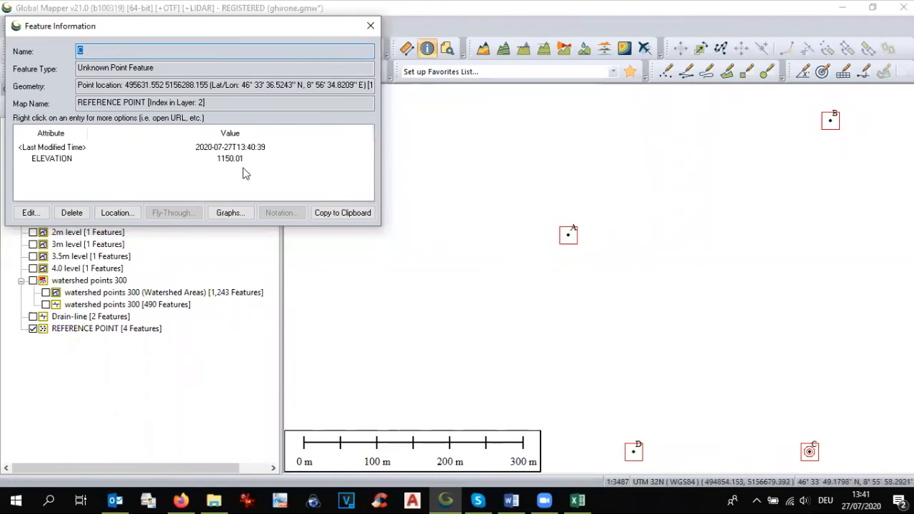
key("alt+Tab")
left_click(44, 218)
type("c")
left_click(84, 219)
type("1")
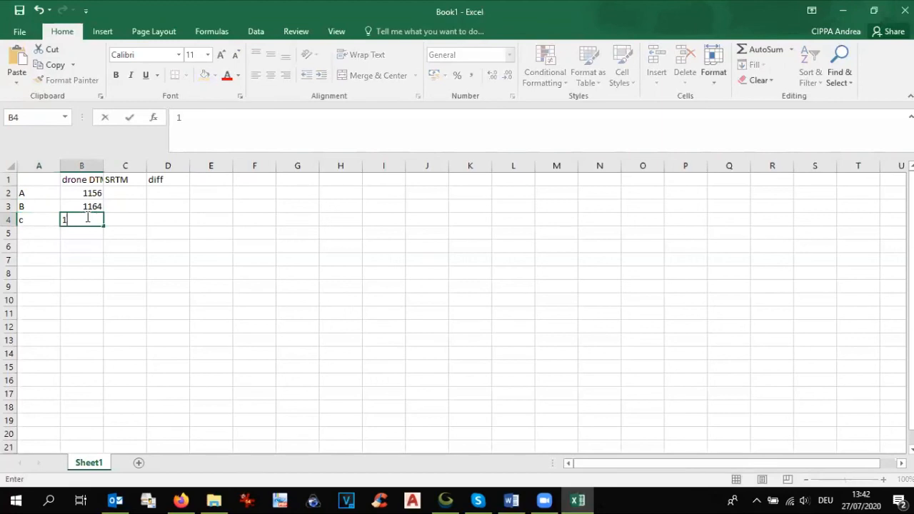
type("150")
Query point D's elevation in Global Mapper and record it in Excel, with 1147 in B5 and the label d in A5.
left_click(29, 233)
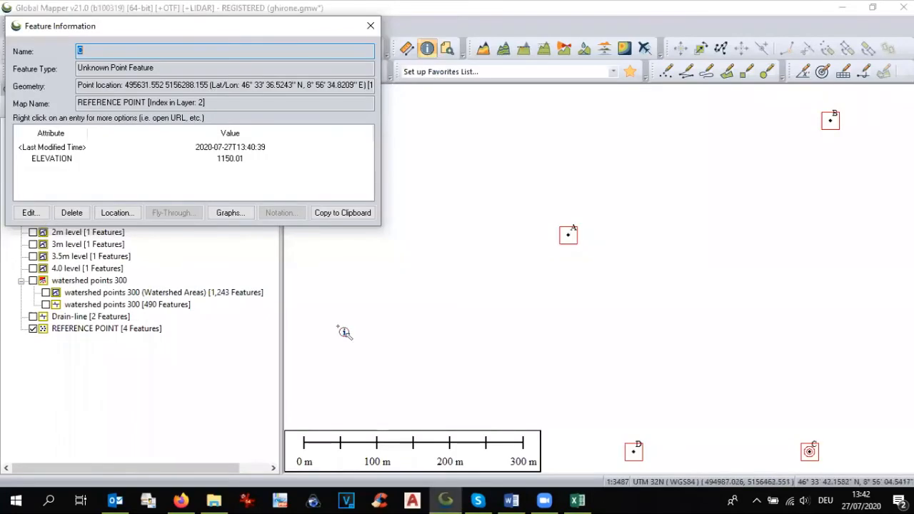
left_click(633, 452)
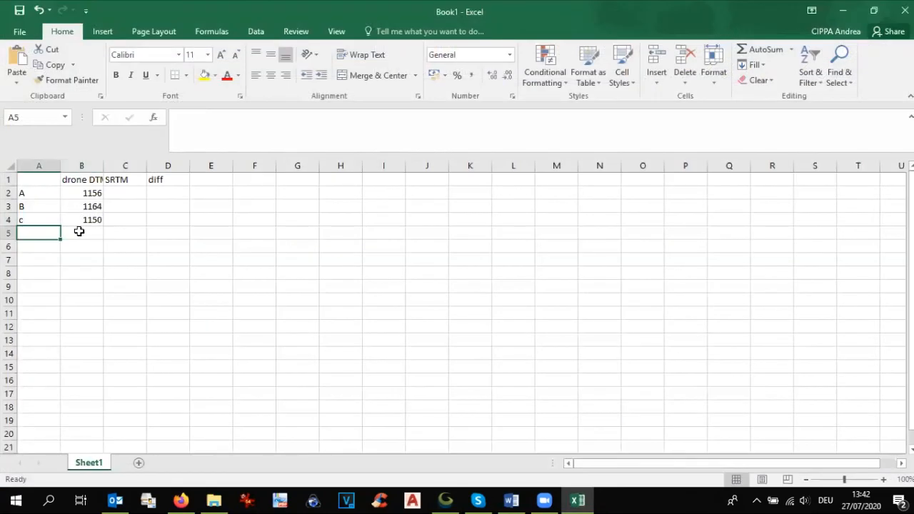
left_click(83, 234)
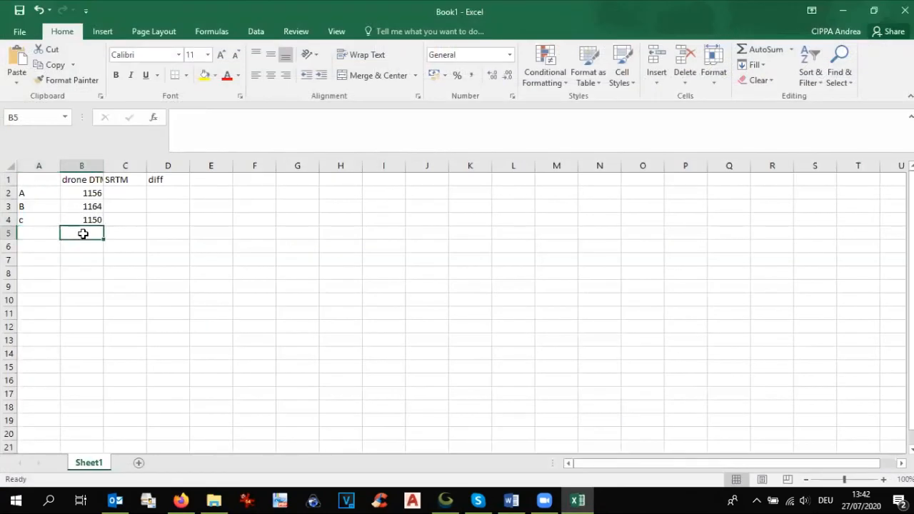
type("1147")
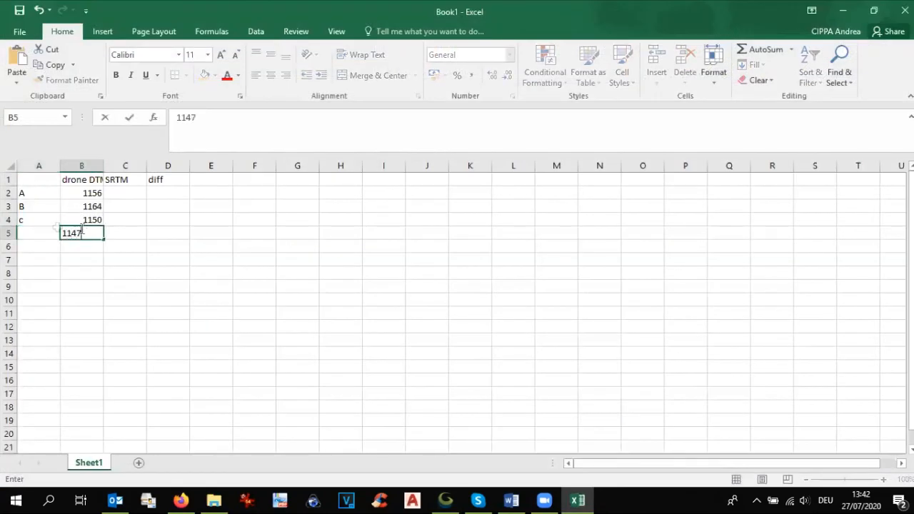
left_click(40, 239)
type("d")
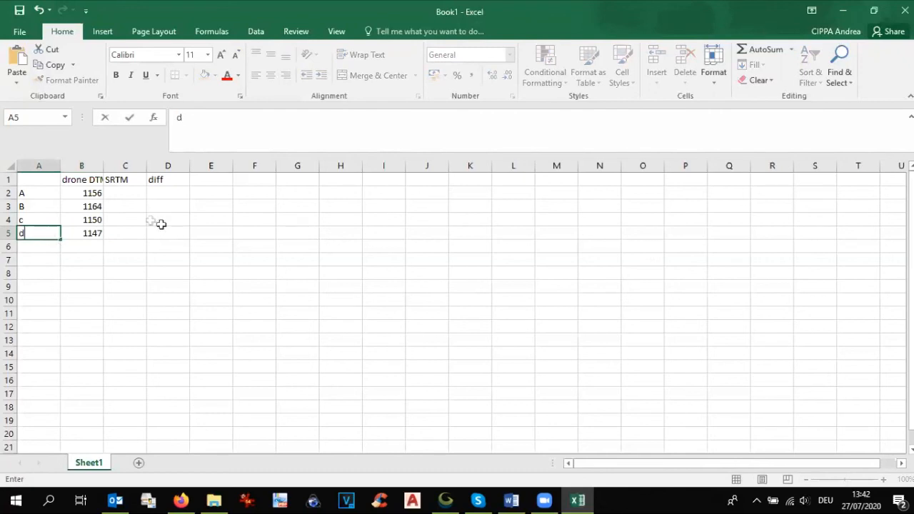
left_click(95, 233)
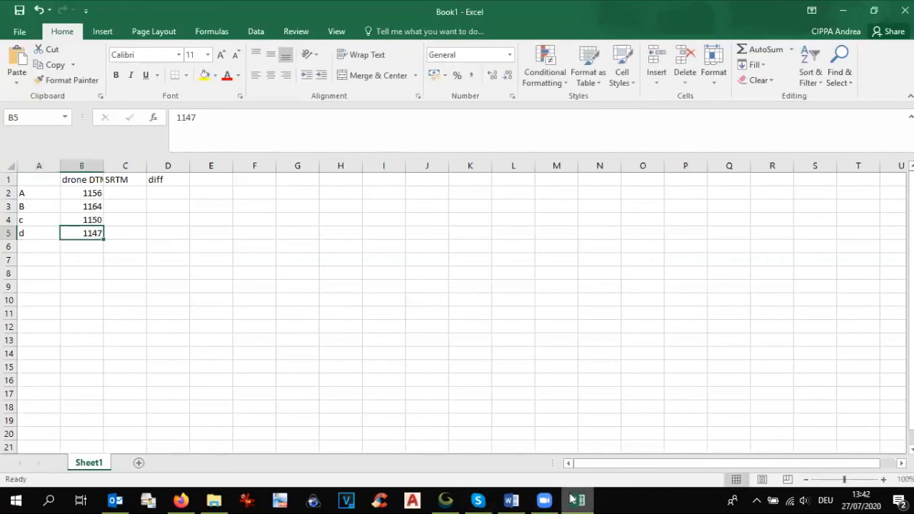
Switch to Global Mapper, close point D's feature information and display the SRTM Worldwide Elevation Data layer beneath the reference points.
left_click(450, 499)
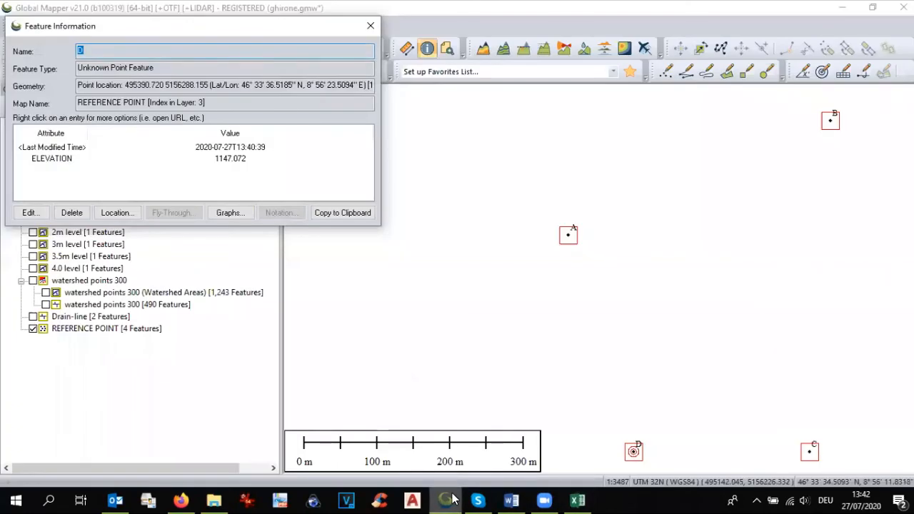
left_click(371, 27)
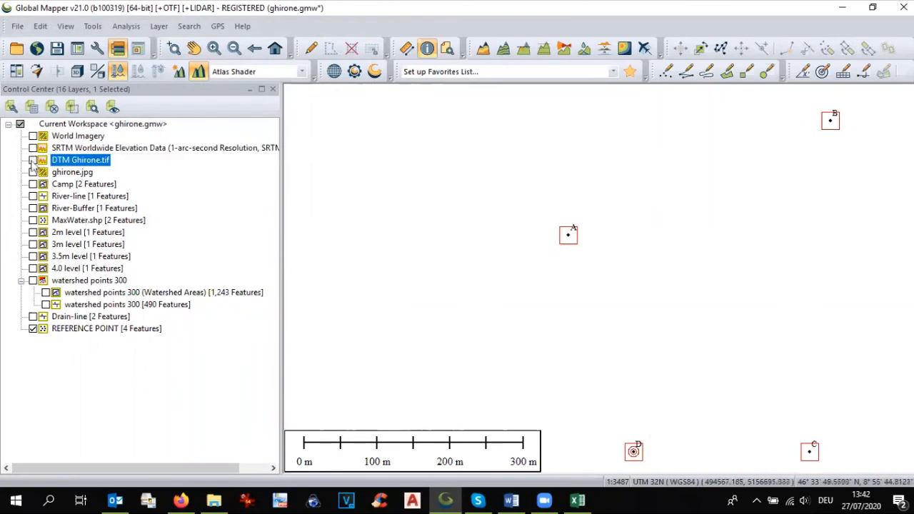
left_click(32, 148)
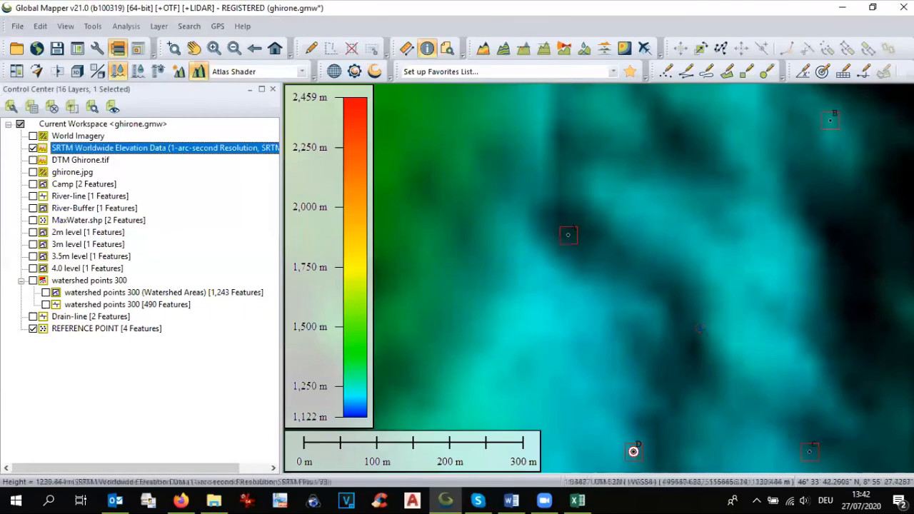
scroll(706, 334, "down", 1)
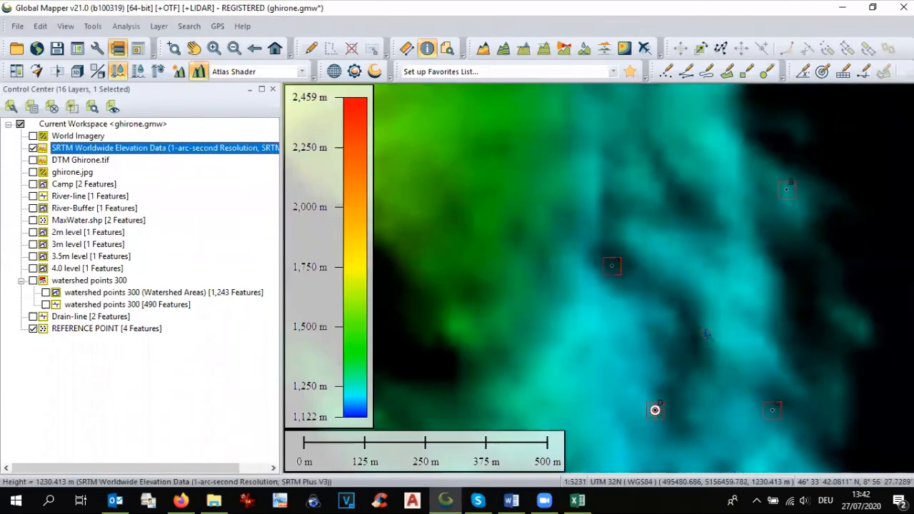
Select all features in the REFERENCE POINT layer and apply elevations from the terrain layers, replacing their existing elevation values.
right_click(70, 331)
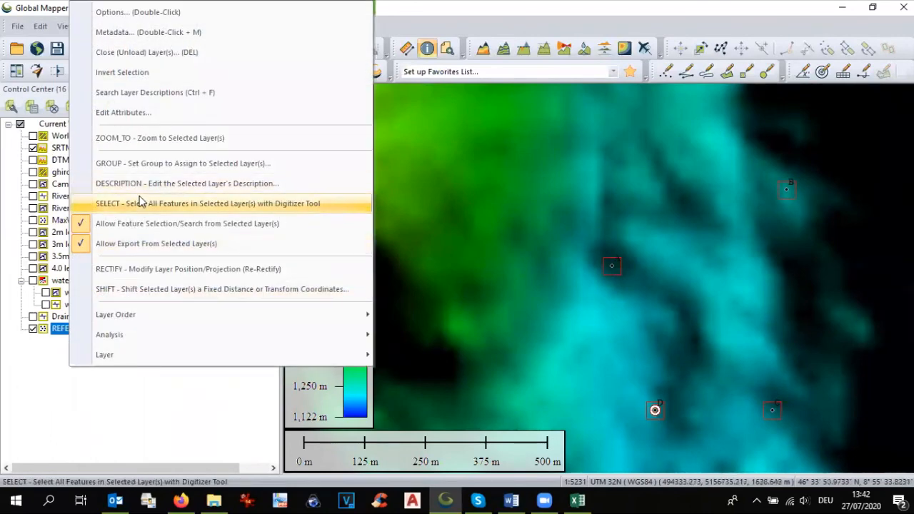
left_click(141, 206)
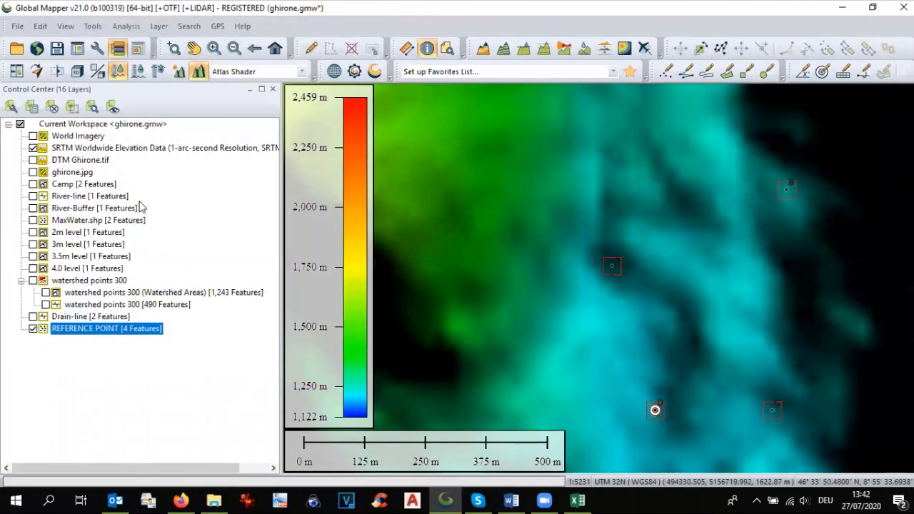
right_click(612, 266)
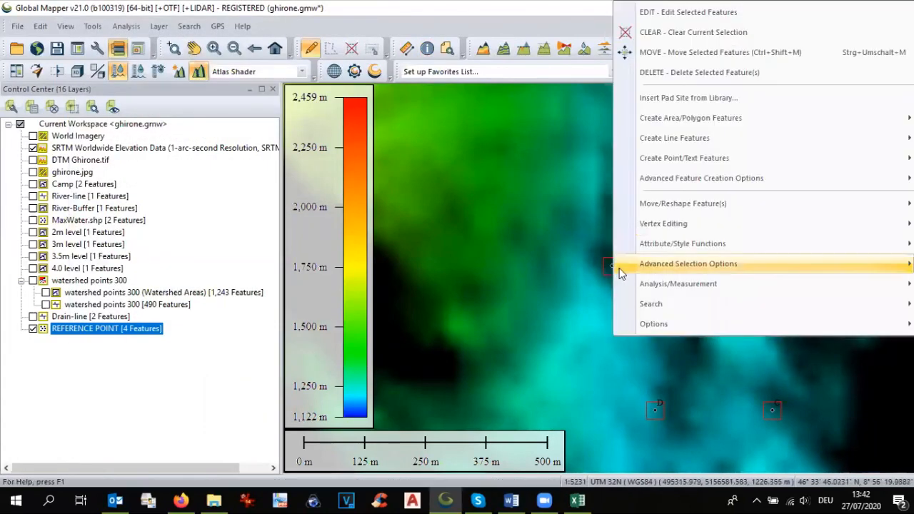
mouse_move(640, 289)
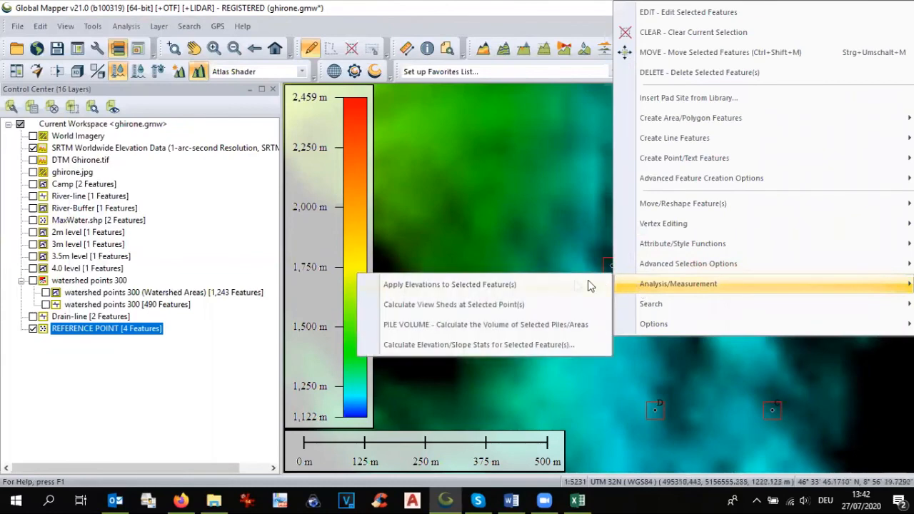
left_click(554, 285)
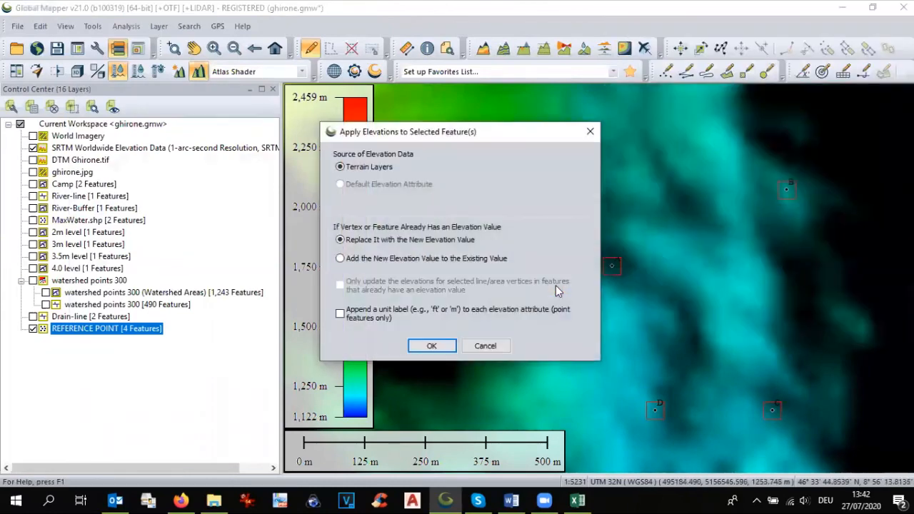
left_click(434, 345)
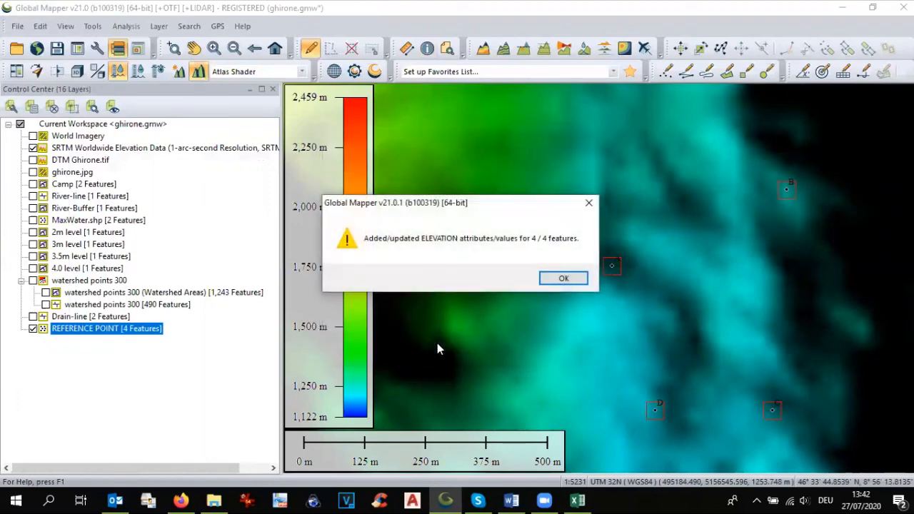
left_click(563, 278)
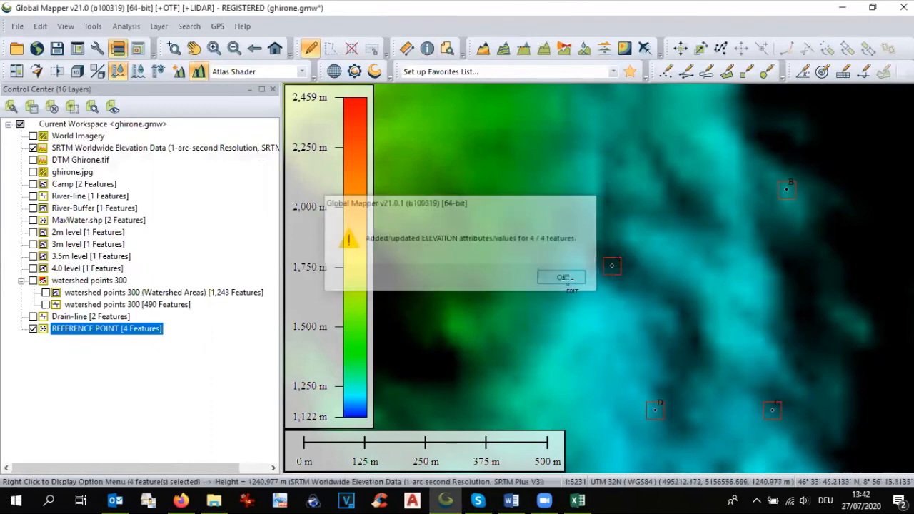
Hide the SRTM layer, query point A's elevation and record its SRTM value, 1226, in C2 of the Excel sheet.
left_click(32, 148)
left_click(108, 148)
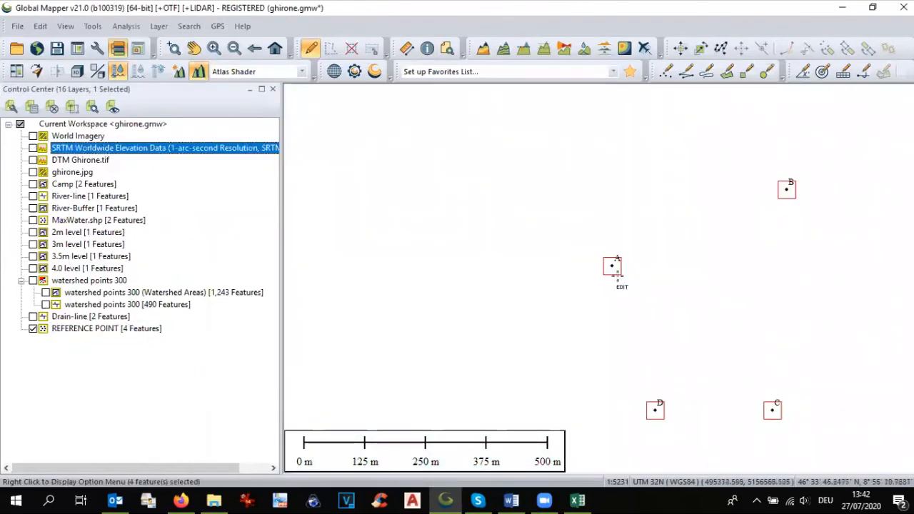
key("i")
left_click(618, 273)
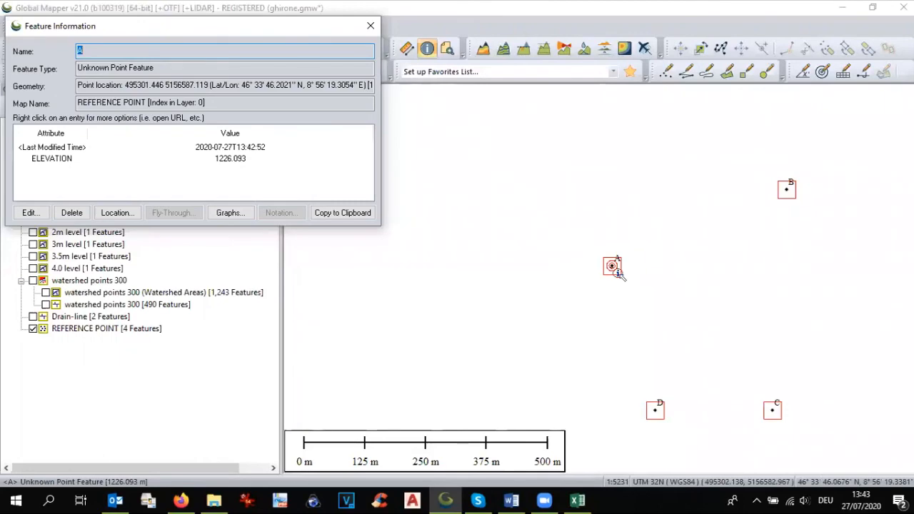
key("alt+Tab")
left_click(128, 195)
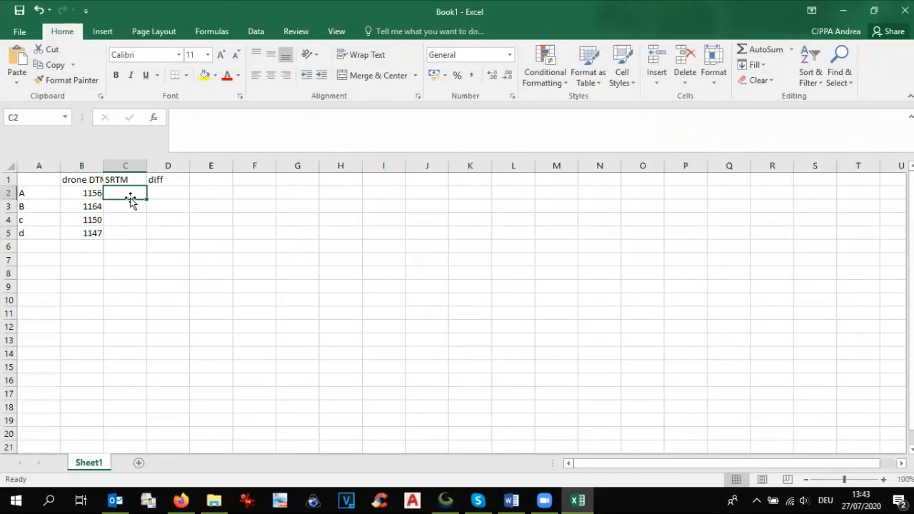
type("1226")
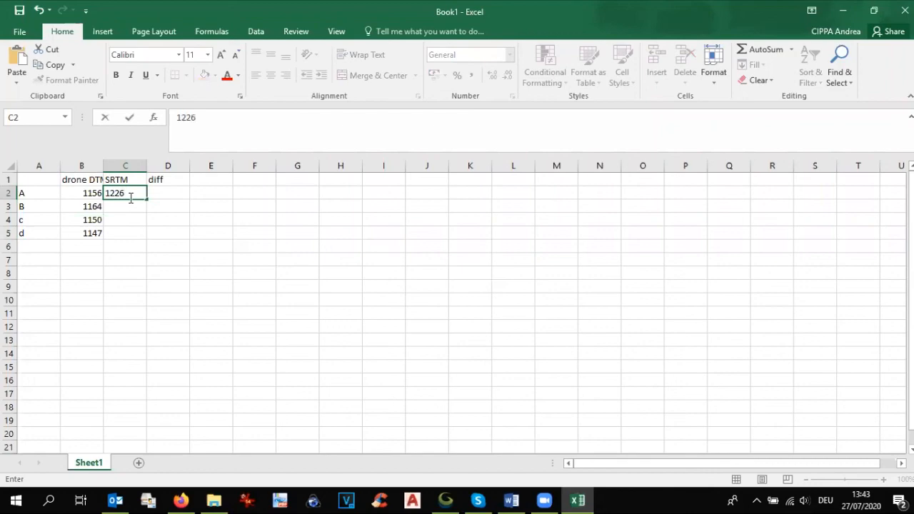
Query point B's SRTM elevation in Global Mapper and record 1238 in C3 of the Excel sheet.
key("alt+Tab")
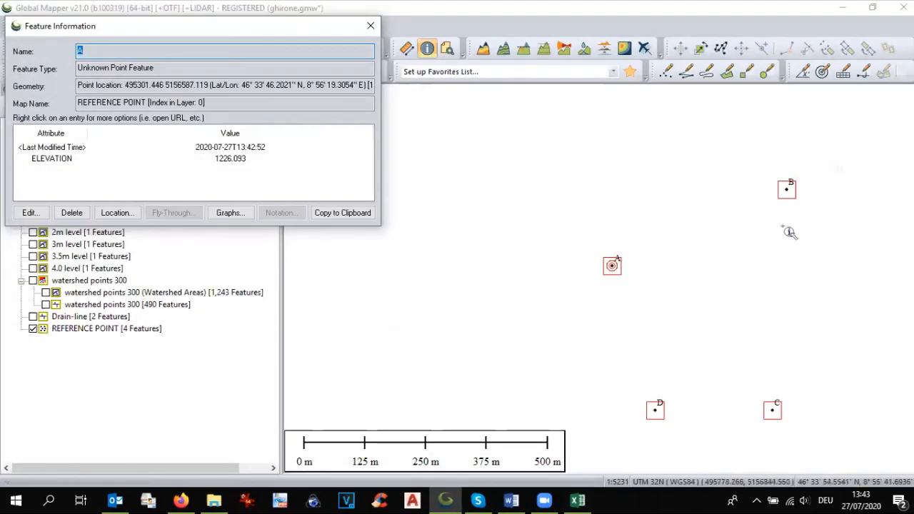
left_click(791, 194)
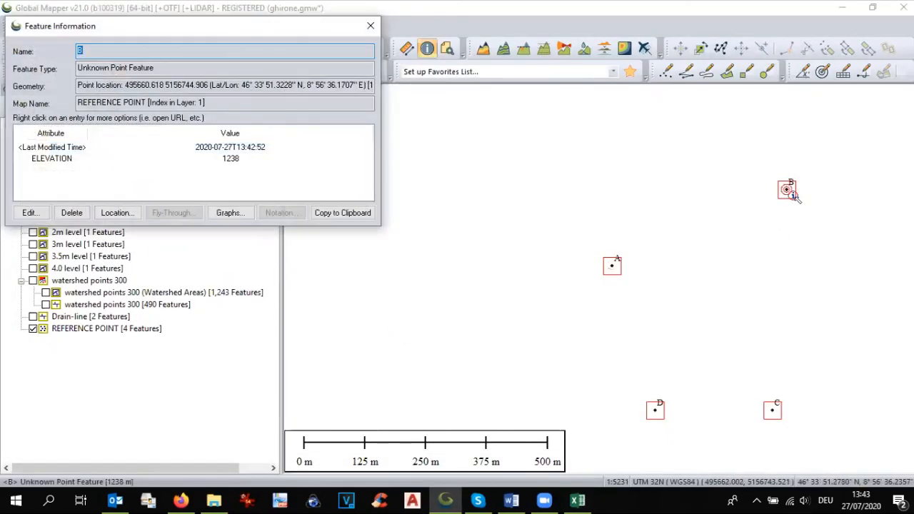
key("alt+Tab")
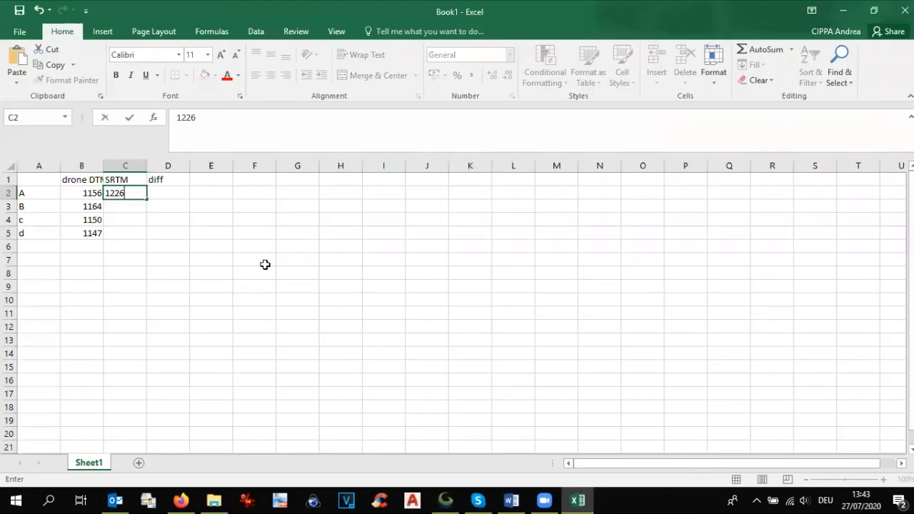
left_click(126, 205)
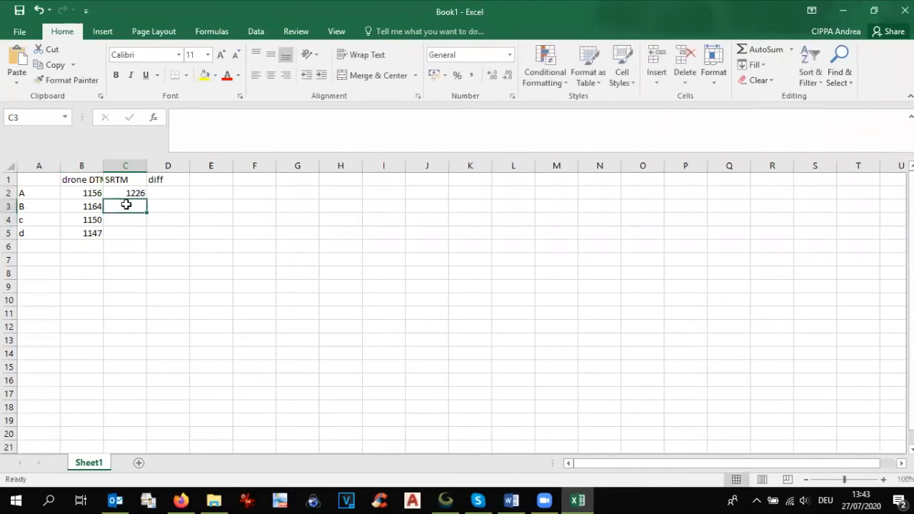
type("1238")
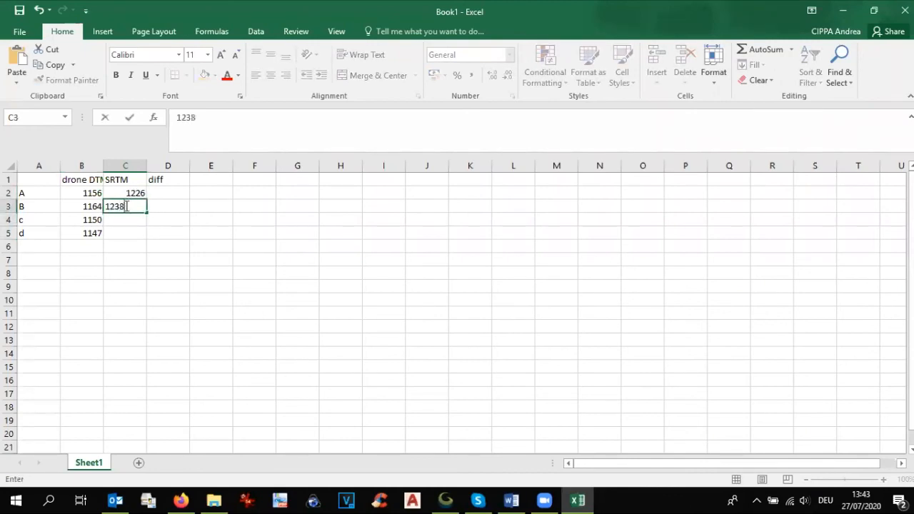
Query point C's SRTM elevation in Global Mapper and record it rounded as 1218 in C4 of the Excel sheet.
key("alt+Tab")
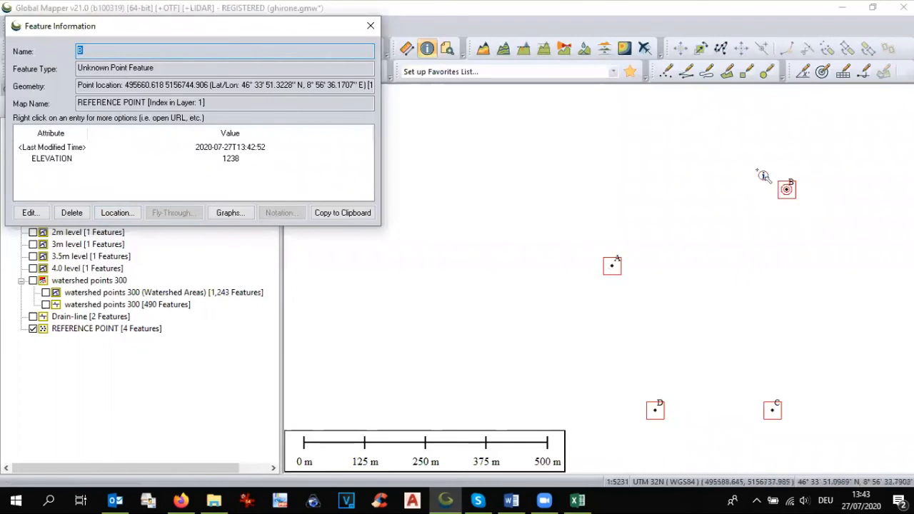
left_click(775, 412)
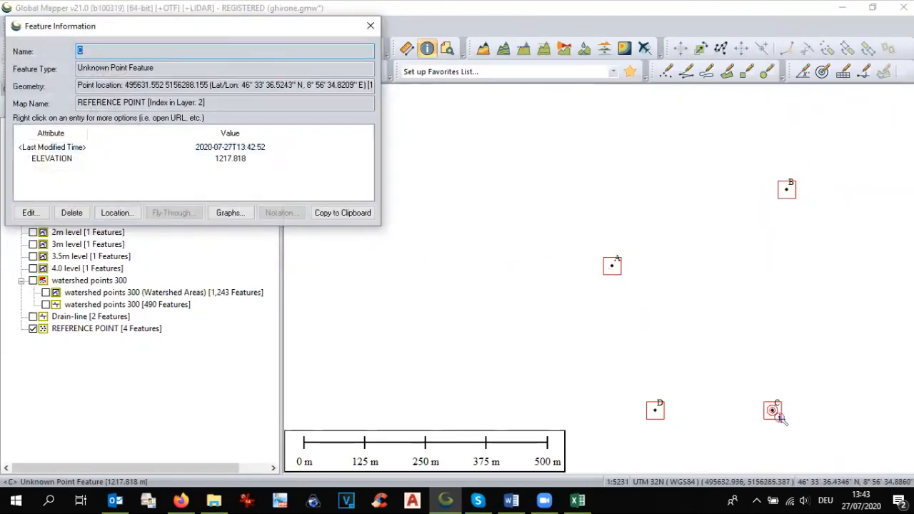
key("alt+Tab")
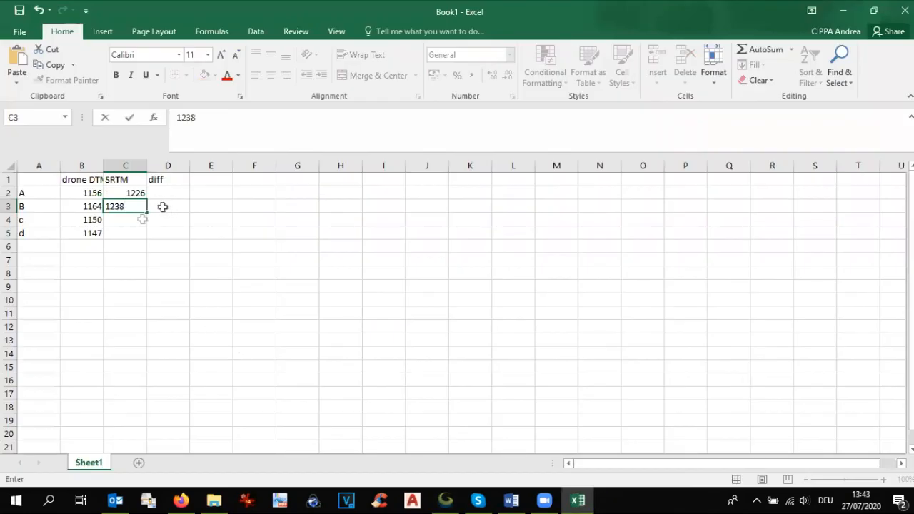
left_click(123, 221)
type("1218")
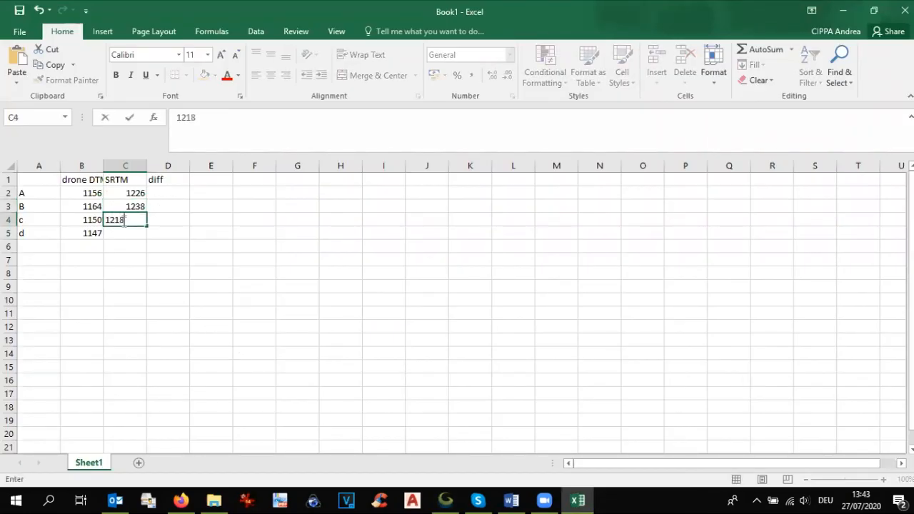
Query point D's SRTM elevation in Global Mapper and record 1212 in C5 of the Excel sheet.
key("alt+Tab")
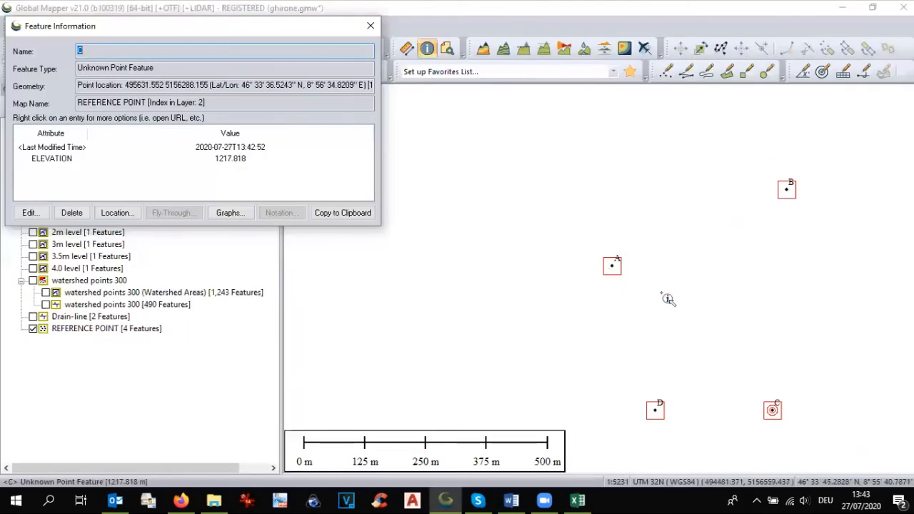
left_click(663, 416)
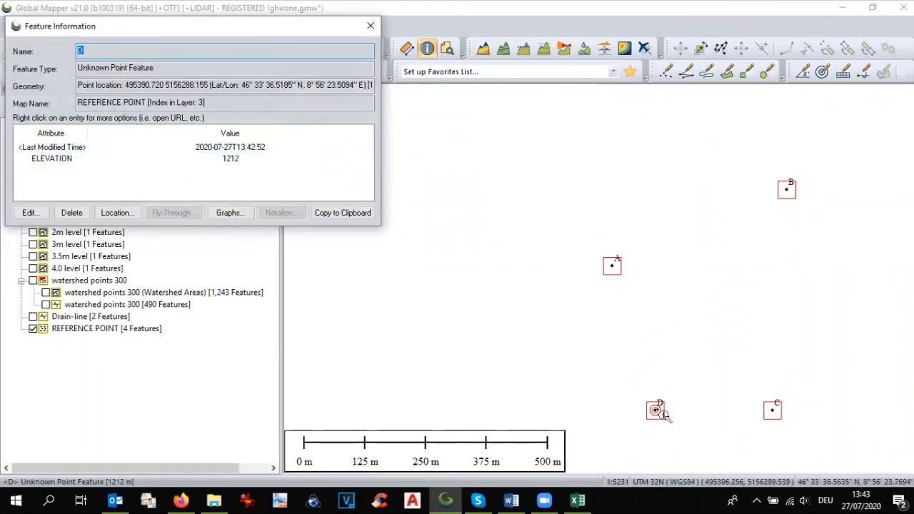
key("alt+Tab")
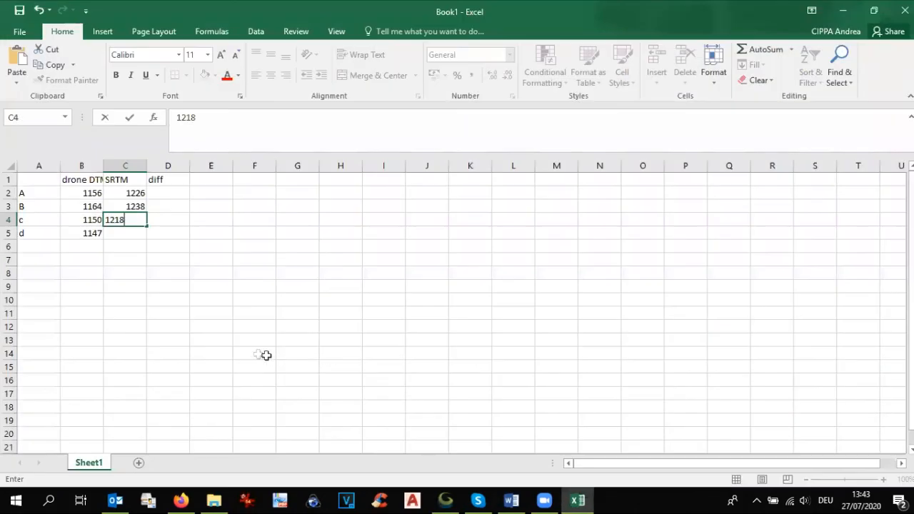
left_click(130, 234)
type("1212")
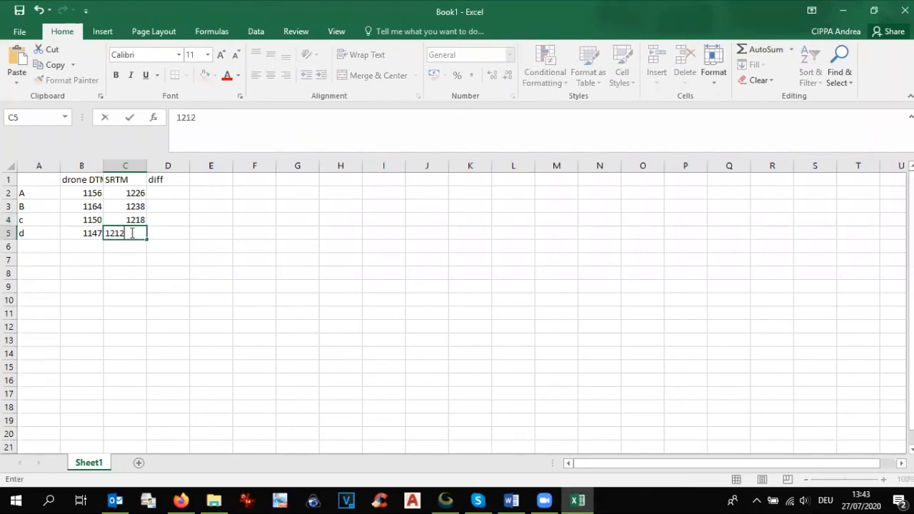
Calculate the SRTM minus drone DTM difference in D2 with =C2-B2 and fill the formula down to D5.
left_click(173, 195)
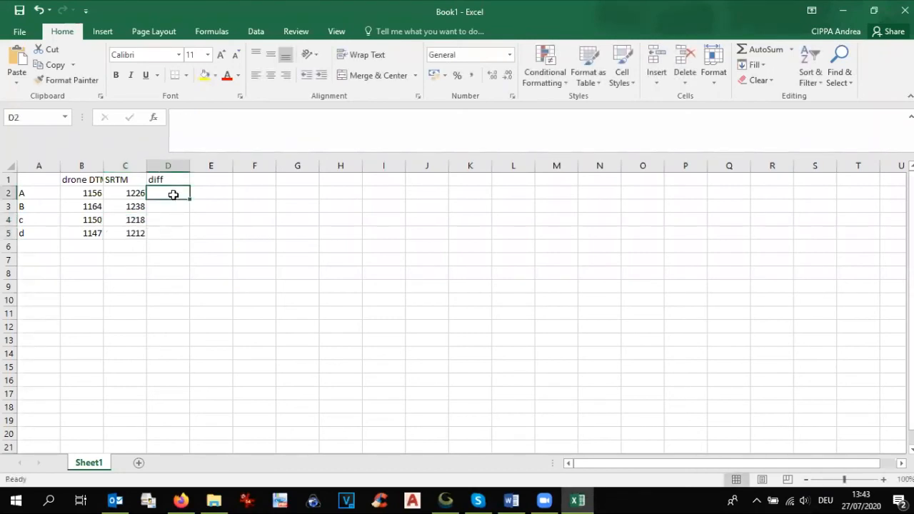
type("=")
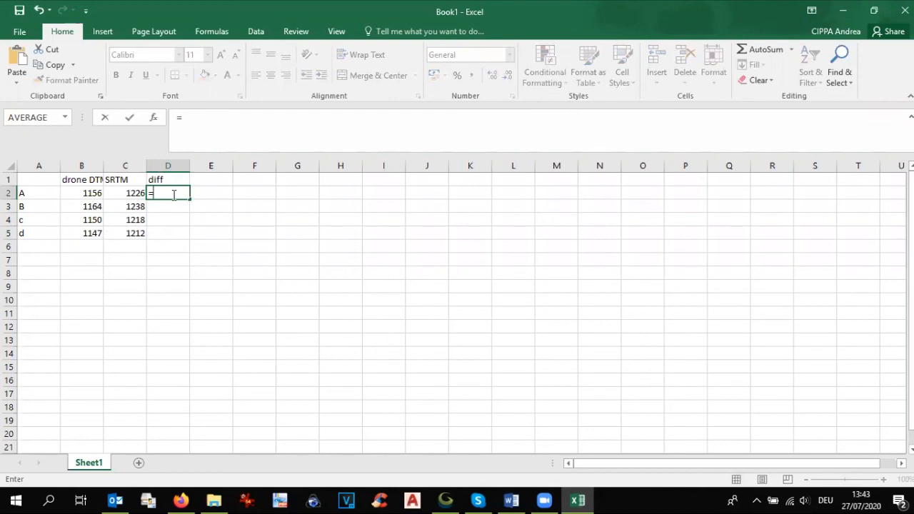
left_click(136, 192)
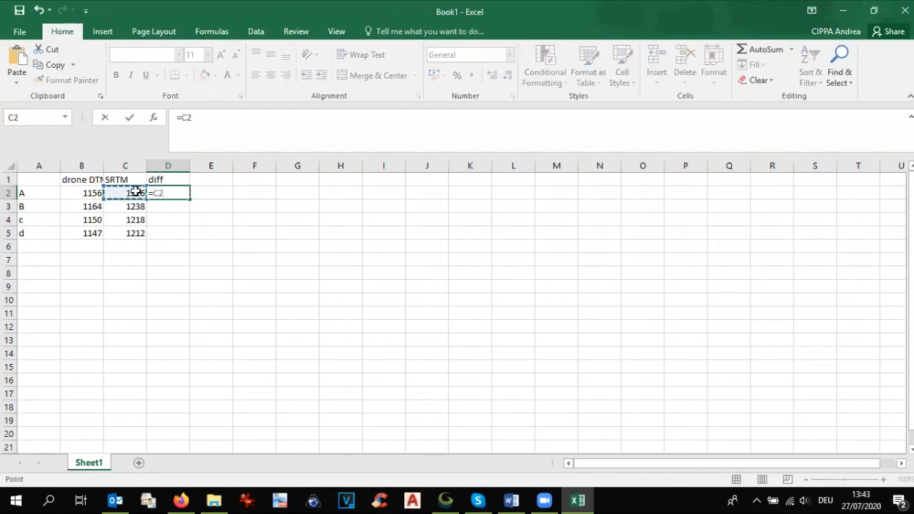
type("-")
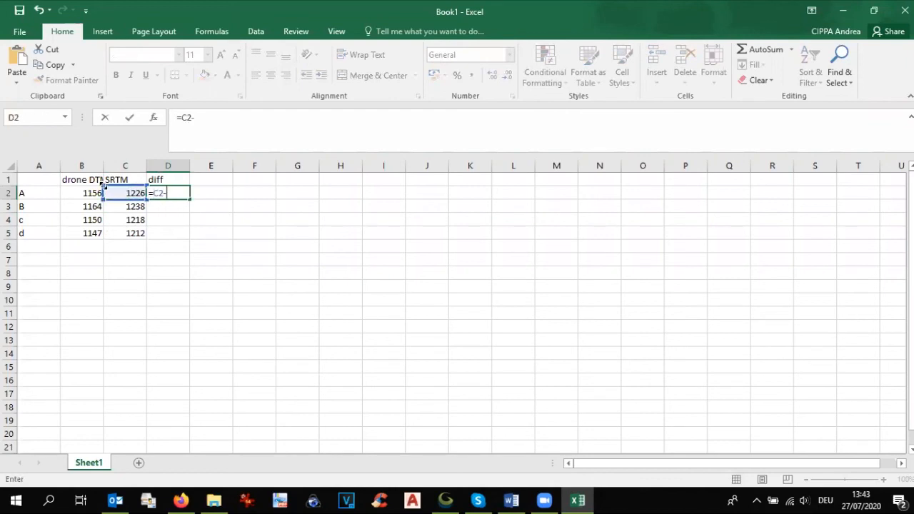
left_click(86, 191)
key("Return")
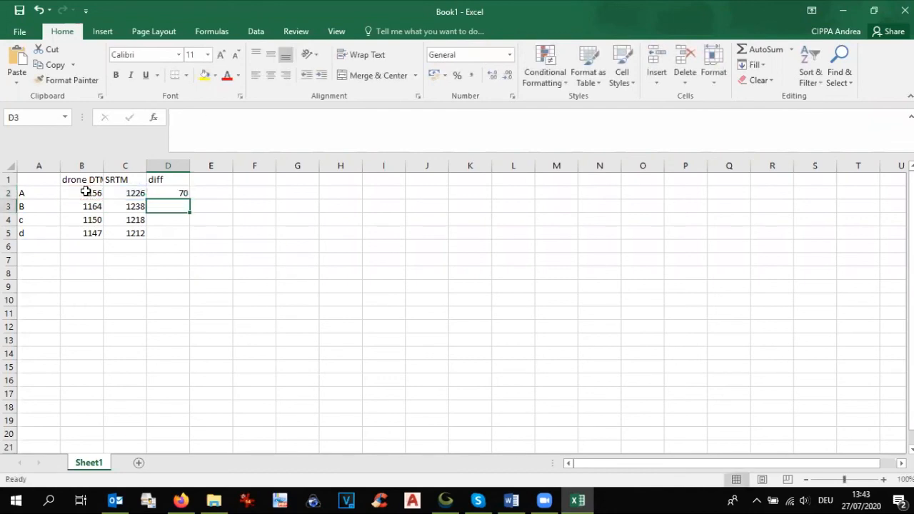
left_click(164, 192)
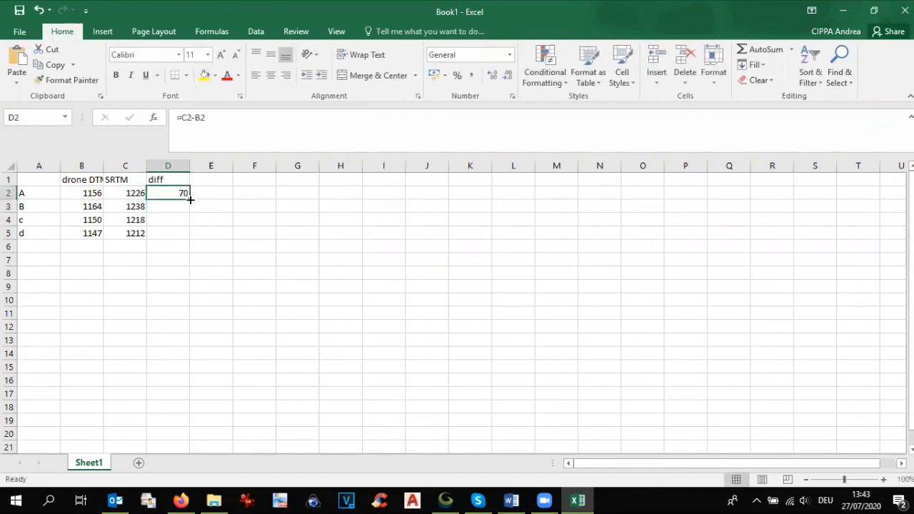
left_click_drag(190, 200, 184, 239)
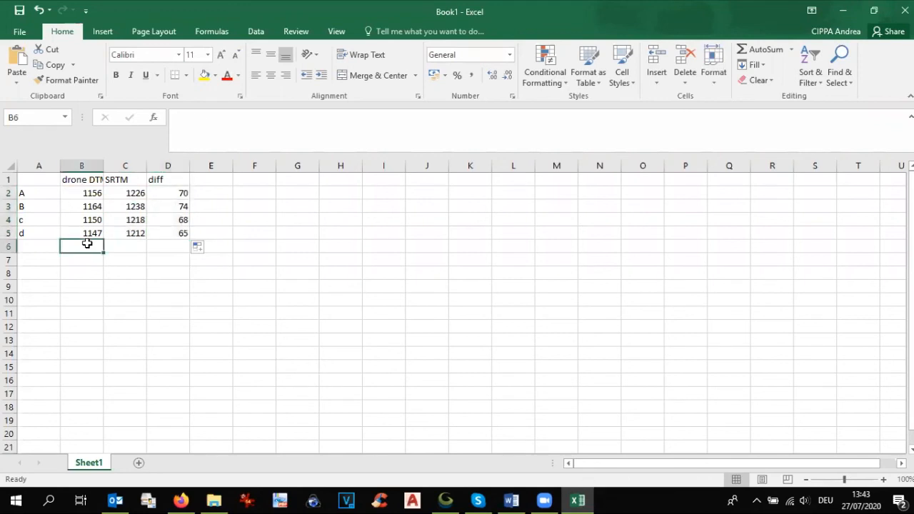
Label B6 as Average and calculate the mean of D2:D5 in D6 with the AVERAGE function.
type("Average")
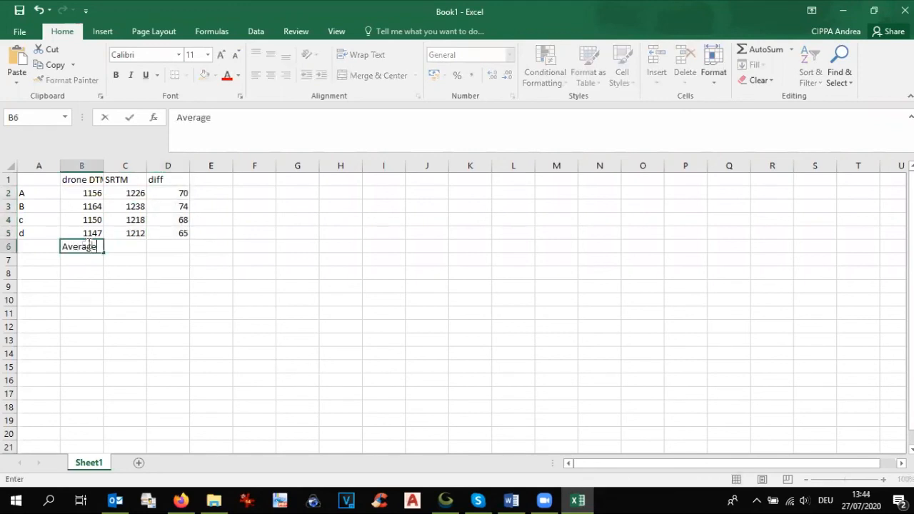
key("Tab")
key("Tab")
type("=av")
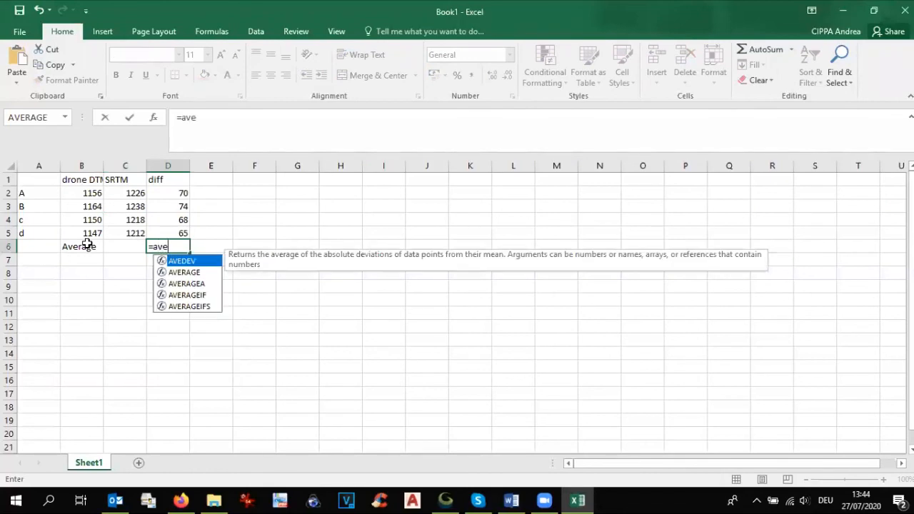
left_click(202, 274)
key("Return")
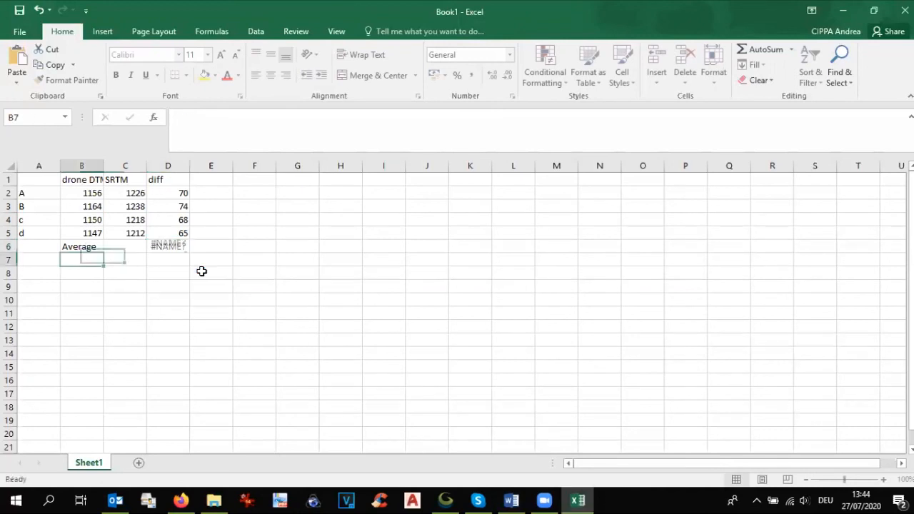
left_click(157, 246)
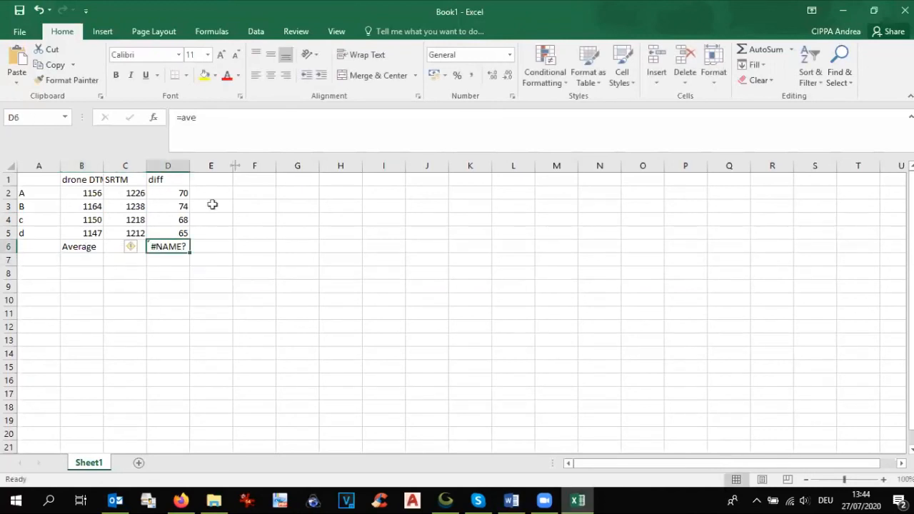
double_click(209, 120)
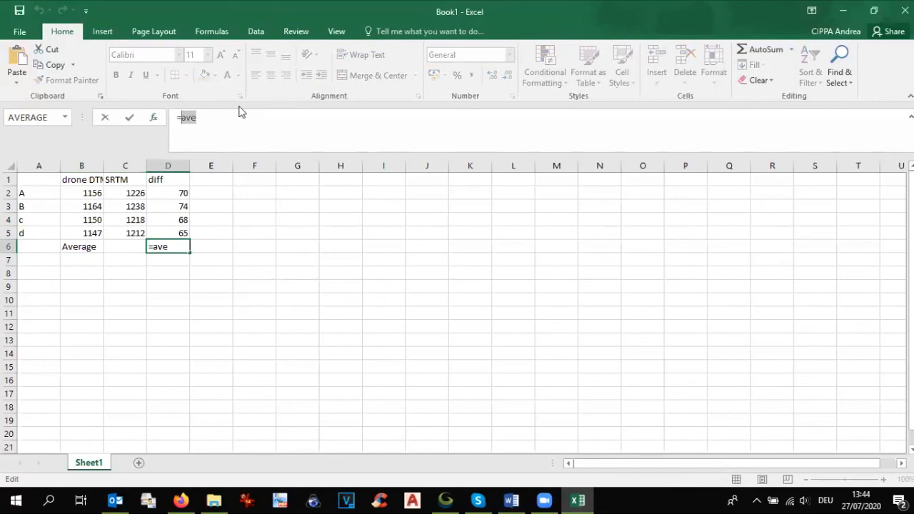
type("average(")
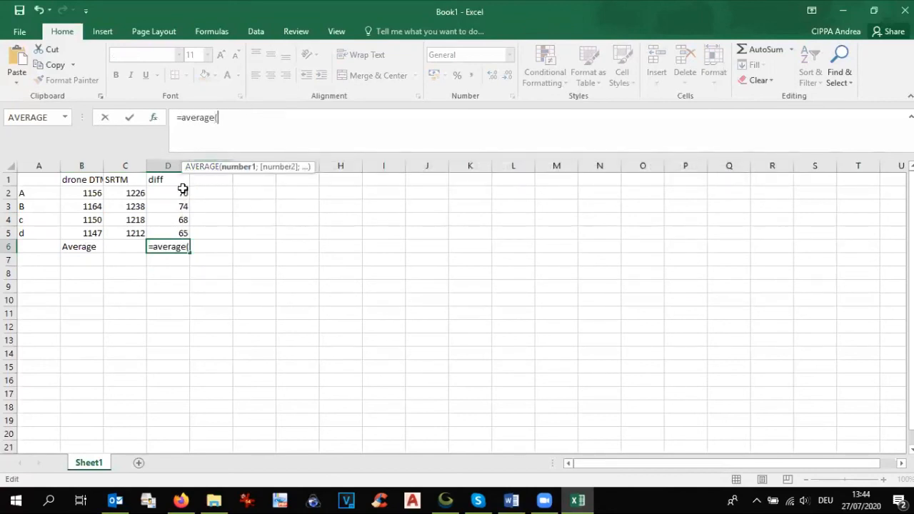
left_click_drag(179, 198, 174, 227)
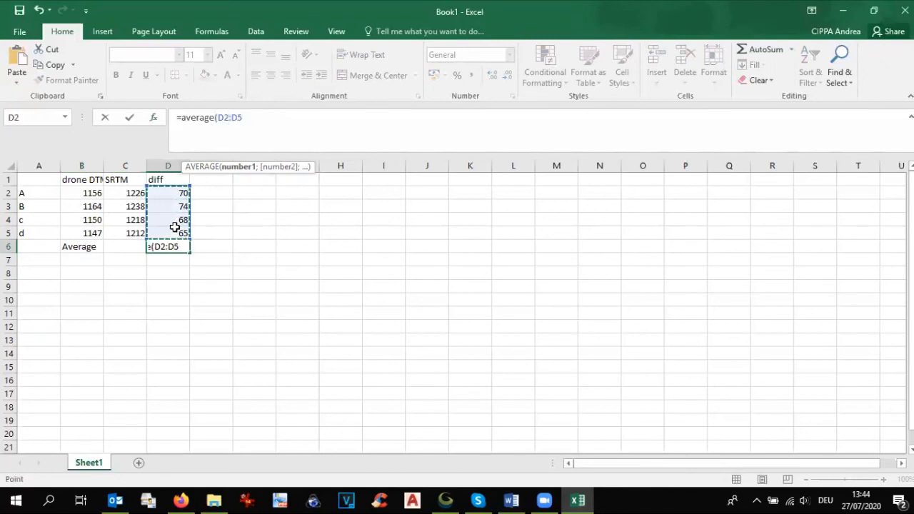
key("Return")
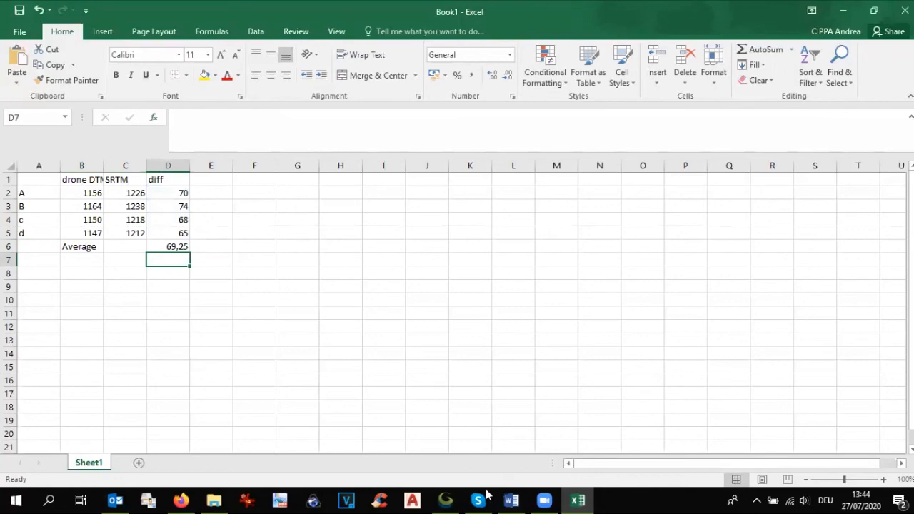
Switch to Global Mapper, close the feature information, and show only the SRTM and DTM Ghirone.tif layers, hiding REFERENCE POINT.
left_click(445, 499)
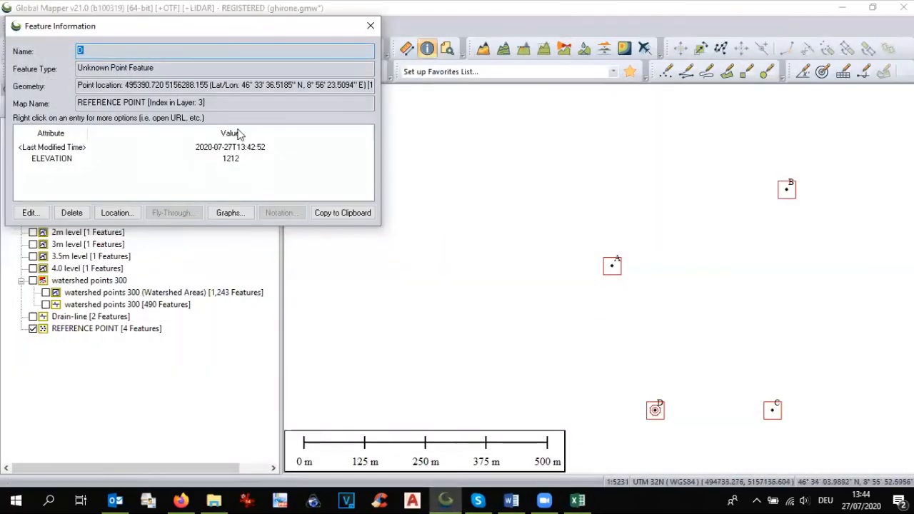
left_click(371, 25)
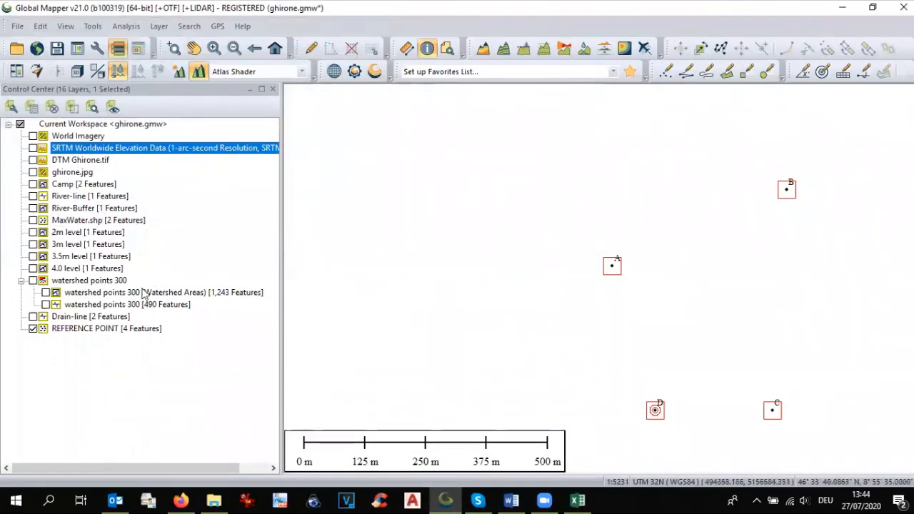
left_click(33, 159)
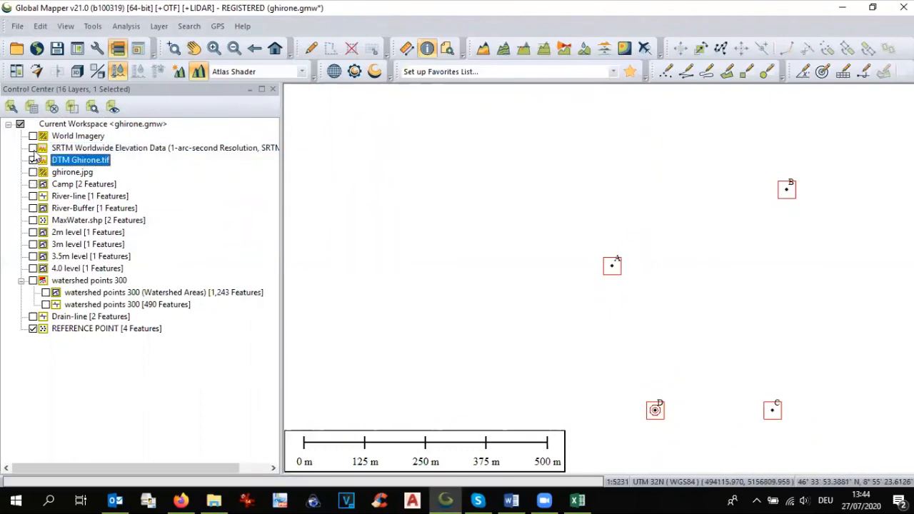
left_click(33, 148)
left_click(32, 328)
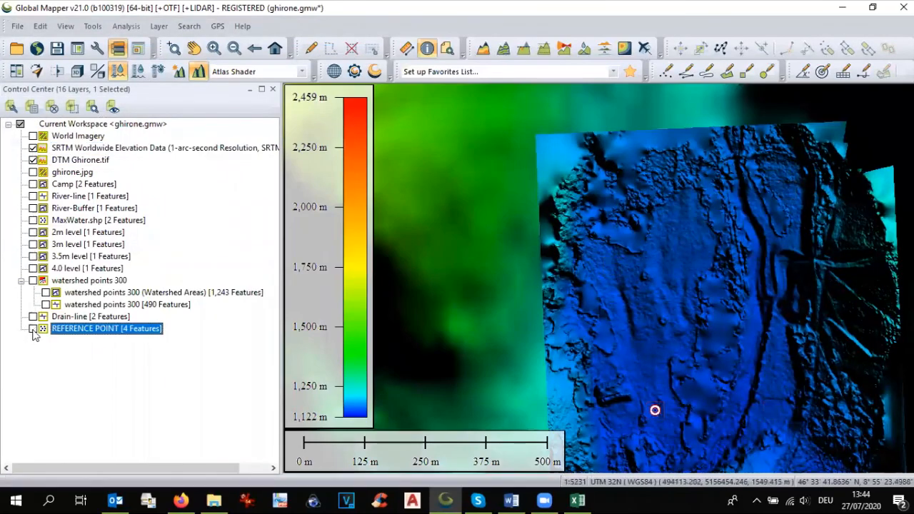
Examine in the 3D Viewer how the drone DTM sits within the surrounding SRTM terrain, and close the viewer.
left_click(77, 71)
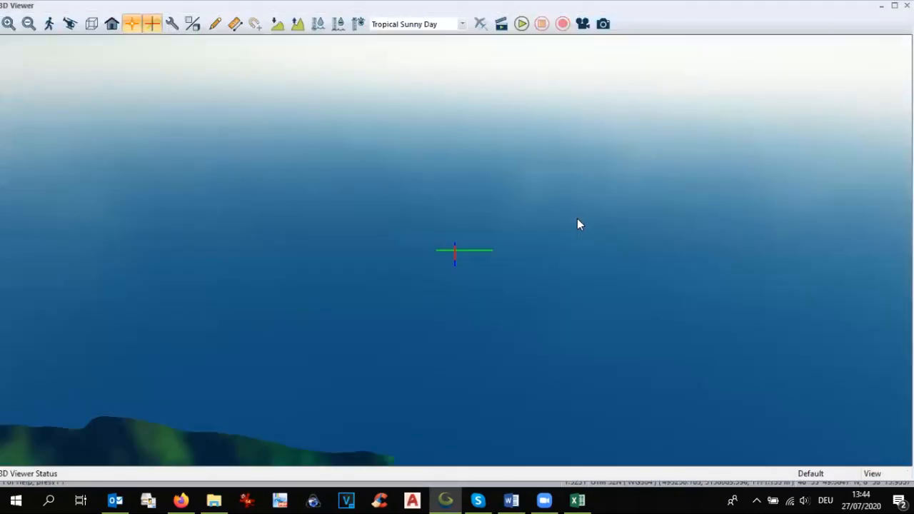
scroll(555, 179, "down", 2)
left_click_drag(683, 350, 628, 177)
scroll(569, 160, "down", 2)
left_click_drag(475, 405, 489, 345)
scroll(504, 339, "down", 2)
left_click_drag(497, 376, 474, 439)
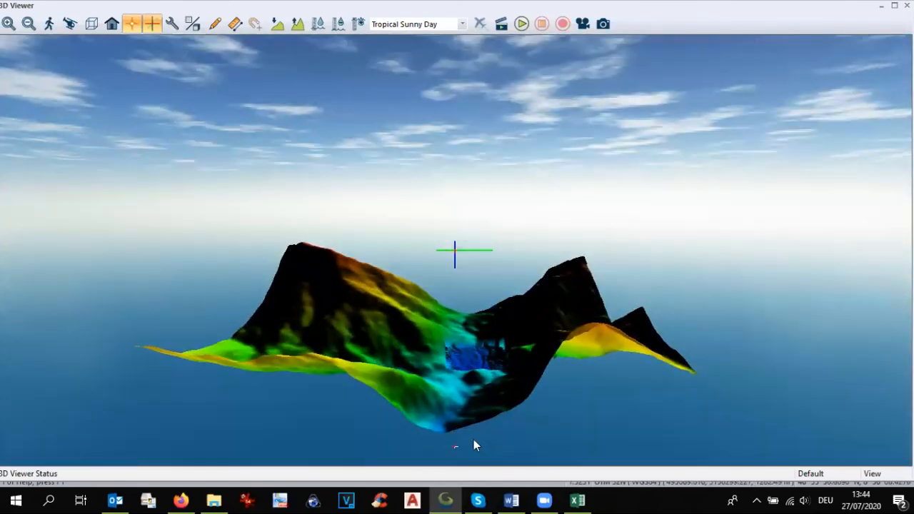
scroll(485, 409, "up", 4)
scroll(490, 398, "down", 3)
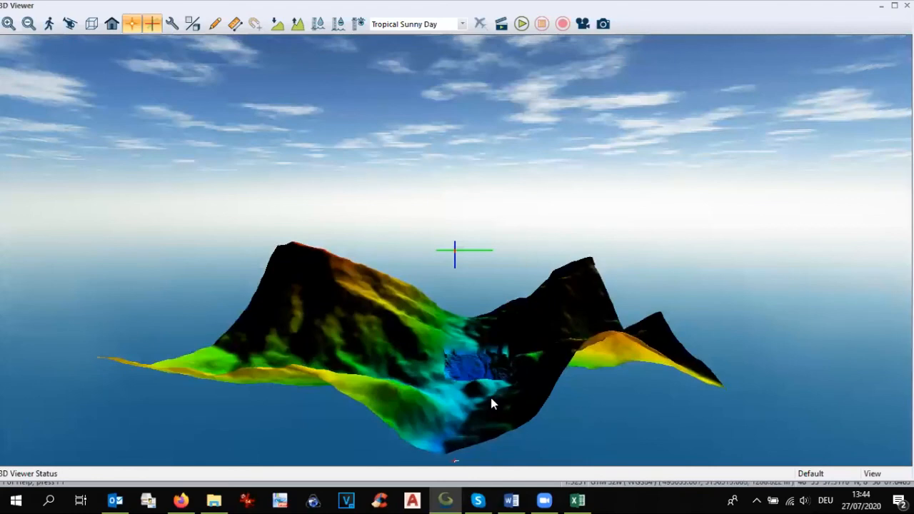
left_click(906, 6)
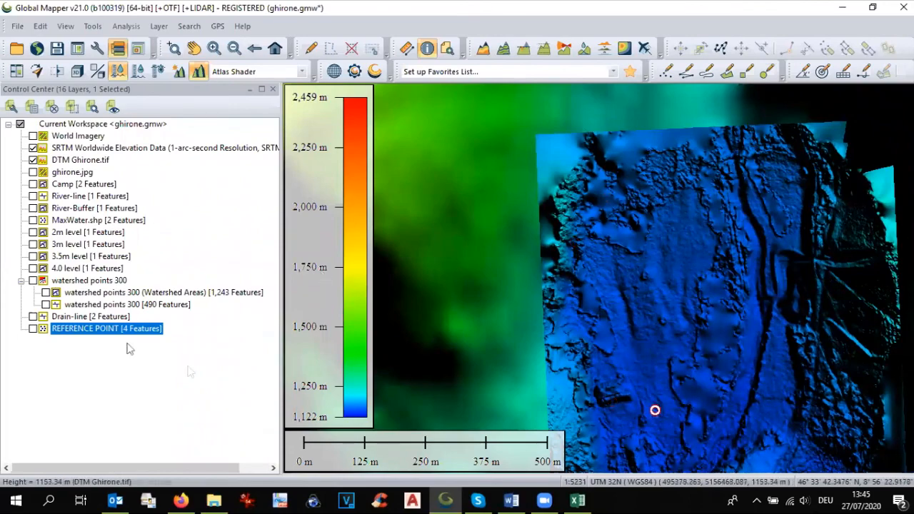
Check the average difference in D6 of the Excel sheet, and hide the SRTM layer back in Global Mapper.
left_click(568, 499)
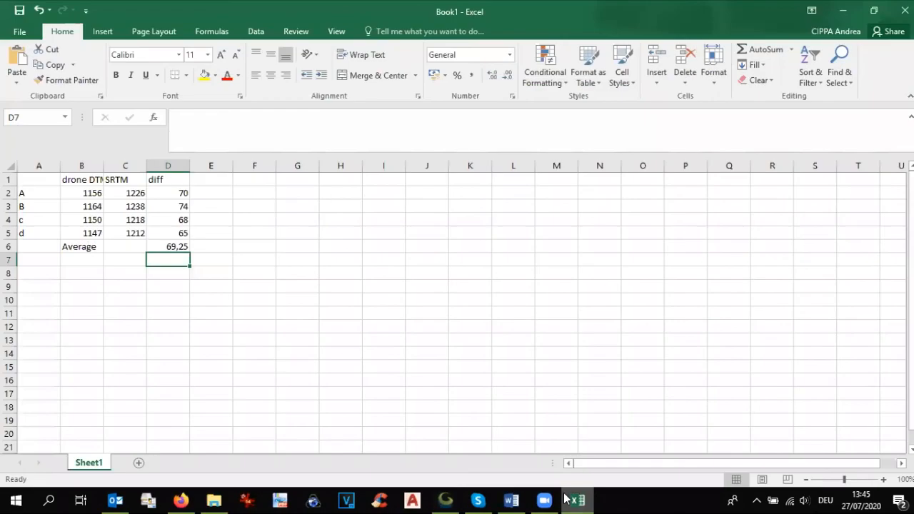
left_click(167, 246)
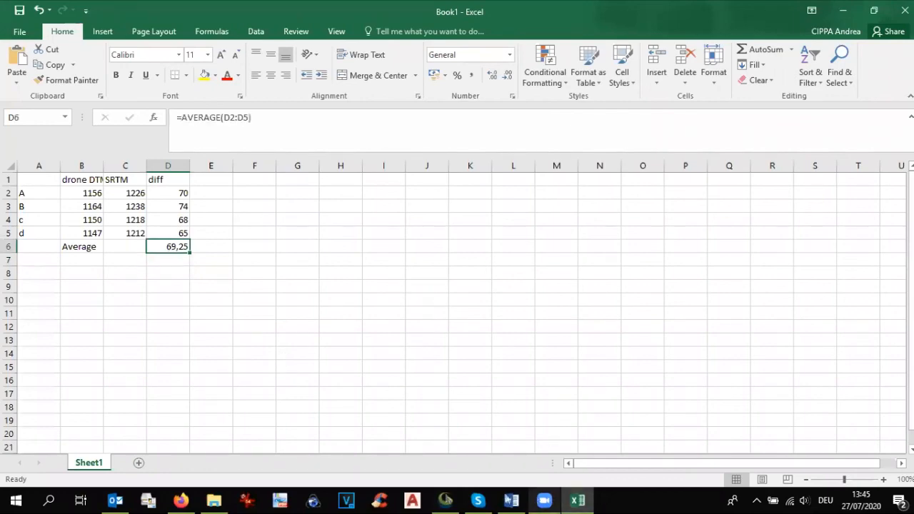
left_click(444, 500)
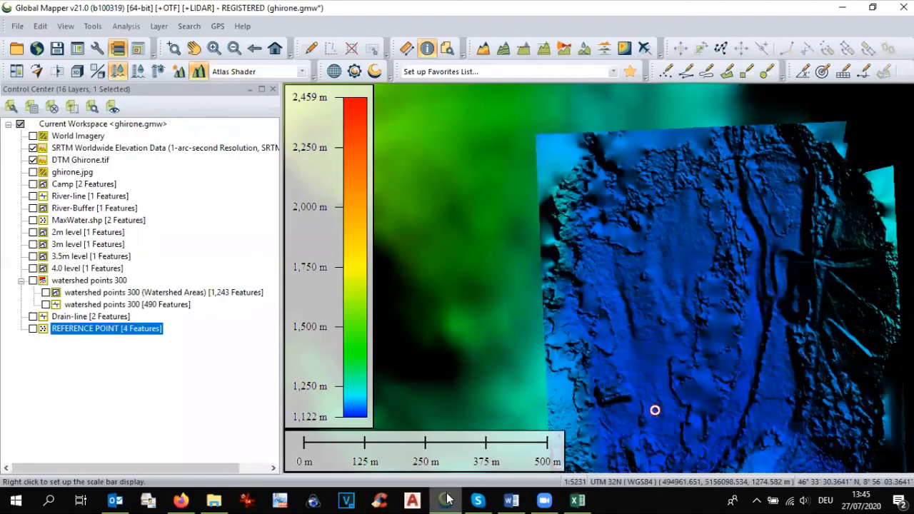
left_click(33, 149)
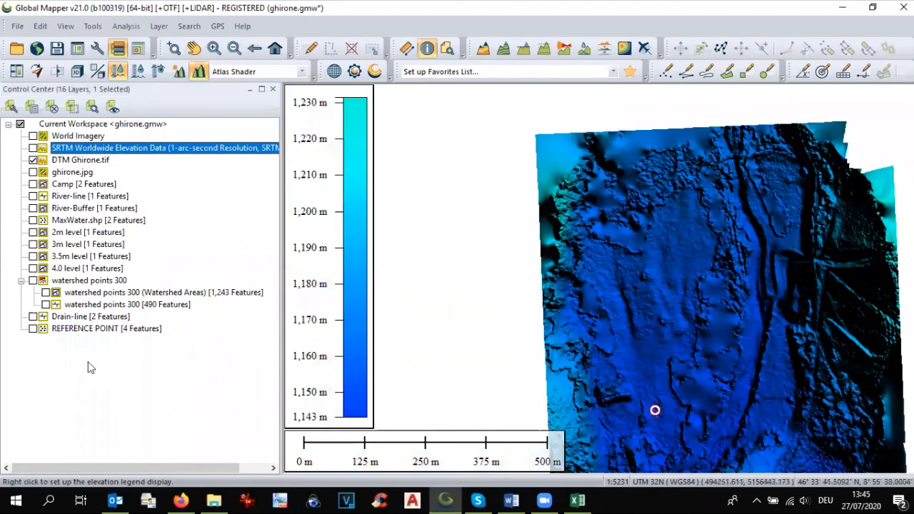
Apply an elevation offset of 69.25 meters to the DTM Ghirone.tif layer.
left_click(87, 163)
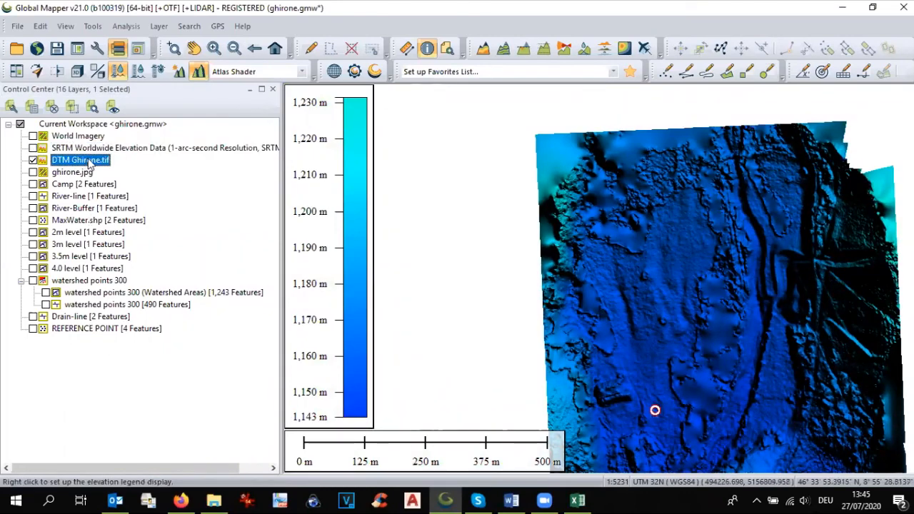
right_click(87, 163)
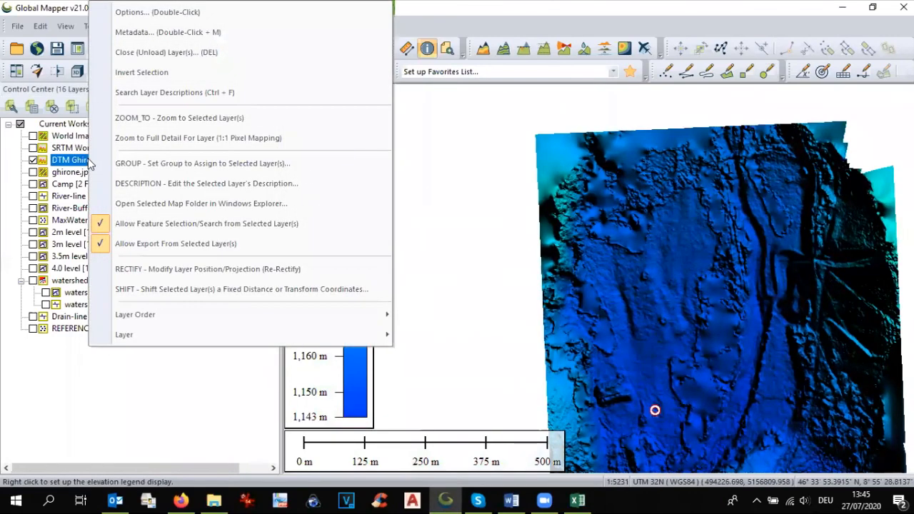
left_click(164, 13)
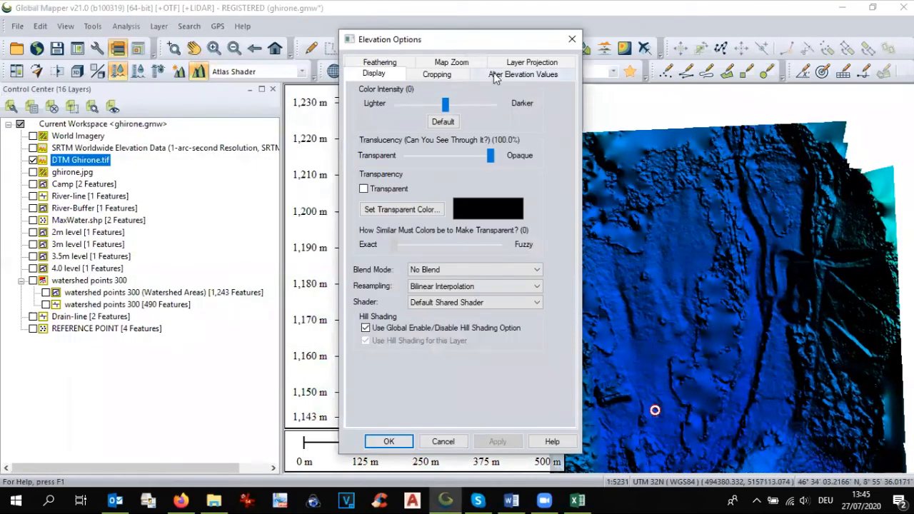
left_click(493, 75)
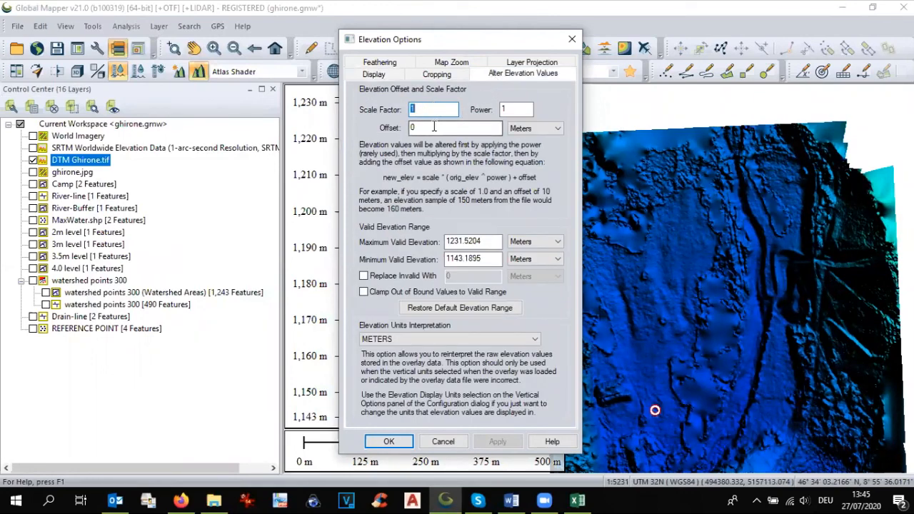
left_click(421, 126)
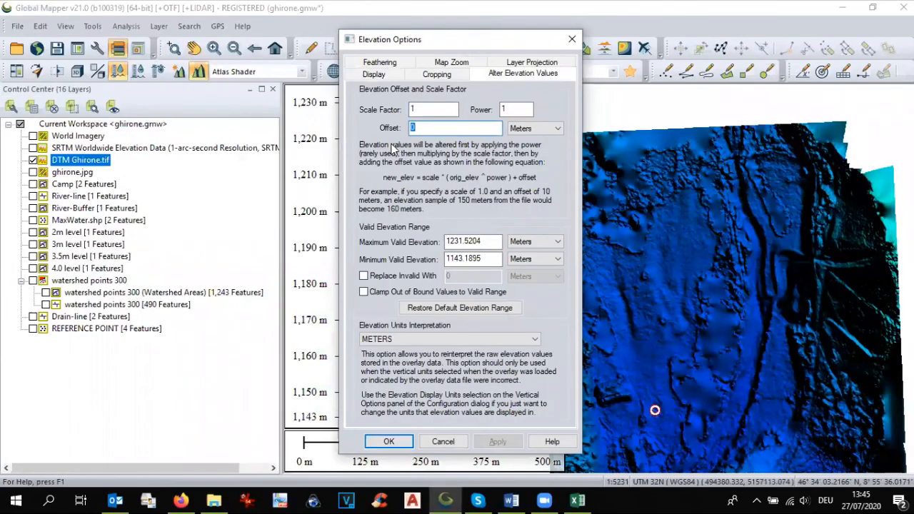
type("69.25")
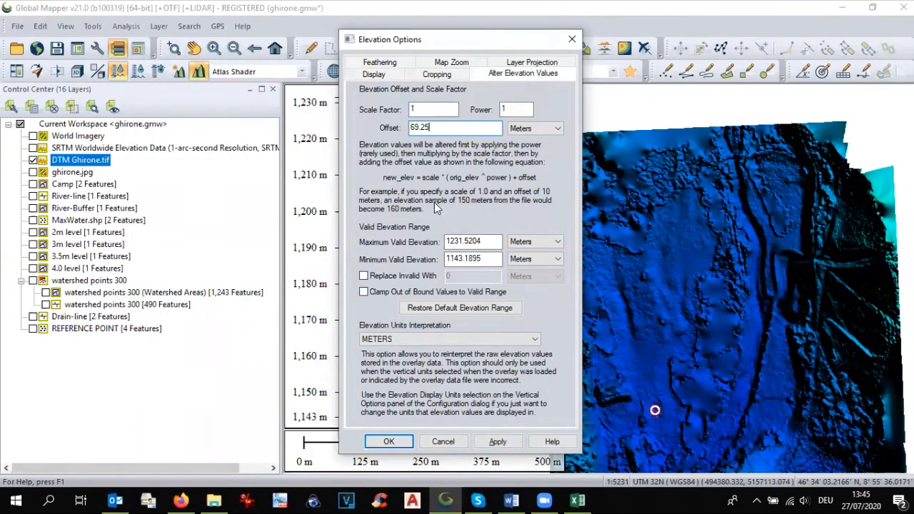
left_click(386, 442)
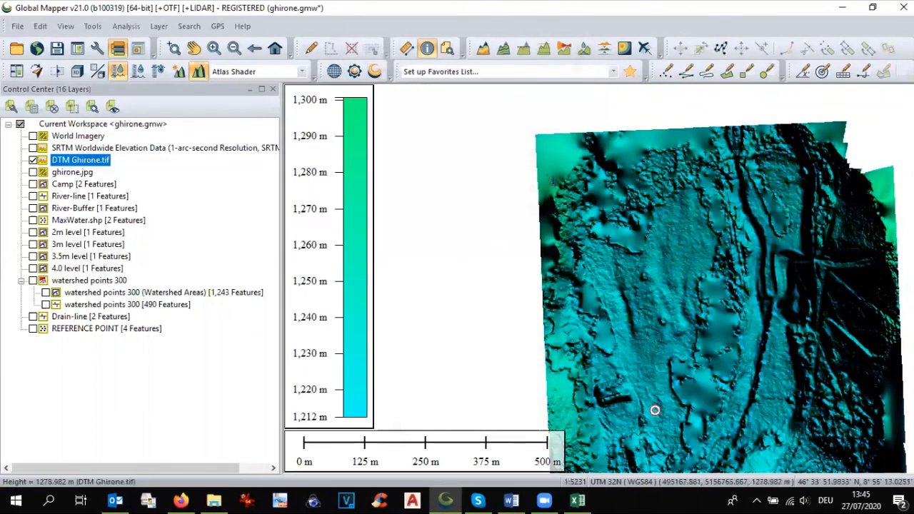
Show the SRTM Worldwide Elevation Data layer together with the offset drone DTM.
scroll(612, 322, "down", 2)
scroll(580, 291, "up", 2)
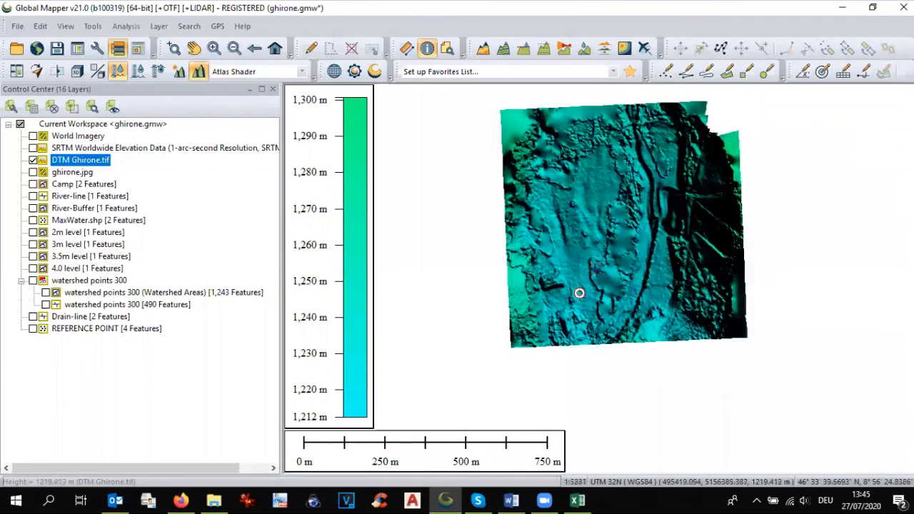
scroll(575, 308, "down", 1)
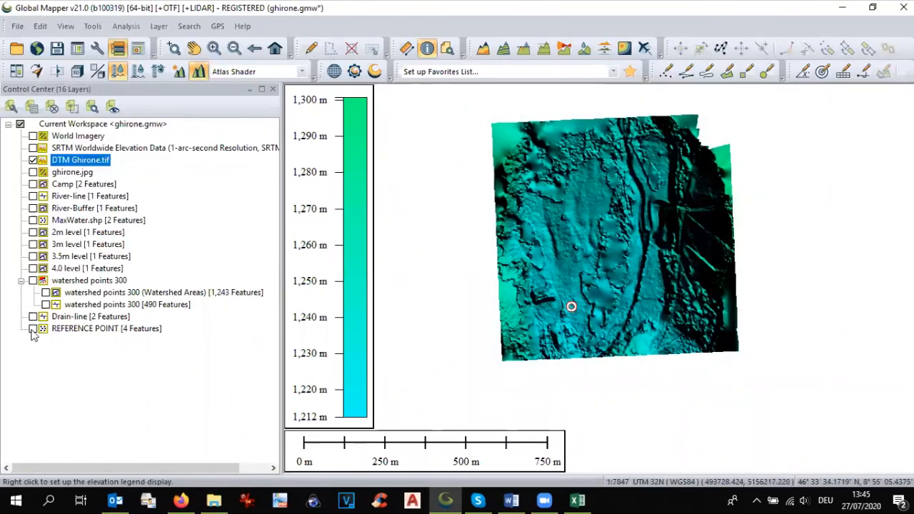
left_click(32, 147)
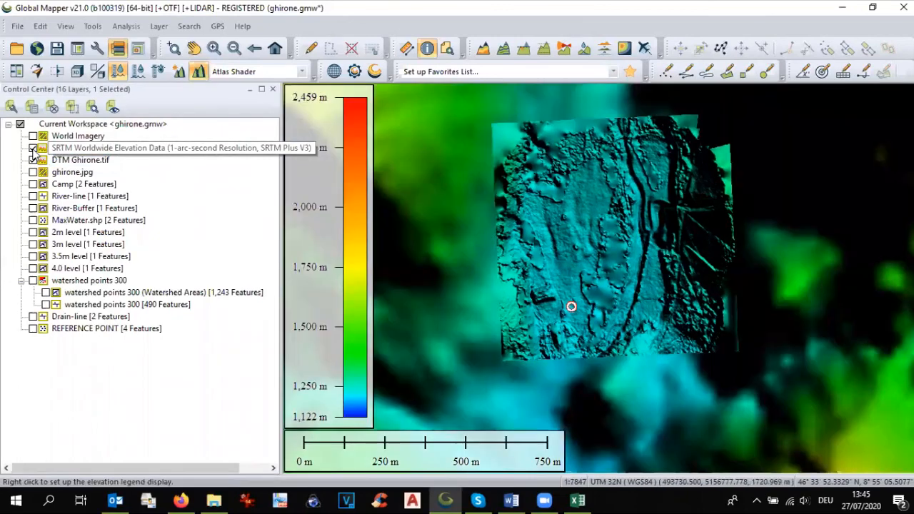
Inspect in the 3D Viewer how the offset drone DTM fits the SRTM valley terrain, and close the viewer.
left_click(77, 72)
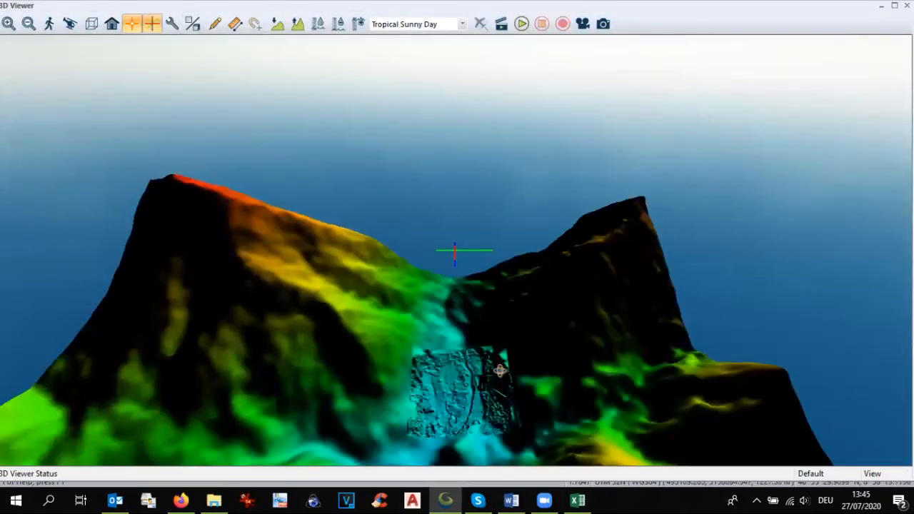
left_click_drag(501, 372, 516, 249)
scroll(516, 254, "down", 5)
left_click_drag(523, 335, 667, 233)
mouse_move(498, 307)
left_mouse_down()
mouse_move(677, 279)
mouse_move(738, 240)
mouse_move(517, 274)
mouse_move(593, 218)
mouse_move(585, 312)
mouse_move(508, 328)
mouse_move(471, 354)
mouse_move(462, 325)
mouse_move(438, 302)
mouse_move(461, 367)
mouse_move(500, 300)
mouse_move(454, 377)
mouse_move(457, 318)
mouse_move(444, 350)
left_mouse_up()
scroll(445, 354, "up", 2)
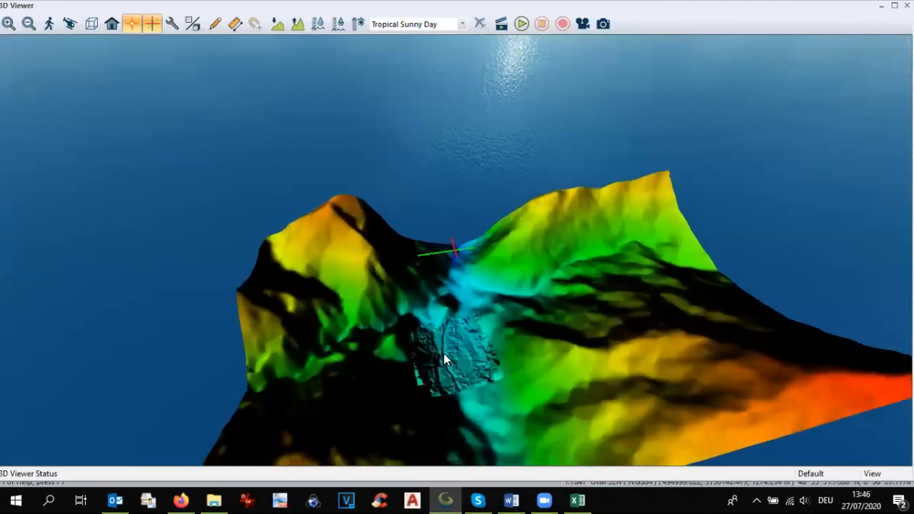
scroll(445, 354, "down", 2)
scroll(443, 369, "up", 2)
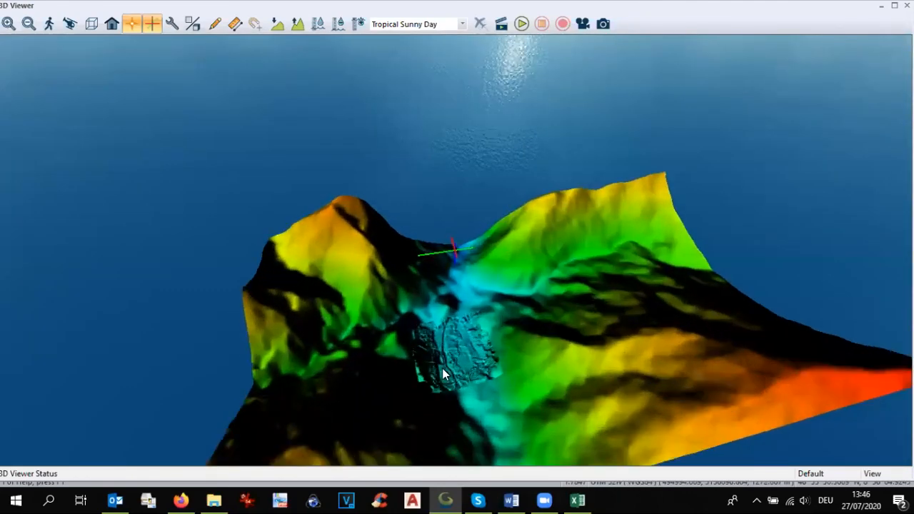
left_click_drag(465, 357, 473, 328)
scroll(466, 371, "up", 2)
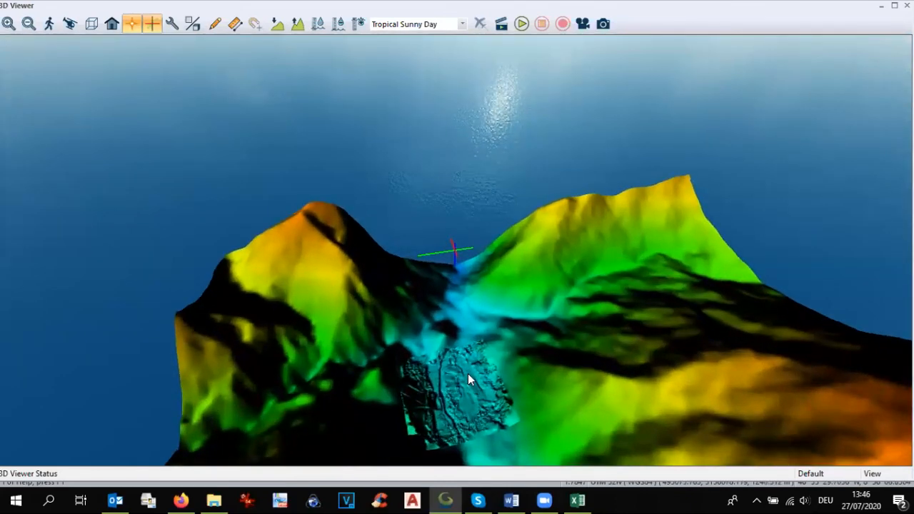
left_click(907, 5)
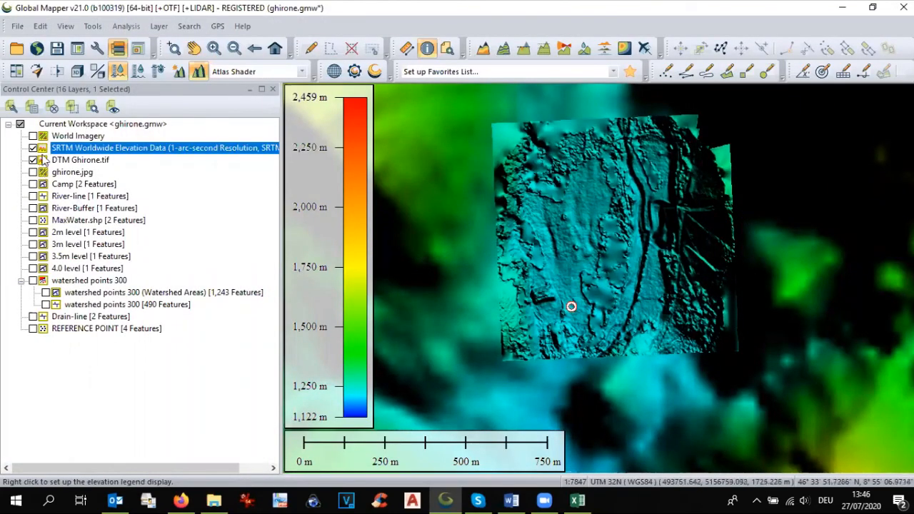
Combine the SRTM layer with DTM Ghirone.tif using Cut Layer Out (Keep First if Second Invalid) to create a Combined Elevation Grid.
left_click(127, 27)
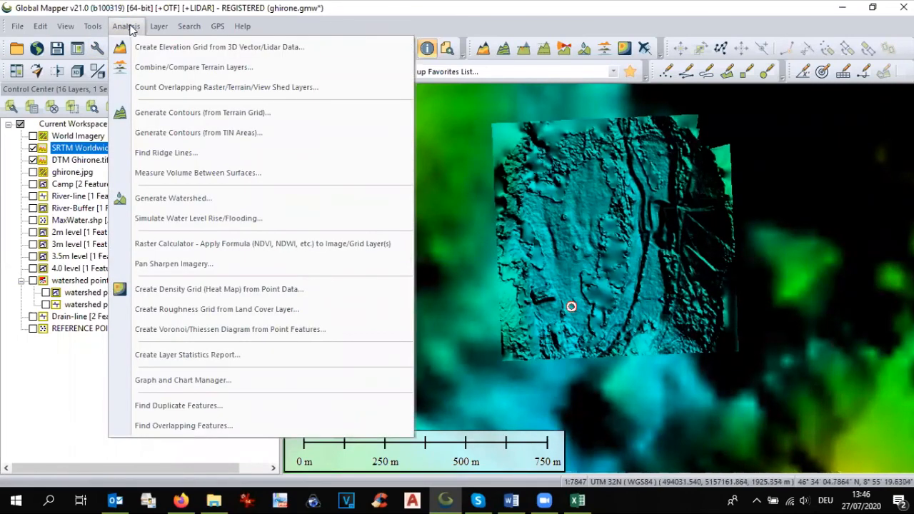
left_click(145, 69)
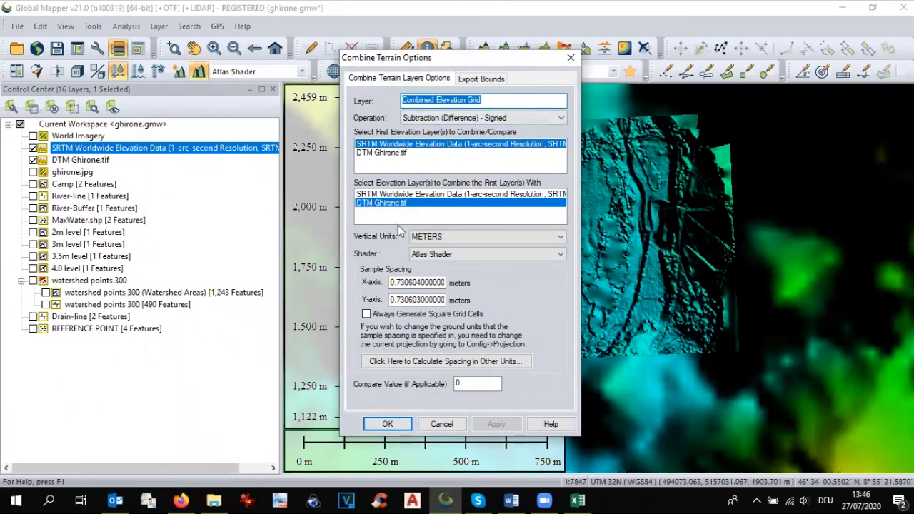
left_click(481, 119)
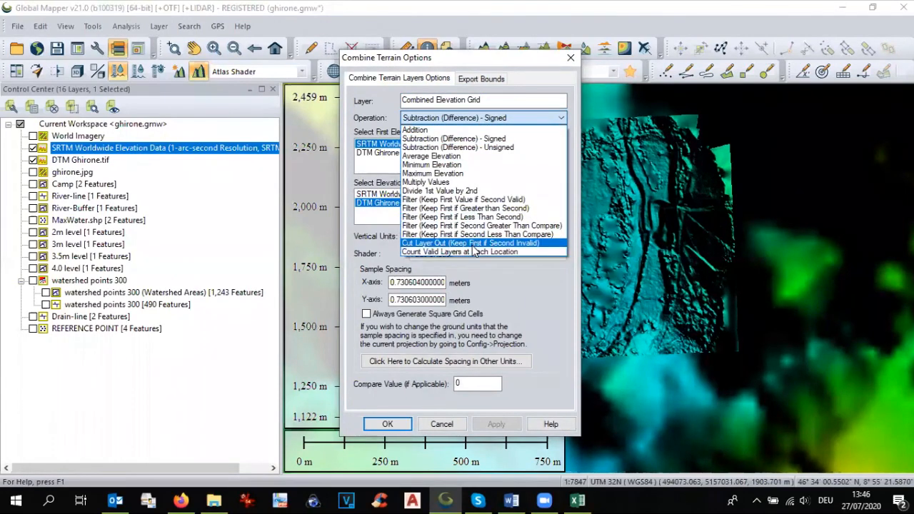
left_click(472, 245)
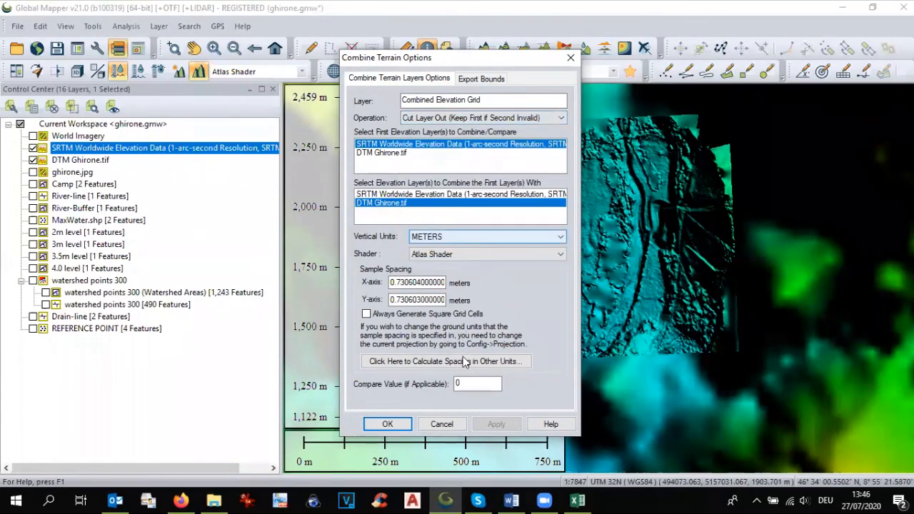
left_click(387, 424)
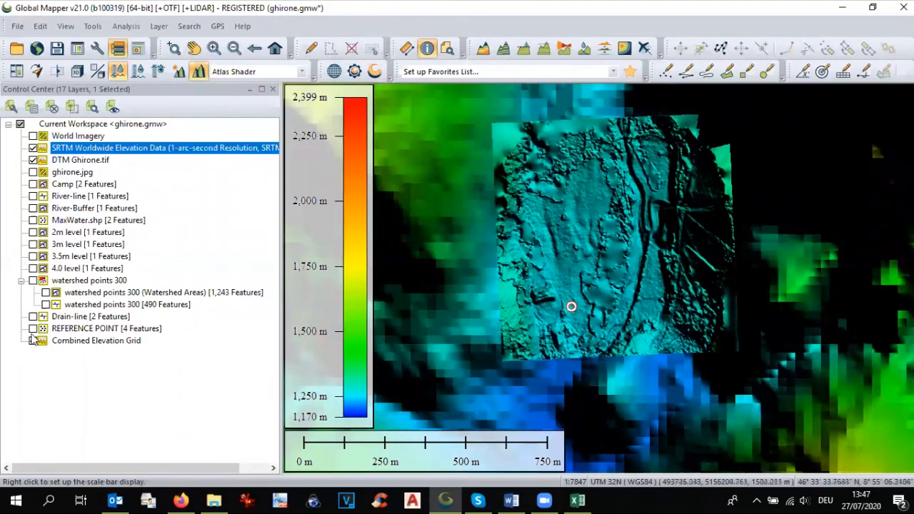
Display only the Combined Elevation Grid, hiding the DTM Ghirone.tif and SRTM layers, and check the drone area cut-out.
left_click(33, 341)
left_click(34, 160)
left_click(34, 148)
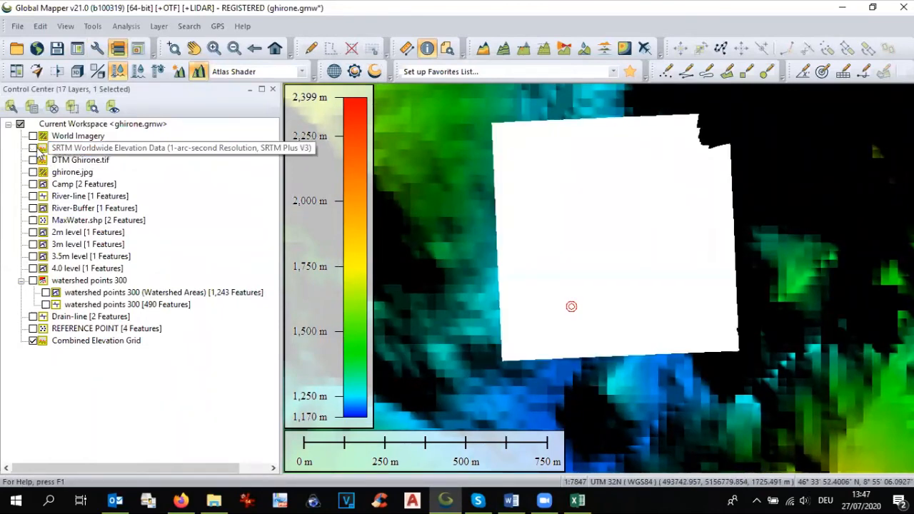
left_click(40, 150)
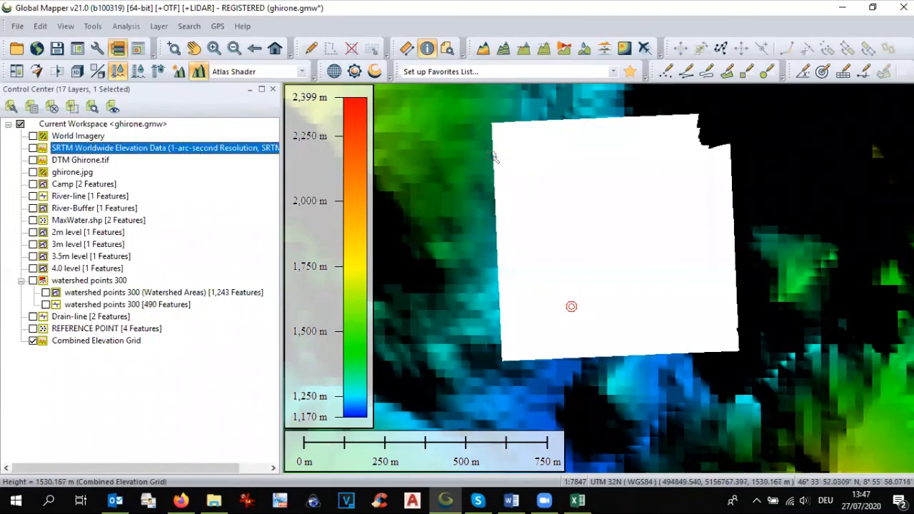
scroll(489, 164, "down", 2)
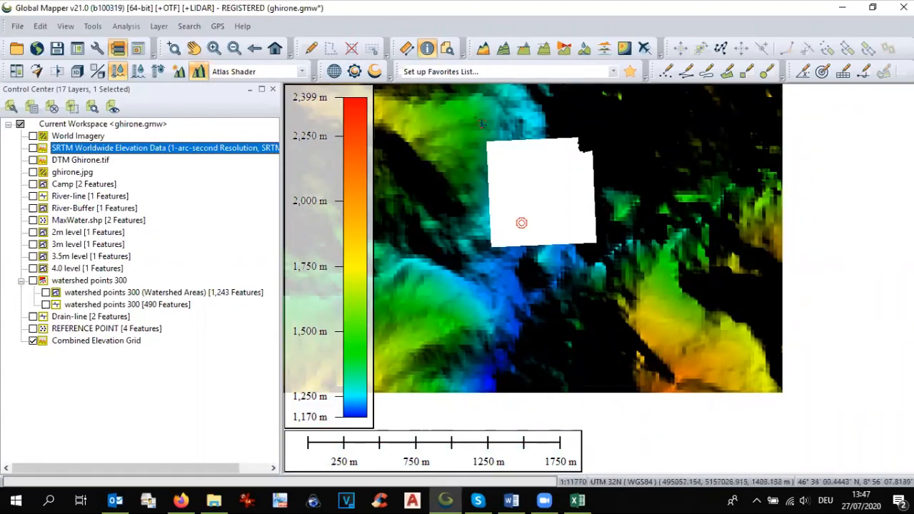
scroll(484, 130, "up", 2)
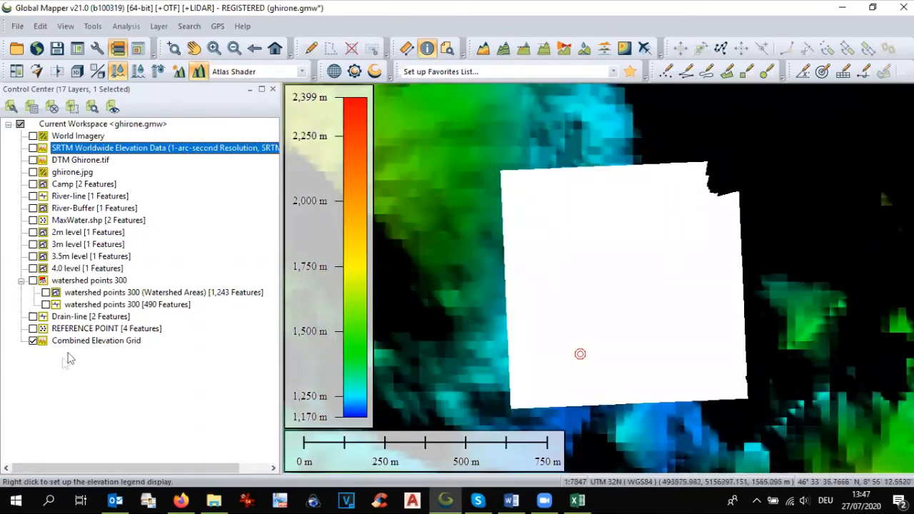
left_click(32, 341)
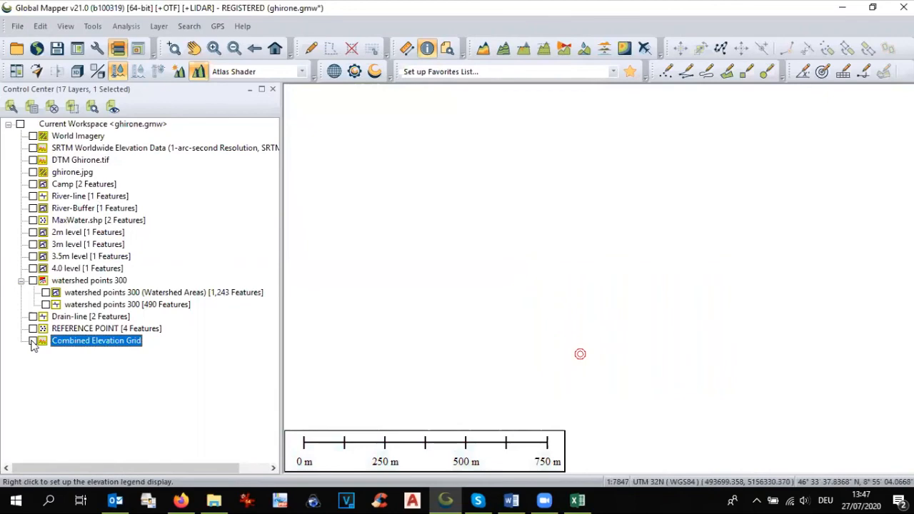
left_click(33, 341)
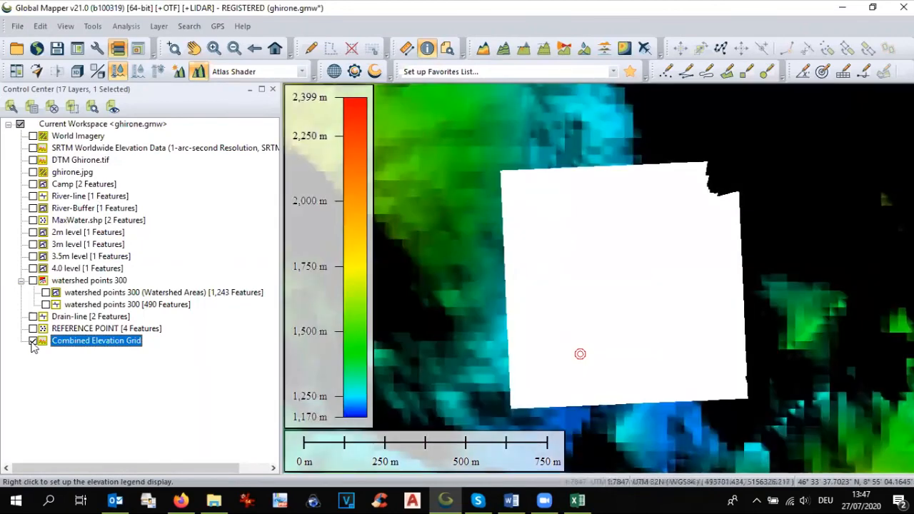
Show the DTM Ghirone.tif layer inside the hole of the Combined Elevation Grid and view the surrounding valley.
left_click(33, 161)
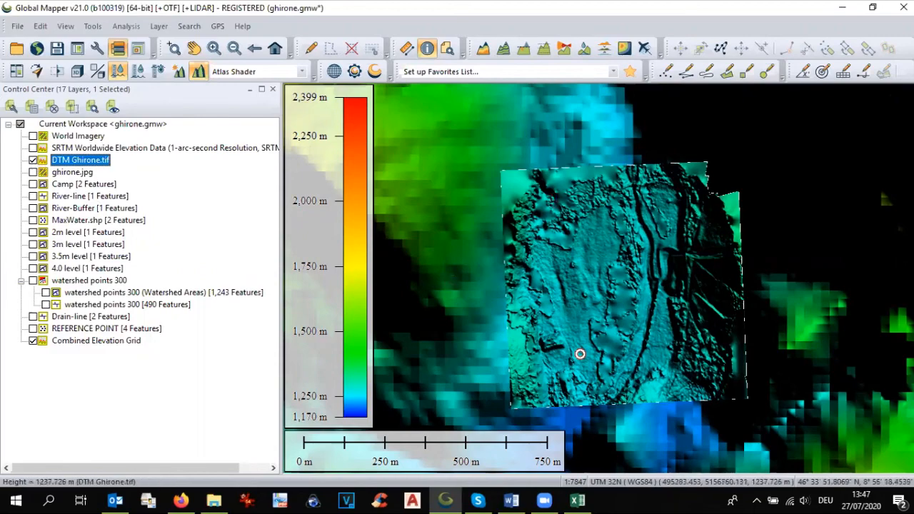
scroll(414, 269, "down", 2)
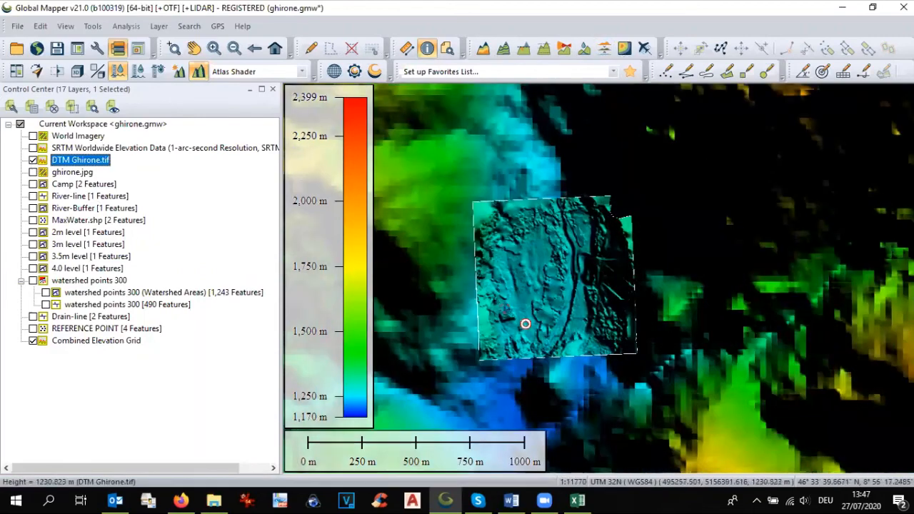
scroll(550, 311, "down", 1)
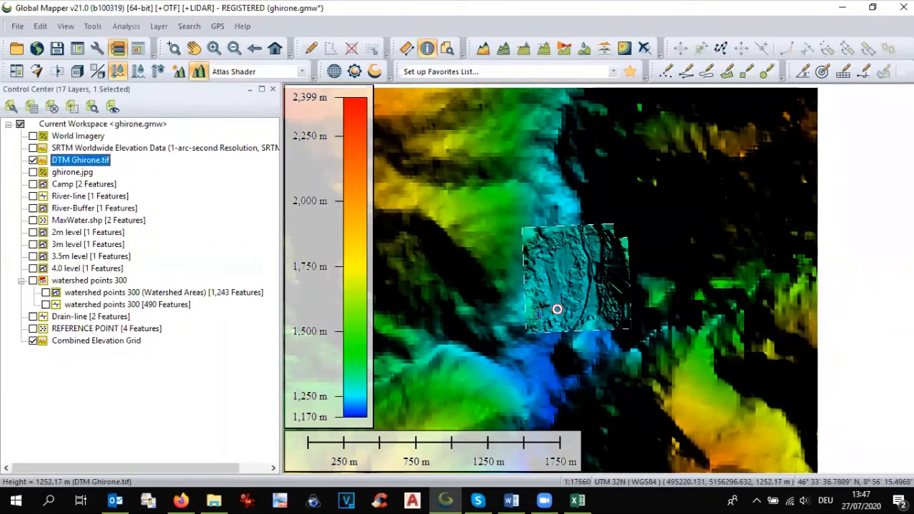
Set up a new watershed generation with the layer name watershed points 600 and a stream cell count of 600.
left_click(125, 27)
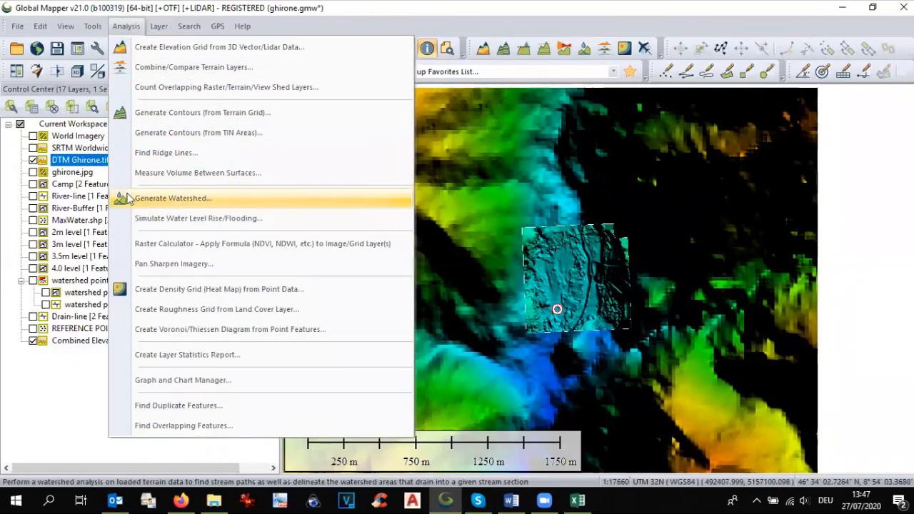
left_click(127, 199)
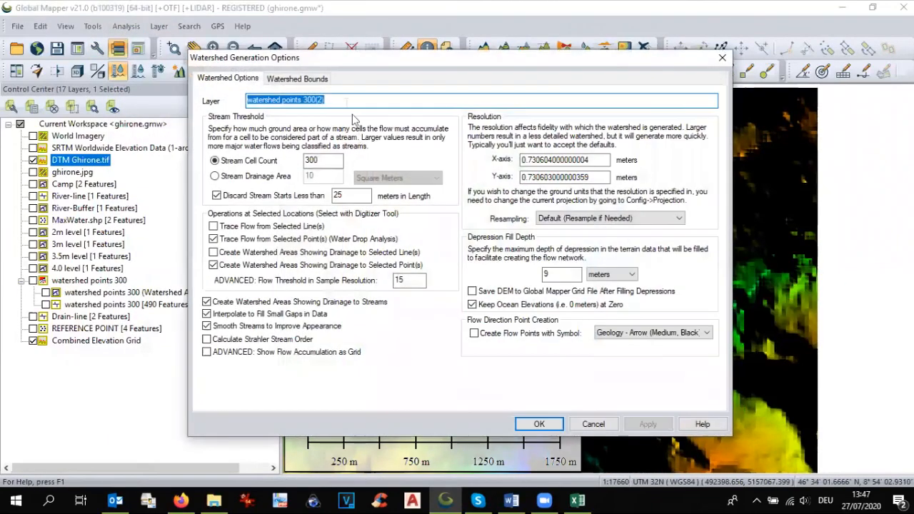
left_click_drag(305, 100, 347, 92)
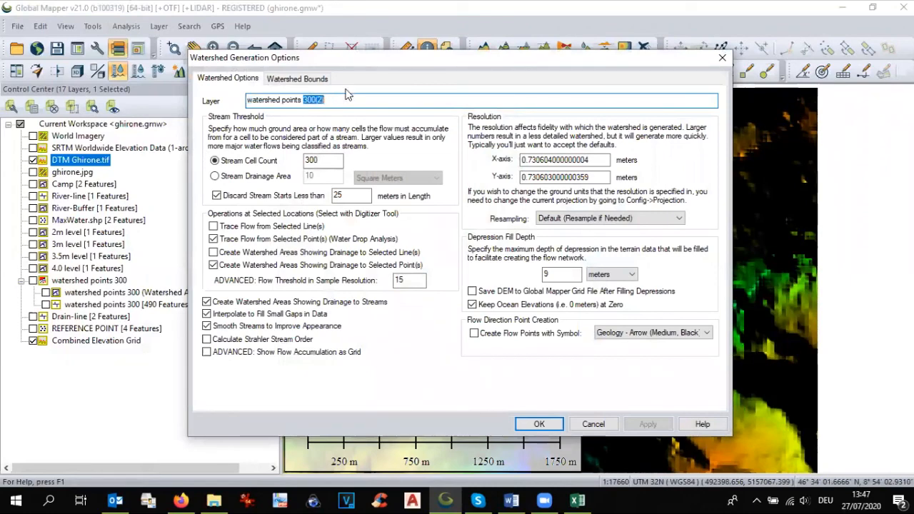
double_click(323, 160)
type("6")
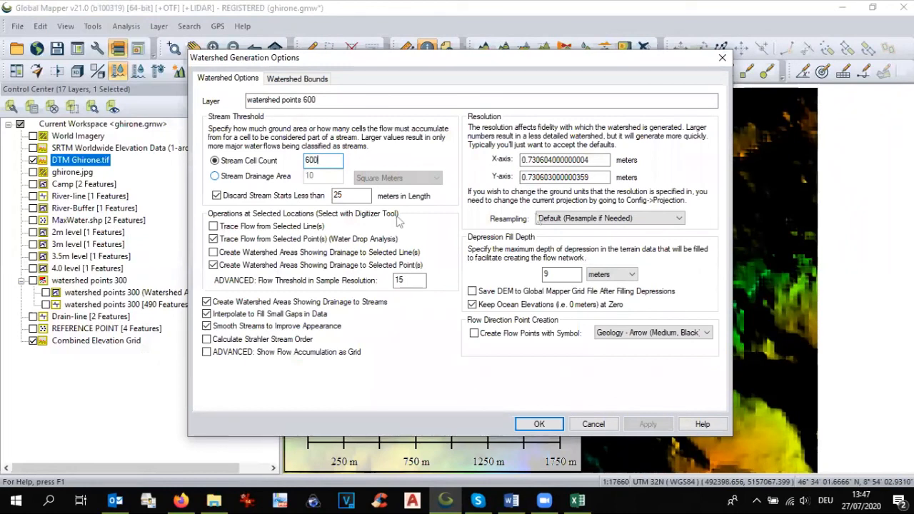
Set the watershed resolution to 20 meters on both axes and generate the watershed.
double_click(566, 160)
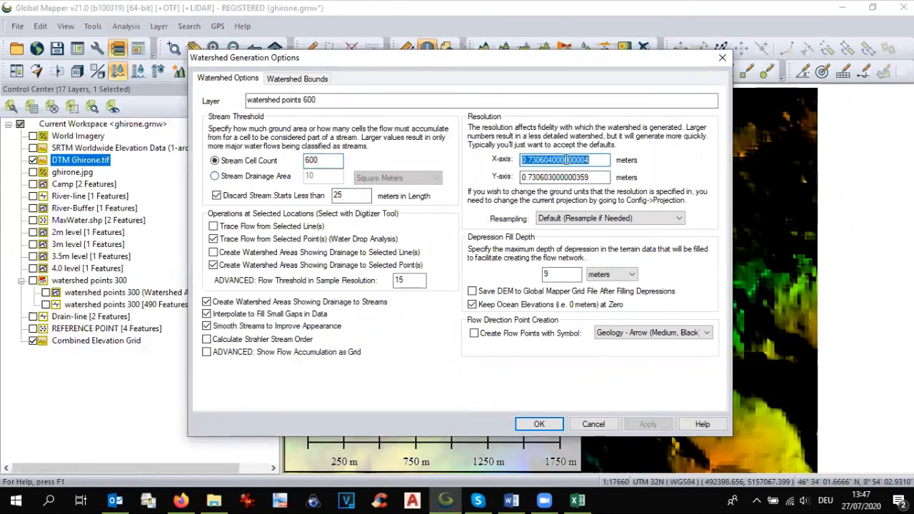
type("20")
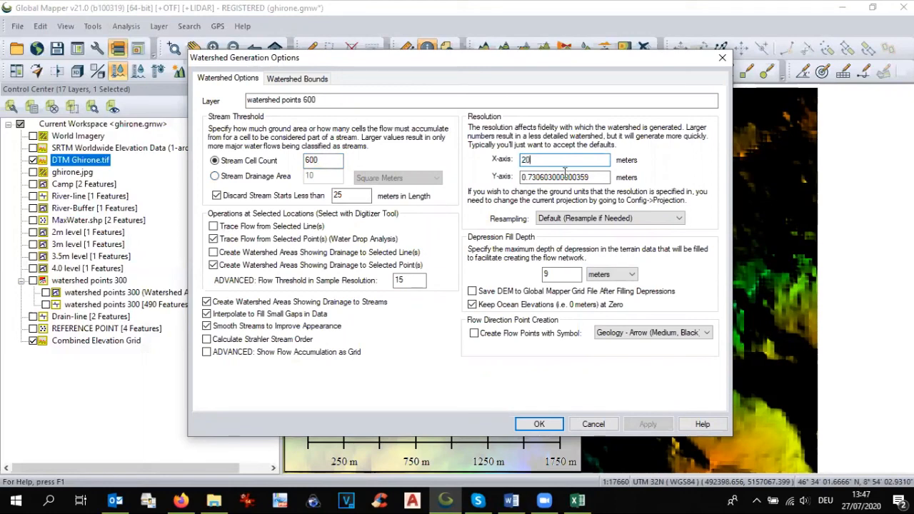
double_click(564, 175)
type("2")
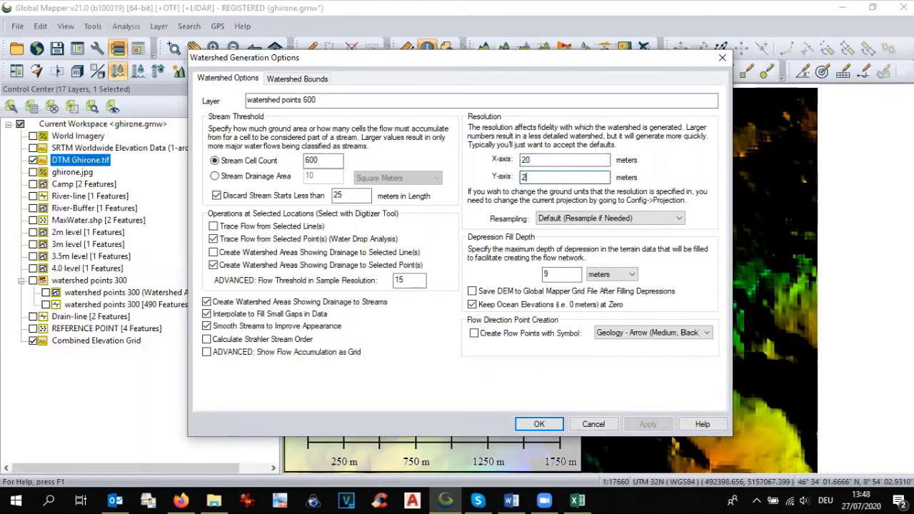
type("0")
left_click(538, 424)
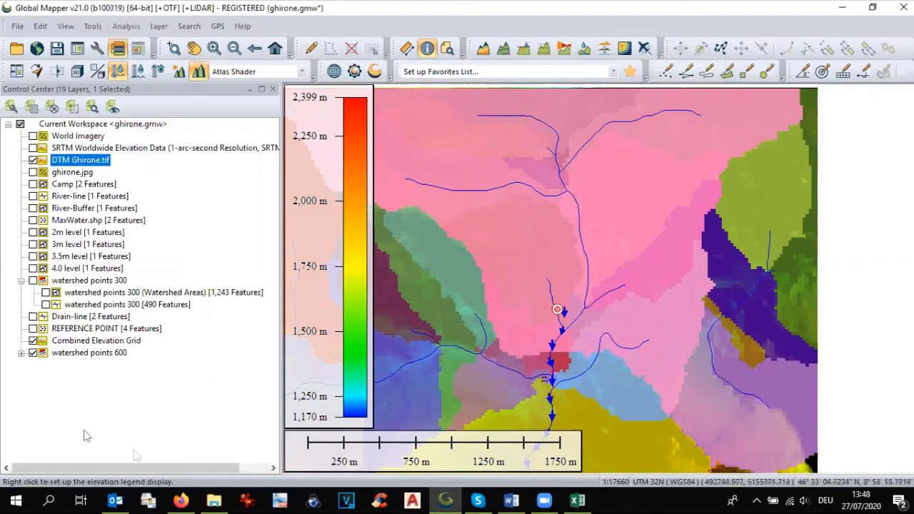
Hide the watershed points 600 layer and set up another watershed named watershed points 300 with a stream cell count of 300.
left_click(33, 352)
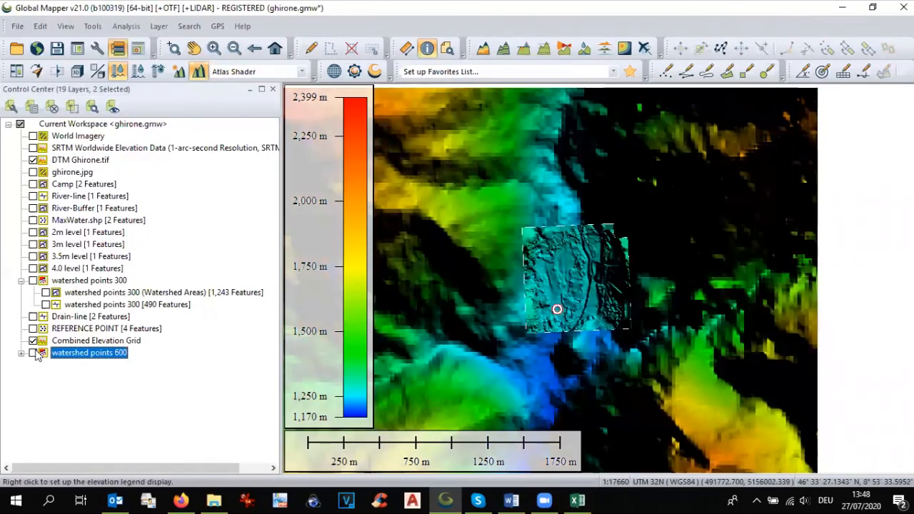
left_click(126, 26)
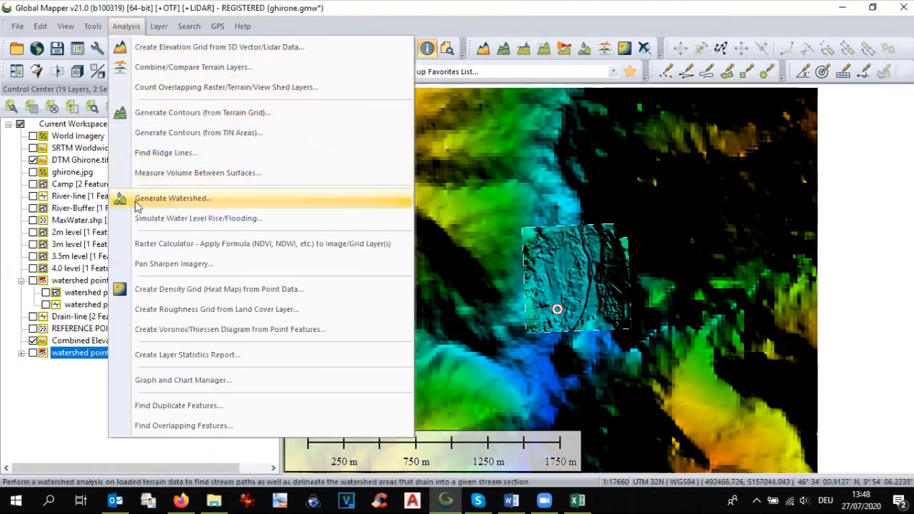
left_click(171, 199)
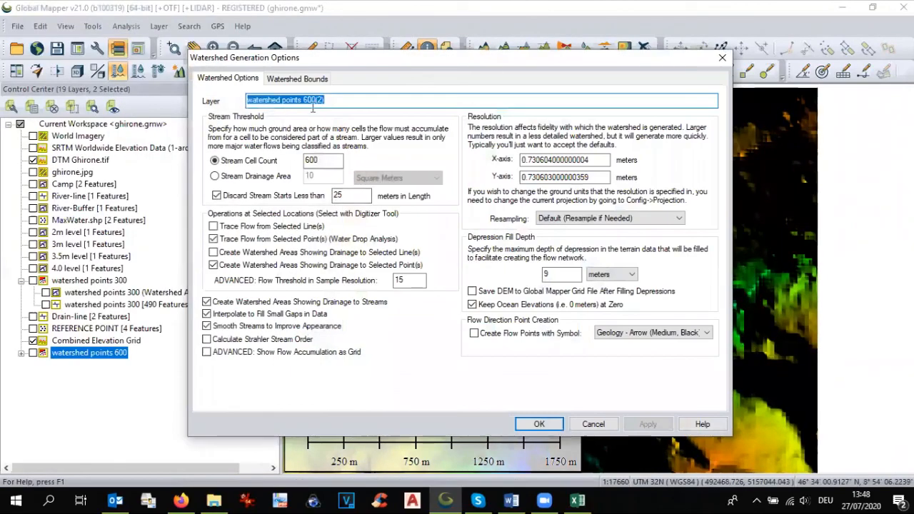
left_click_drag(303, 98, 347, 98)
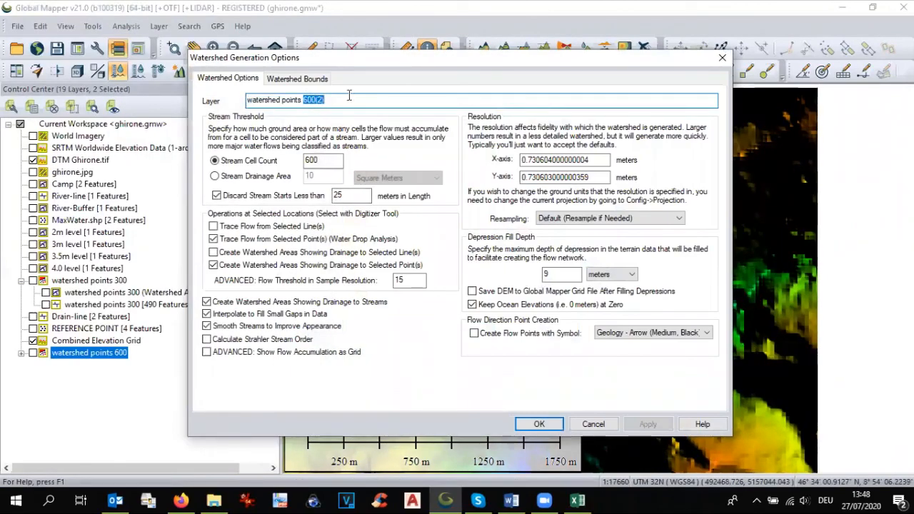
type("3")
double_click(324, 161)
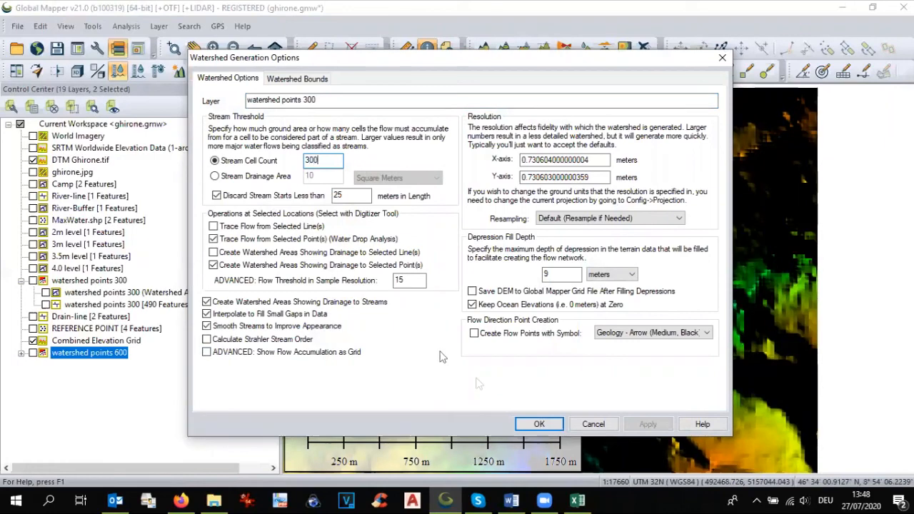
left_click(539, 424)
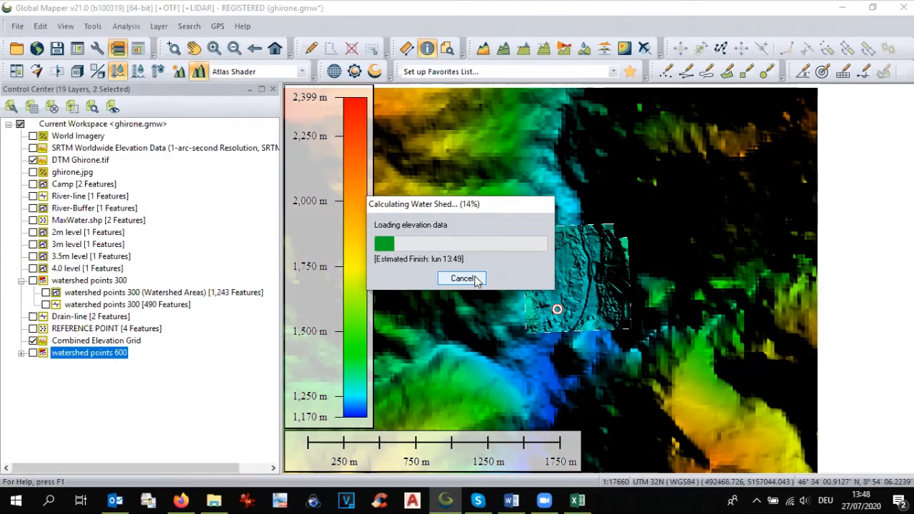
left_click(463, 278)
left_click(490, 280)
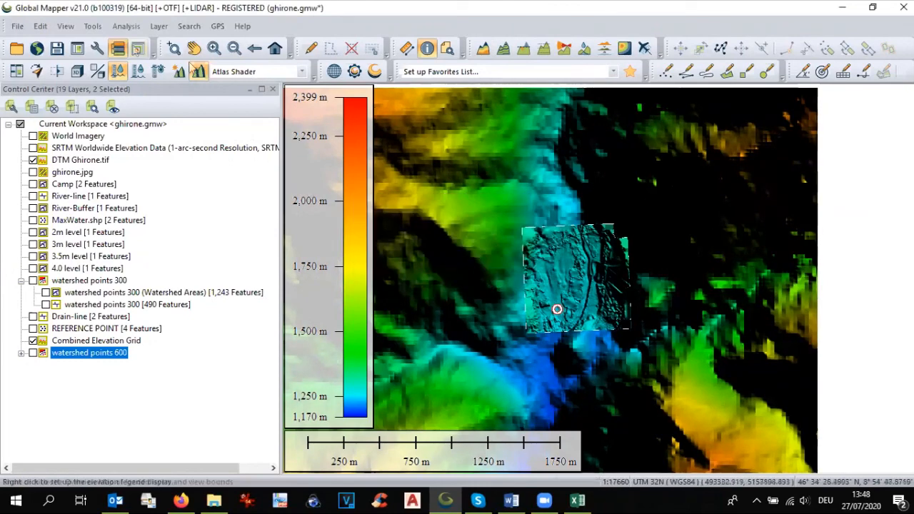
Generate the watershed points 300(2) watershed with a resolution of 20 meters on both the X and Y axes.
left_click(126, 27)
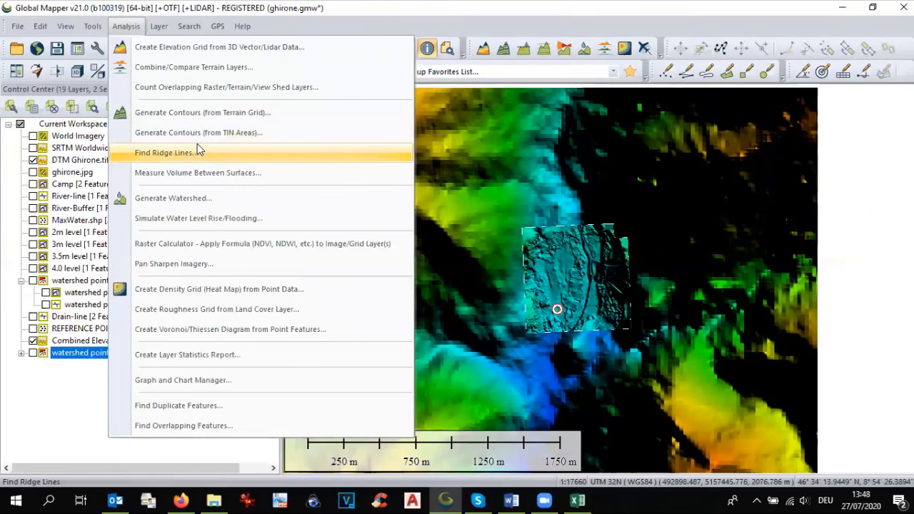
left_click(206, 198)
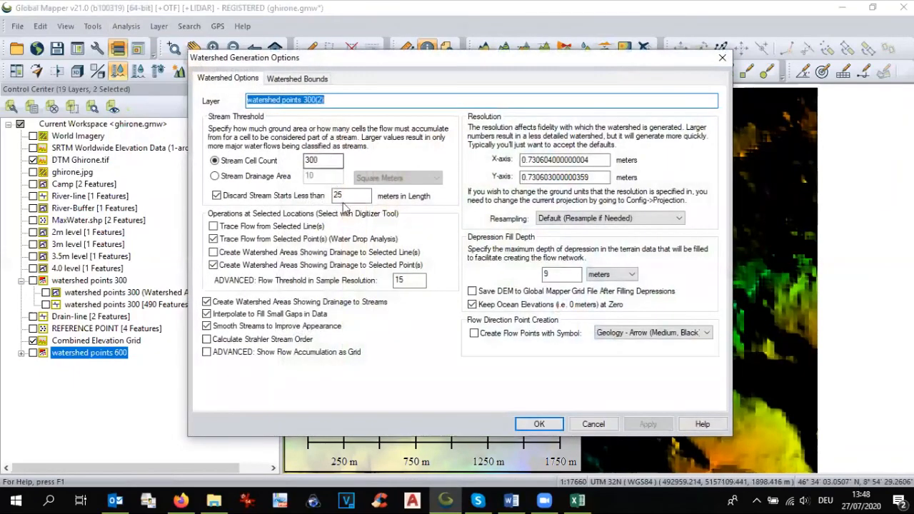
double_click(538, 160)
type("20")
double_click(578, 177)
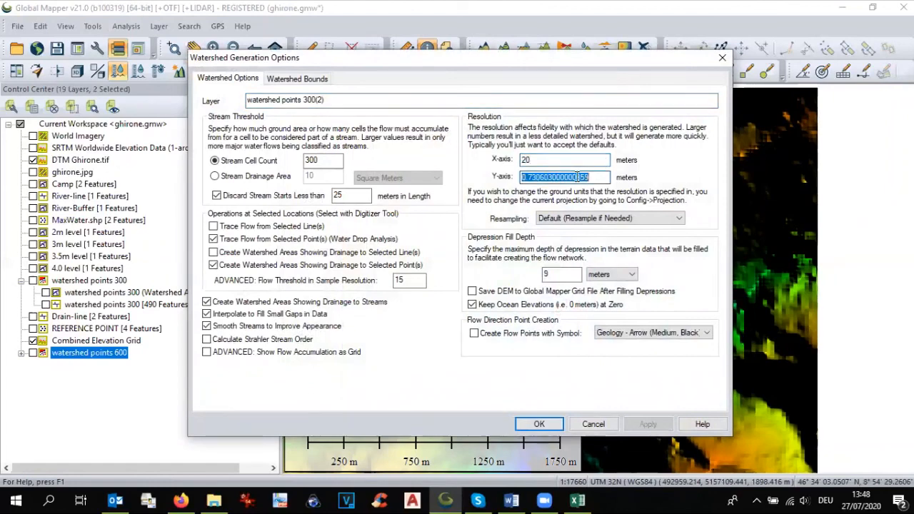
type("20")
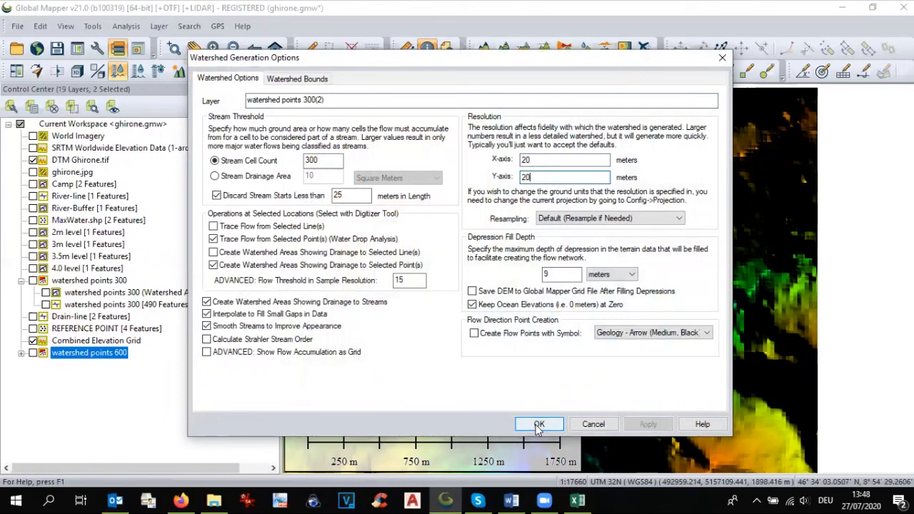
left_click(538, 425)
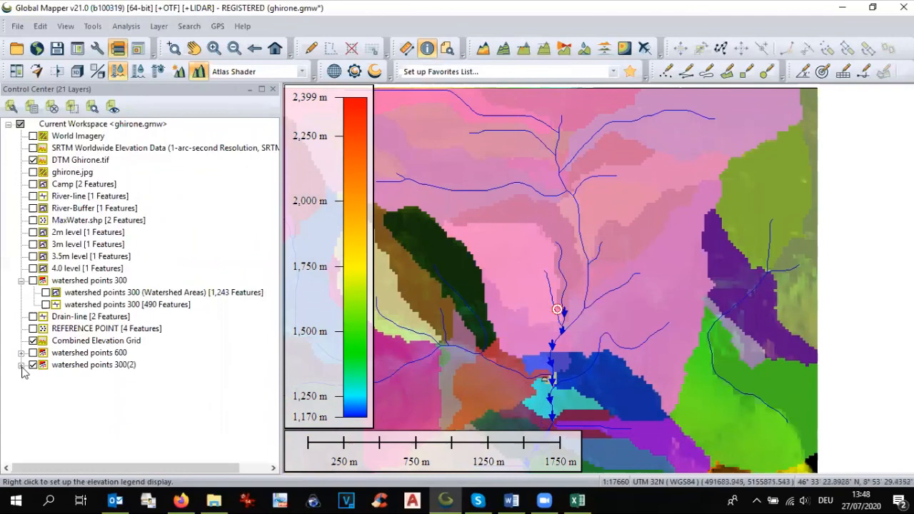
Show the ghirone.jpg image and hide both the watershed areas of watershed points 300(2) and the Combined Elevation Grid.
left_click(32, 174)
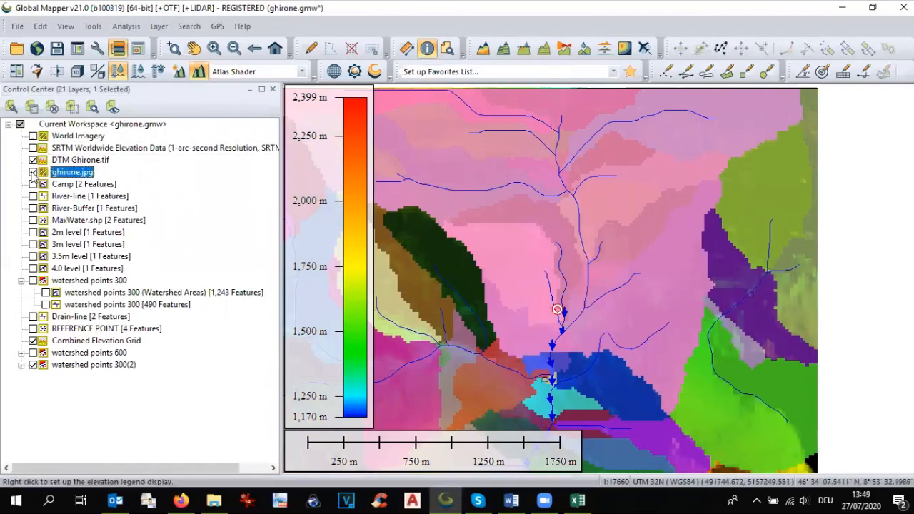
left_click(22, 365)
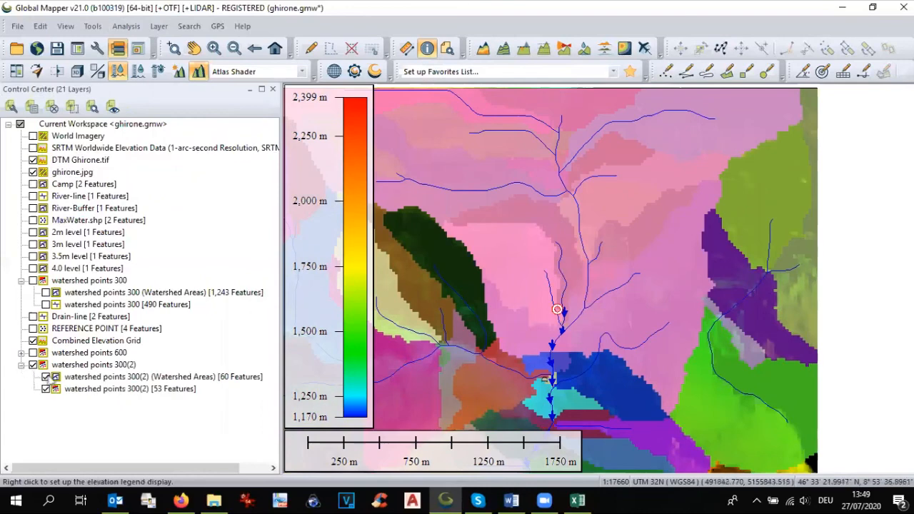
left_click(46, 377)
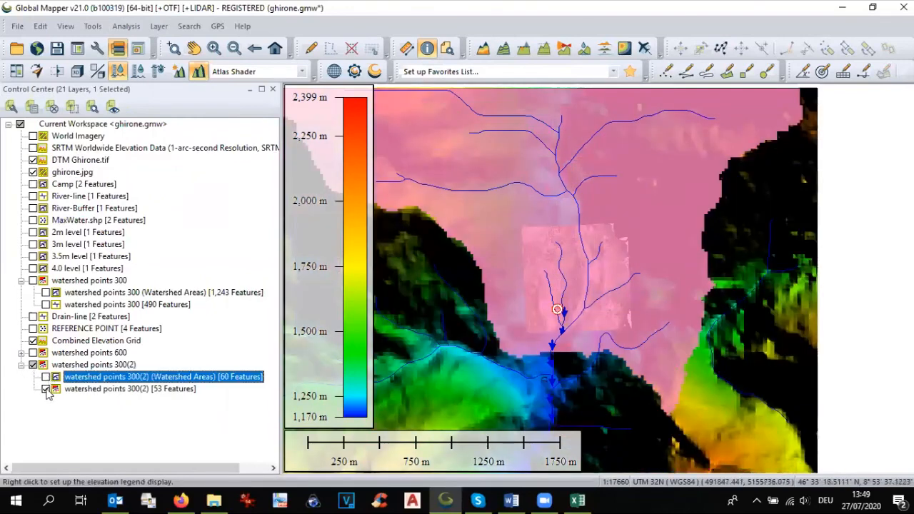
left_click(32, 341)
left_click(33, 341)
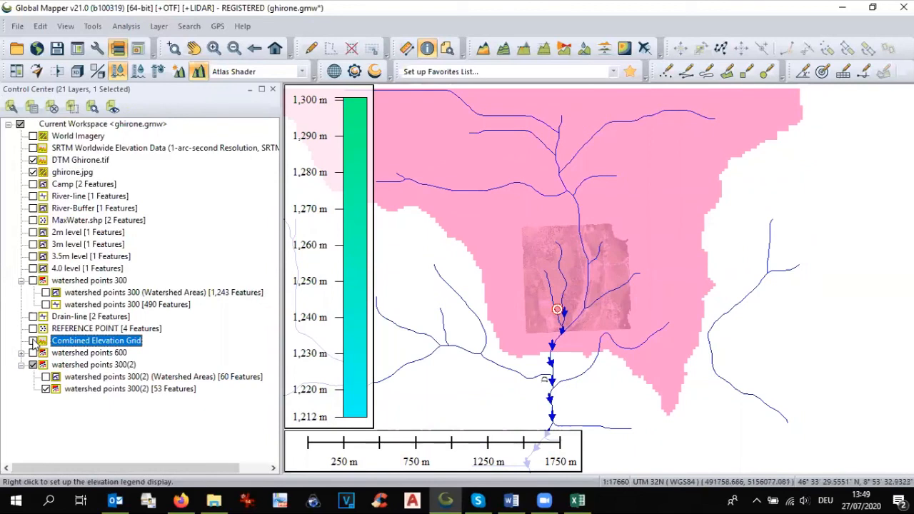
Remove the watershed points 300(2) layer with its watershed areas and streams from the workspace.
left_click(47, 365)
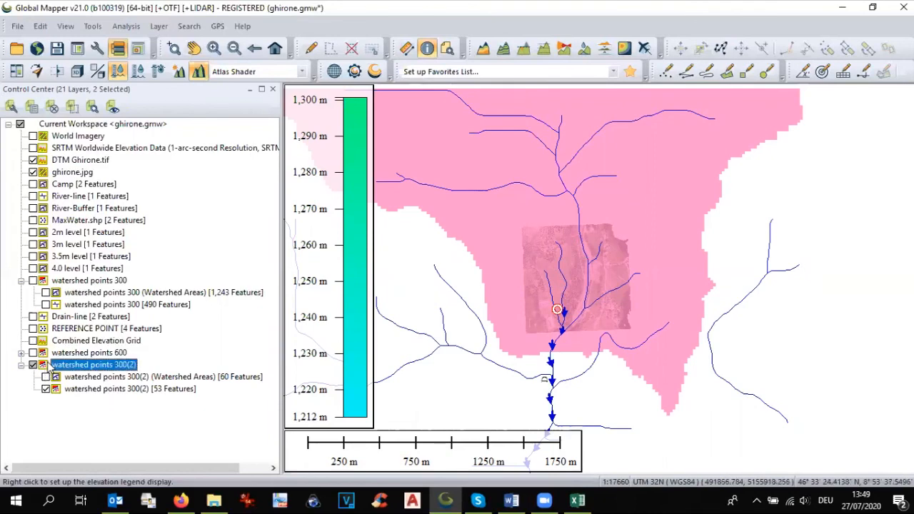
key("Delete")
left_click(455, 295)
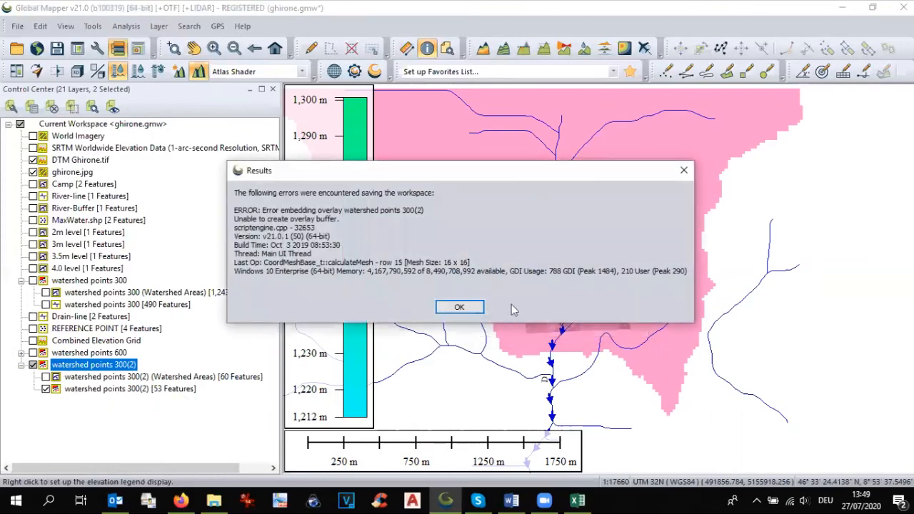
left_click(460, 308)
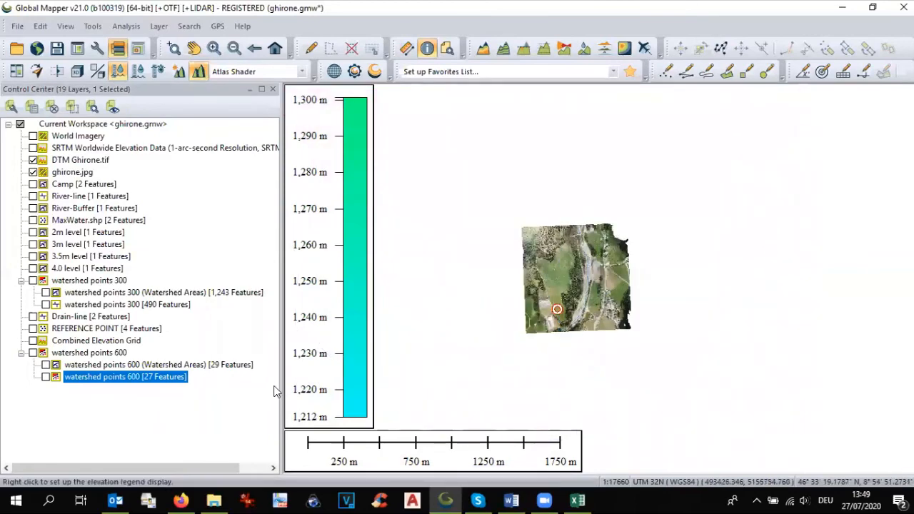
Show the Combined Elevation Grid and set up a new watershed named watershed points 200 with a stream cell count of 200.
left_click(33, 341)
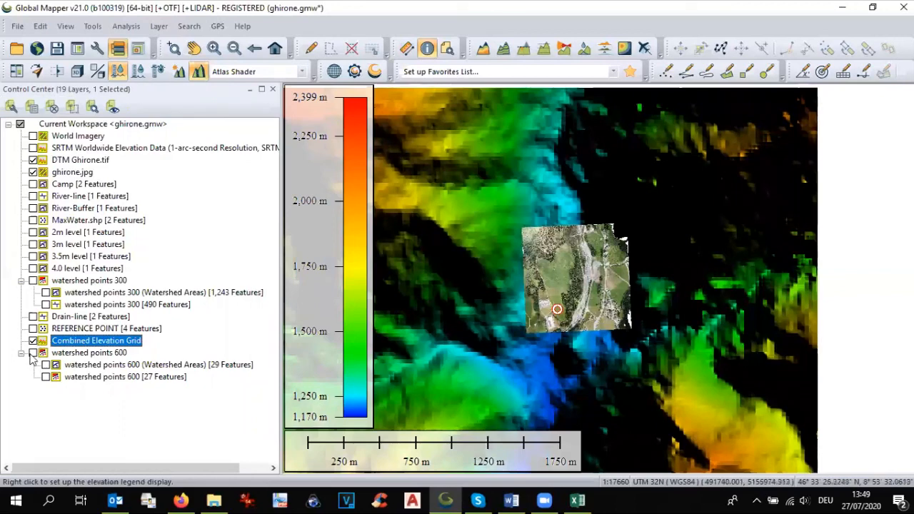
left_click(33, 172)
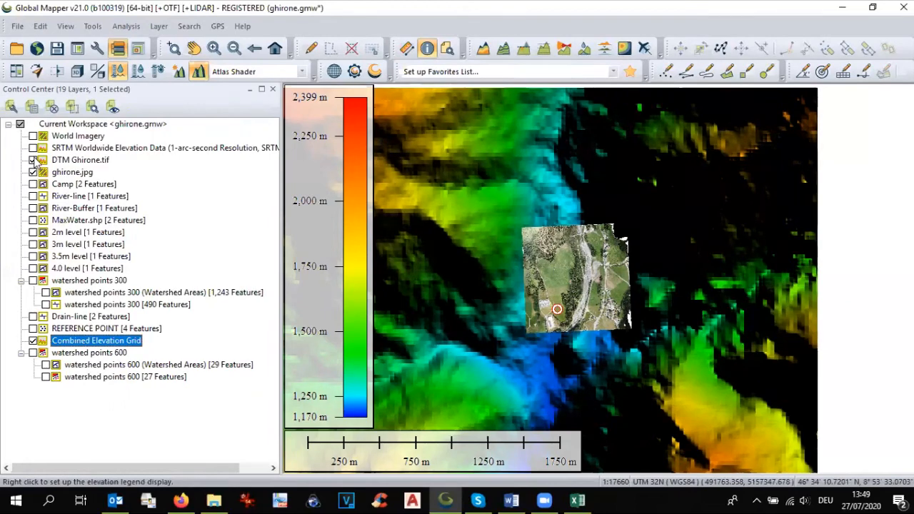
left_click(33, 160)
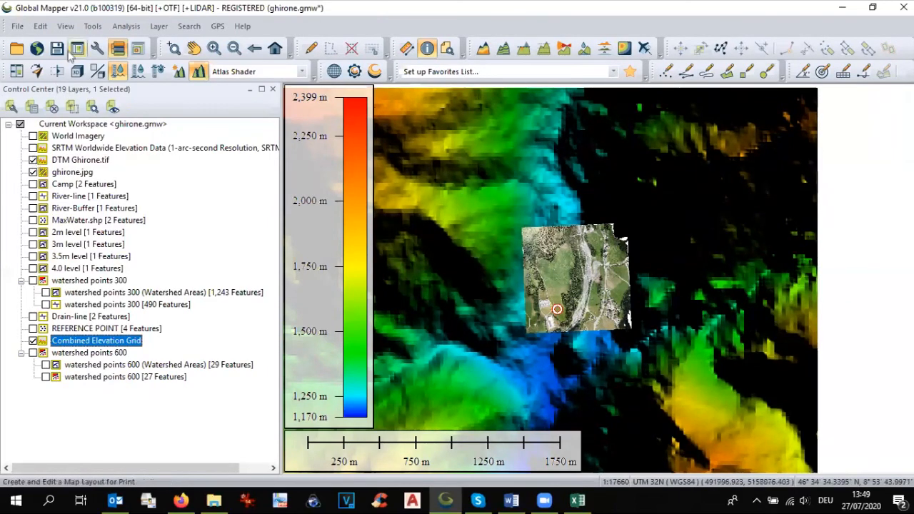
left_click(126, 25)
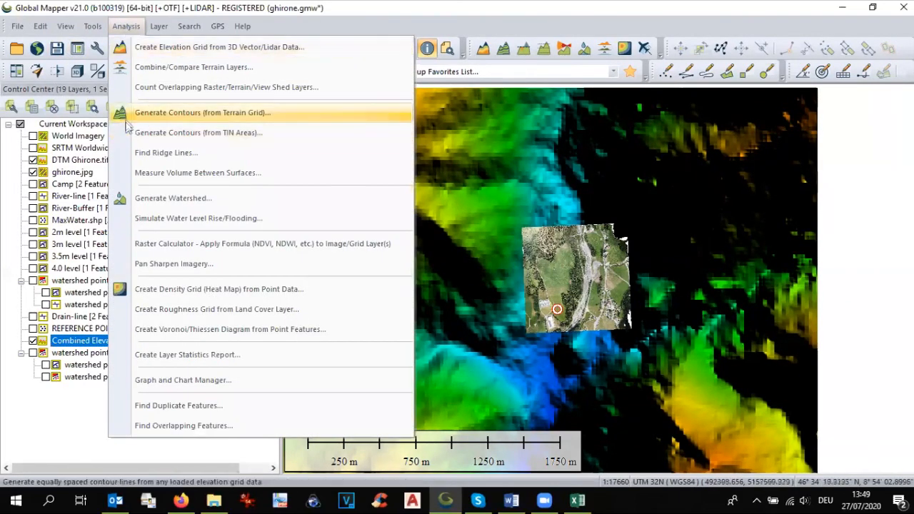
left_click(125, 202)
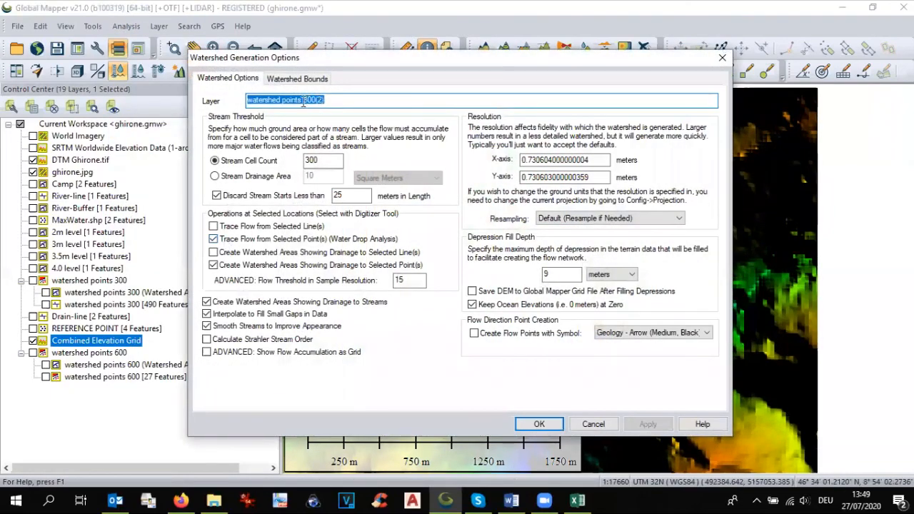
left_click_drag(303, 101, 330, 99)
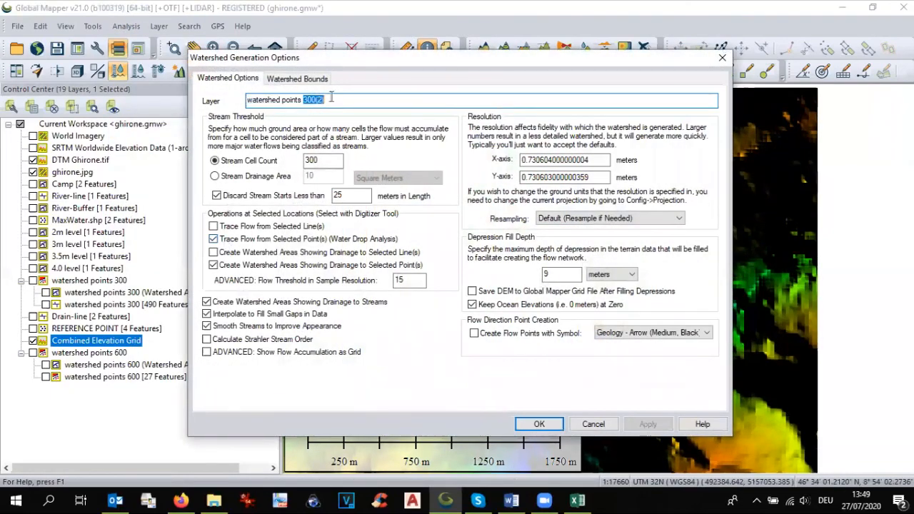
type("200")
double_click(329, 162)
type("20")
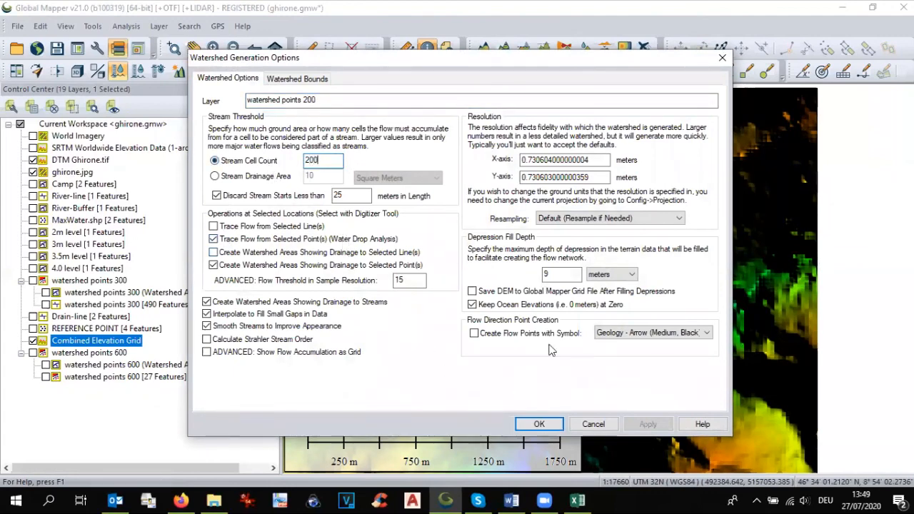
Set the watershed resolution to 10 meters on both the X and Y axes and generate the watershed.
double_click(545, 160)
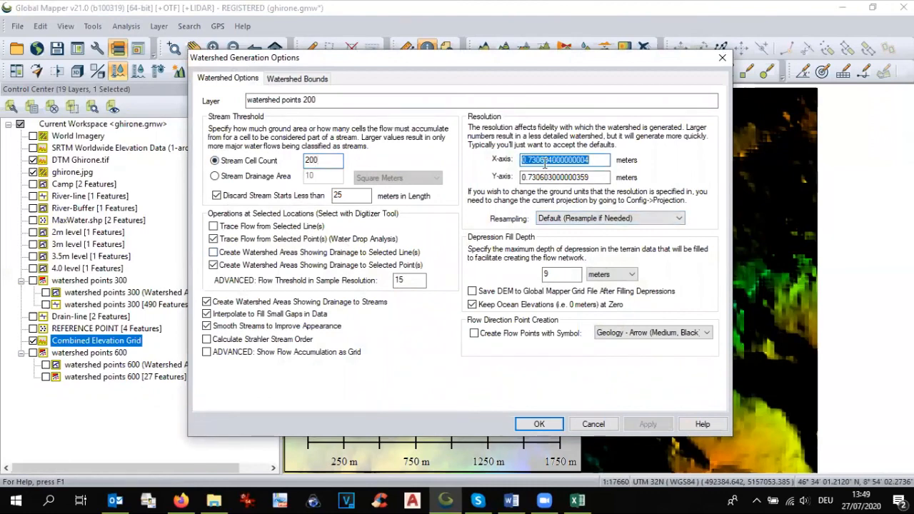
type("10")
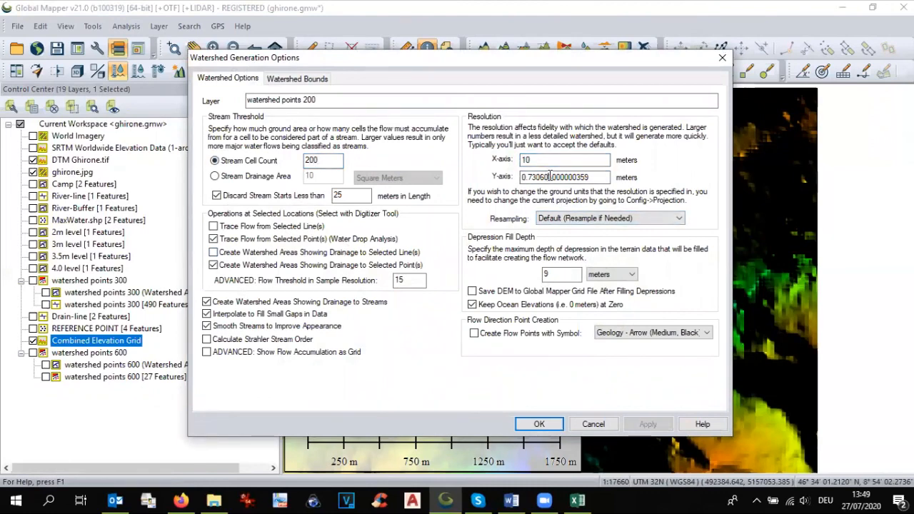
double_click(550, 176)
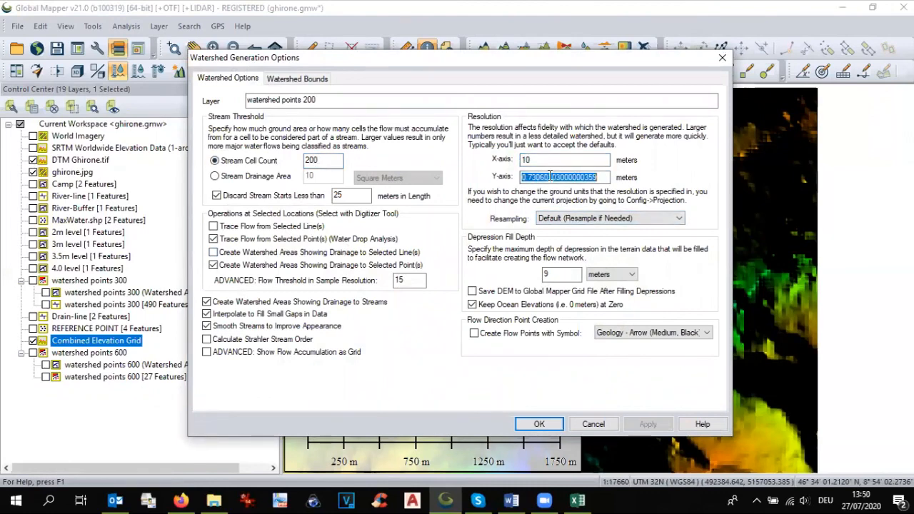
type("10")
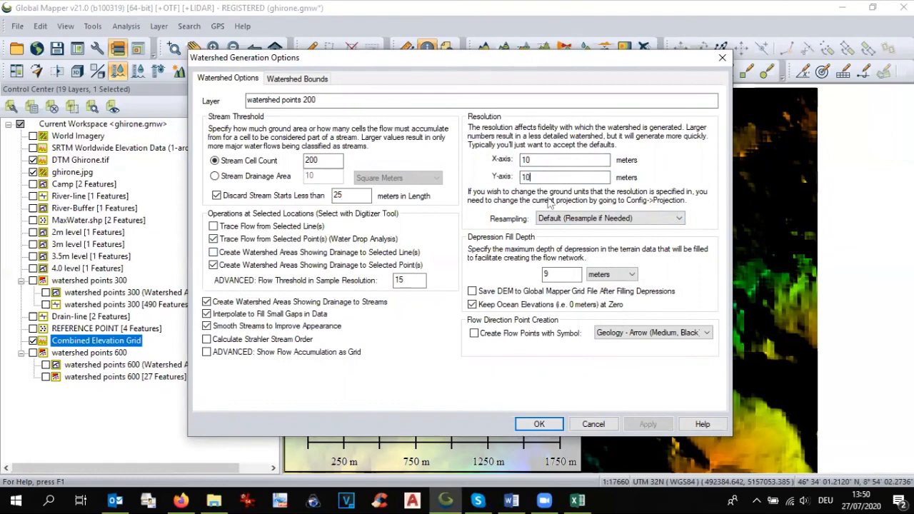
left_click(534, 425)
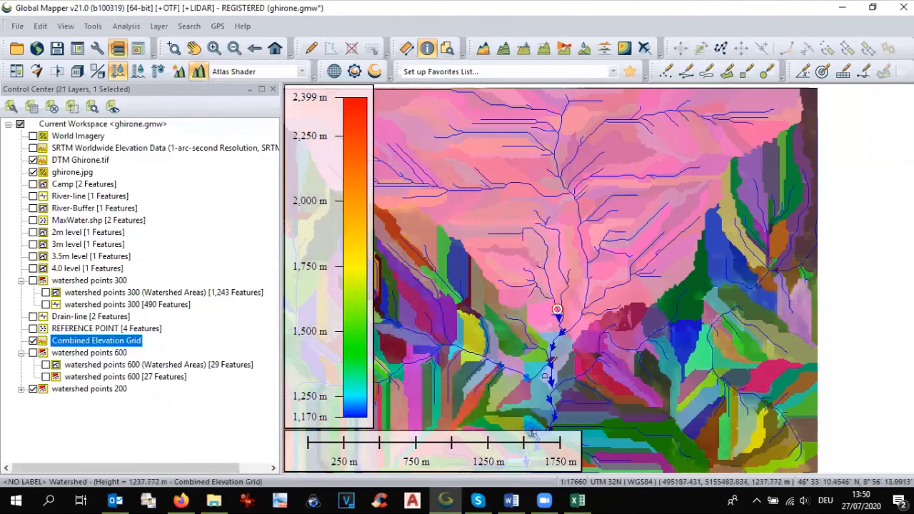
Hide the watershed areas of watershed points 200 and examine its streams around the drone image.
left_click(22, 388)
left_click(45, 401)
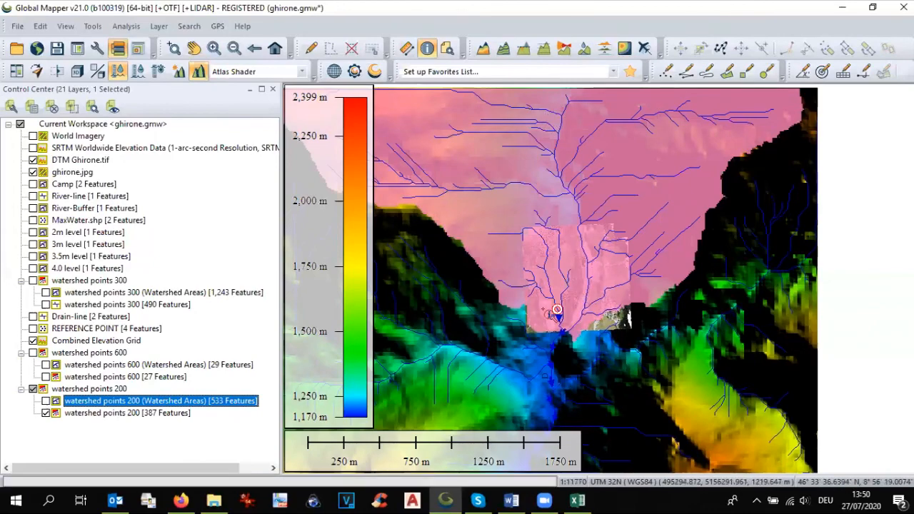
scroll(549, 315, "up", 1)
scroll(549, 315, "up", 1)
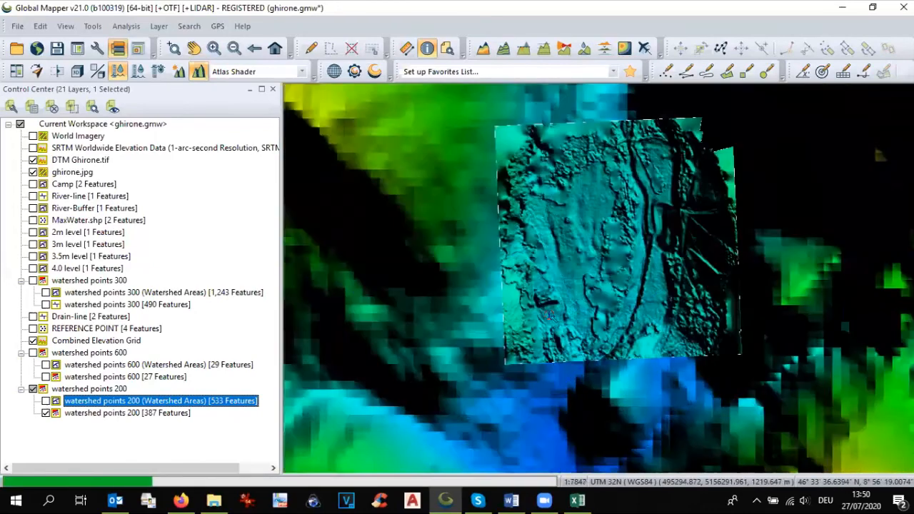
Hide the watershed points 200 streams and display its watershed areas together with the Drain-line layer.
left_click(46, 413)
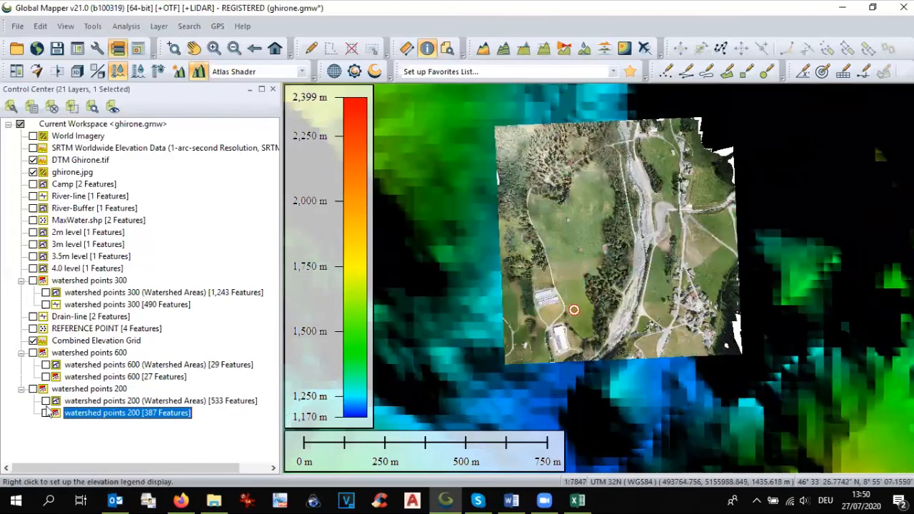
left_click(46, 401)
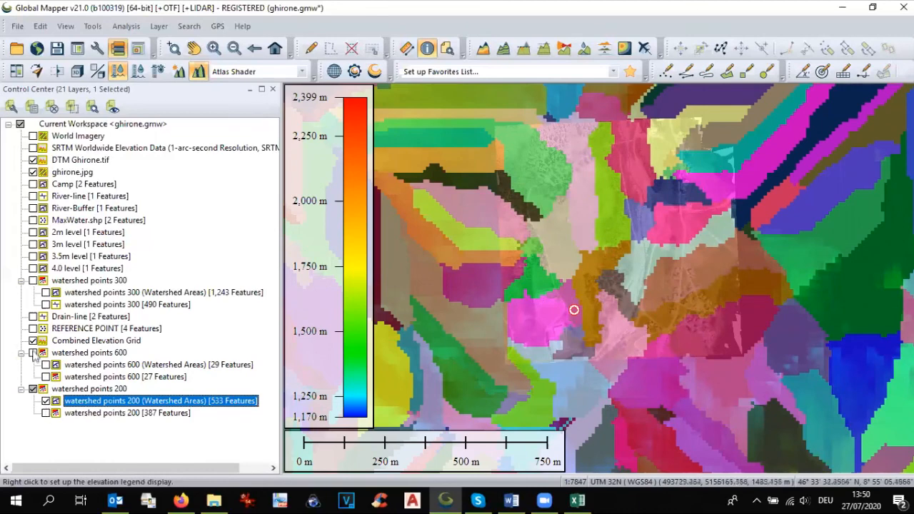
left_click(33, 316)
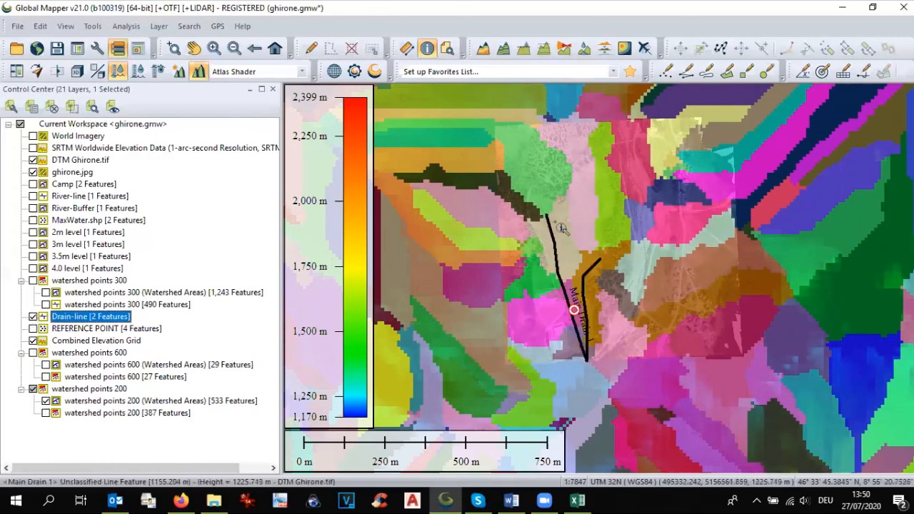
scroll(562, 227, "up", 1)
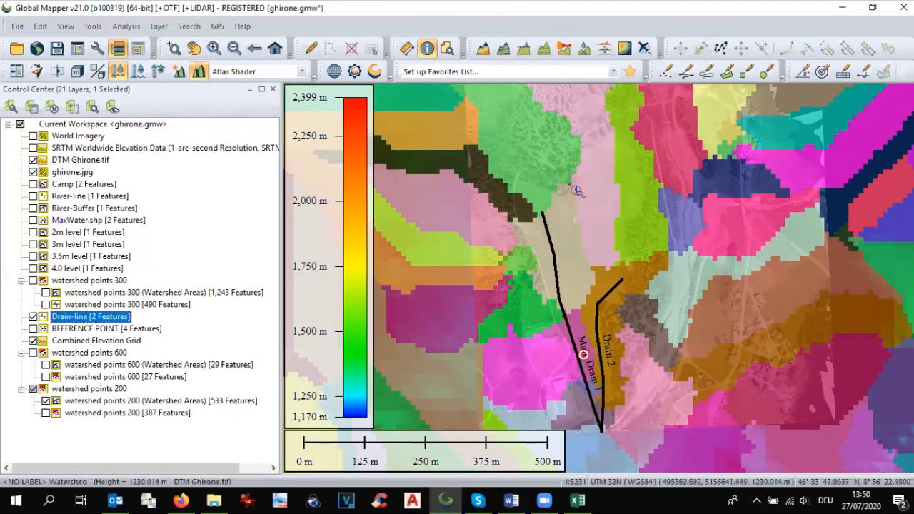
Select all features of the watershed points 200 (Watershed Areas) layer with the Digitizer tool.
left_click(99, 401)
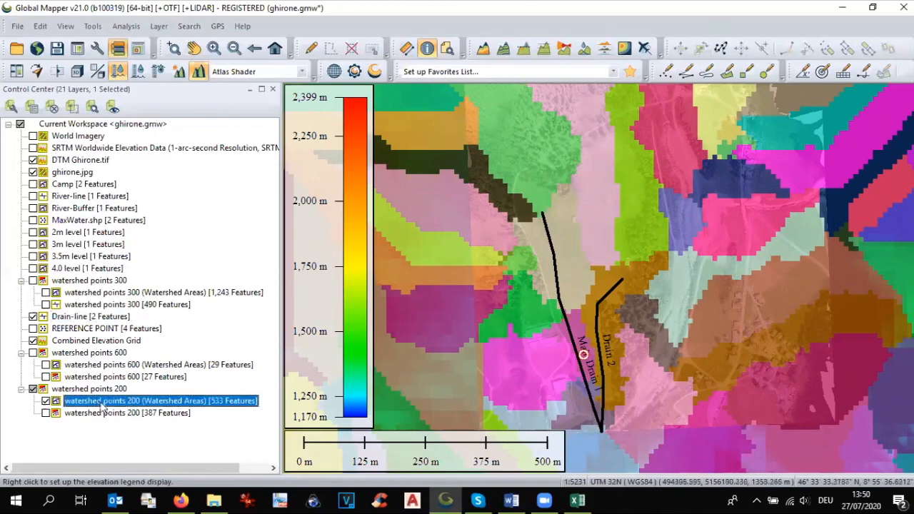
right_click(101, 402)
mouse_move(107, 400)
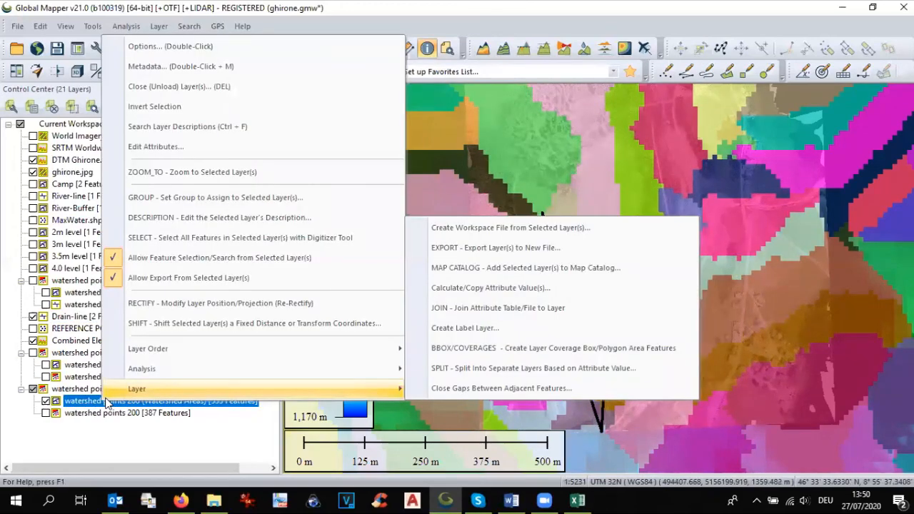
left_click(152, 242)
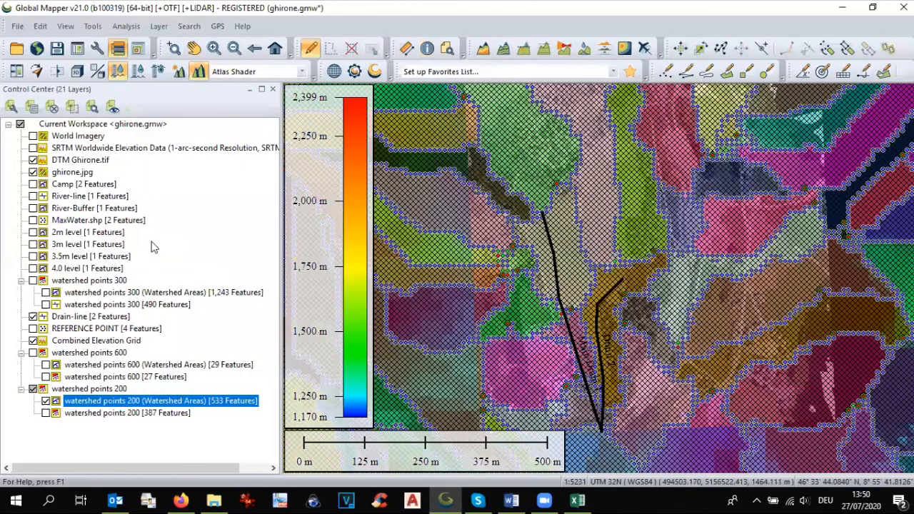
right_click(549, 223)
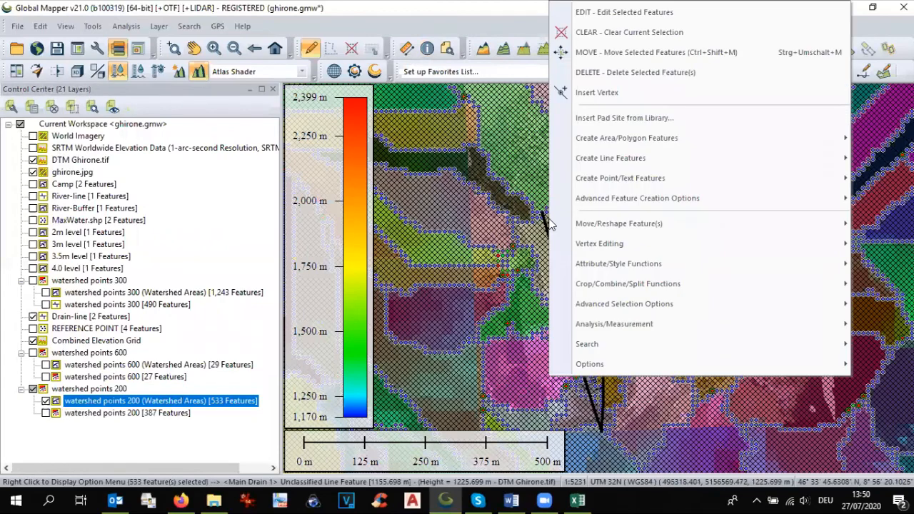
mouse_move(585, 204)
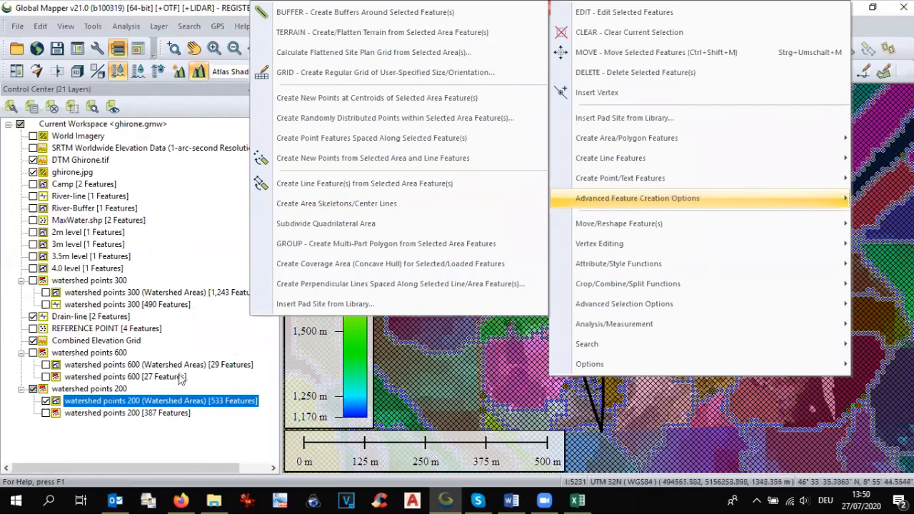
left_click(171, 403)
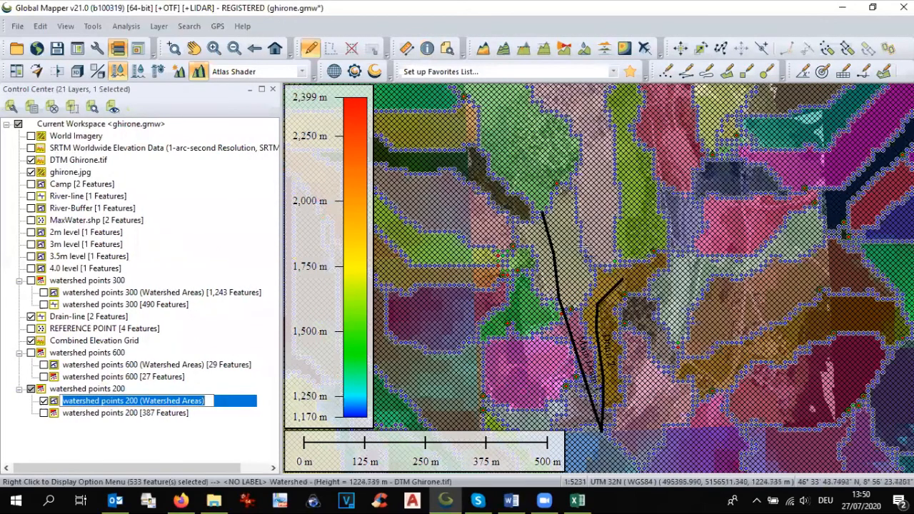
Smooth the outlines of the selected watershed areas and clear the selection.
right_click(584, 250)
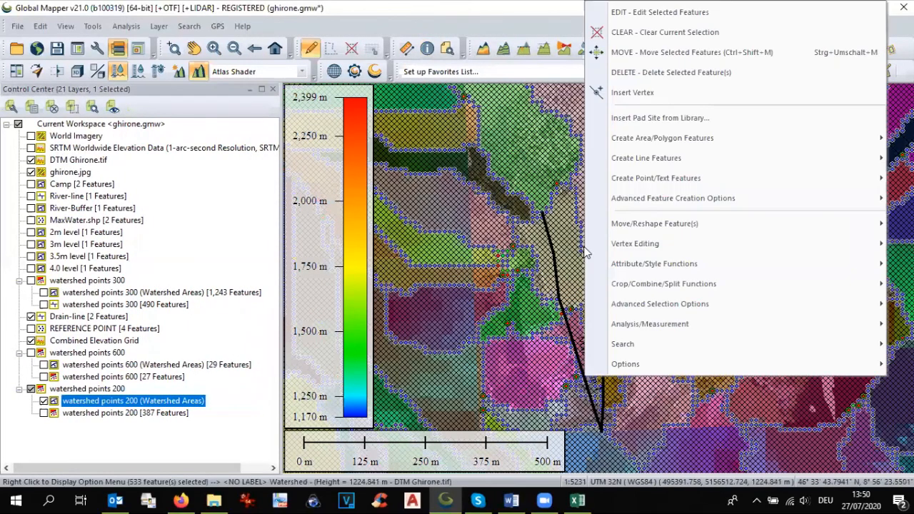
mouse_move(624, 244)
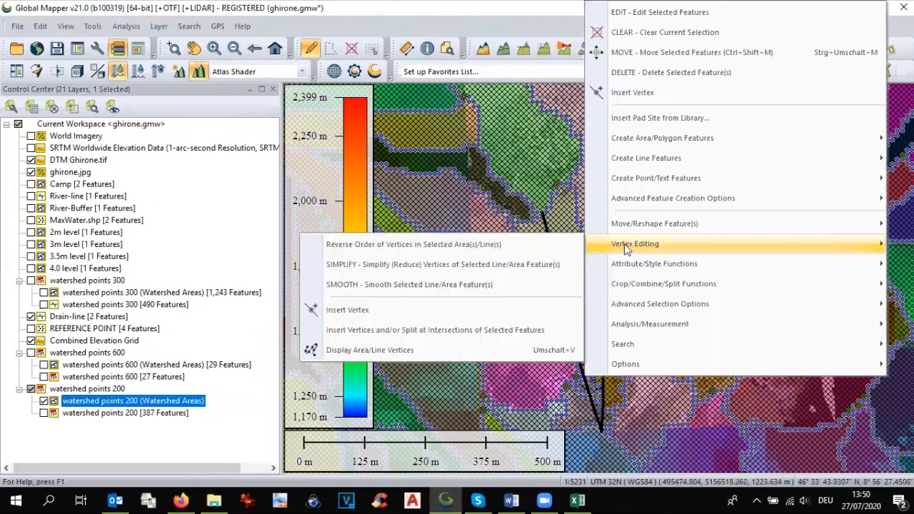
left_click(516, 284)
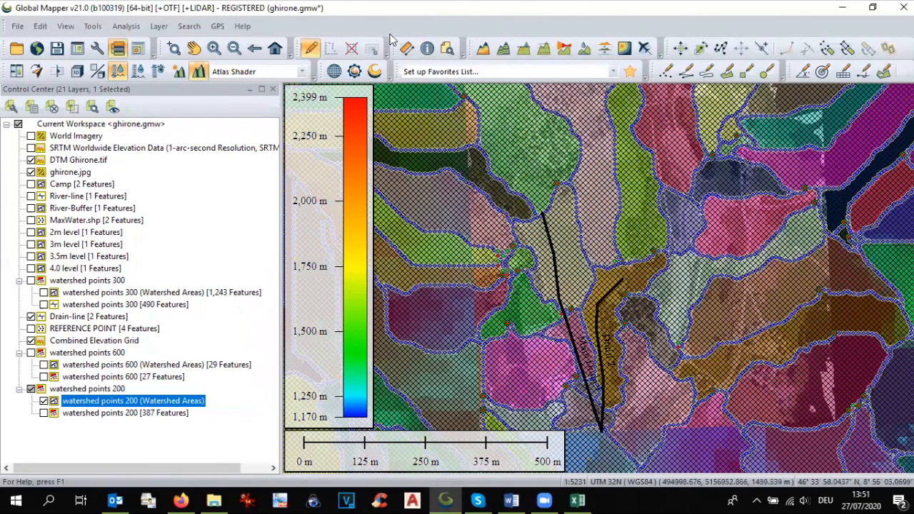
left_click(352, 49)
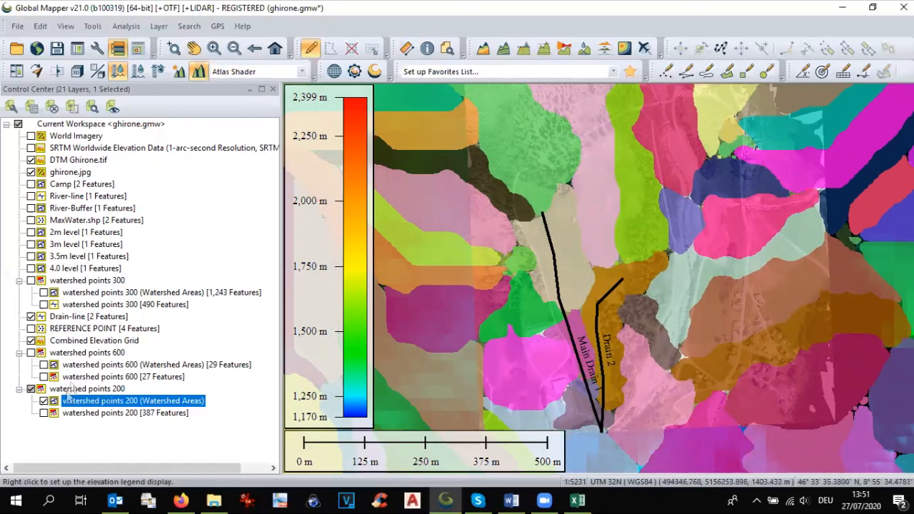
Display the watershed points 200 streams over the watershed areas and examine them around the Main Drain 1 and Drain 2 lines.
left_click(43, 414)
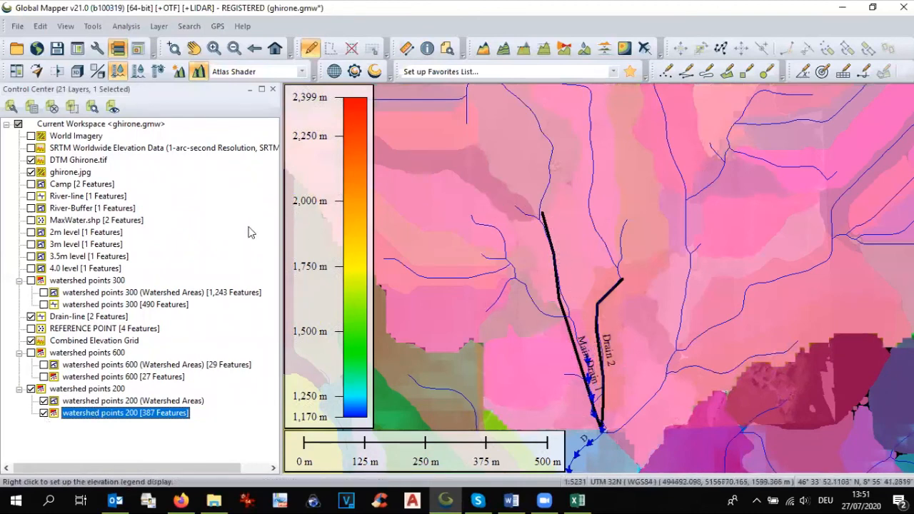
left_click(194, 48)
left_click_drag(598, 233, 635, 359)
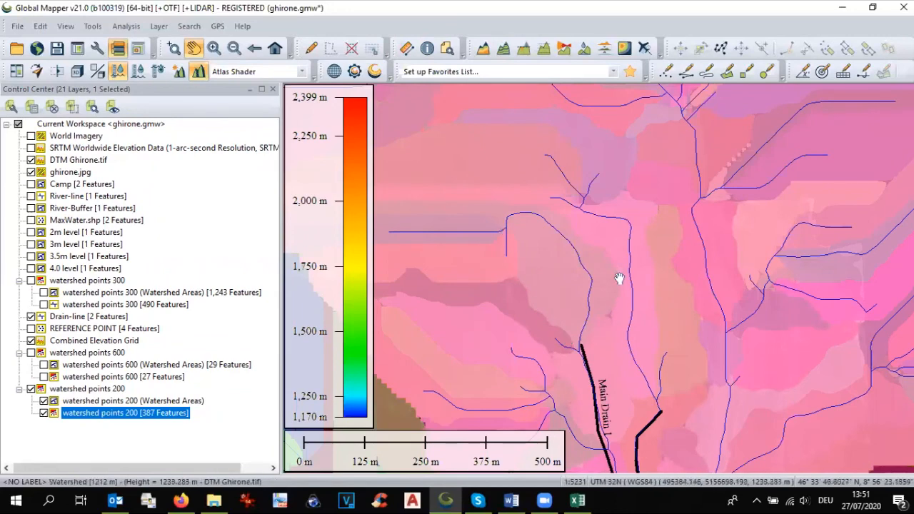
left_click_drag(522, 203, 659, 211)
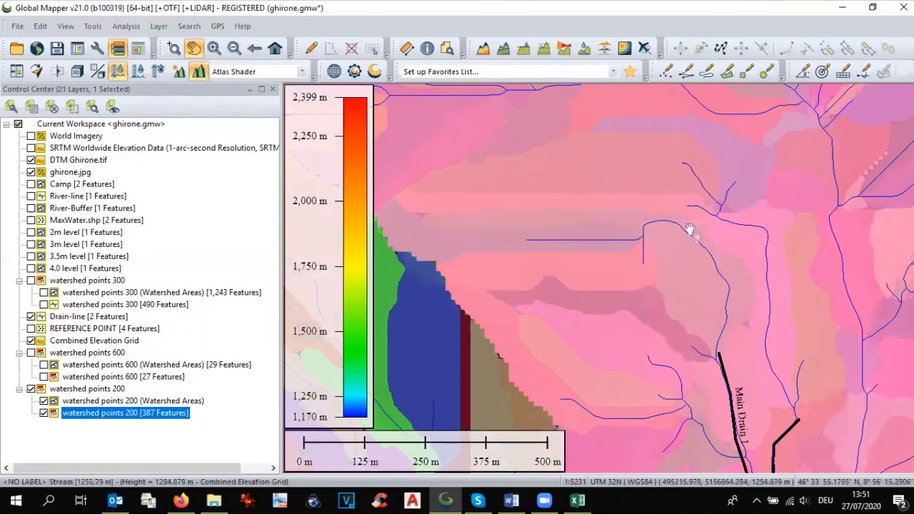
left_click_drag(750, 303, 715, 158)
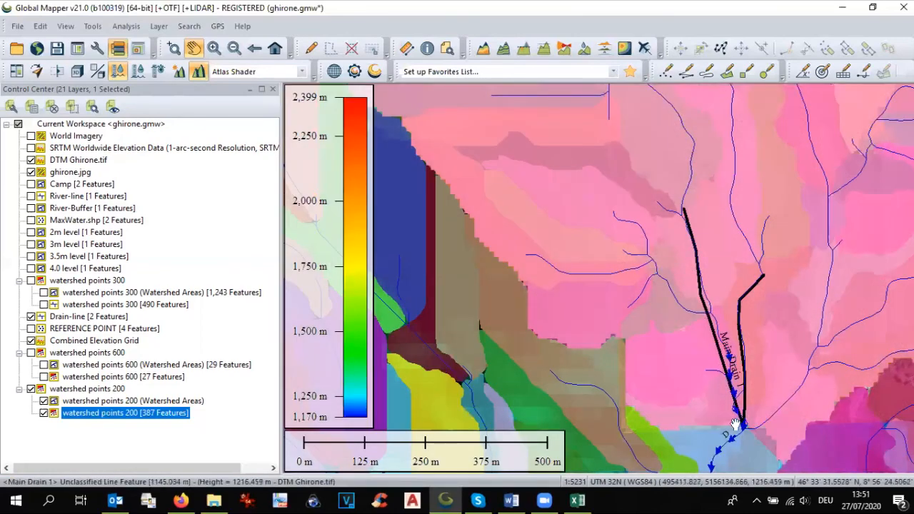
left_click_drag(722, 197, 662, 323)
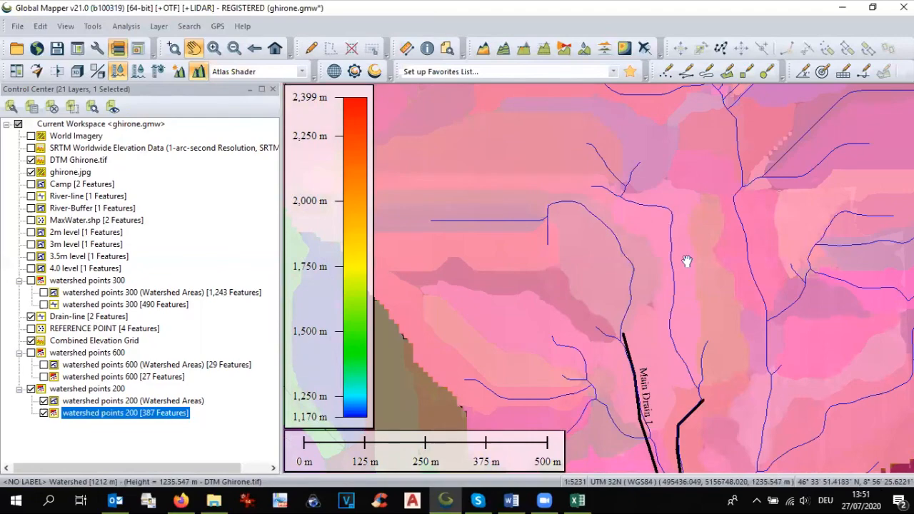
left_click_drag(697, 410, 727, 185)
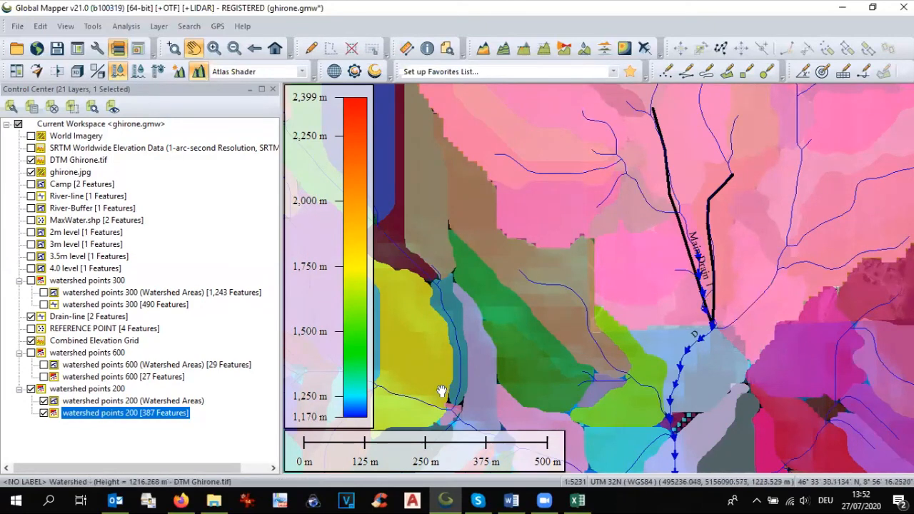
Hide the watershed points 200 areas and streams and the Combined Elevation Grid, leaving the drone image with the drain lines.
left_click(44, 401)
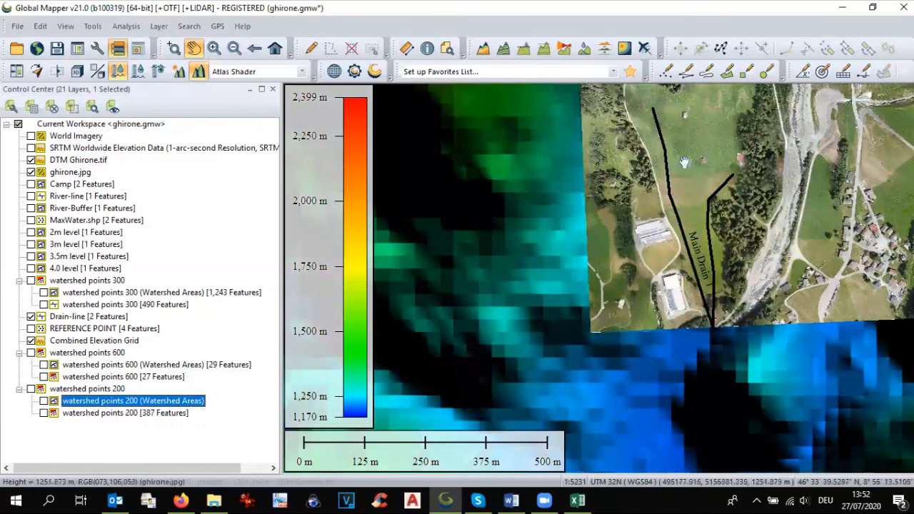
left_click_drag(676, 237, 634, 319)
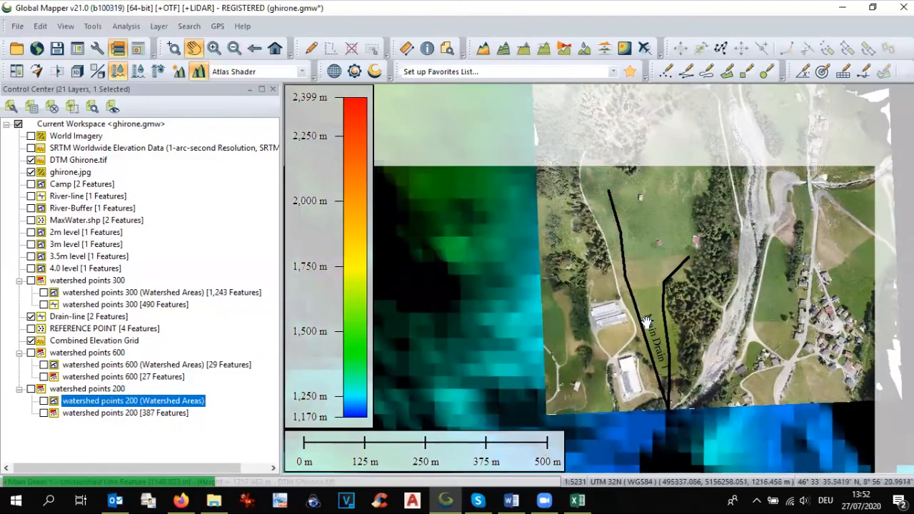
left_click(31, 341)
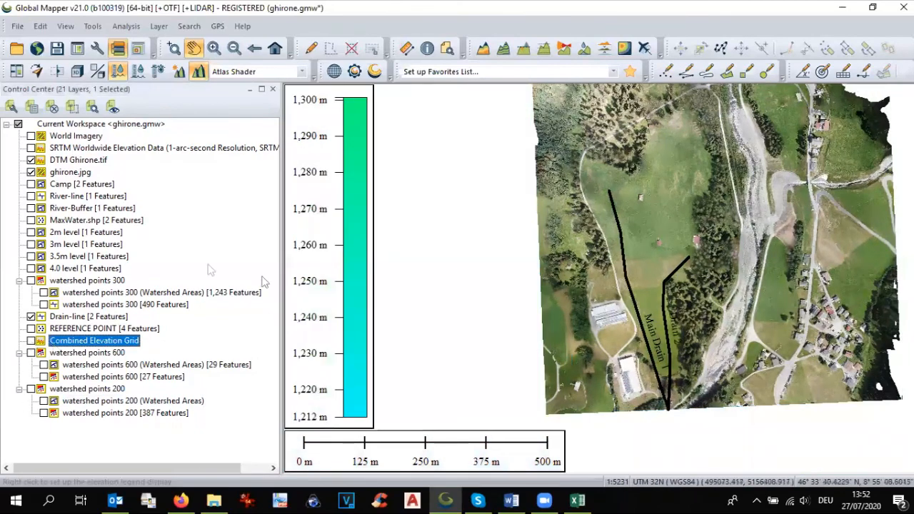
left_click_drag(663, 248, 655, 214)
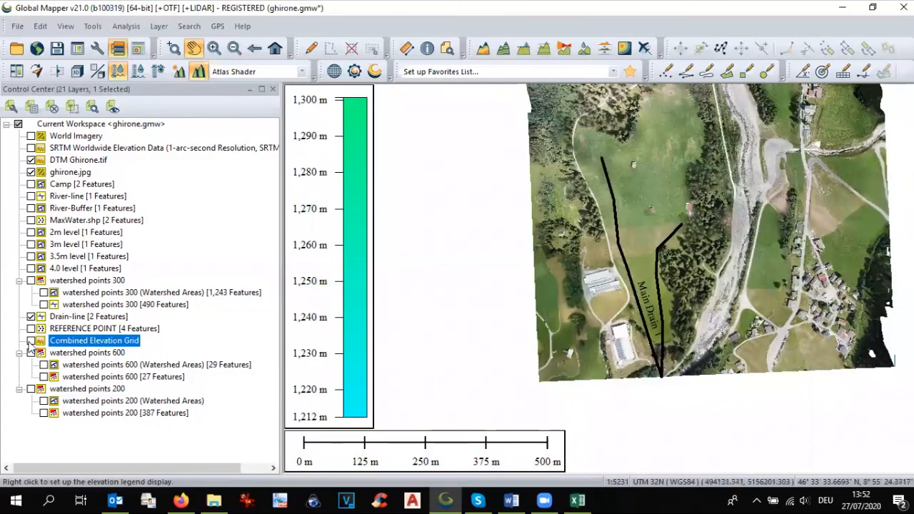
Select all features of the Drain-line layer with the Digitizer tool.
left_click(31, 318)
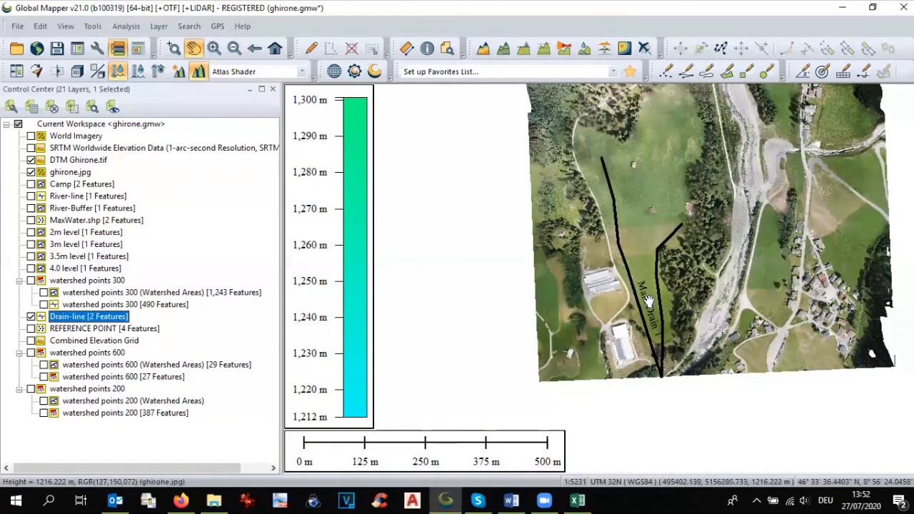
right_click(81, 325)
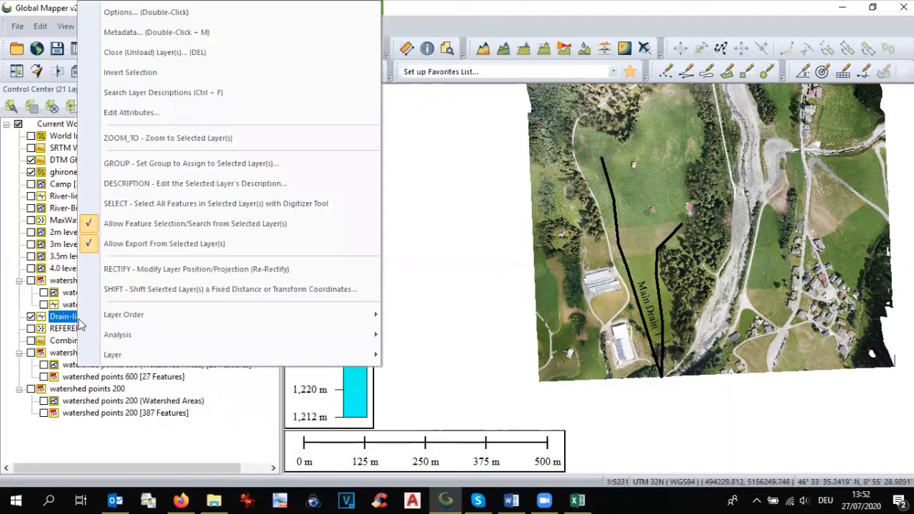
left_click(146, 205)
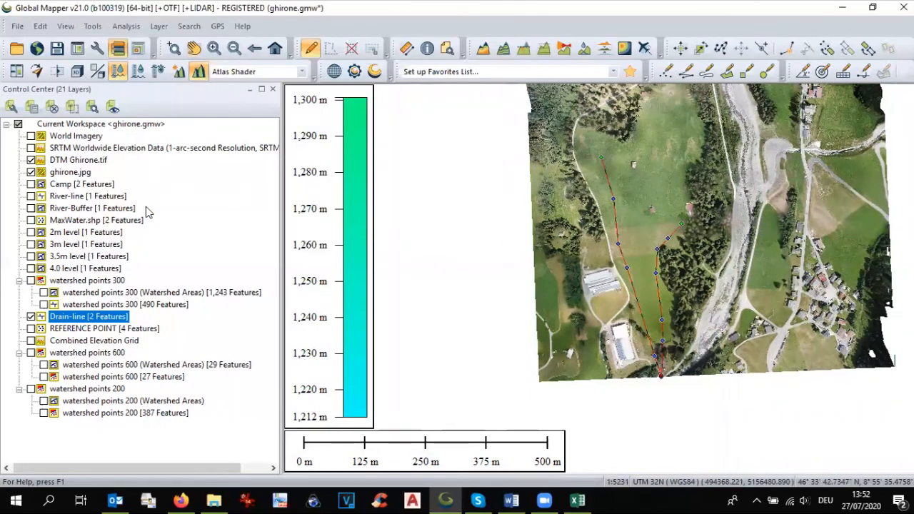
Create buffers with a fixed distance of 0.5 meters around both selected drain lines in the River-Buffer layer.
right_click(621, 257)
mouse_move(625, 251)
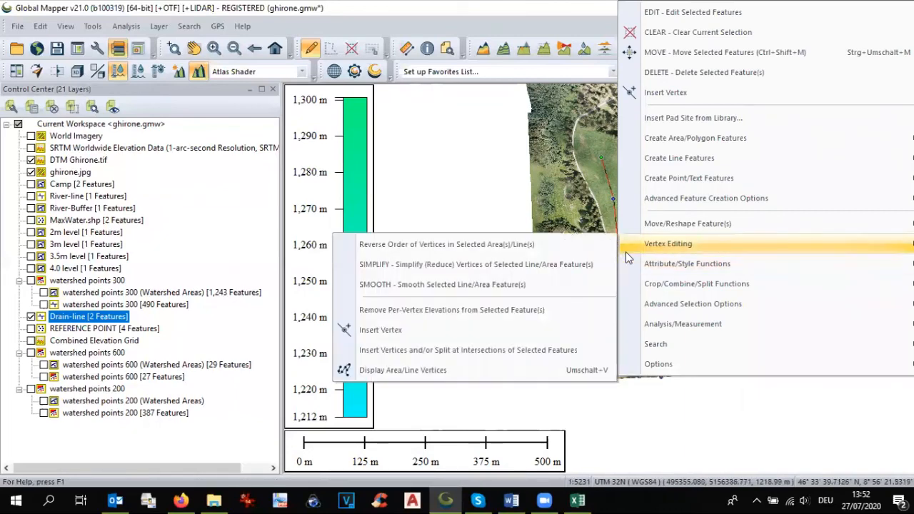
mouse_move(654, 198)
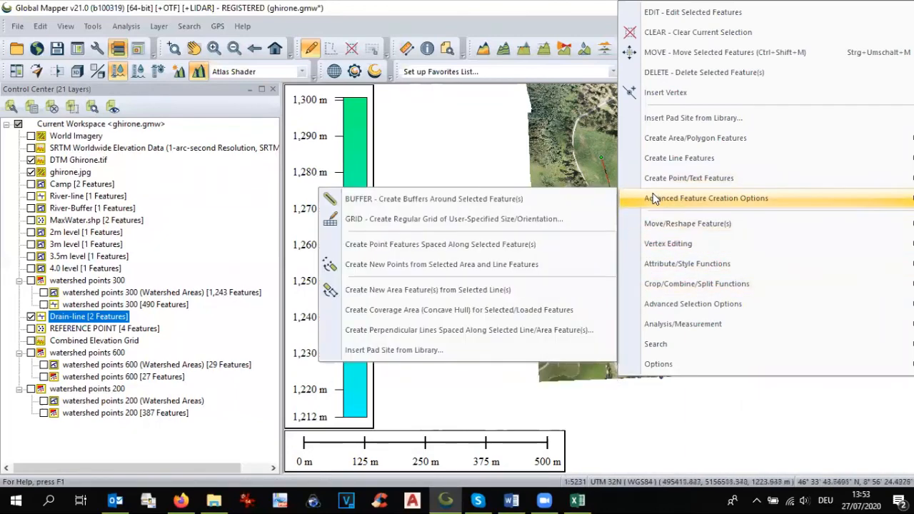
left_click(565, 195)
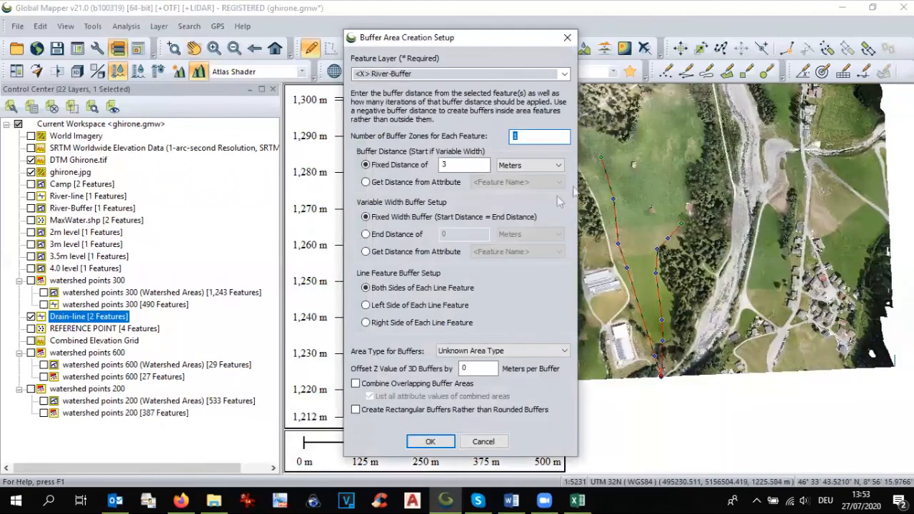
double_click(441, 165)
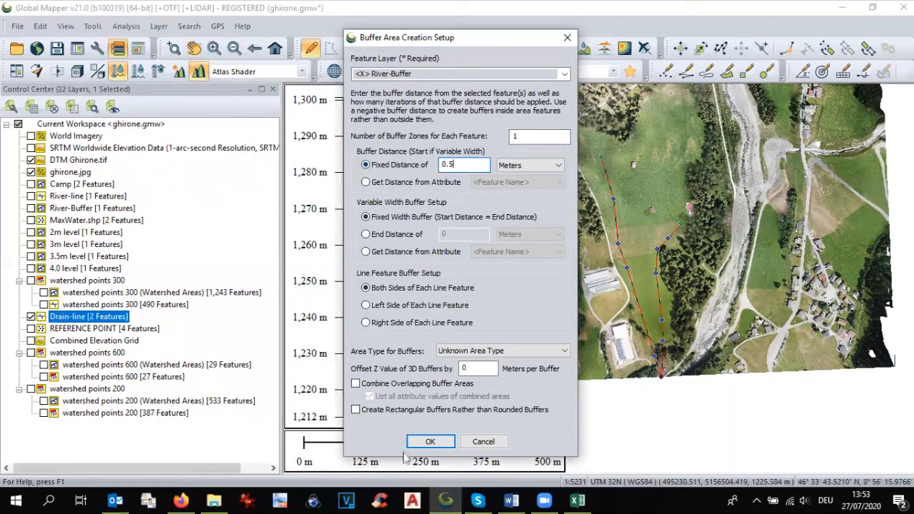
left_click(430, 441)
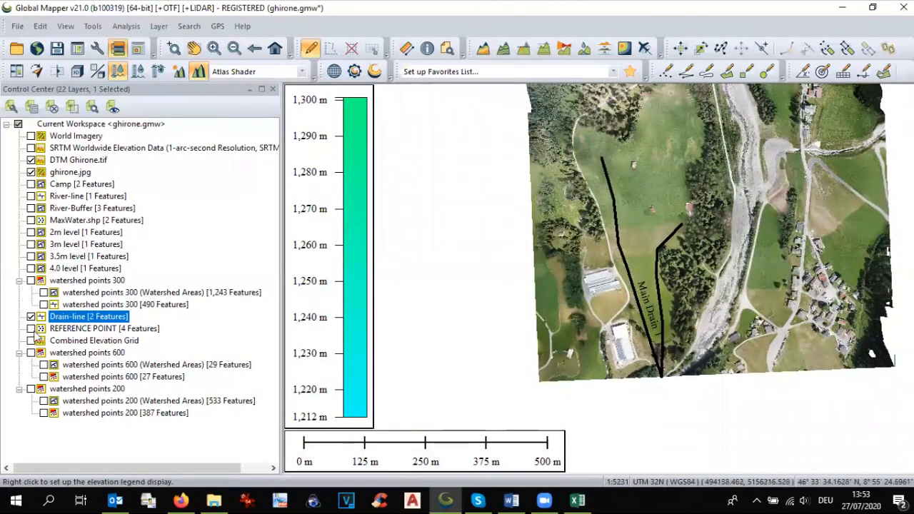
Check the drain lines up close on the drone image and reselect both Drain-line features with the Digitizer tool.
left_click(31, 318)
left_click(31, 319)
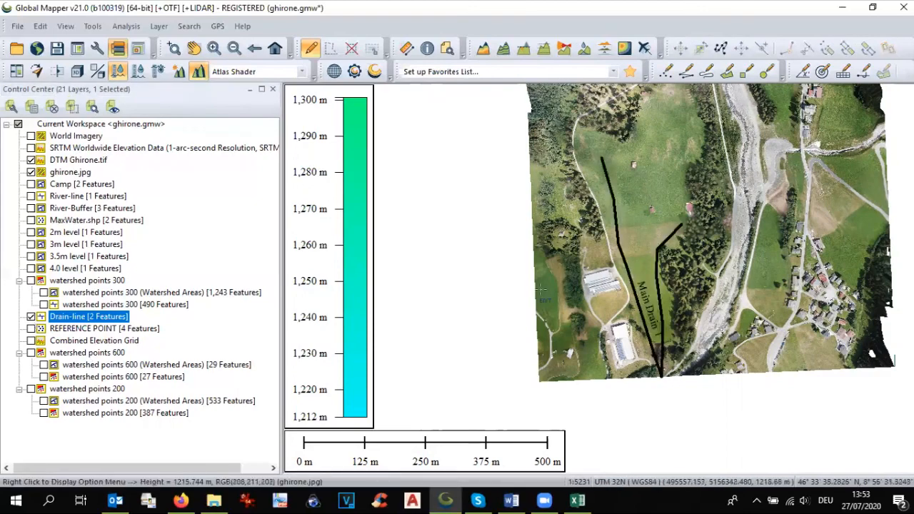
scroll(622, 248, "up", 2)
scroll(623, 248, "up", 3)
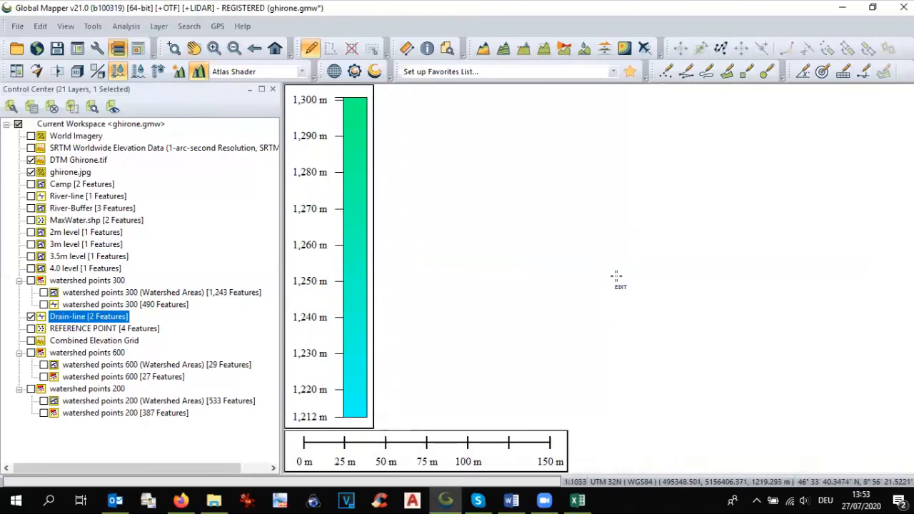
scroll(612, 294, "down", 3)
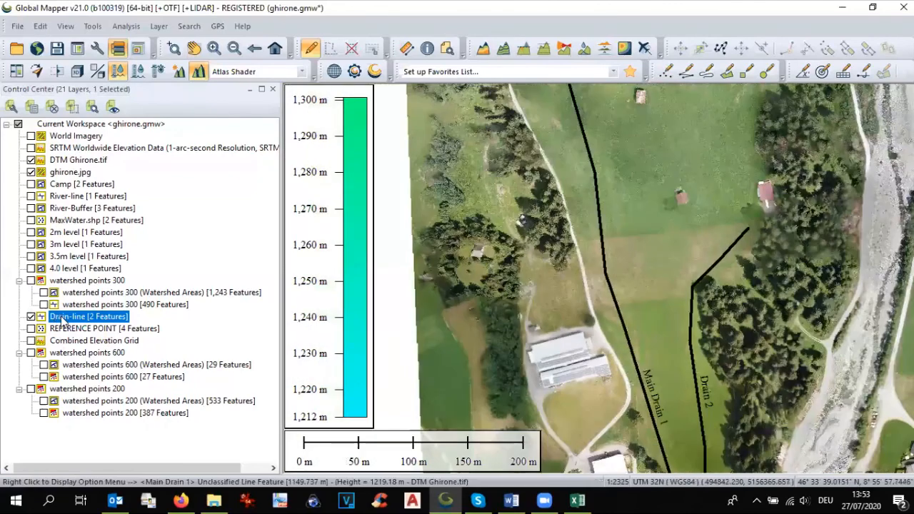
right_click(64, 321)
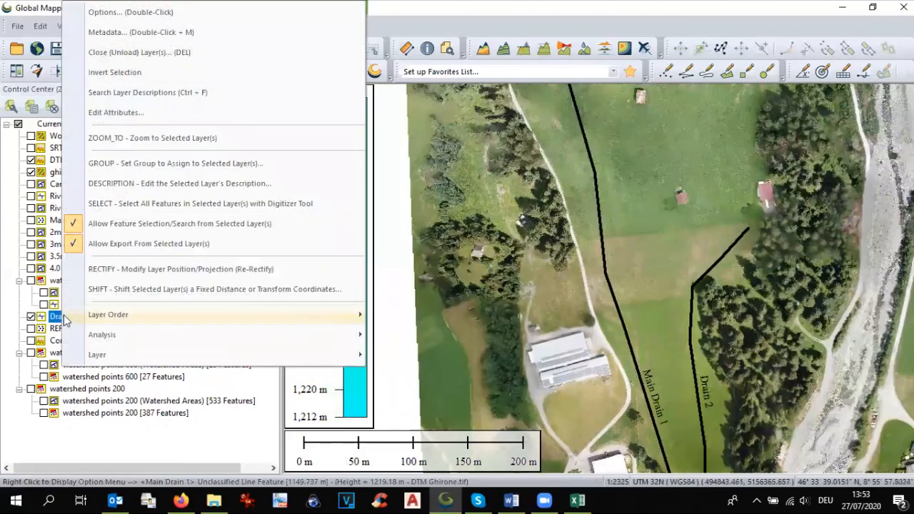
mouse_move(65, 321)
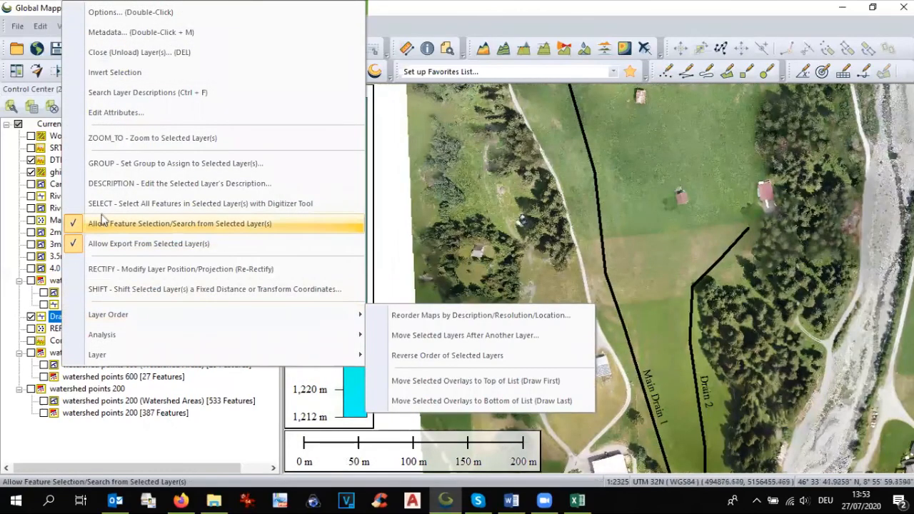
left_click(107, 204)
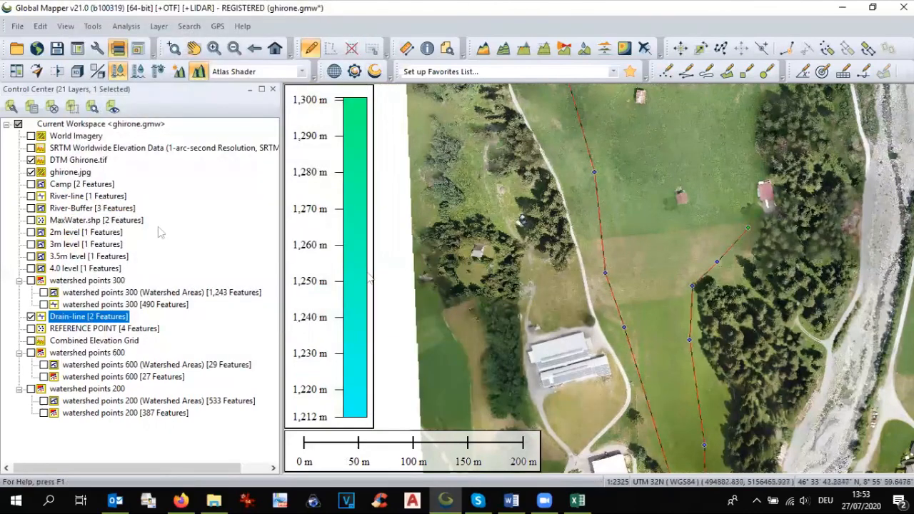
Create 0.5 meter buffers on both sides of the selected drain lines in a new feature layer named Drain Buffer.
right_click(617, 301)
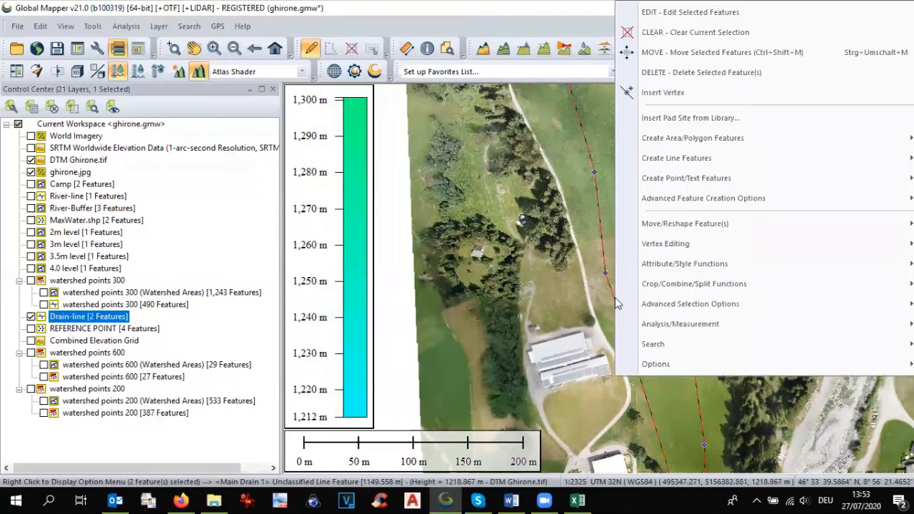
mouse_move(648, 199)
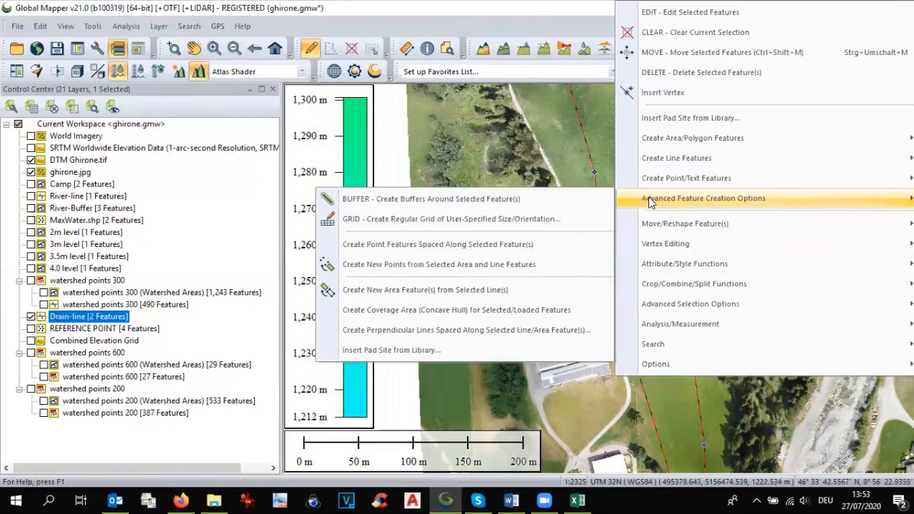
left_click(536, 195)
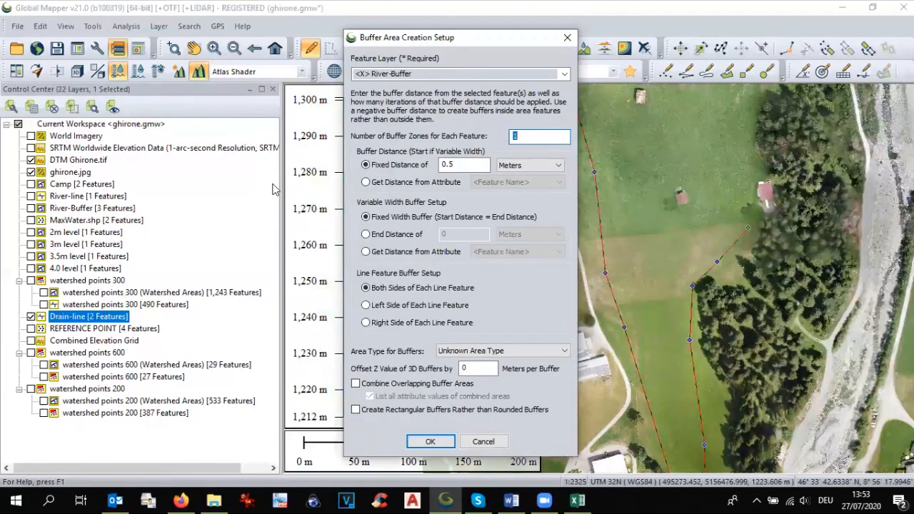
left_click(564, 74)
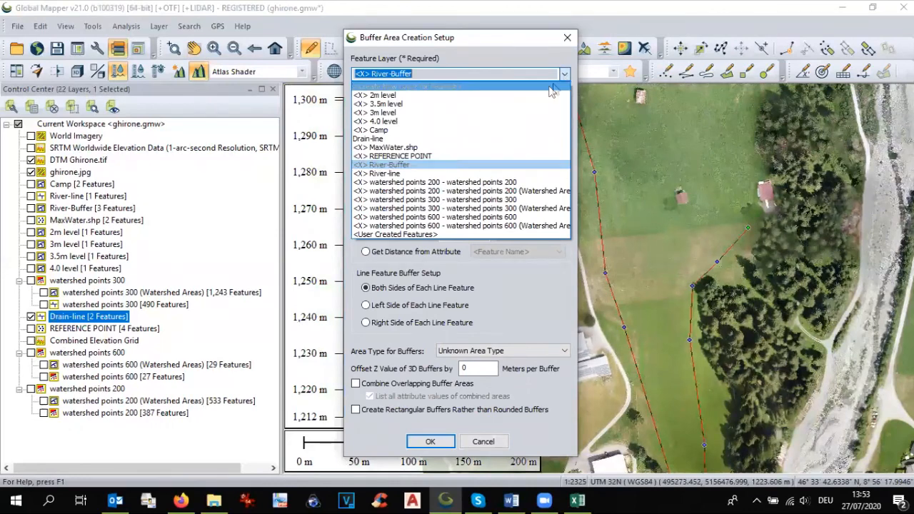
left_click(536, 87)
left_click(527, 76)
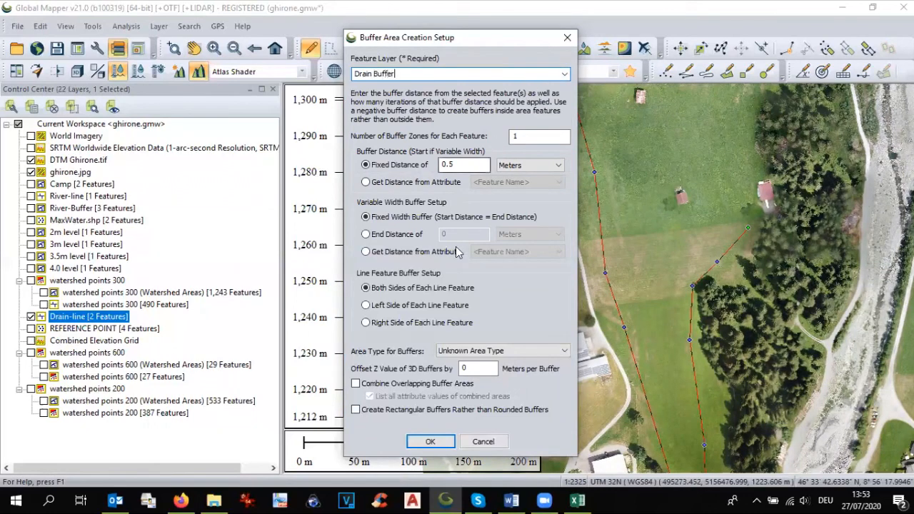
left_click(431, 442)
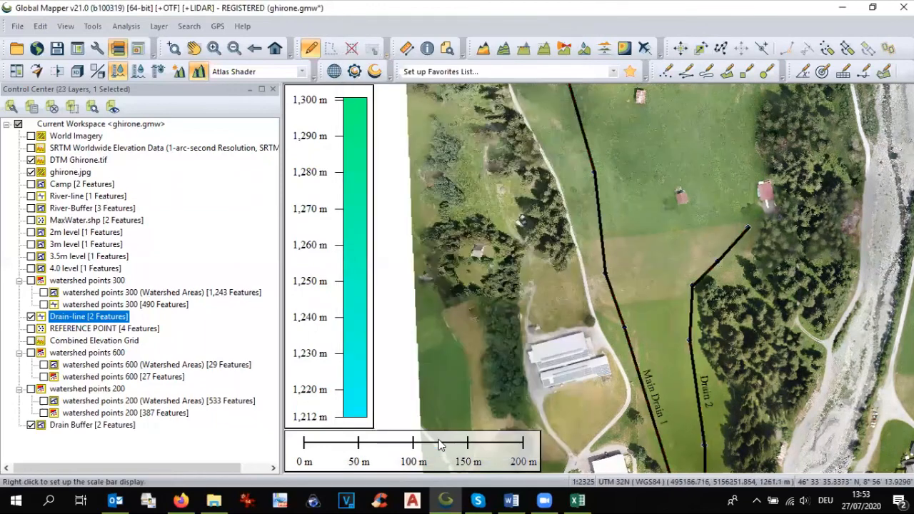
Hide the Drain-line layer and inspect the Drain Buffer areas along the drains on the drone image.
left_click(55, 426)
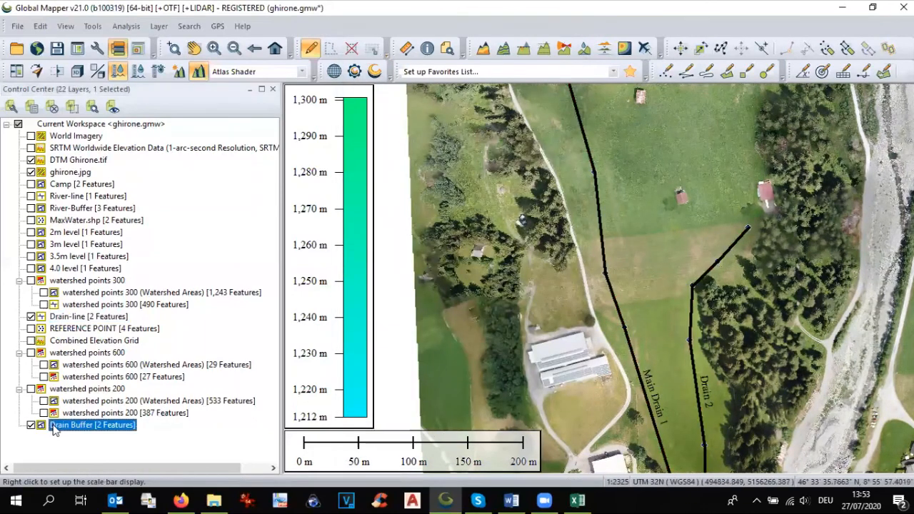
left_click(31, 318)
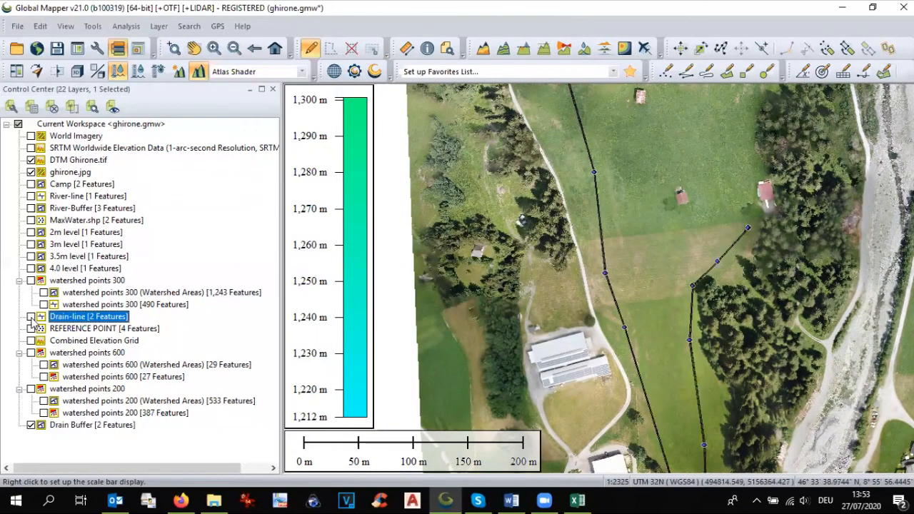
scroll(611, 235, "up", 4)
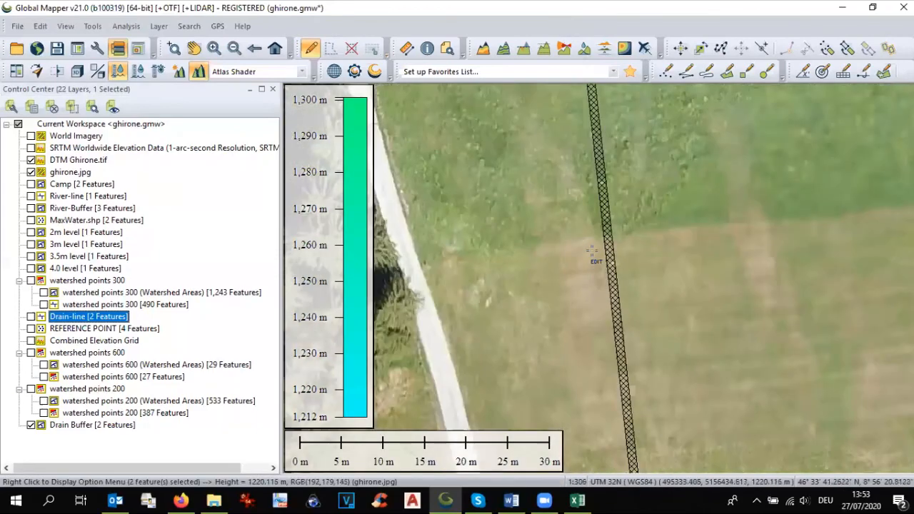
scroll(592, 251, "down", 4)
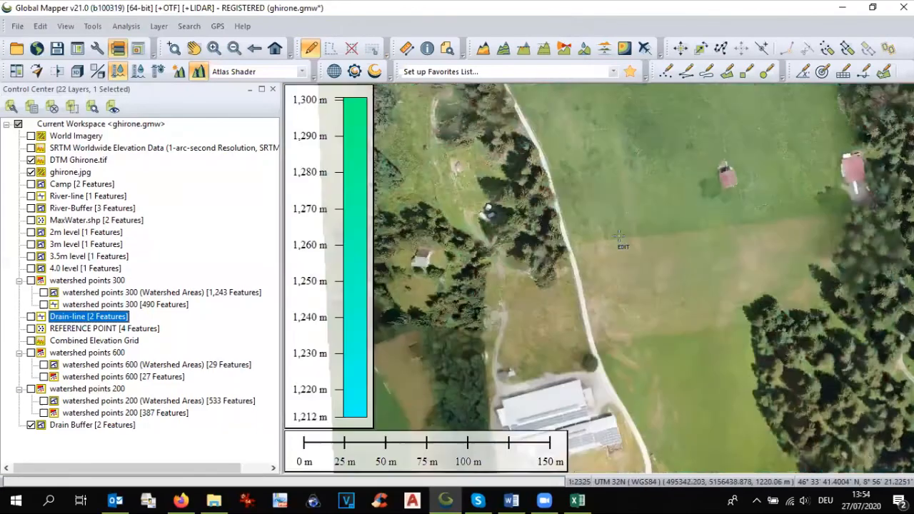
scroll(619, 235, "down", 1)
scroll(619, 235, "down", 1)
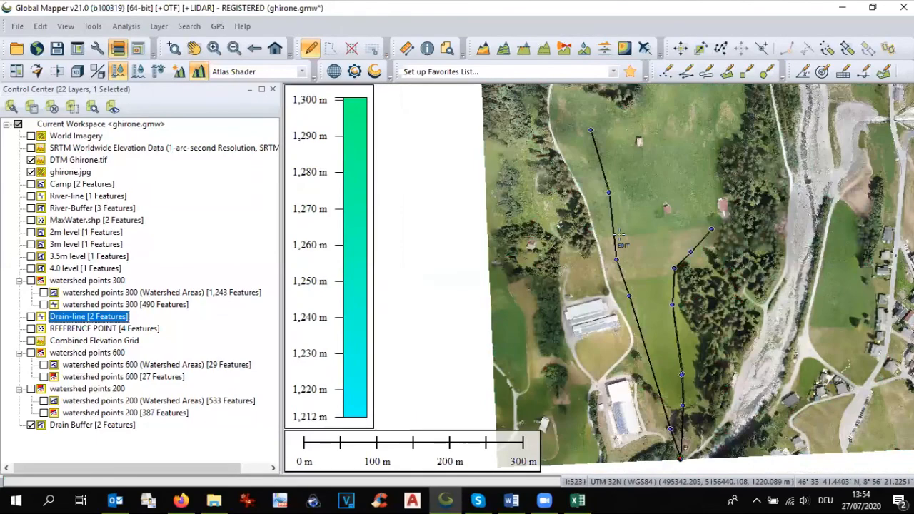
Select all features in the Drain Buffer layer and add or update their measure attributes.
scroll(619, 236, "down", 1)
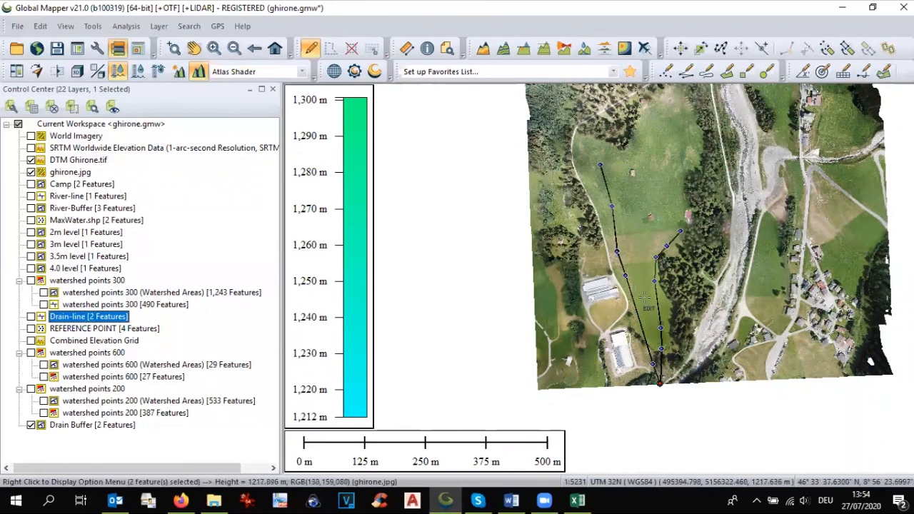
right_click(78, 426)
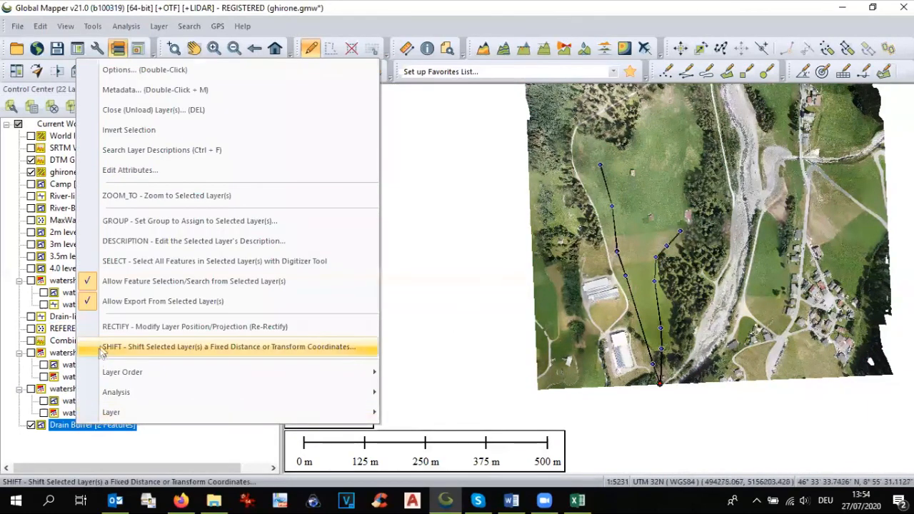
left_click(130, 262)
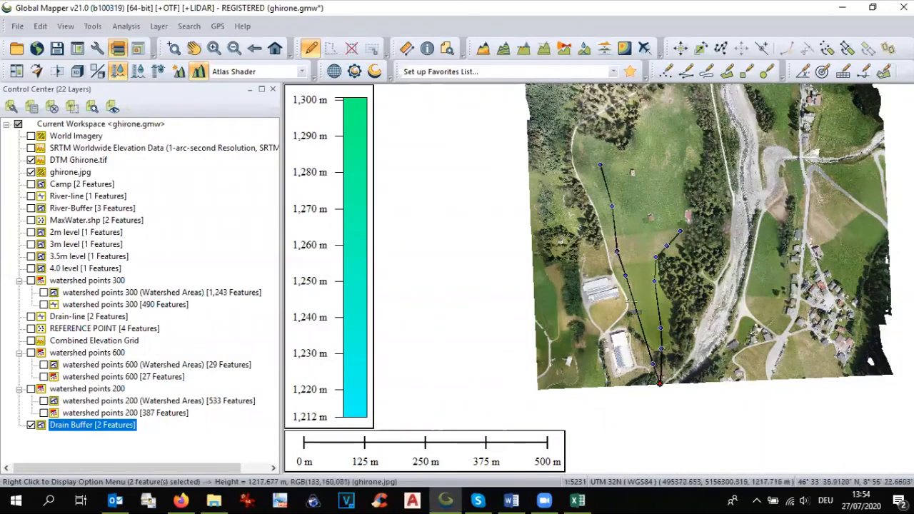
right_click(634, 300)
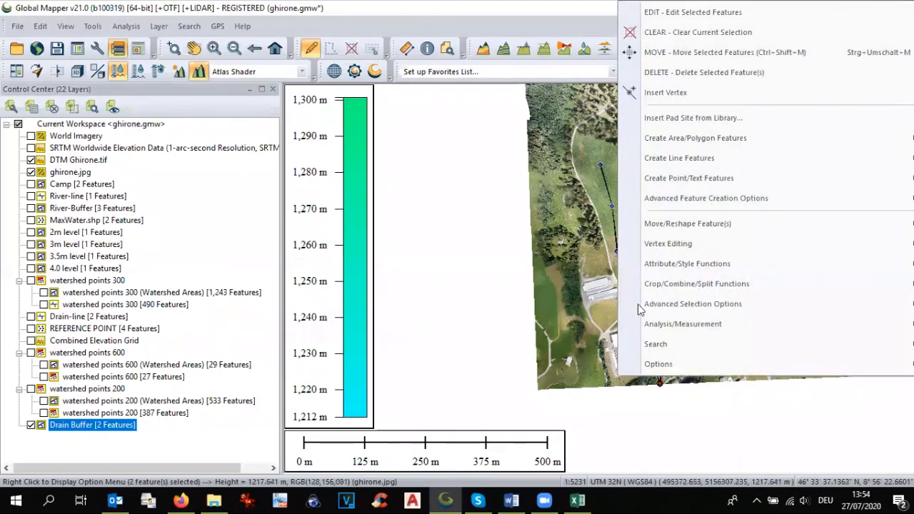
mouse_move(650, 322)
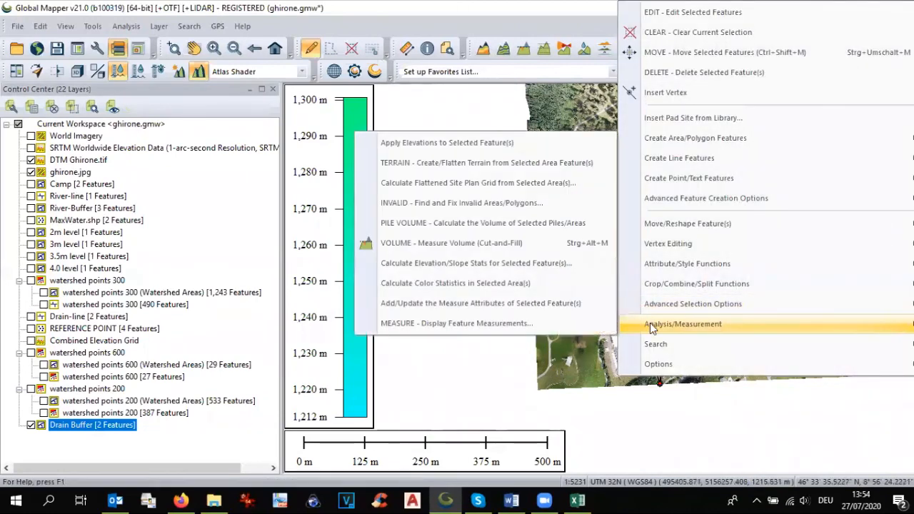
left_click(562, 304)
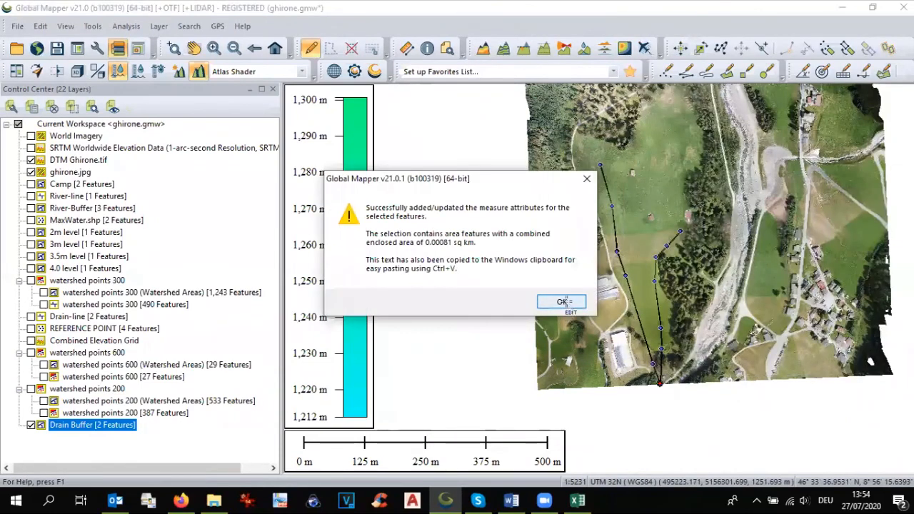
left_click(561, 302)
Apply elevations from the terrain layers to the selected Drain Buffer areas, replacing any existing elevation values.
right_click(631, 295)
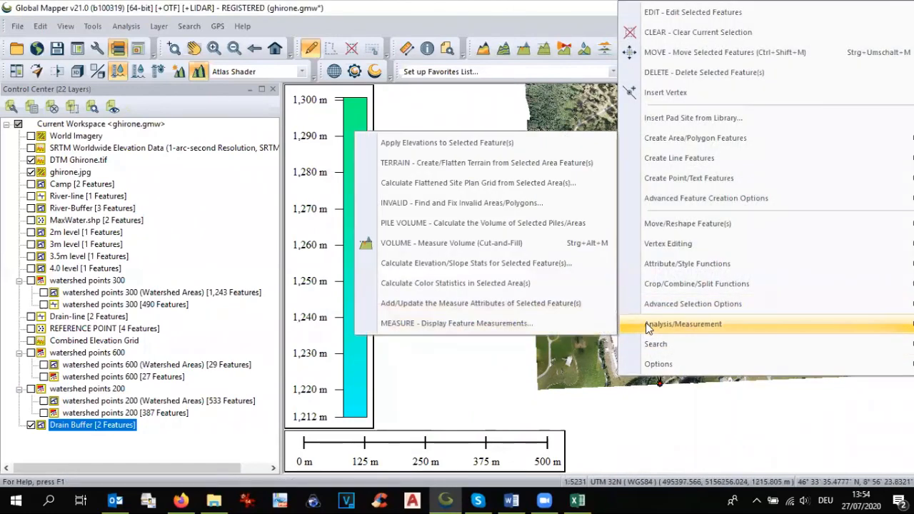
left_click(537, 146)
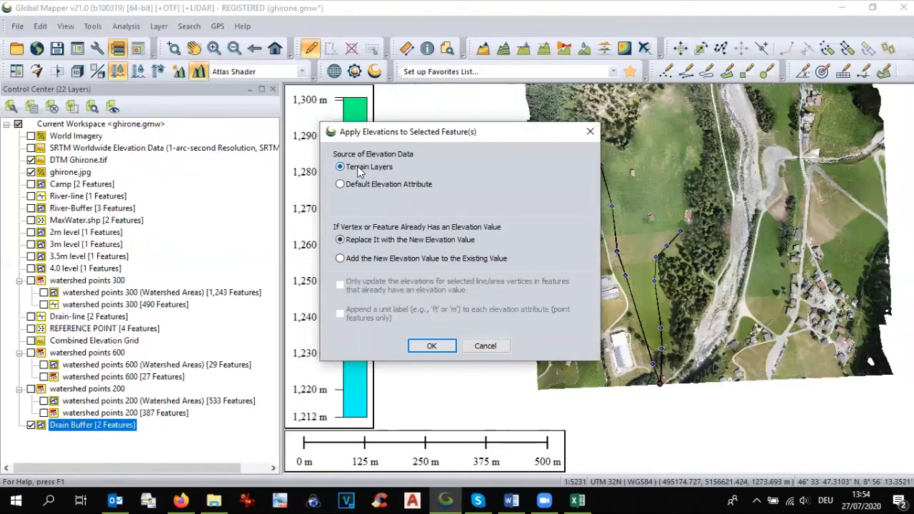
left_click(433, 346)
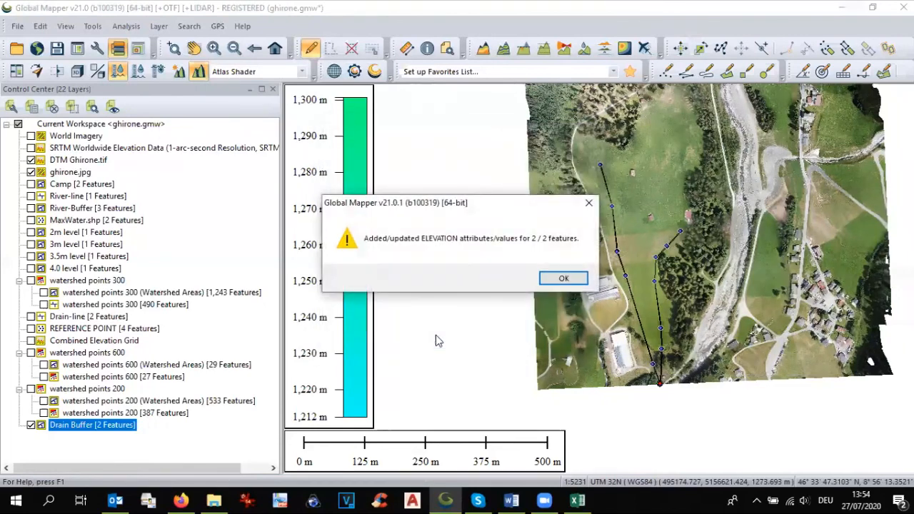
left_click(560, 277)
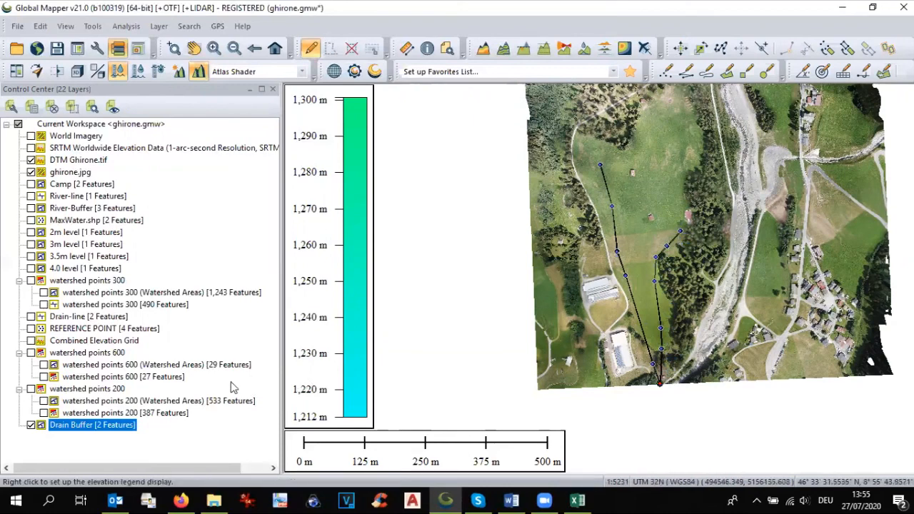
Simulate a 0.5 meter water level rise from the selected drain areas in a layer named 0.5m, with 1 meter resolution on both axes.
left_click(123, 29)
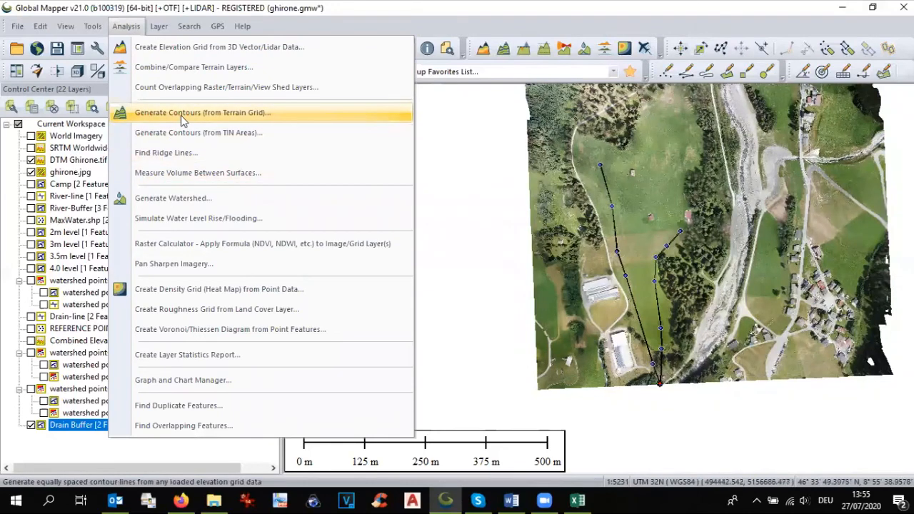
left_click(192, 218)
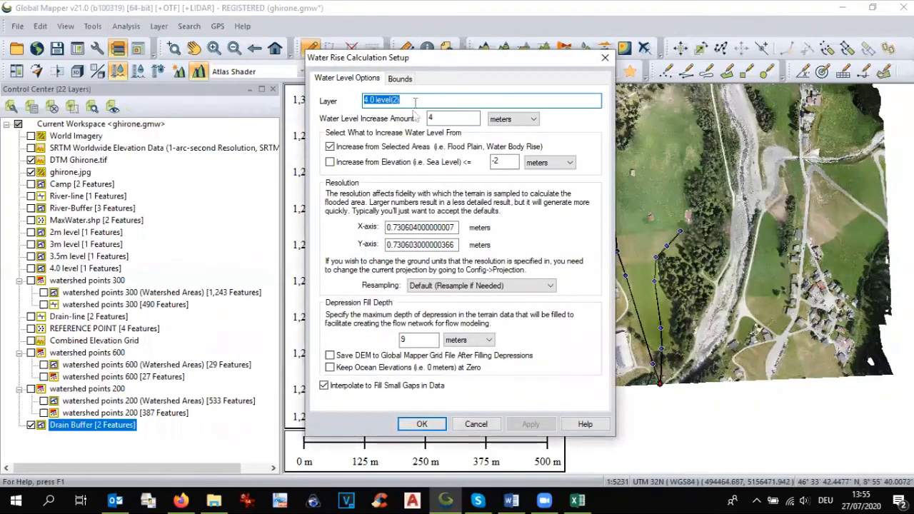
type("0.5m")
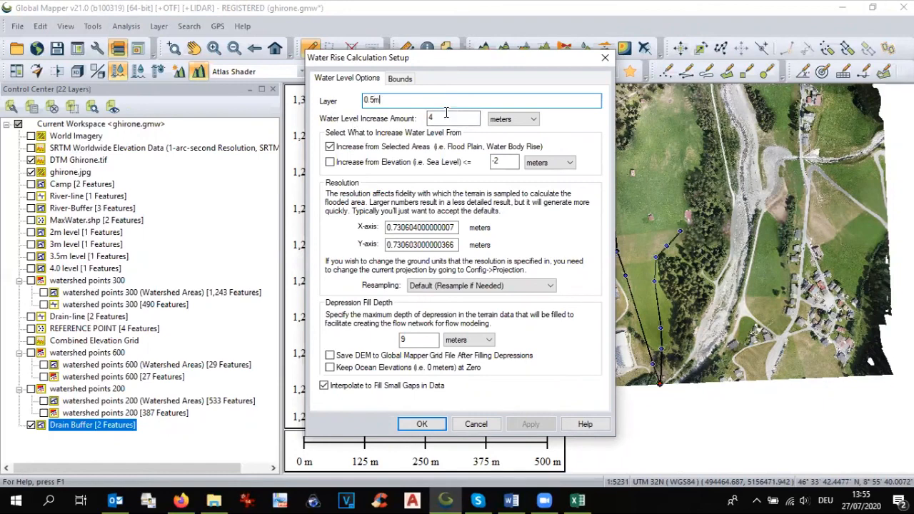
key("Tab")
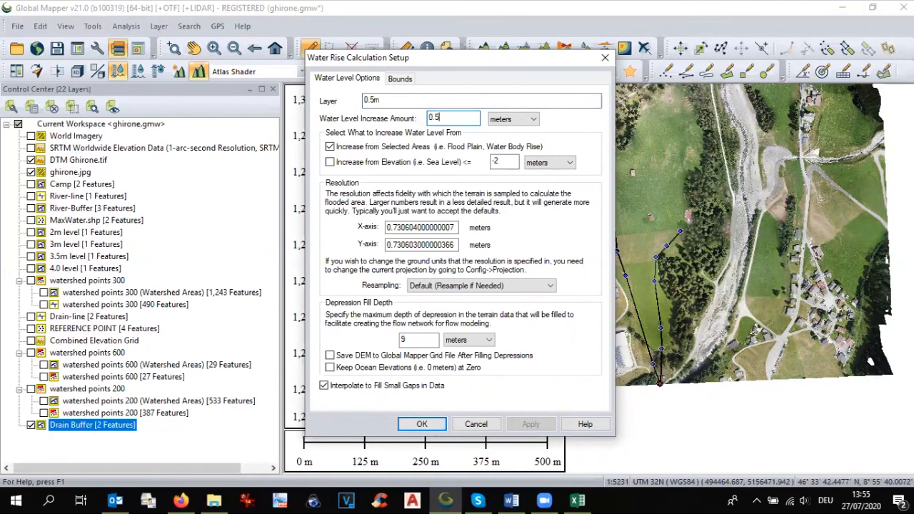
double_click(400, 227)
type("1")
key("Tab")
type("1")
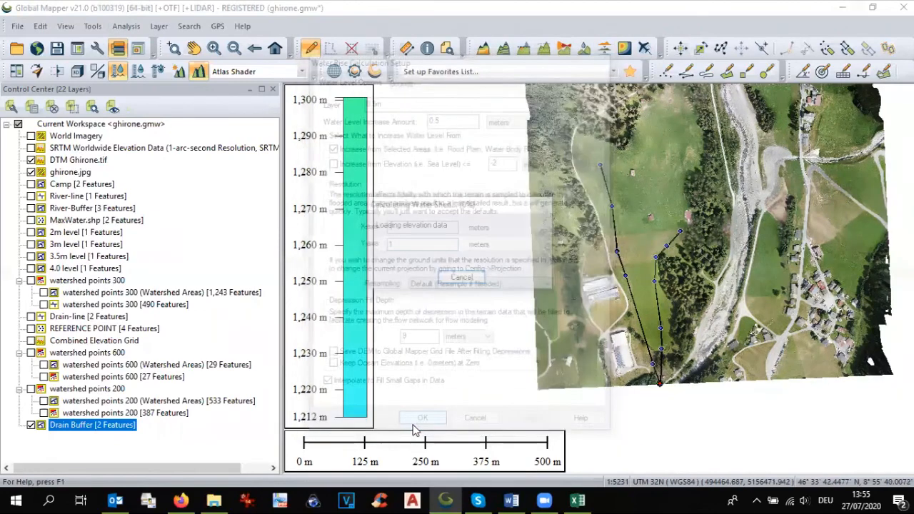
left_click(420, 425)
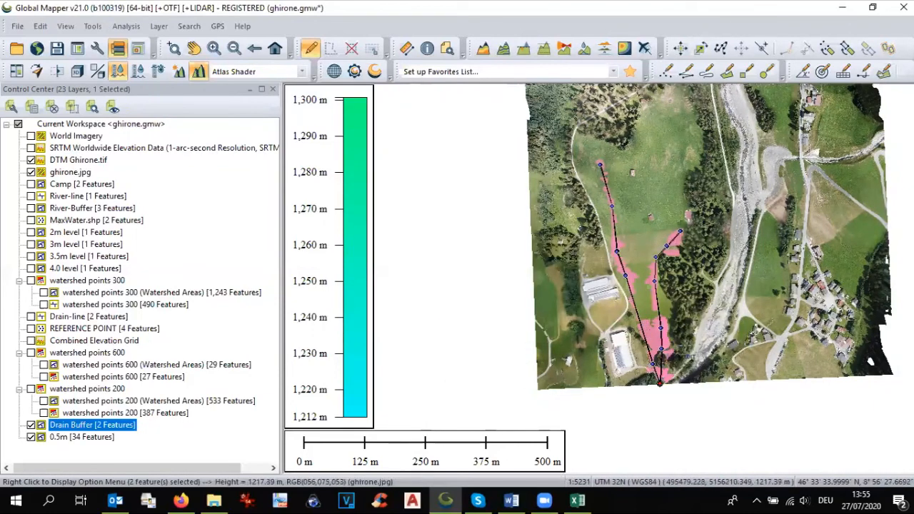
Inspect the simulated 0.5m flood areas along both drains, from their upper ends to the junction, on the drone image.
scroll(660, 393, "up", 1)
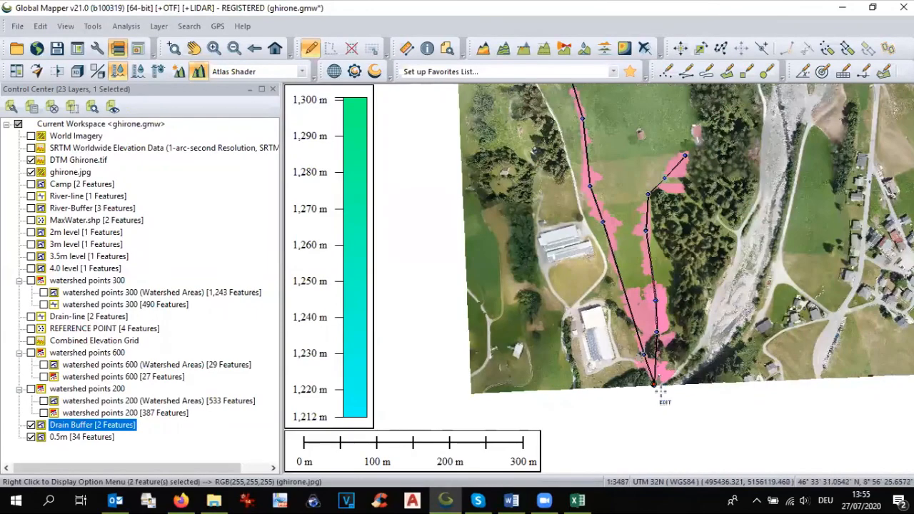
scroll(663, 391, "up", 1)
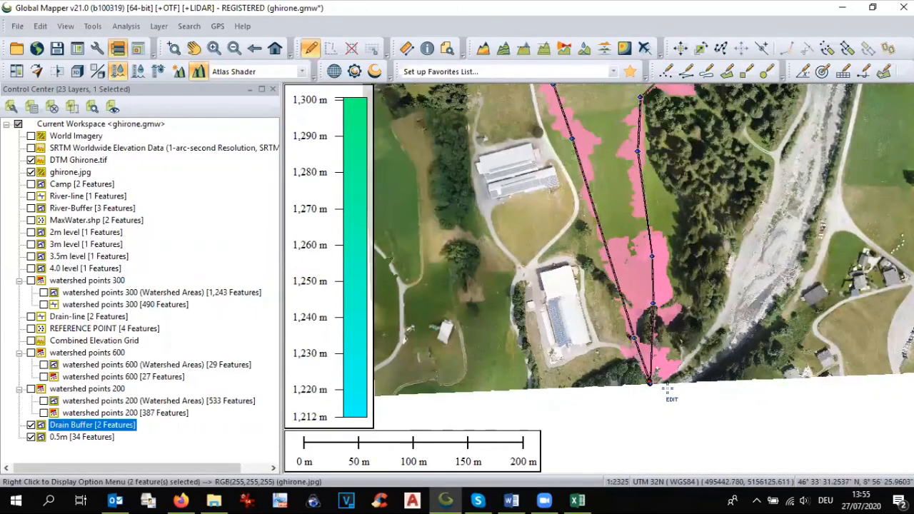
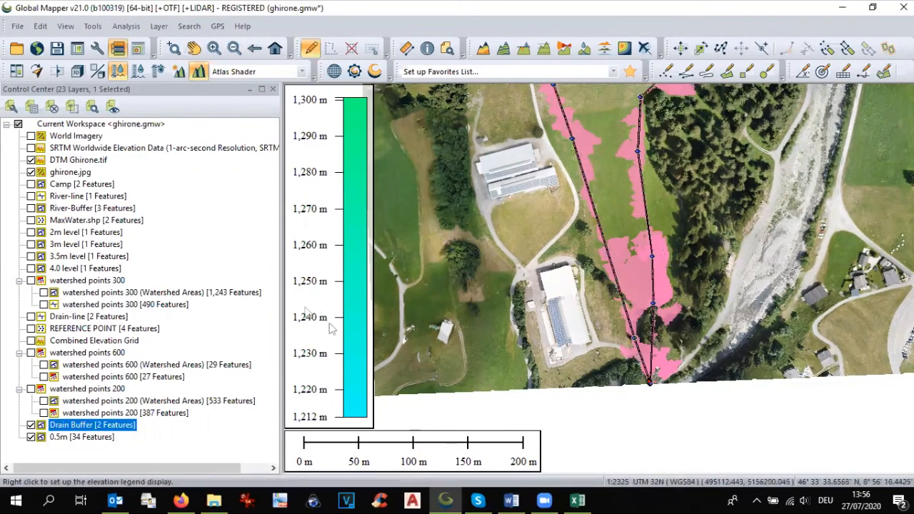
left_click(194, 48)
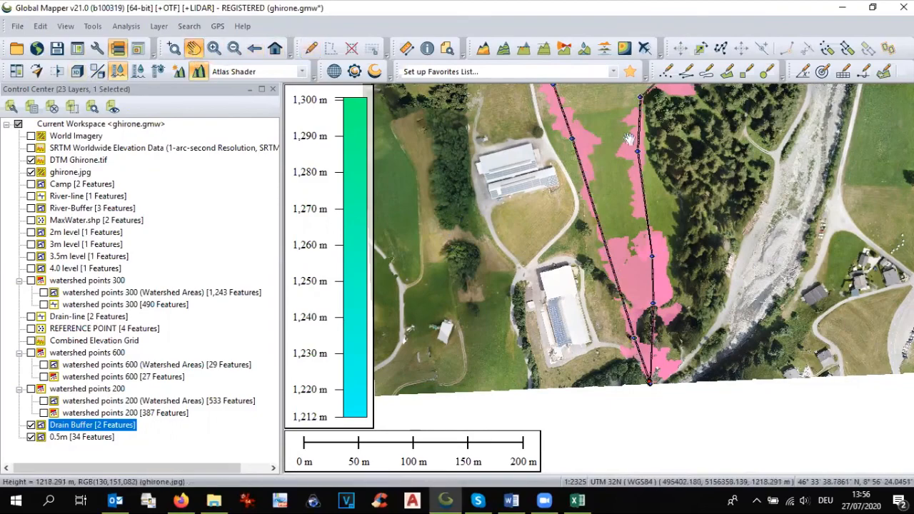
left_click_drag(614, 144, 636, 334)
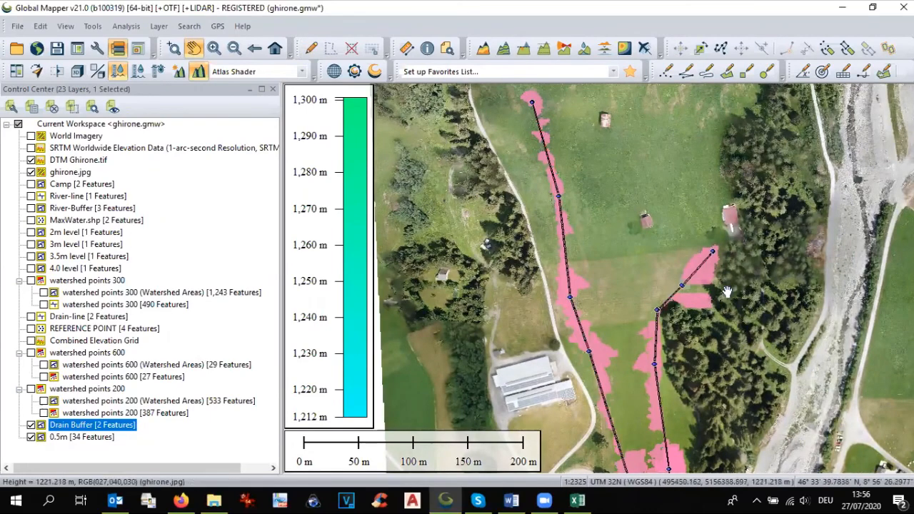
left_click_drag(667, 461, 663, 247)
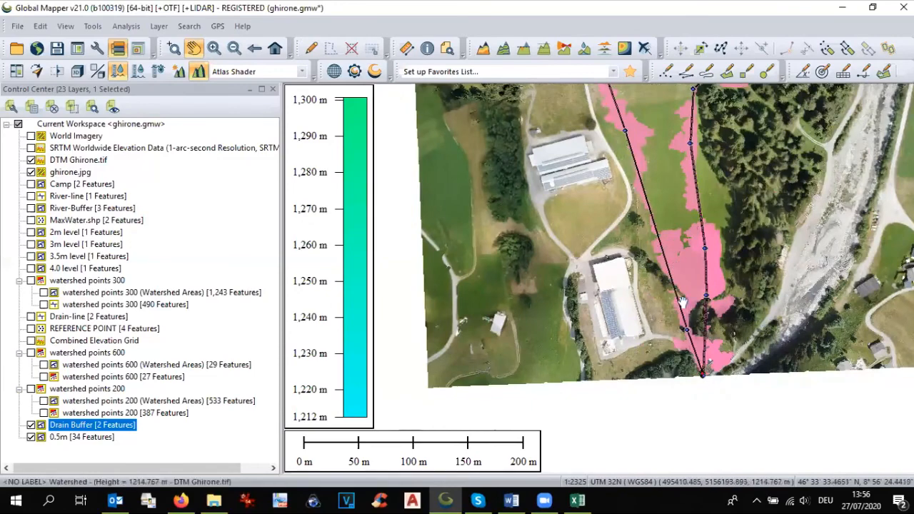
scroll(682, 302, "up", 1)
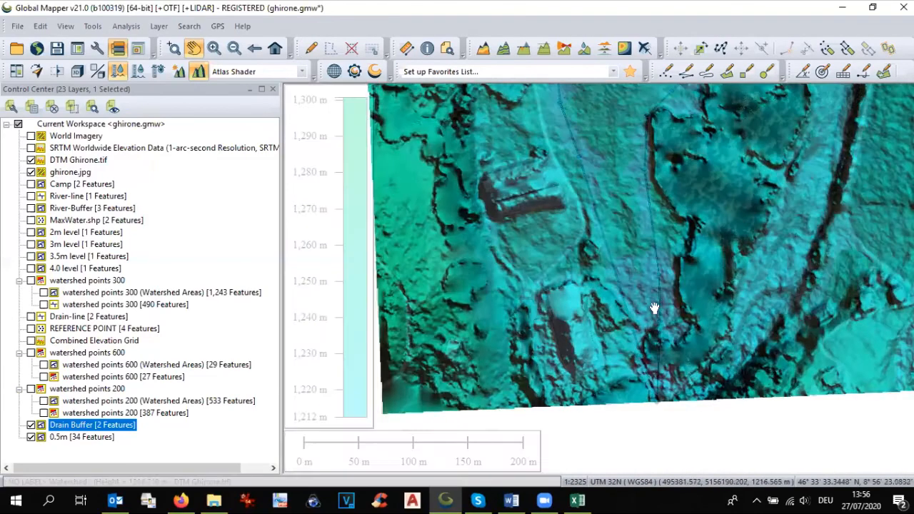
scroll(654, 308, "down", 1)
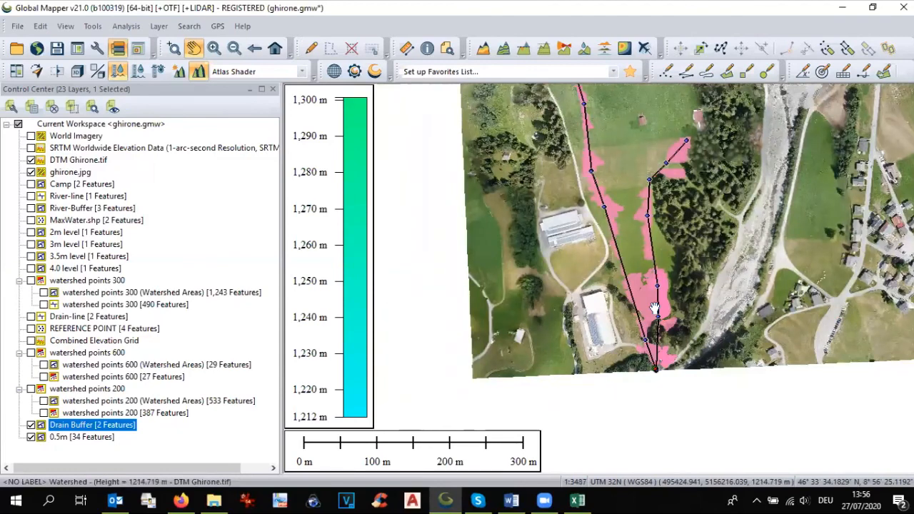
Hide the Drain Buffer layer, select all features in the 0.5m layer and combine the selected flood areas.
left_click(30, 425)
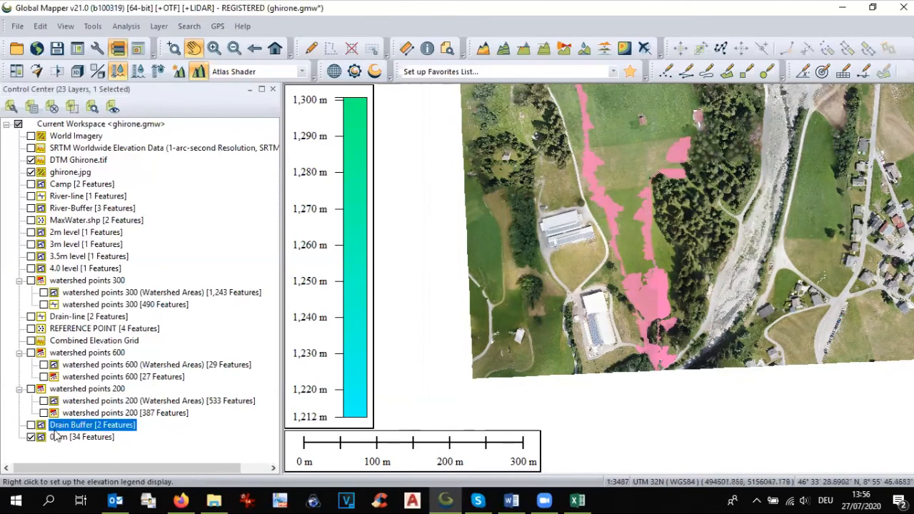
left_click(60, 437)
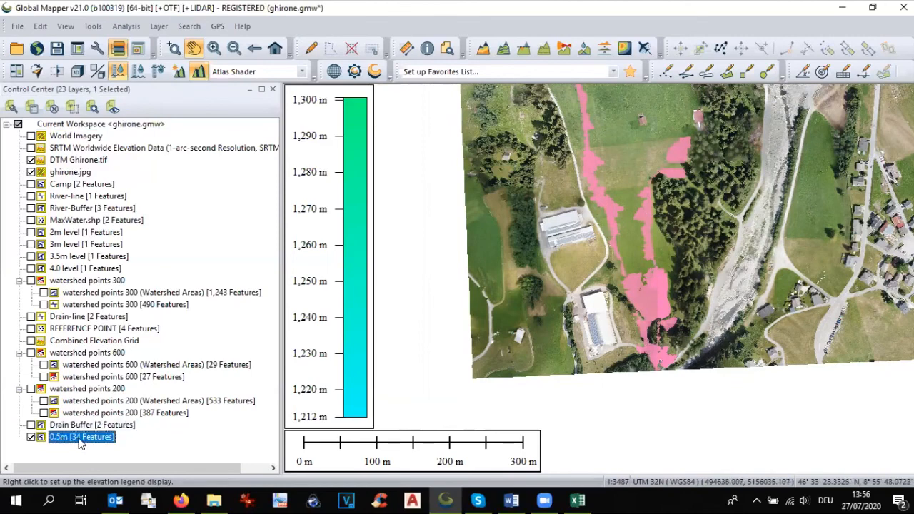
right_click(81, 444)
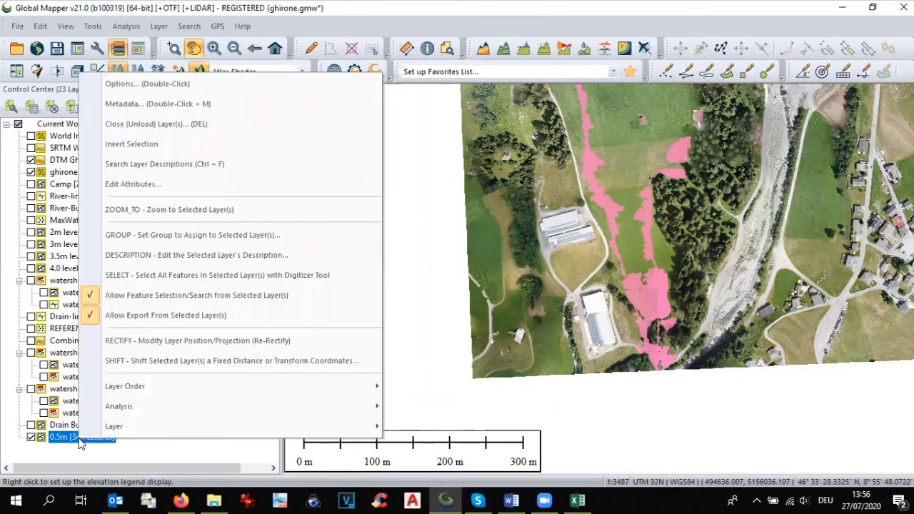
left_click(132, 277)
right_click(641, 290)
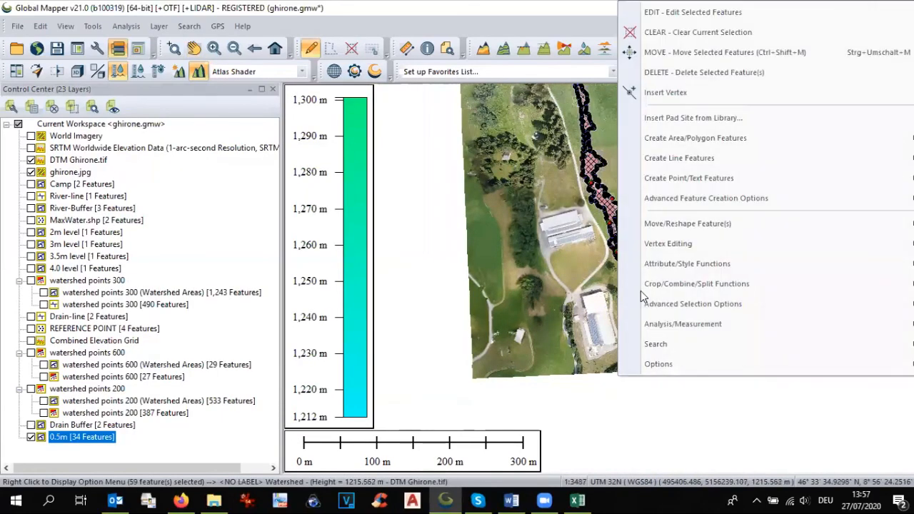
mouse_move(663, 197)
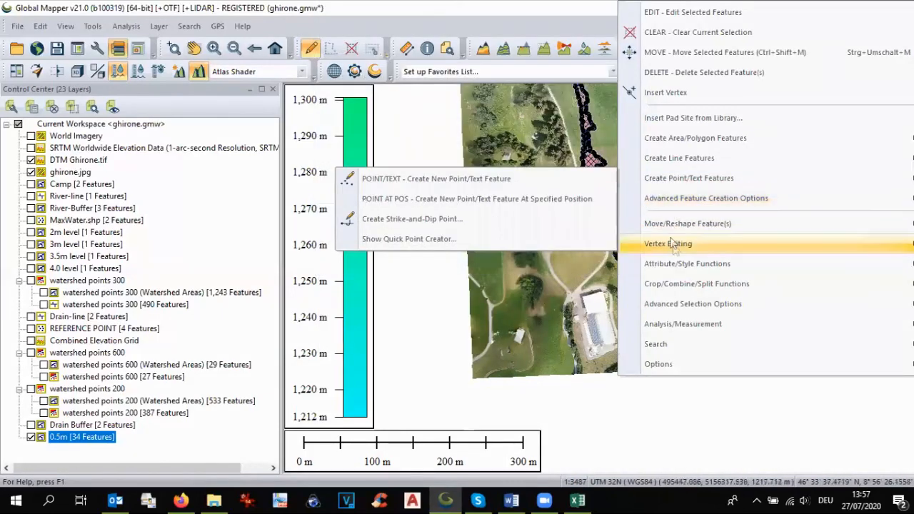
mouse_move(699, 289)
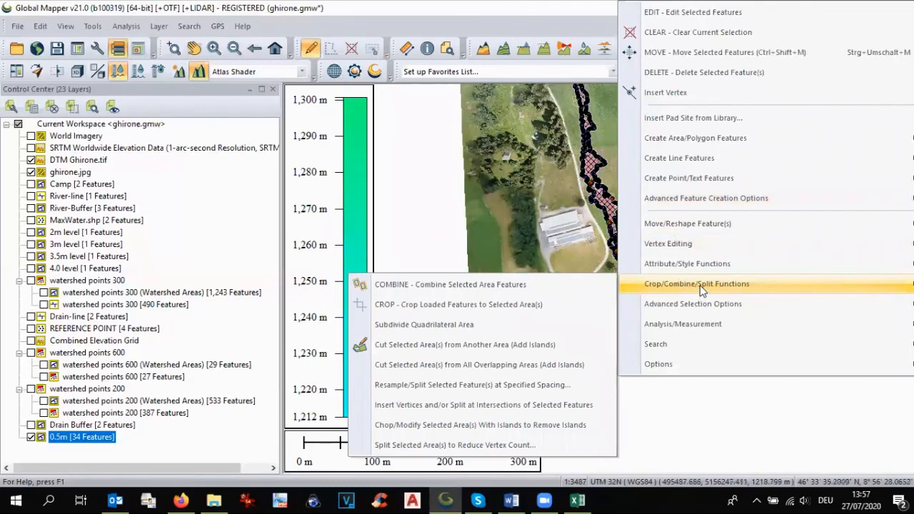
left_click(582, 285)
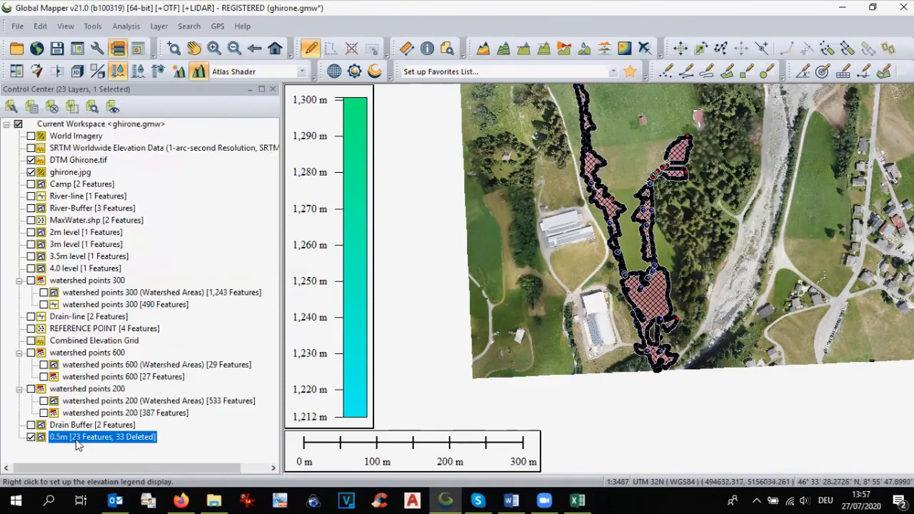
Smooth the selected flood areas of the 0.5m layer and clear the selection.
right_click(655, 307)
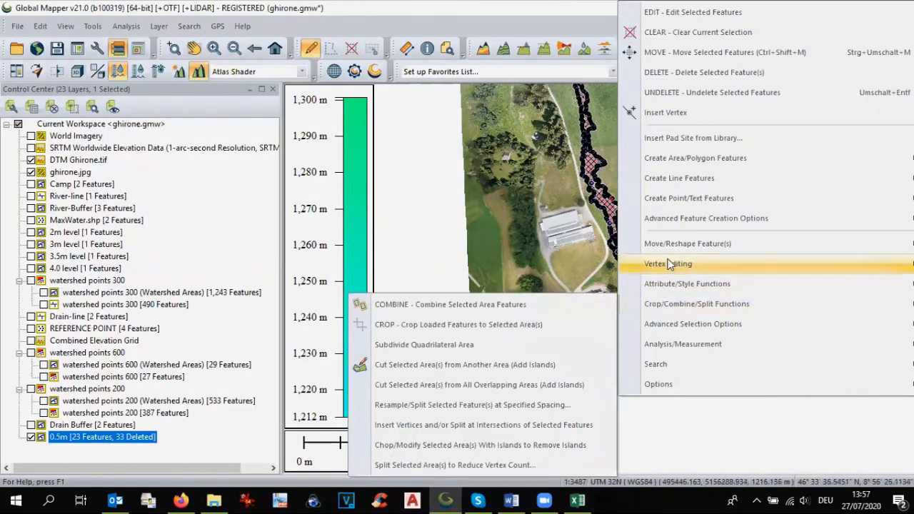
mouse_move(648, 265)
left_click(557, 303)
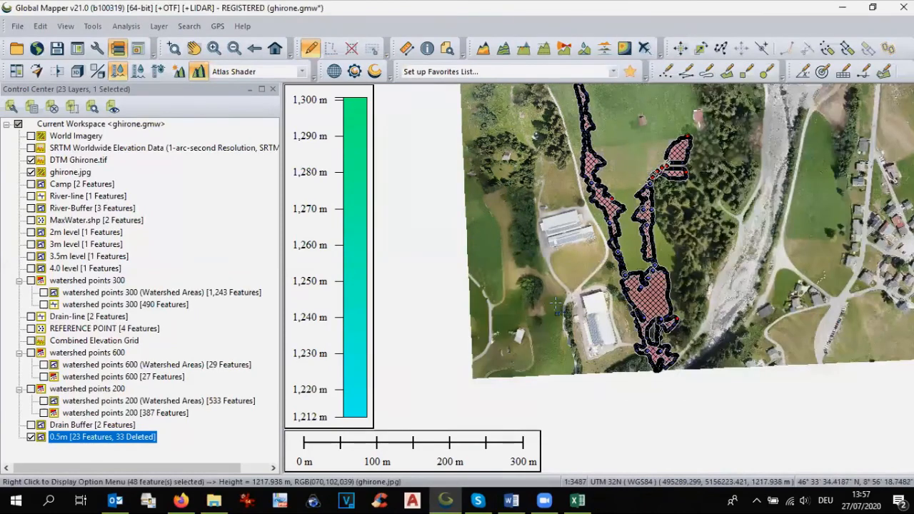
left_click(352, 48)
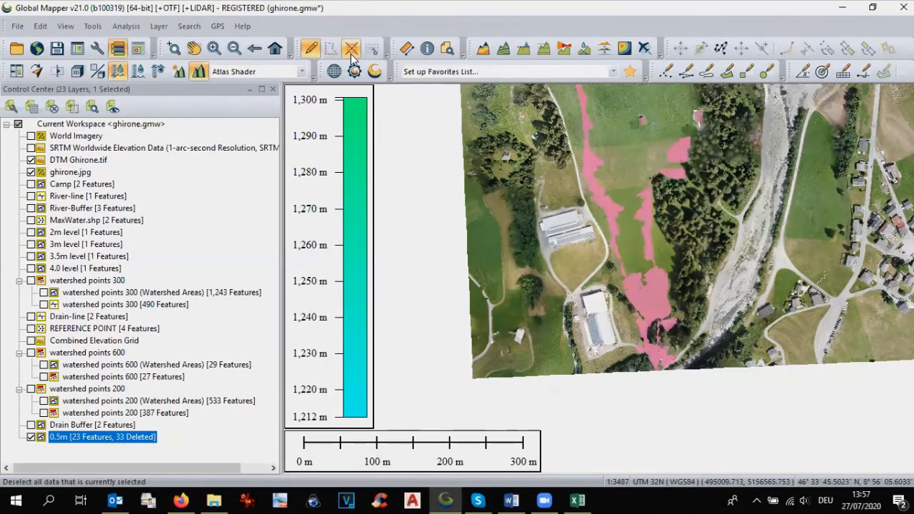
Style all areas of the 0.5m layer the same, with a solid dark blue fill (RGB 0, 64, 128).
double_click(111, 437)
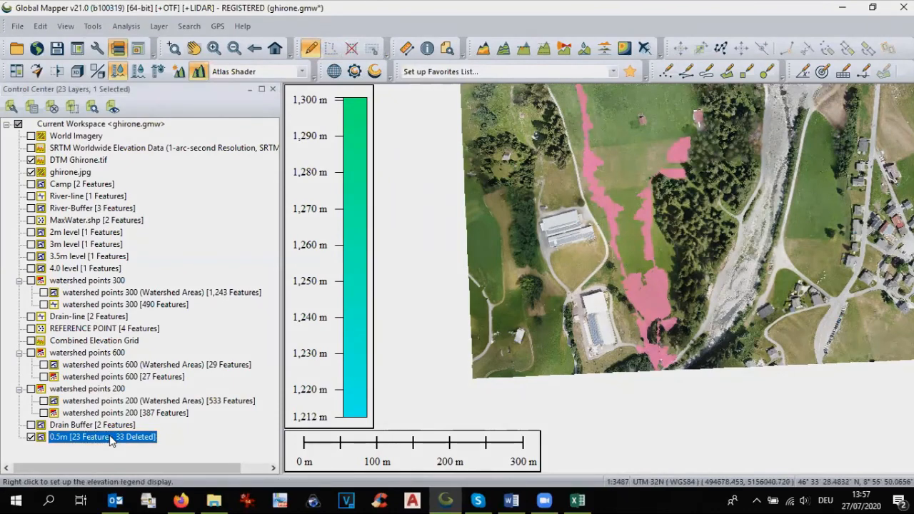
left_click(382, 67)
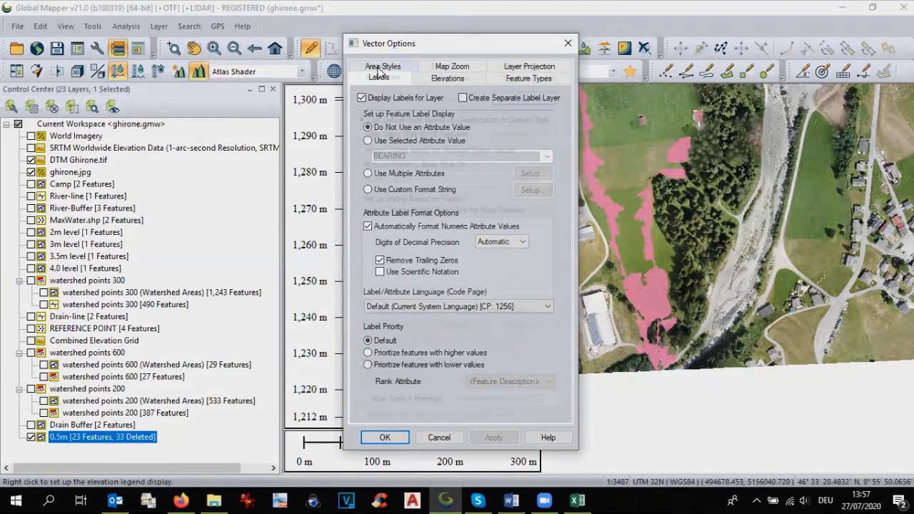
left_click(362, 134)
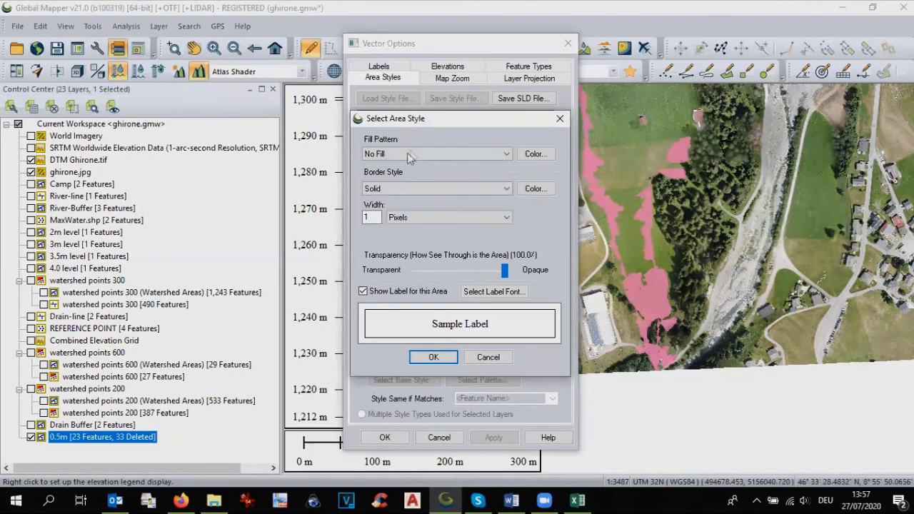
left_click(412, 153)
left_click(410, 174)
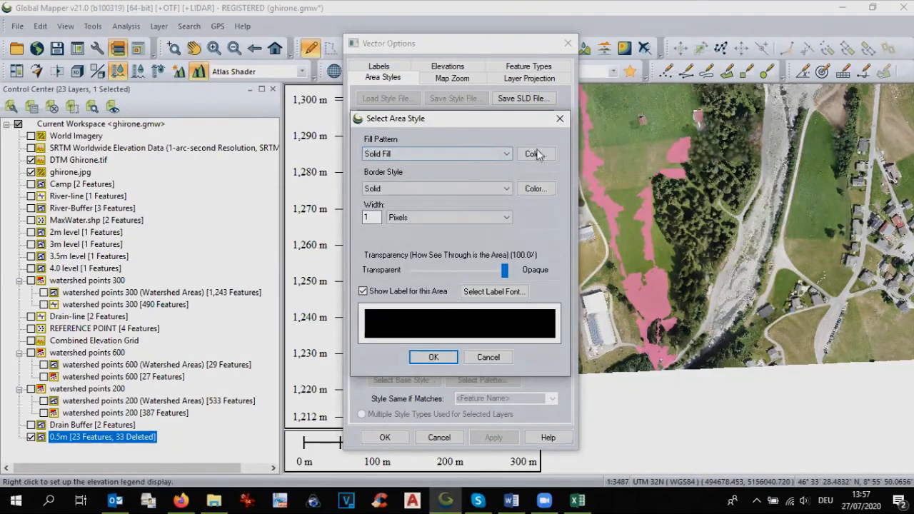
left_click(535, 154)
left_click(392, 203)
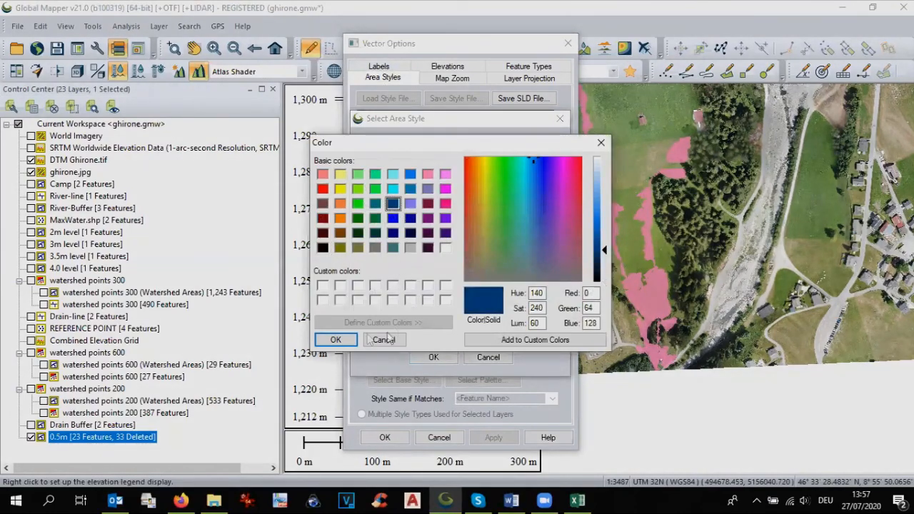
left_click(335, 340)
Set the 0.5m area style's border to Null and its transparency to about 48%, and apply the style.
left_click(443, 187)
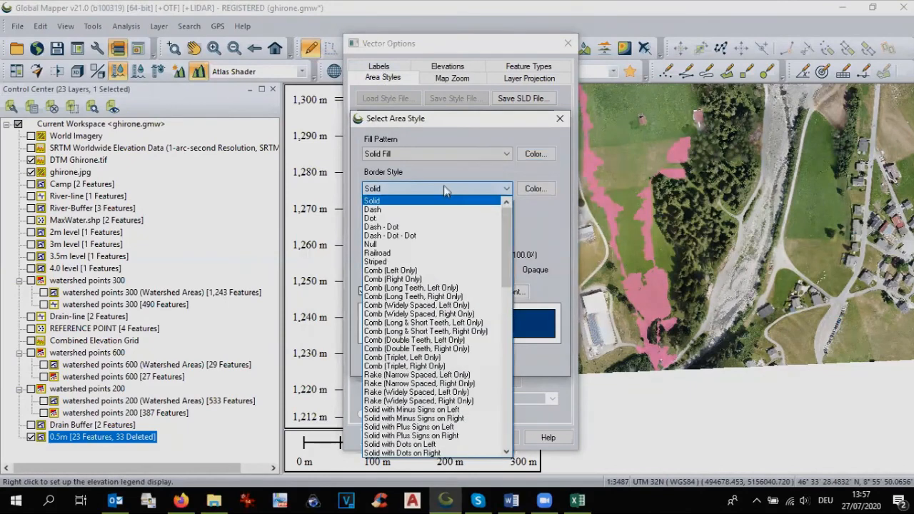
left_click(386, 244)
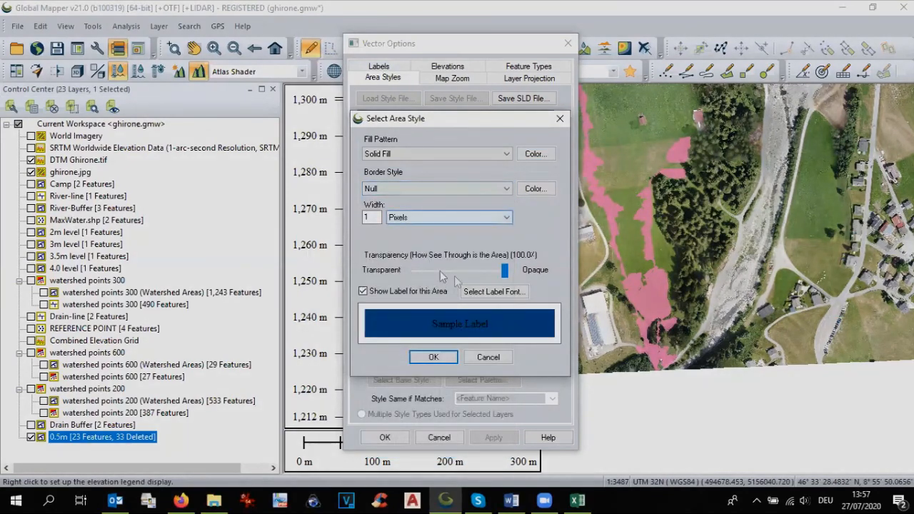
left_click_drag(507, 273, 457, 273)
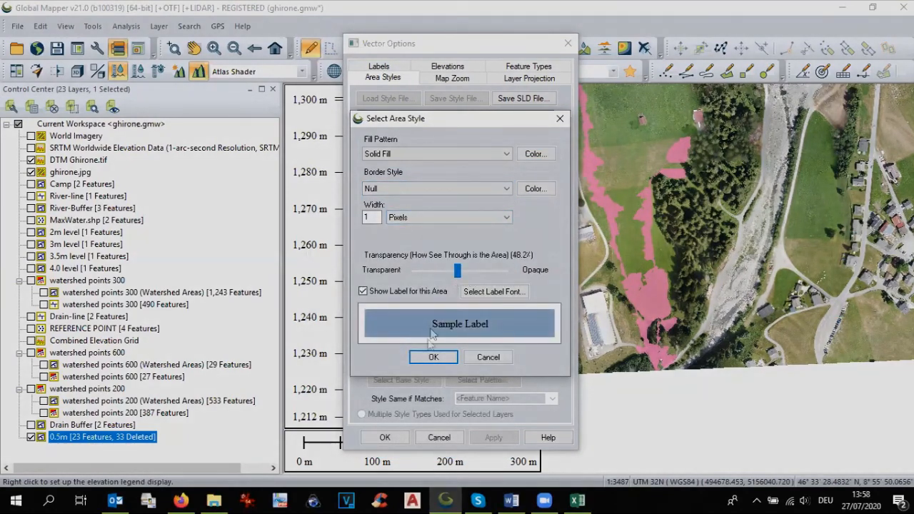
left_click(432, 357)
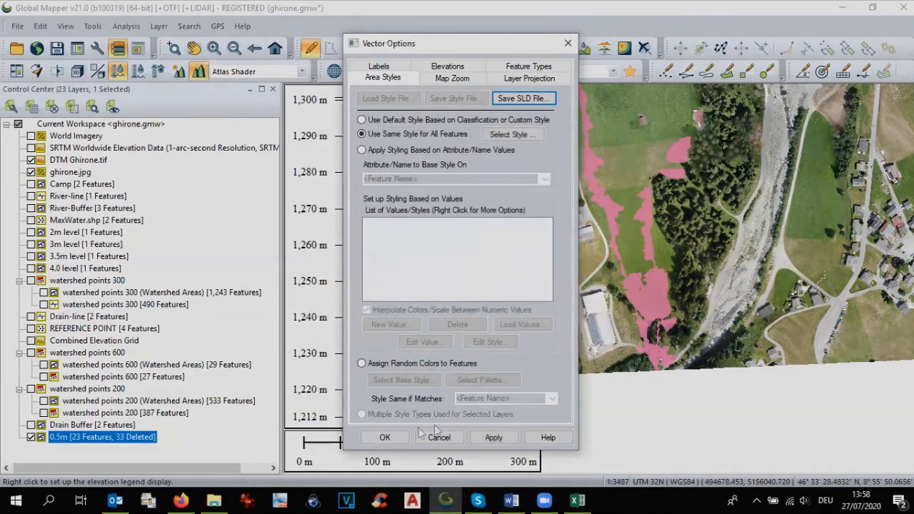
left_click(383, 437)
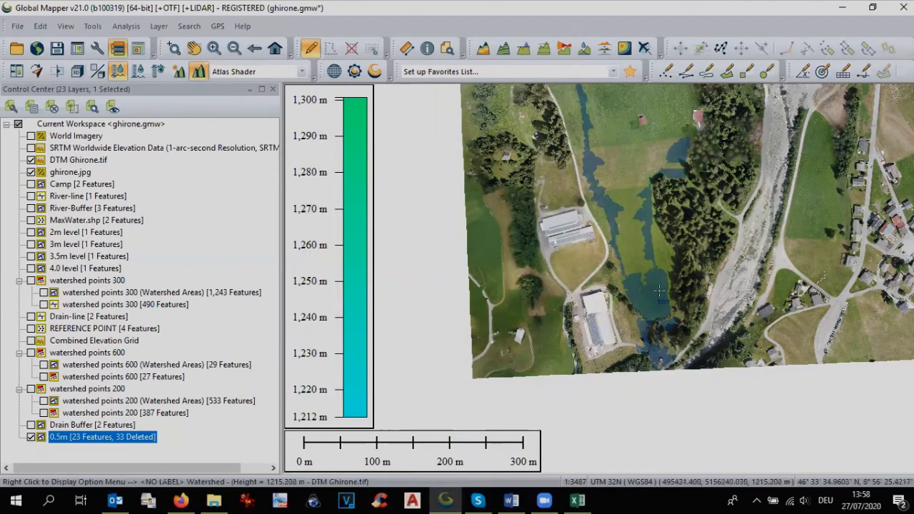
Show the 4.0 level layer together with the 0.5m flood areas and bring the whole drone image into view.
scroll(659, 291, "down", 1)
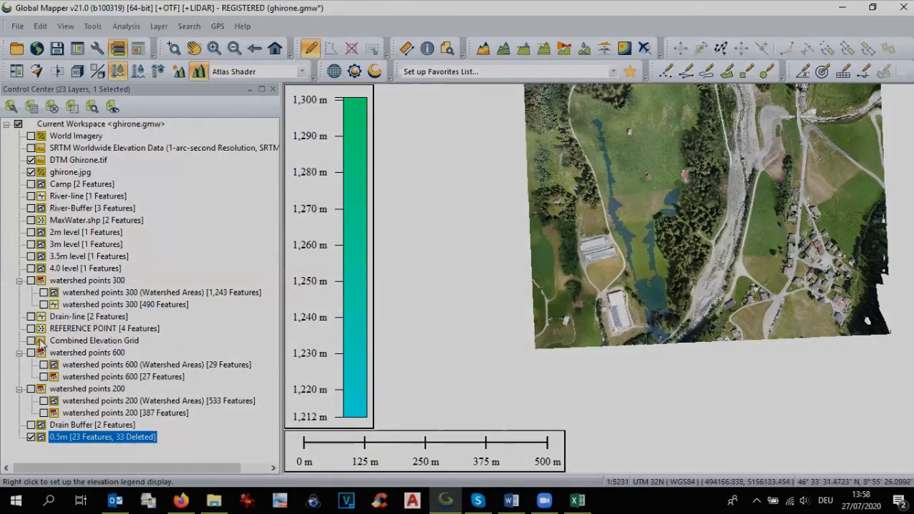
left_click(31, 268)
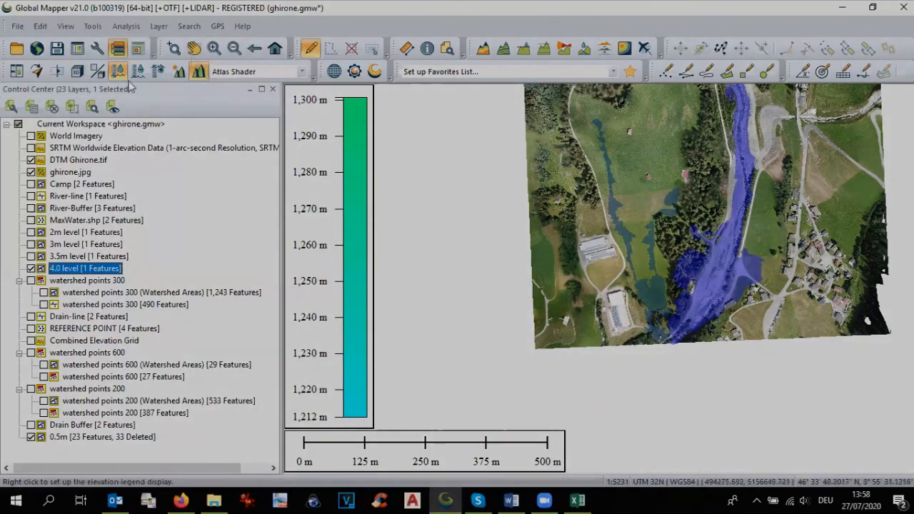
left_click(195, 50)
left_click_drag(691, 242, 669, 317)
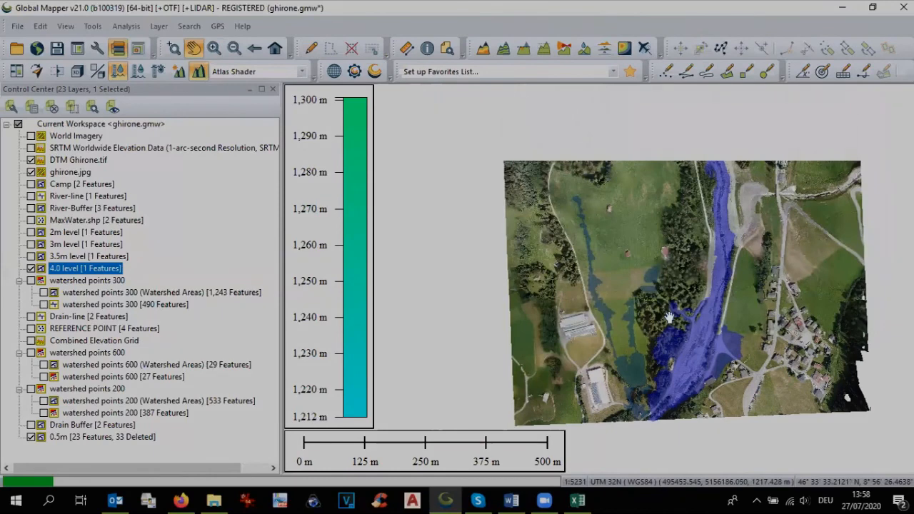